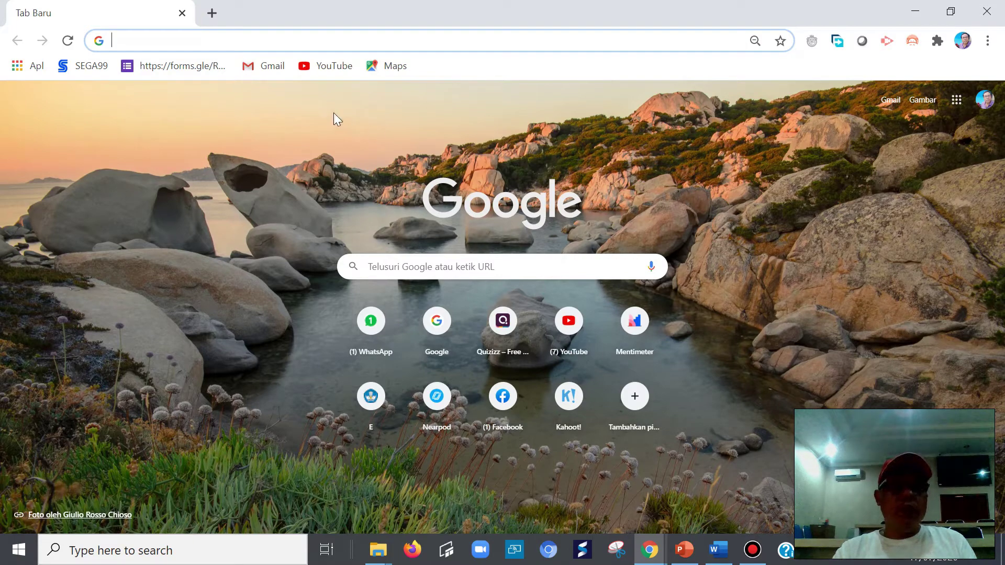
- Search Google for 'microsoft form' and scroll to the forms.office.com result
text(mi)
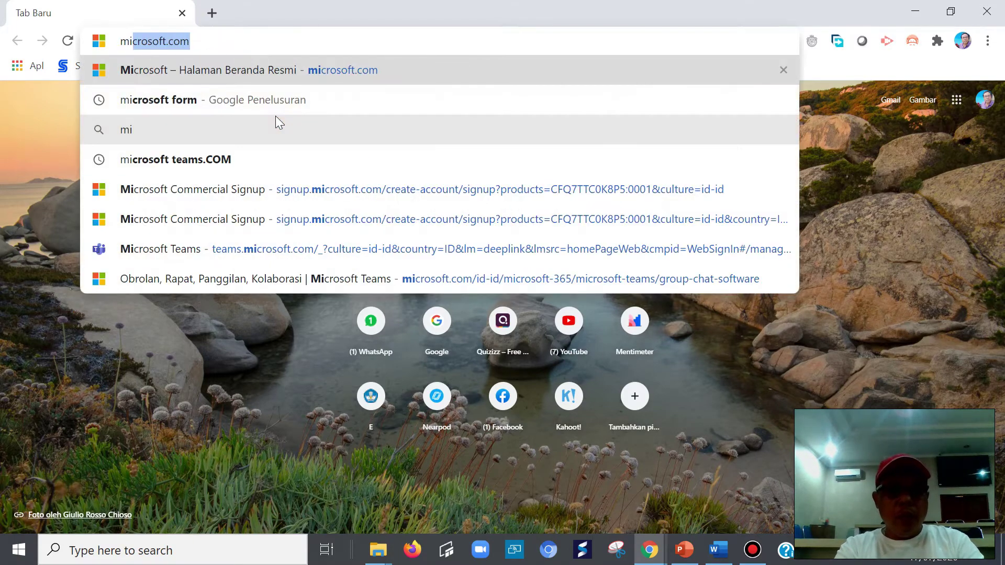
text(roco)
key(BackSpace)
text(soft)
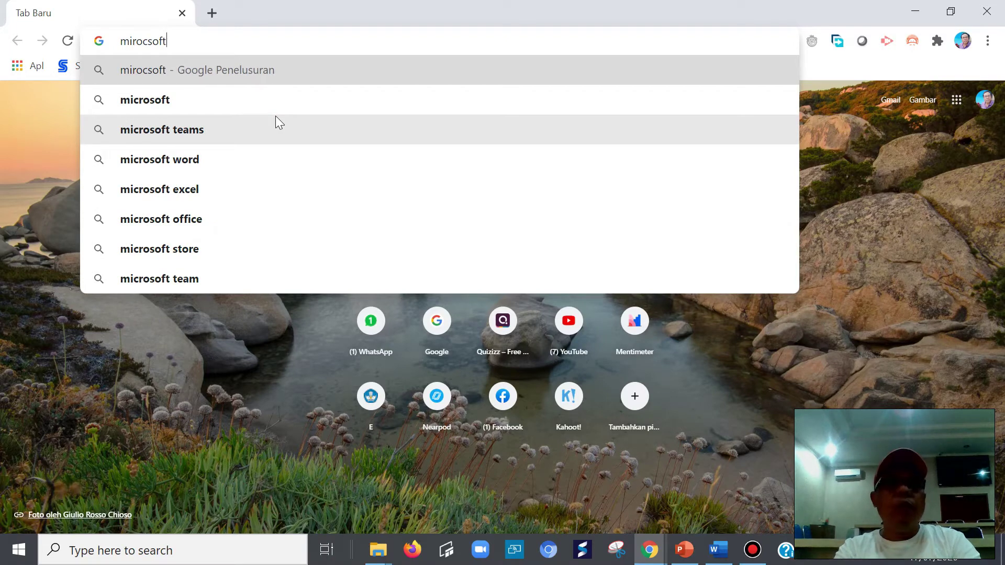
text( form)
key(Return)
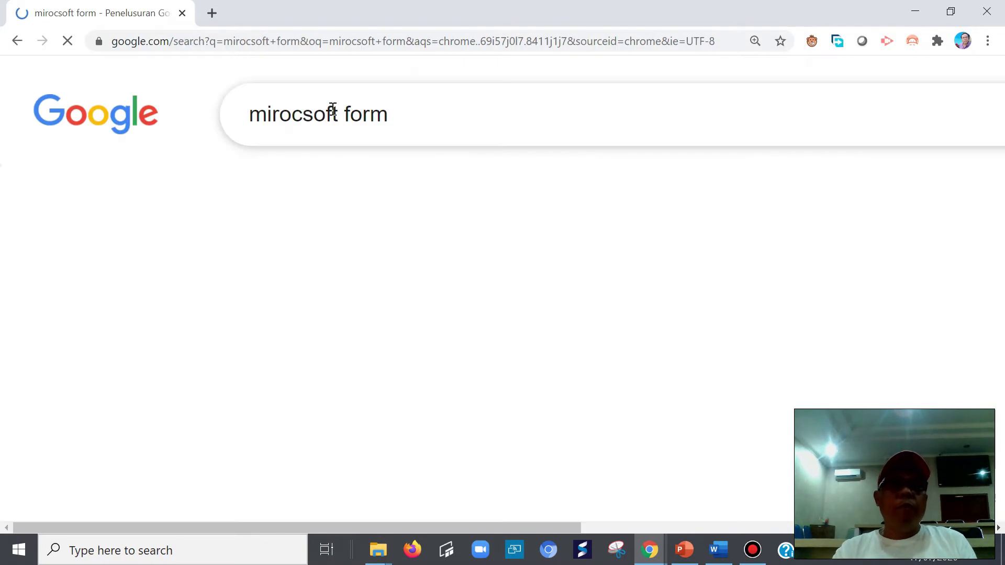
scroll(486, 291, down, 1)
scroll(486, 291, down, 1)
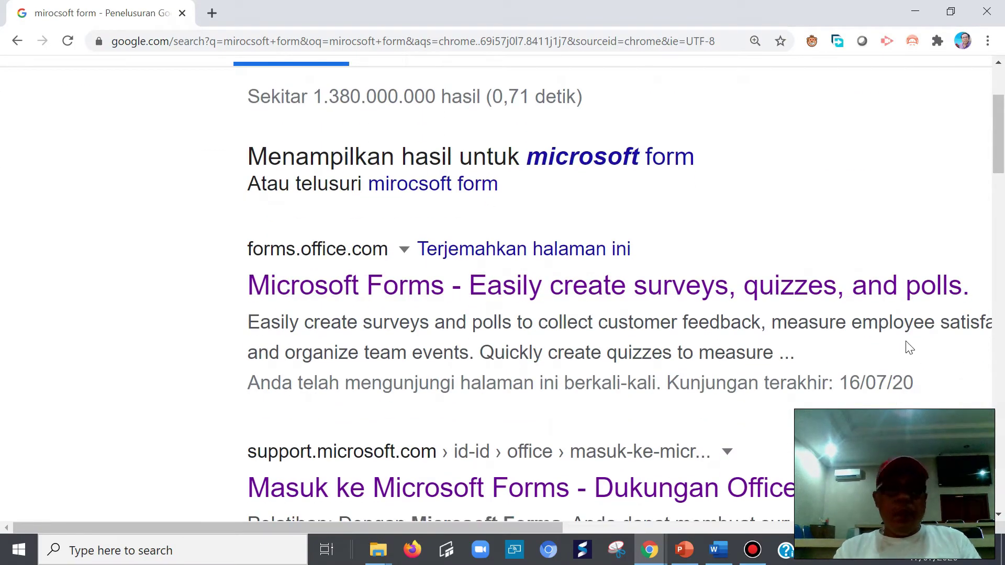
scroll(905, 348, down, 3)
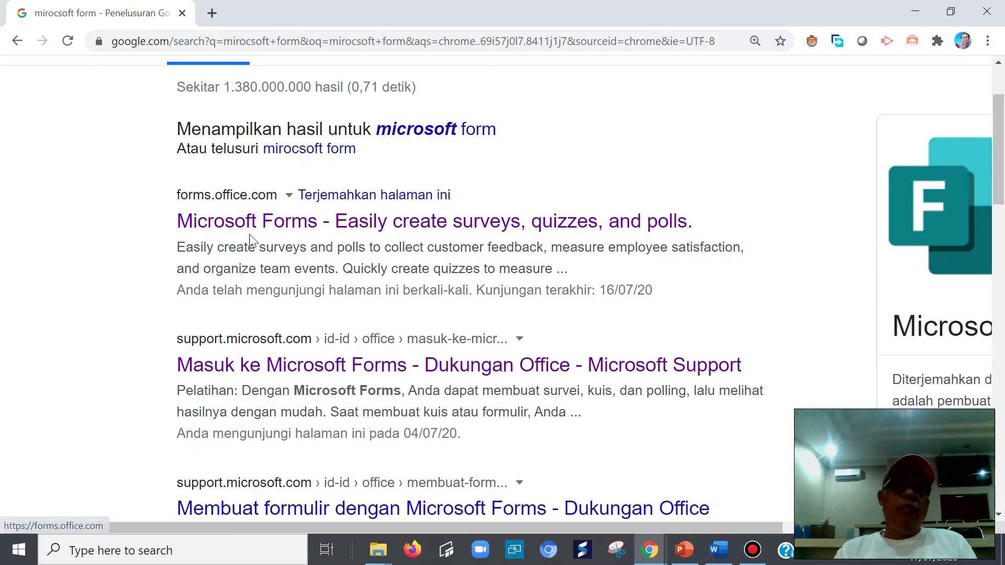
- Go to the Microsoft Forms site and create a new blank quiz
click(338, 231)
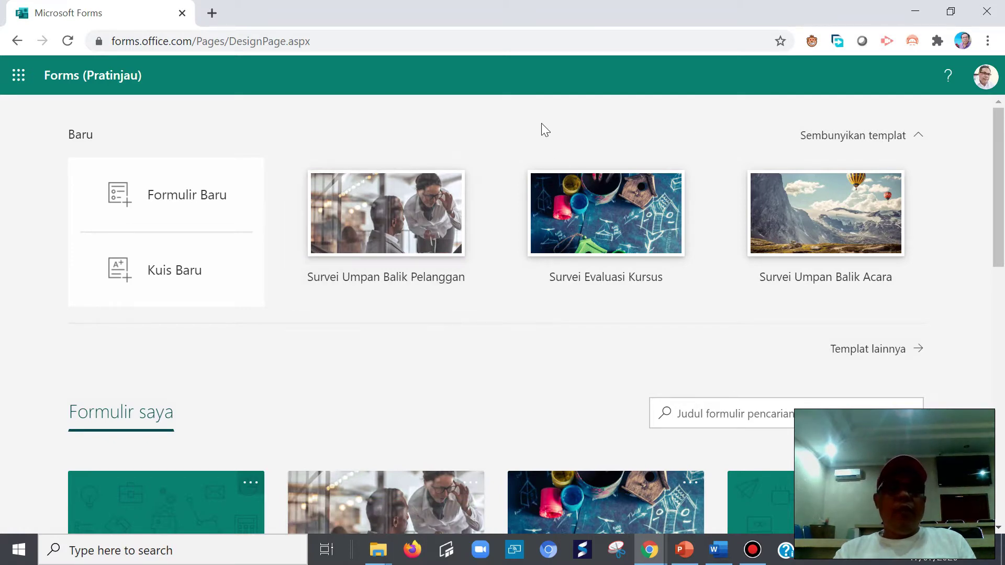
drag(1000, 157, 1003, 134)
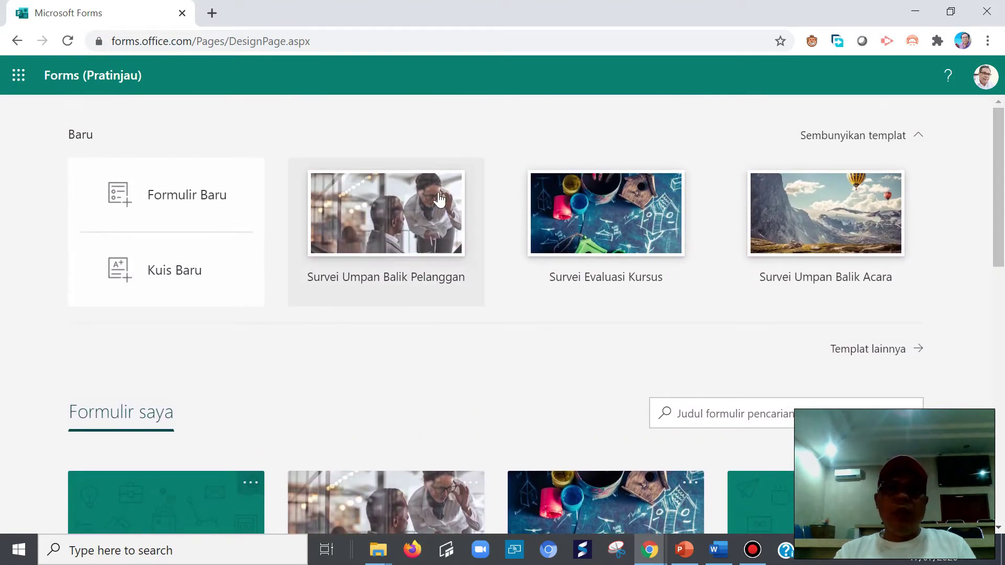
drag(1002, 183, 296, 95)
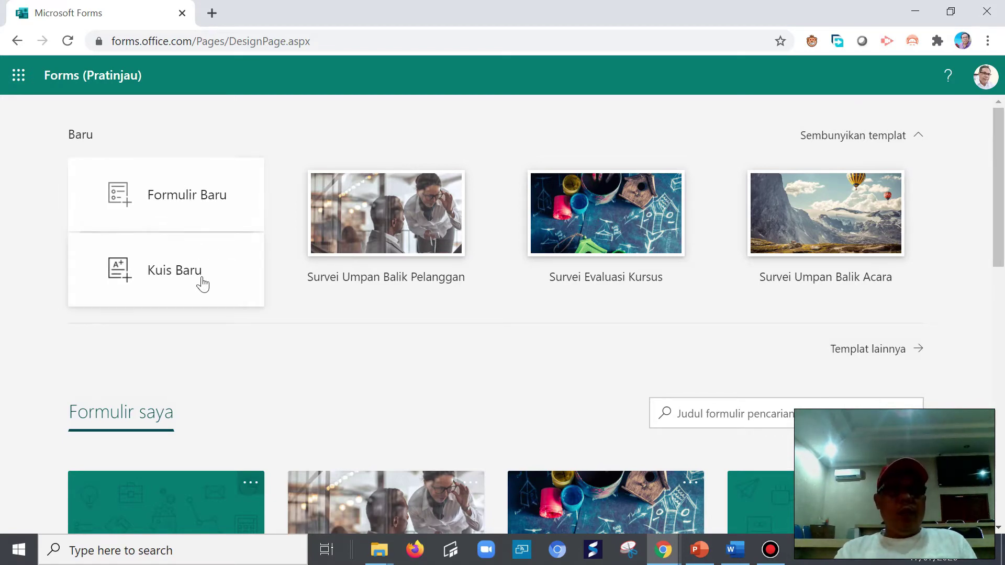
click(172, 277)
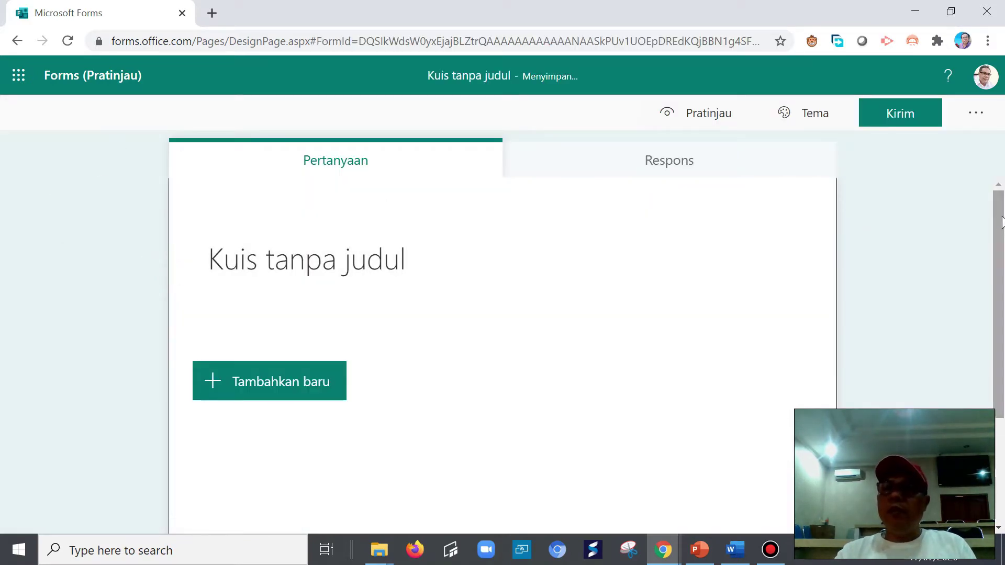
- Search Bing images for 'bedugul bali' as a custom quiz theme background
click(784, 113)
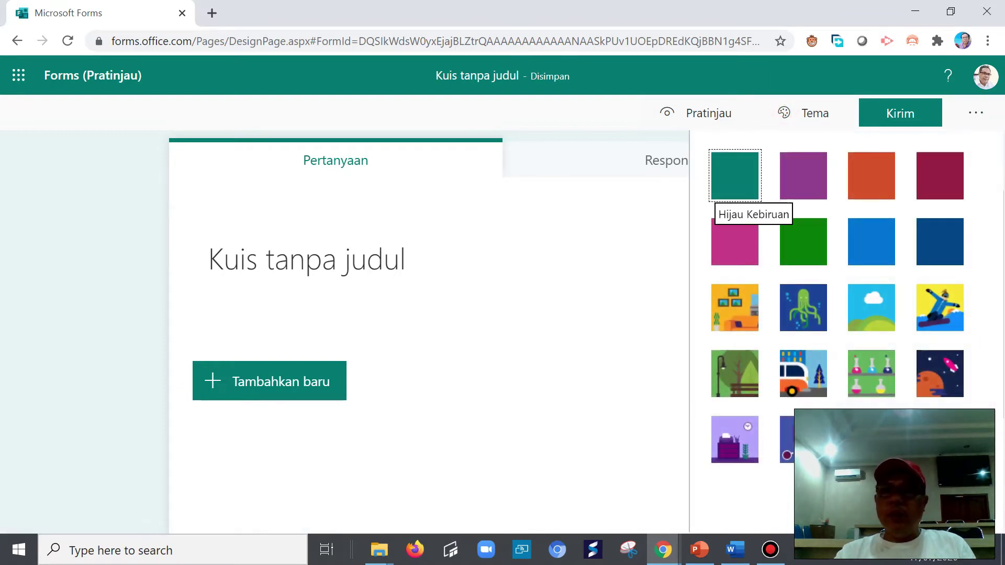
click(939, 440)
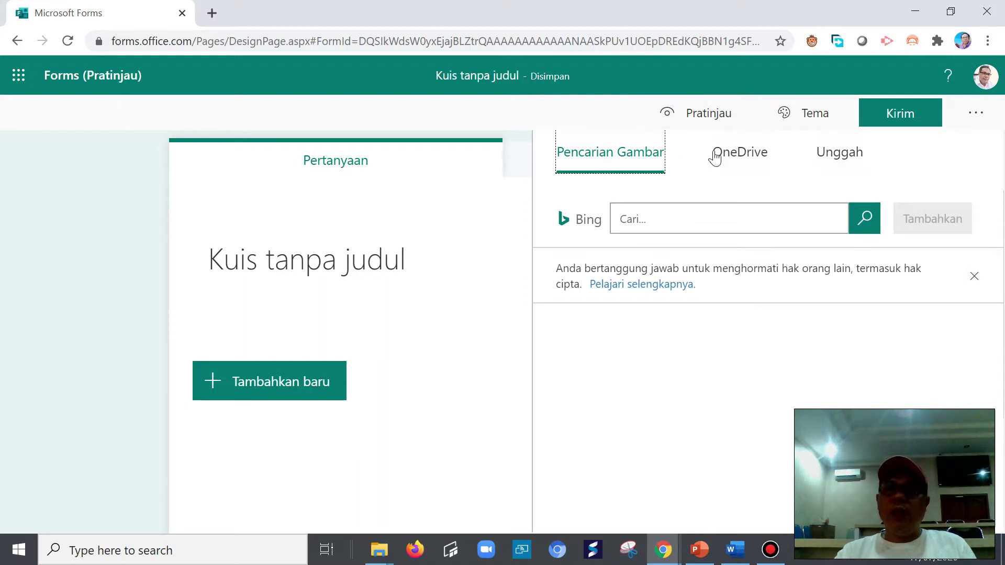
click(638, 226)
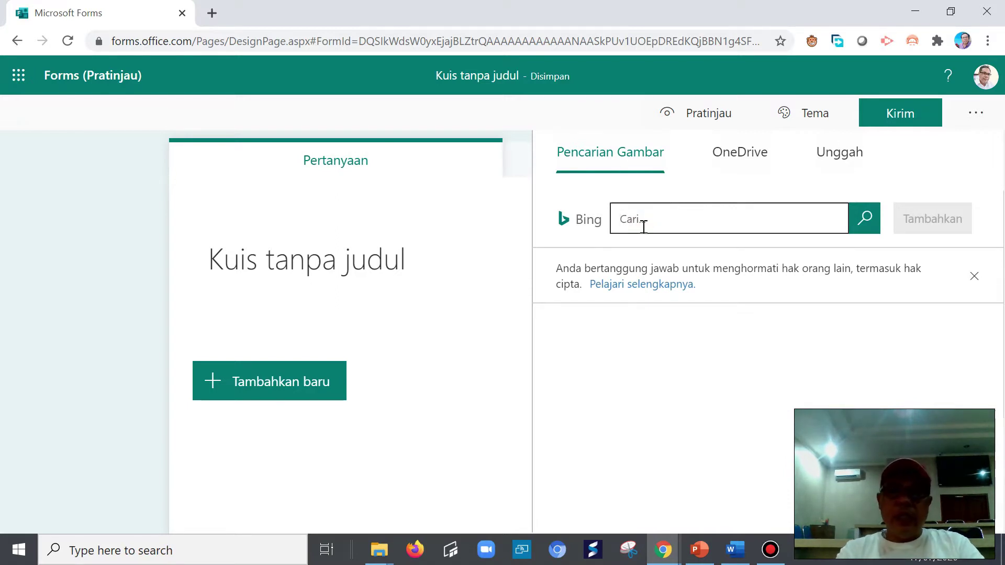
text(bedugu)
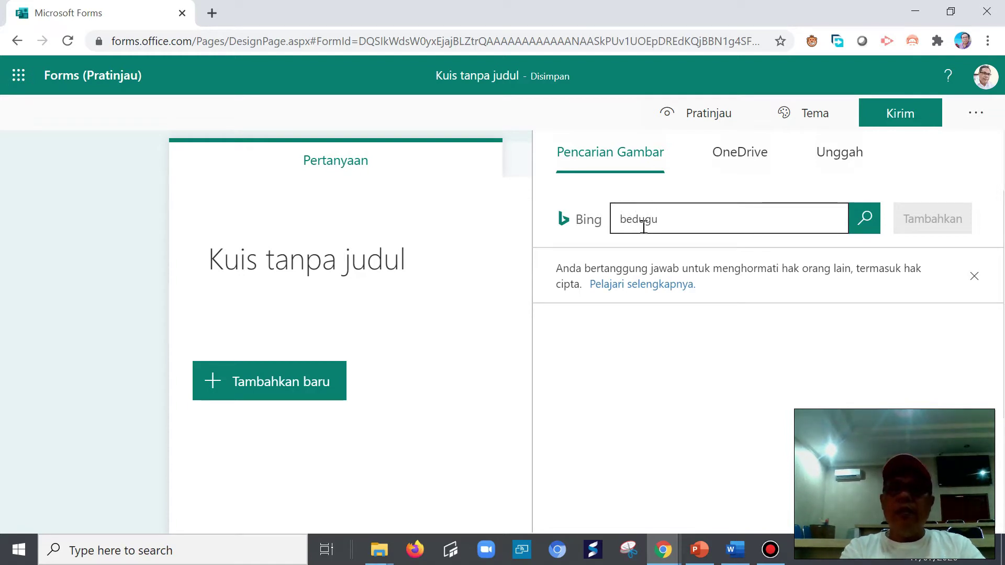
text(l bali)
key(Return)
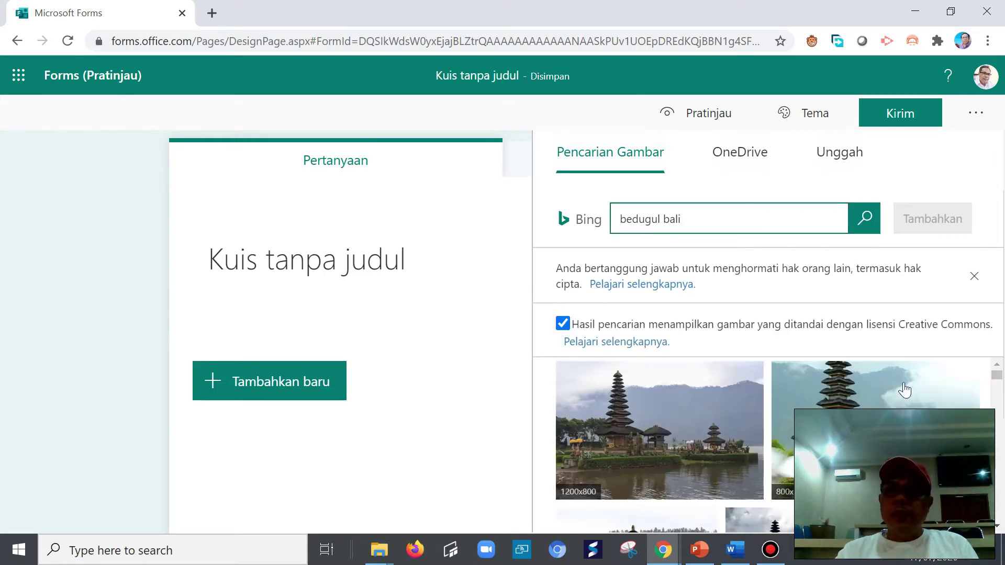
- Apply the 1920x1440 bedugul bali forest photo as the quiz background
scroll(894, 403, down, 4)
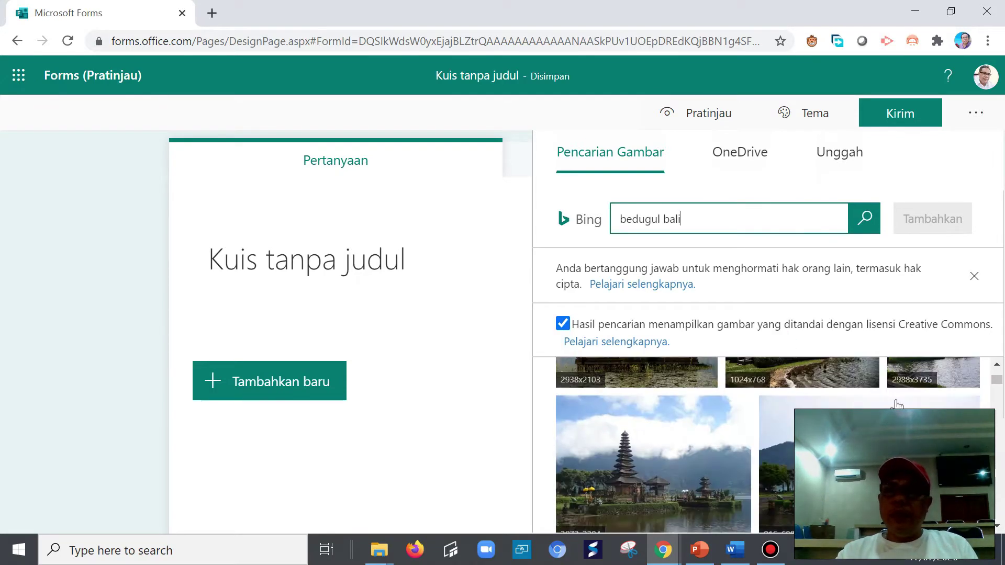
scroll(884, 445, up, 3)
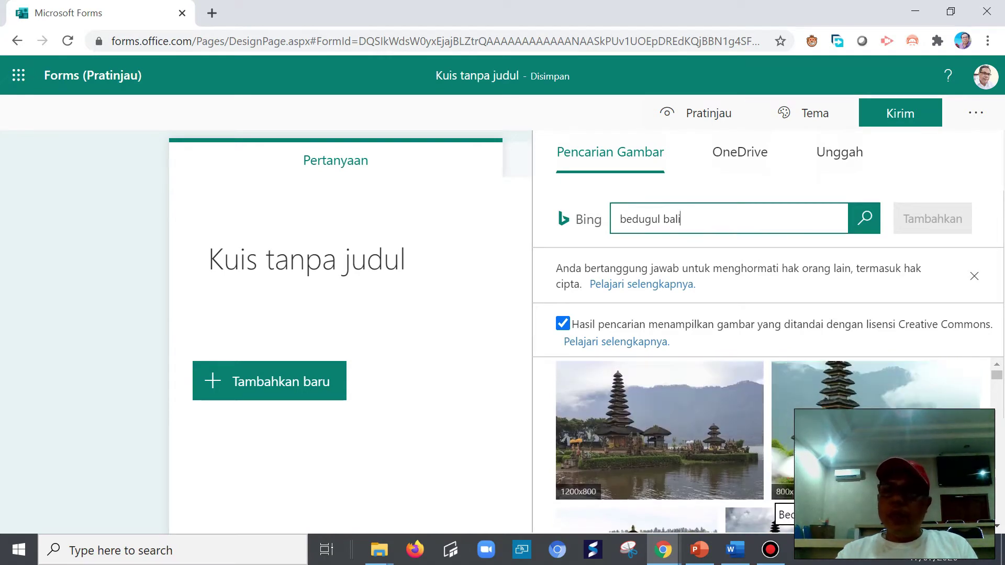
scroll(884, 445, down, 5)
scroll(885, 445, down, 2)
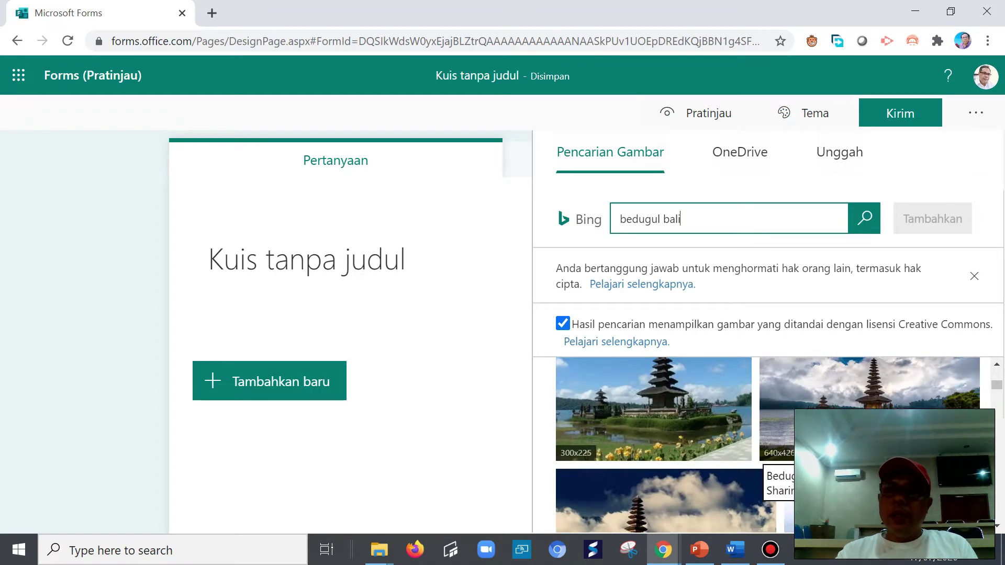
scroll(884, 445, down, 3)
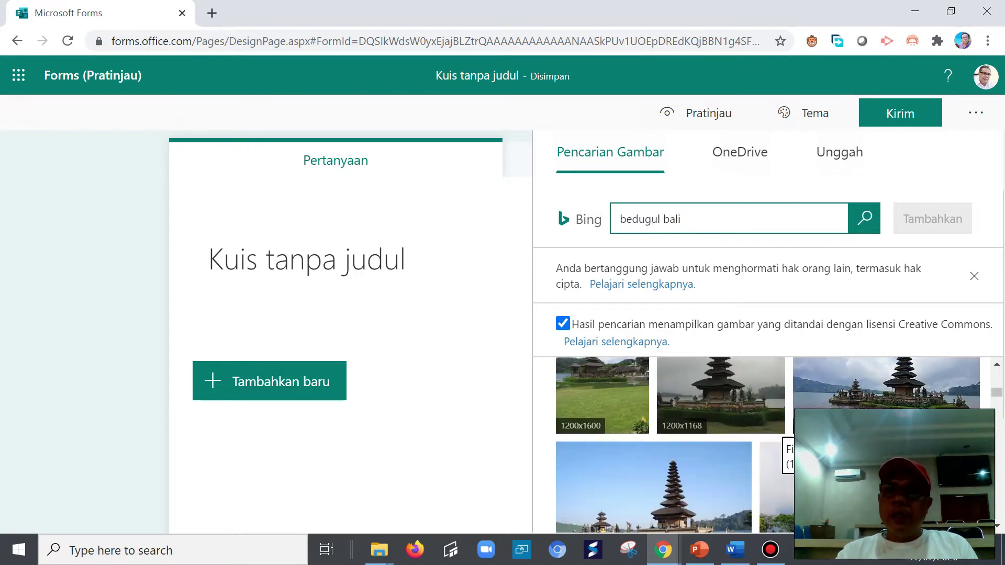
scroll(884, 445, up, 3)
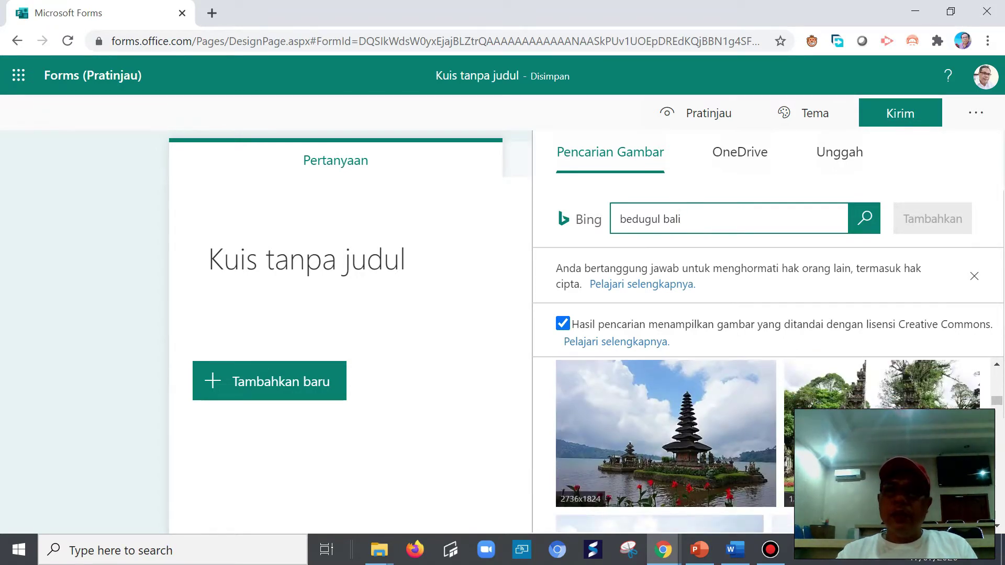
scroll(790, 497, down, 3)
click(682, 445)
click(932, 219)
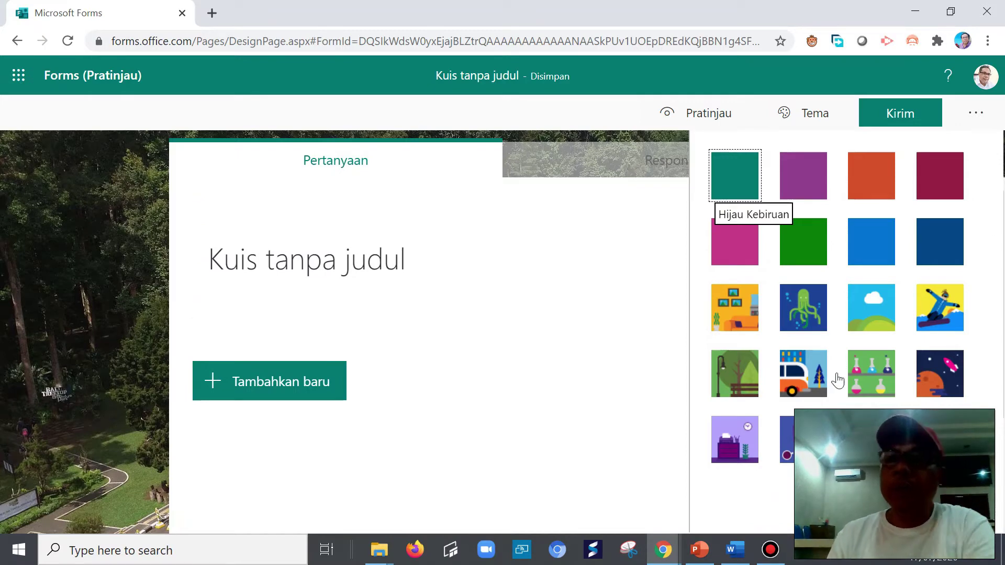
click(104, 367)
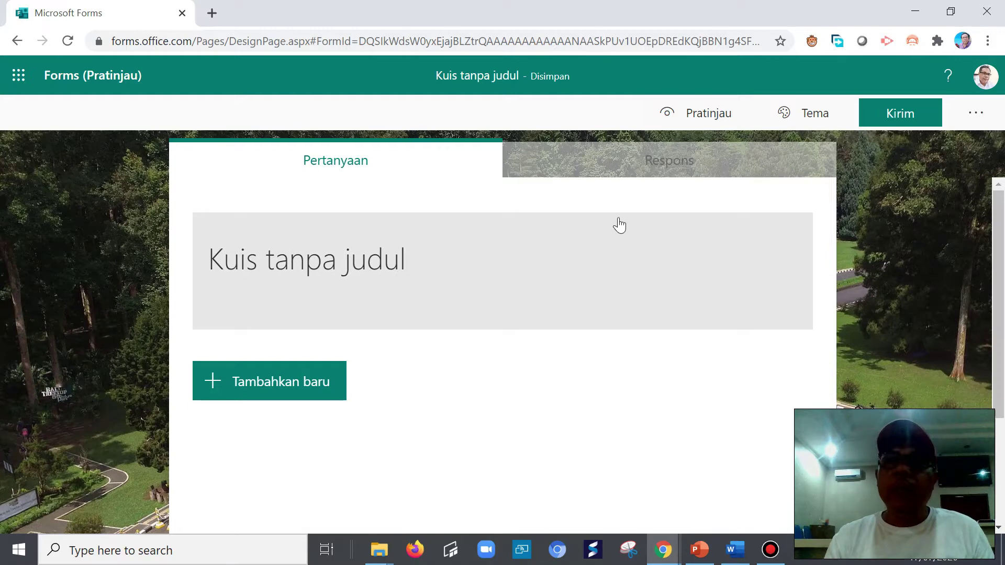
- Title the quiz 'Latihan Membuat Form dengan Microsoft Form' and describe it 'Berisi soal-soal latihan bermacam-macam'
click(313, 256)
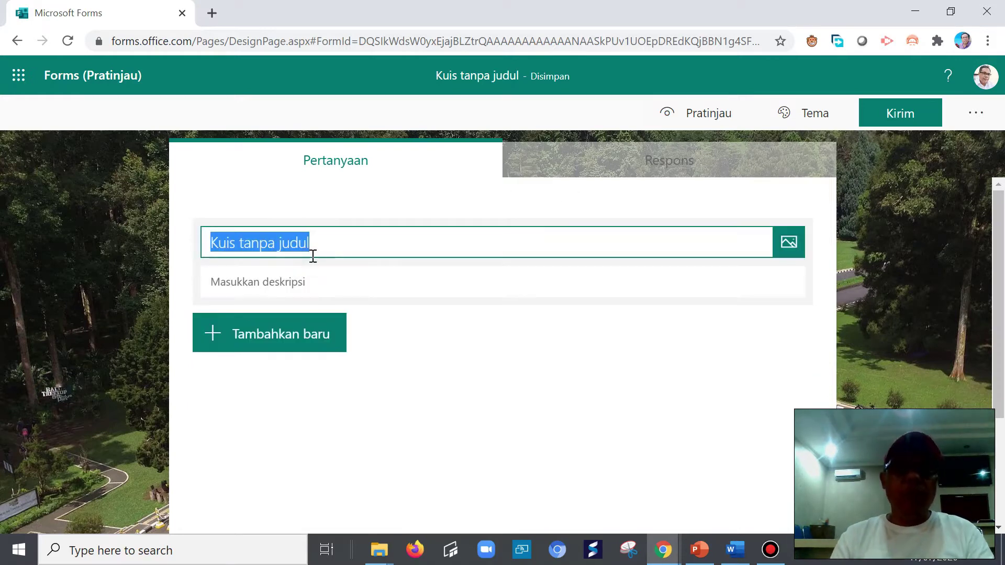
text(Latihan)
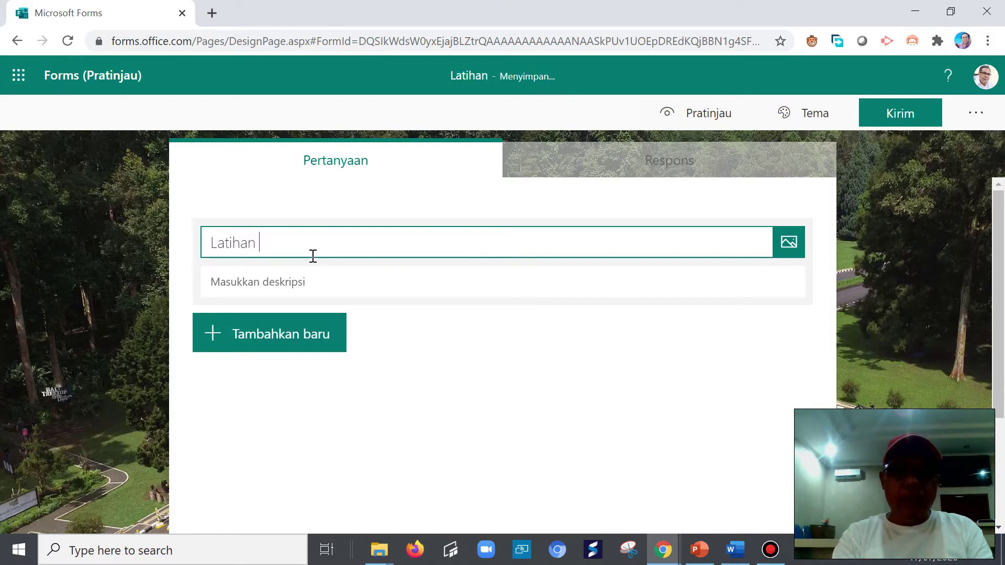
text( Memb)
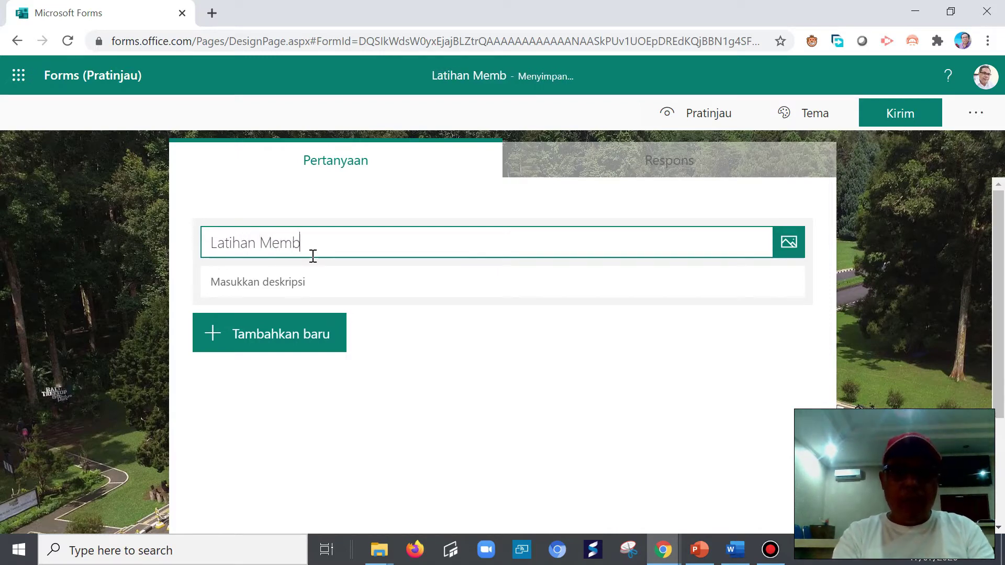
text(uat F)
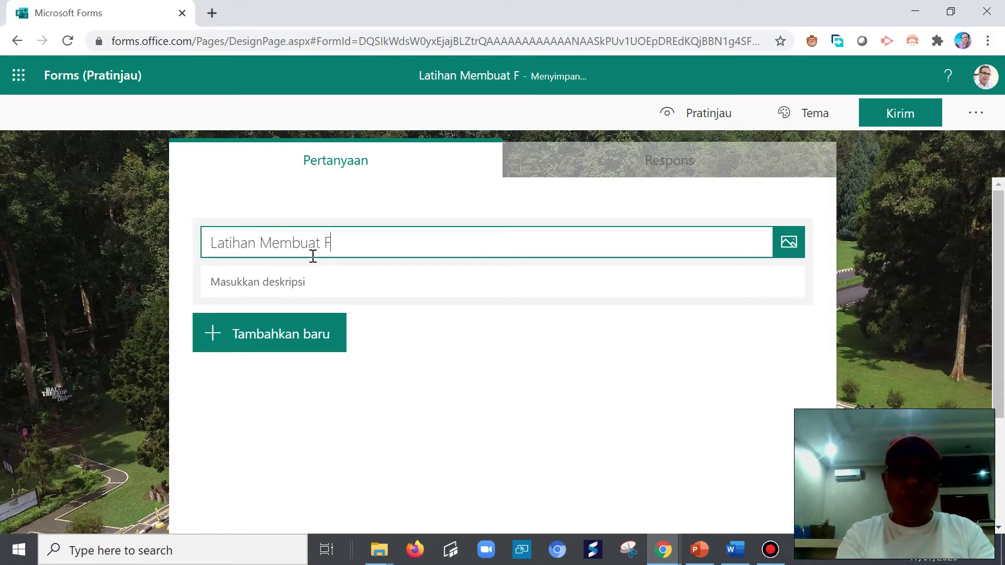
text(orm de)
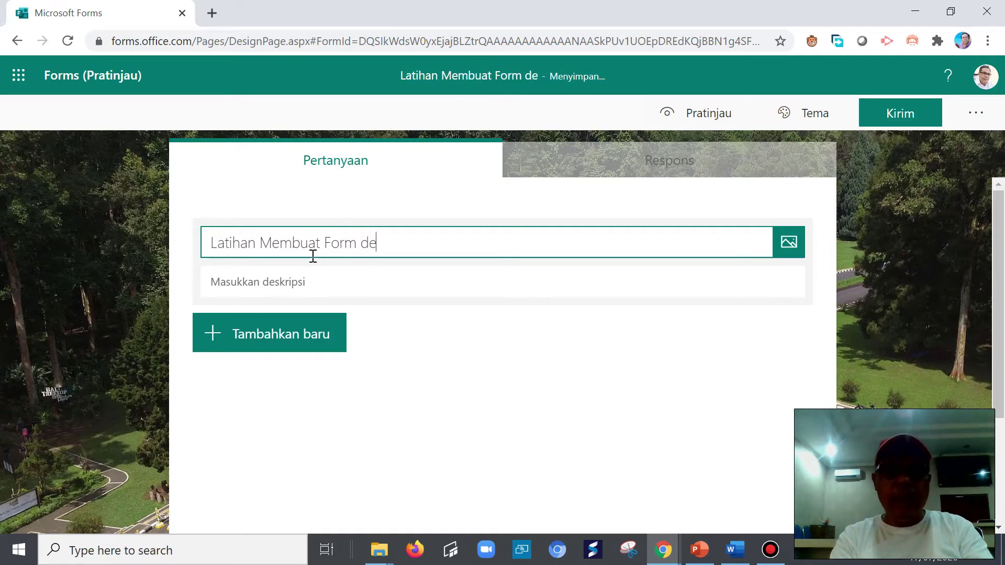
text(ngan Mi)
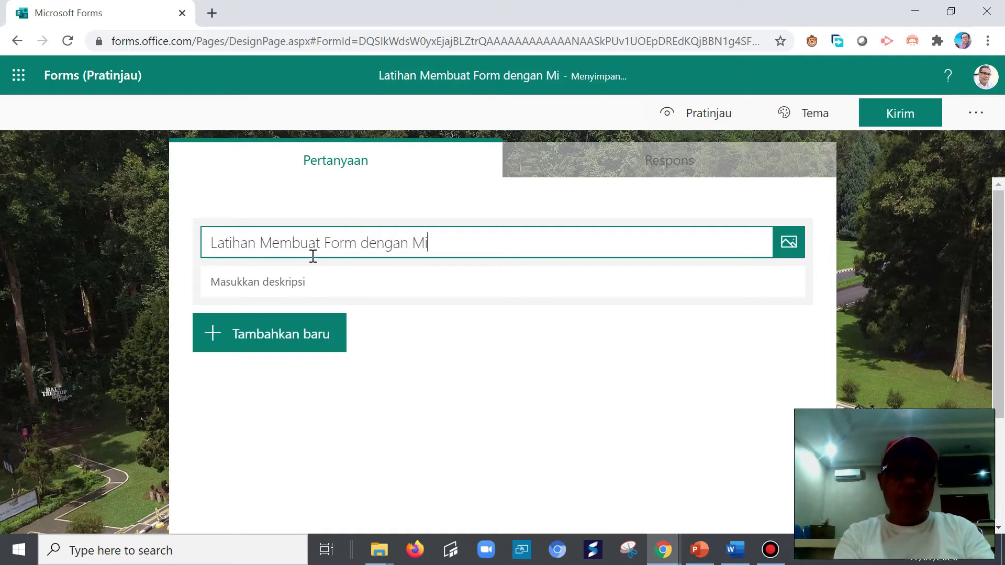
text(crosoft )
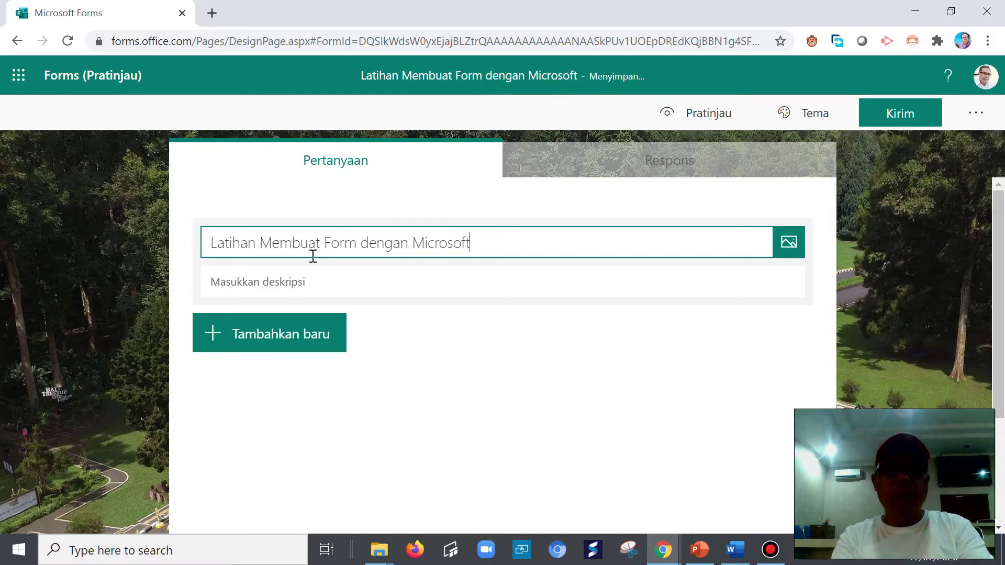
text(Form)
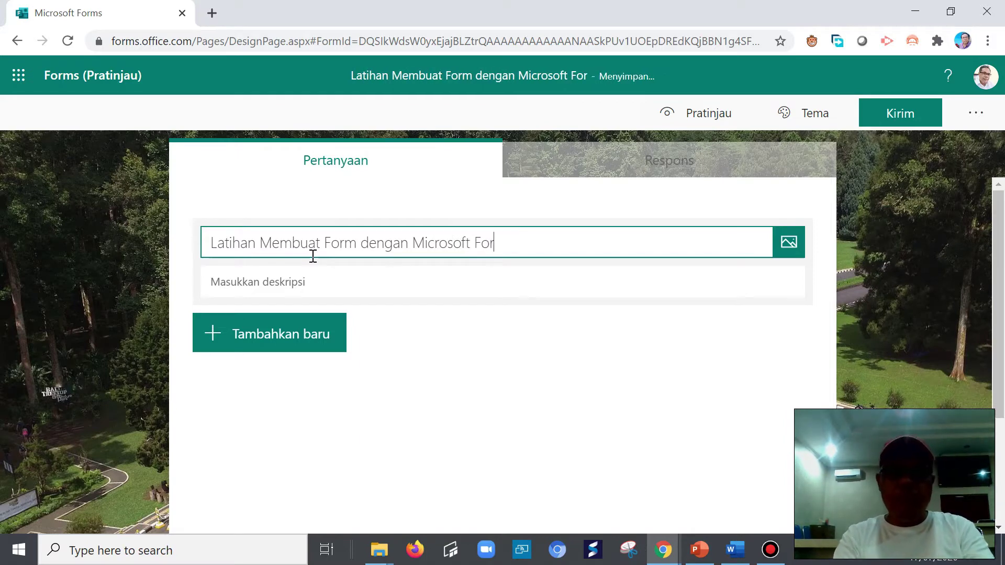
click(253, 285)
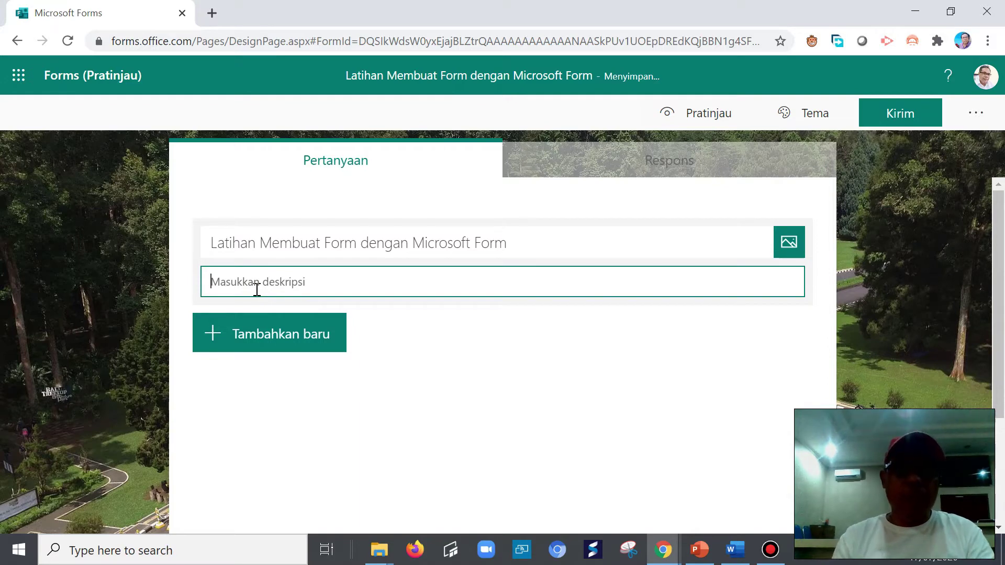
text(Be)
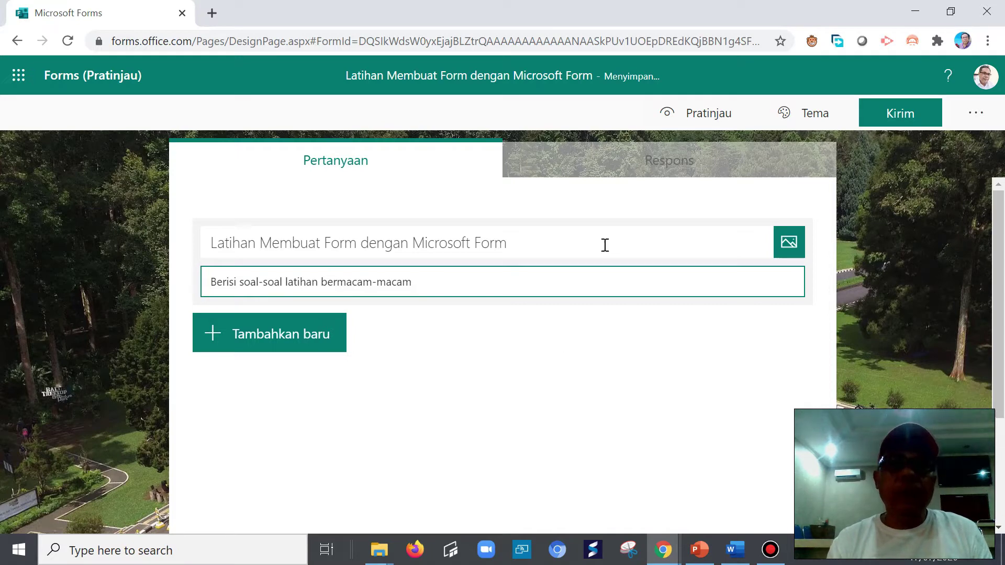
click(283, 350)
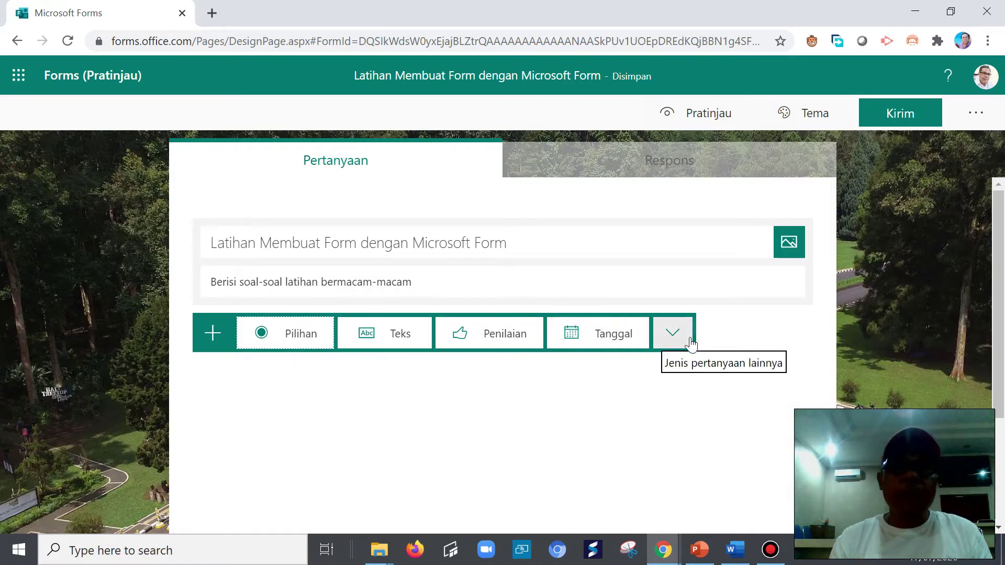
- Add a date question titled 'Tanggal' as question 1
click(594, 333)
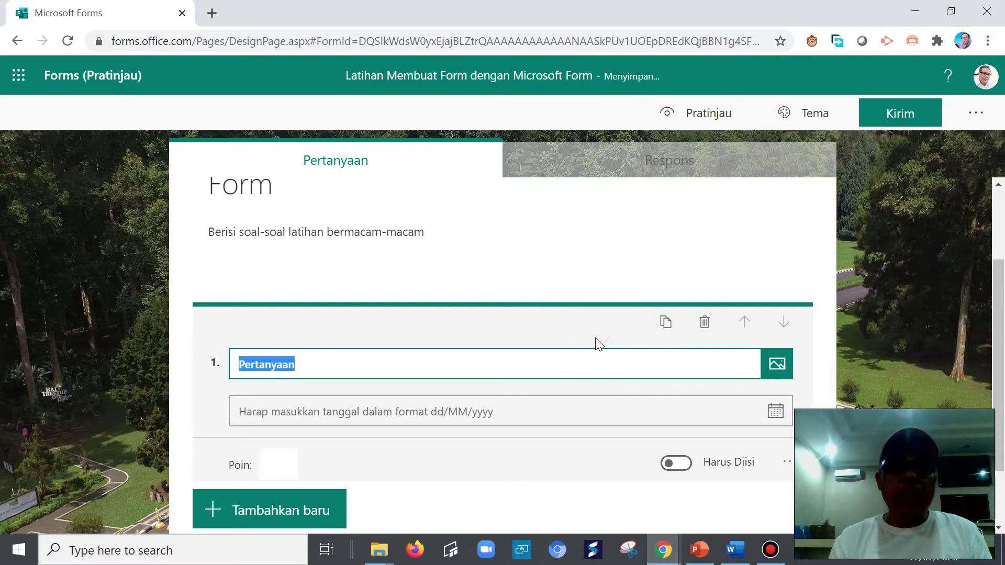
text(Tanggal)
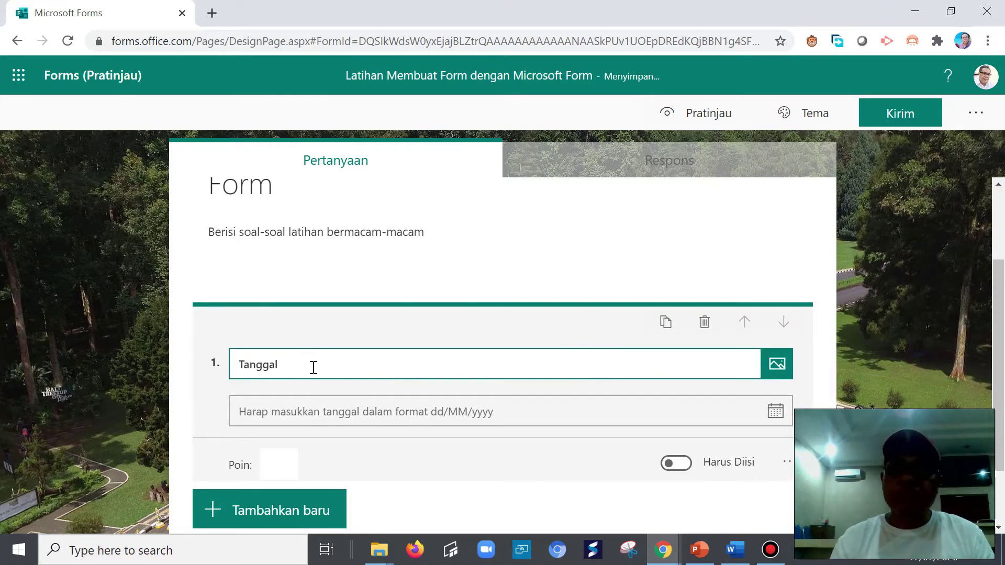
scroll(440, 324, up, 2)
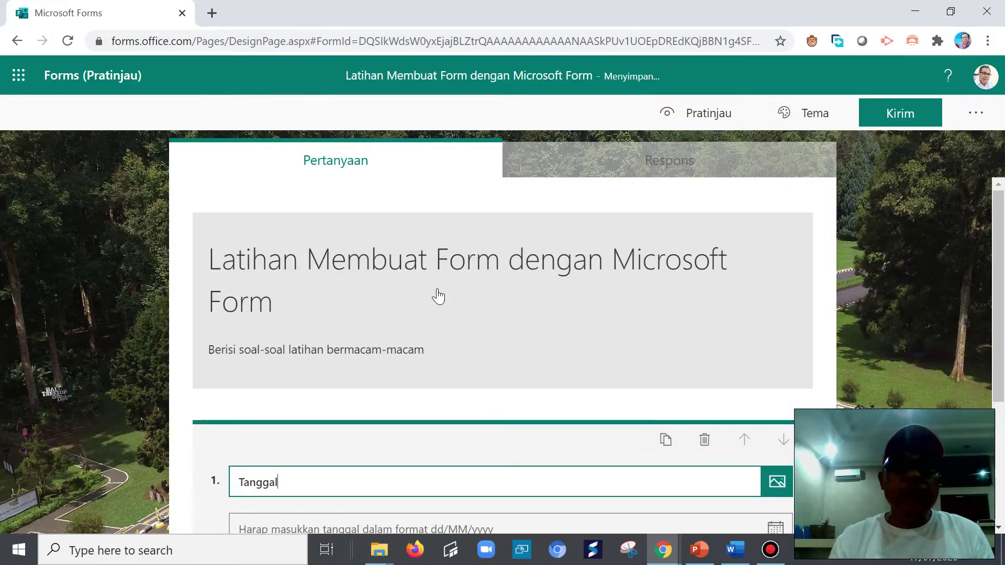
scroll(438, 318, down, 3)
scroll(438, 316, up, 3)
scroll(436, 335, down, 4)
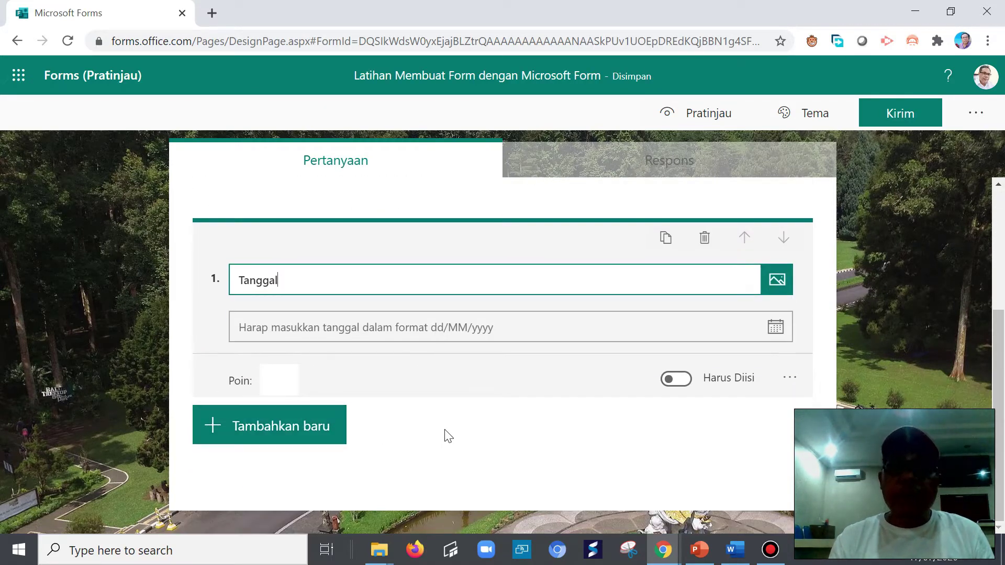
click(298, 431)
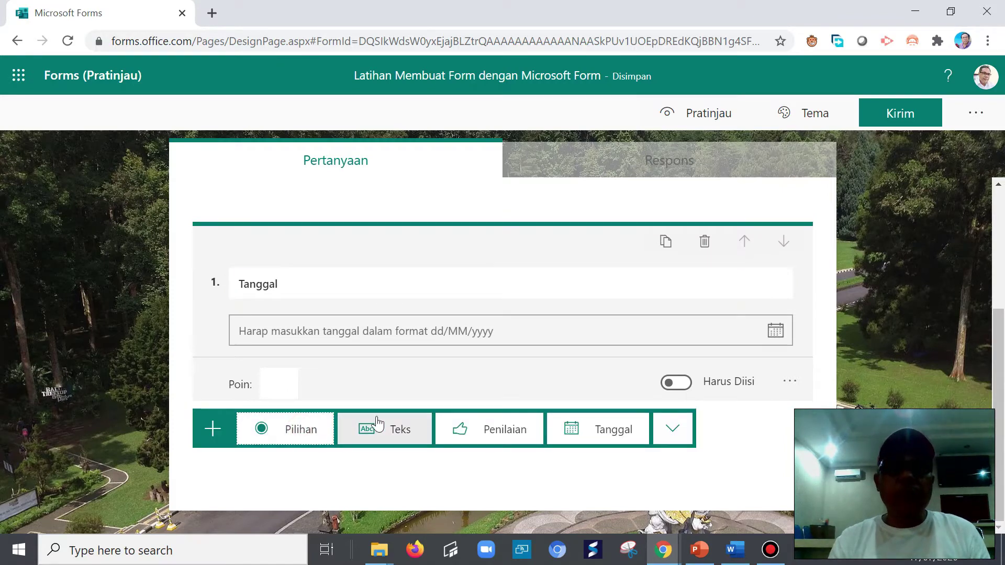
- Add question 2 as a long-answer text question titled 'Nama Siswa:'
click(369, 443)
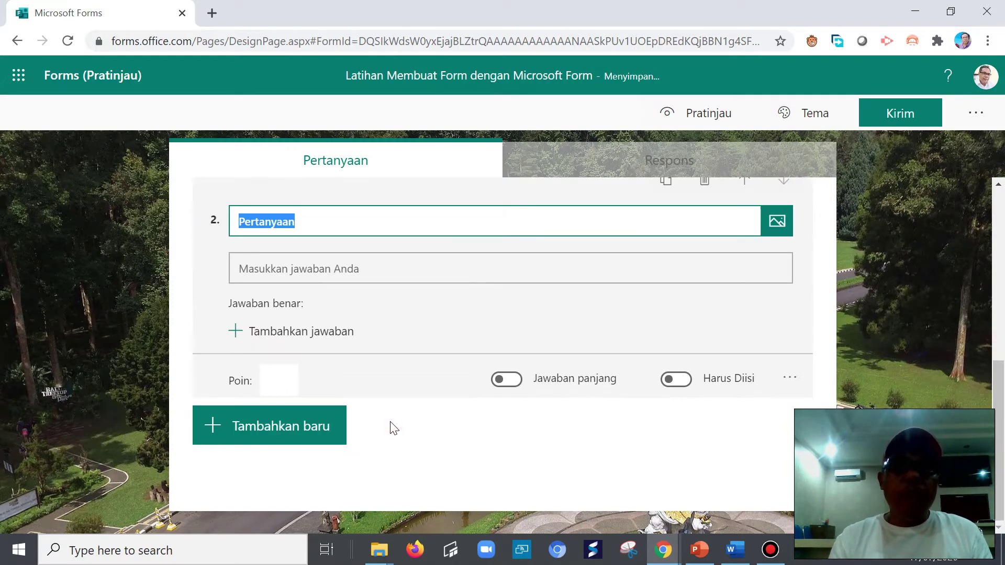
scroll(419, 313, up, 3)
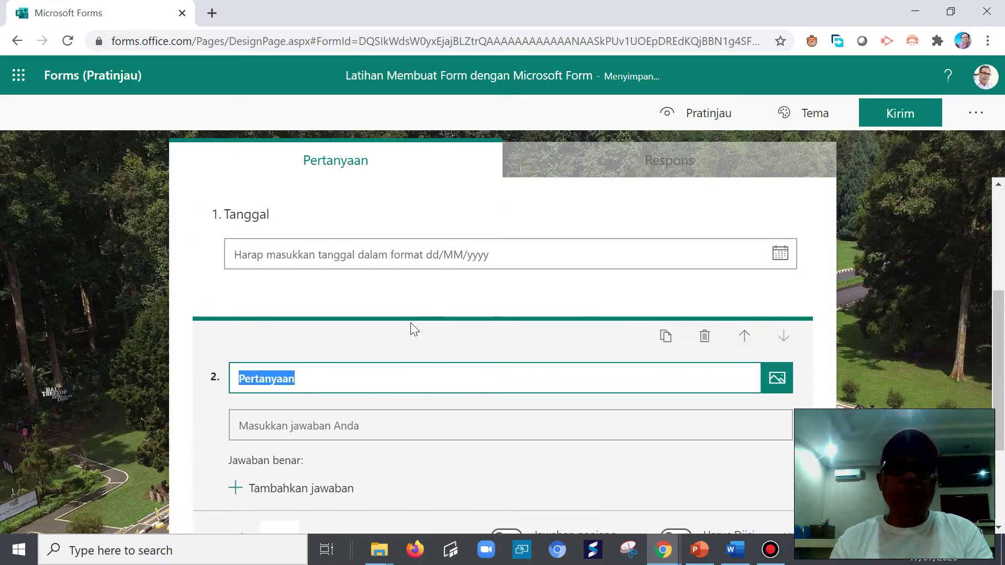
text(Nama)
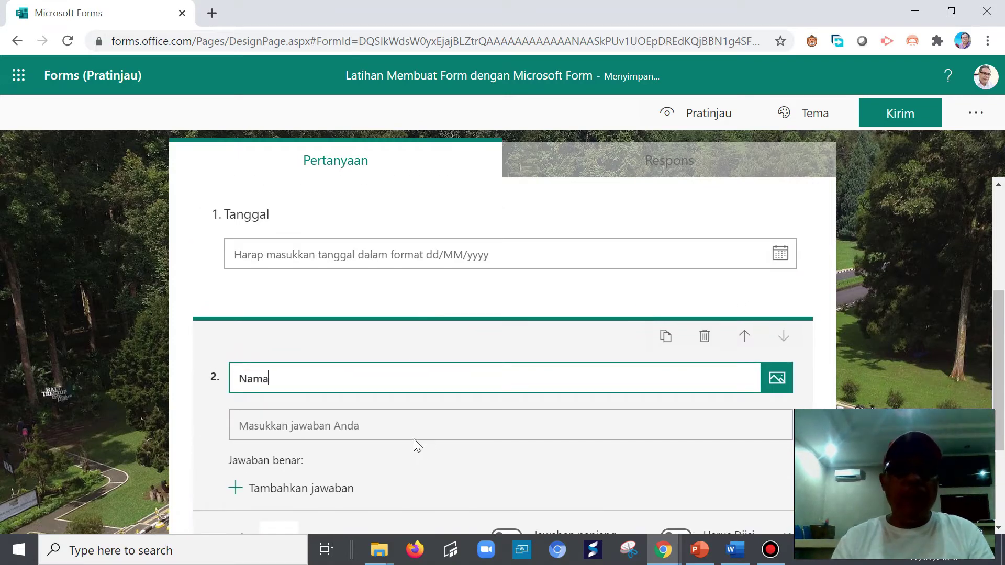
text( Siswa:)
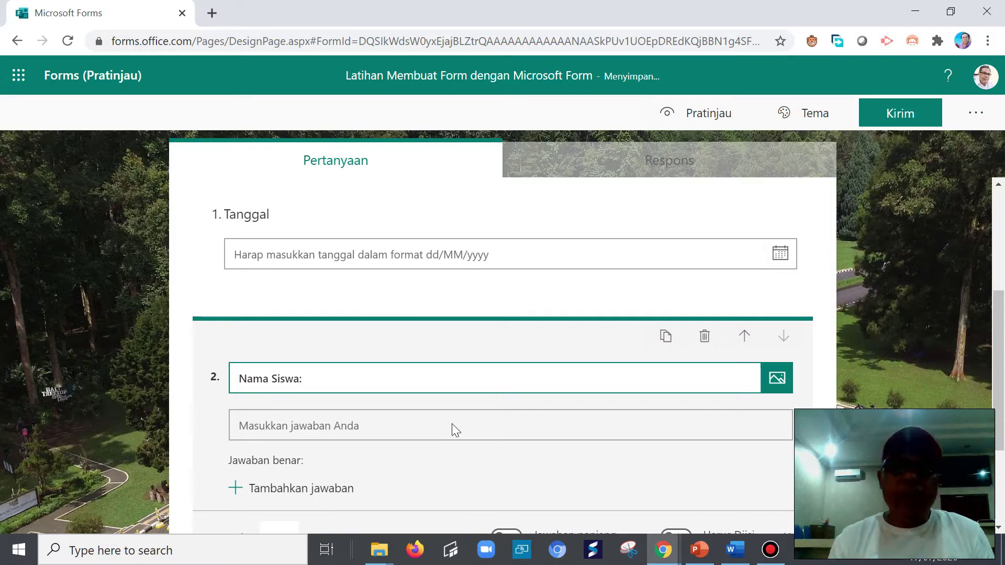
scroll(512, 438, down, 1)
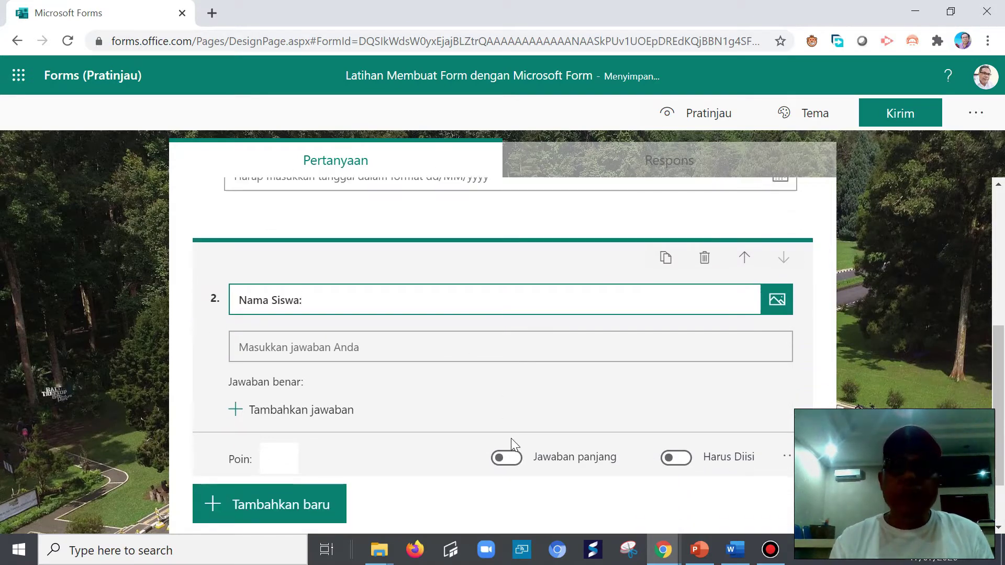
click(509, 459)
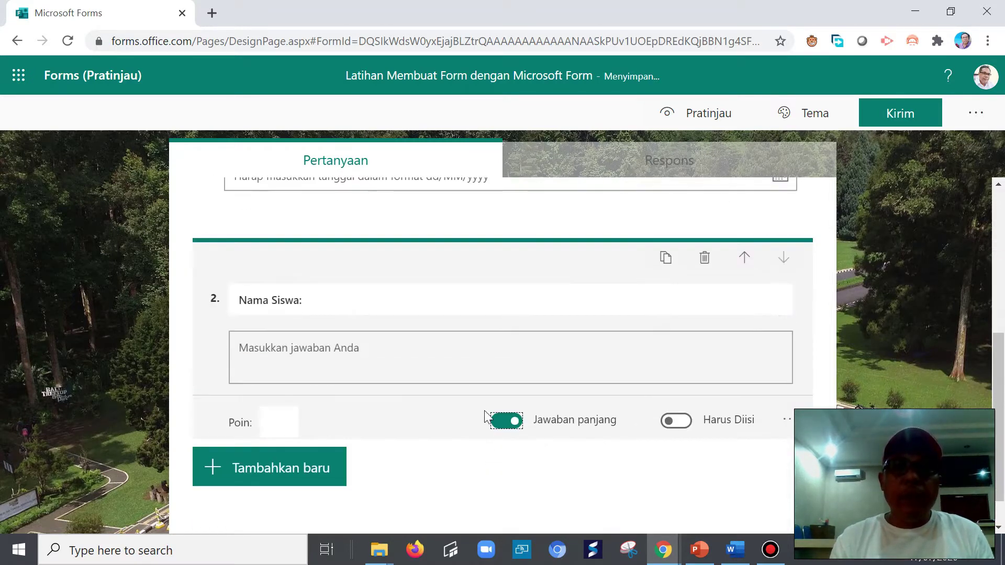
click(276, 472)
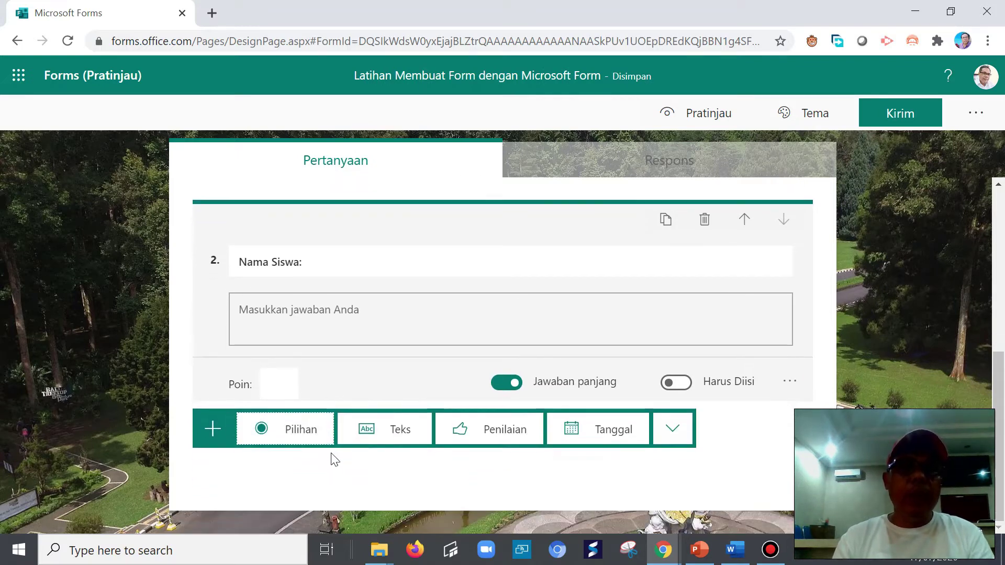
click(438, 421)
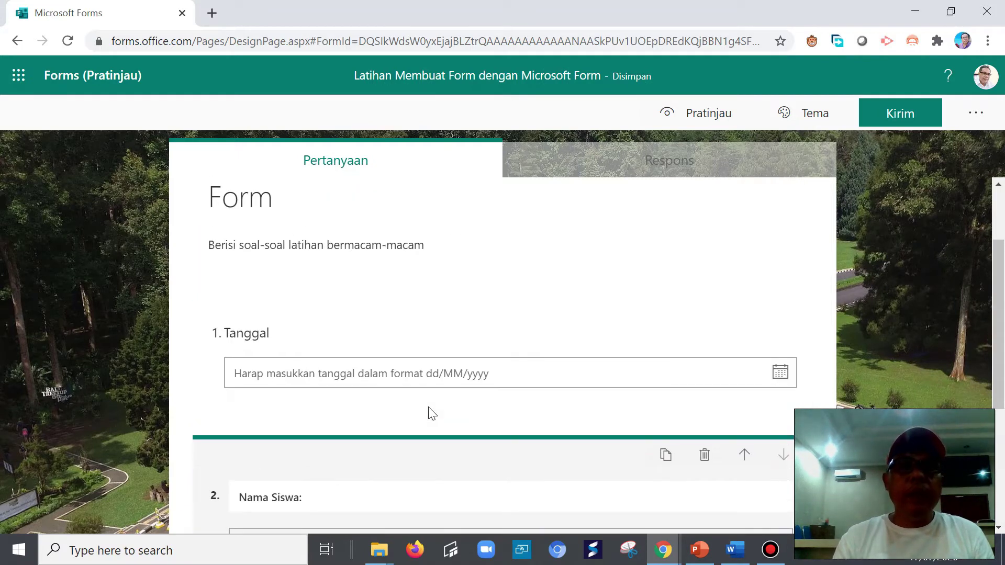
scroll(428, 414, down, 5)
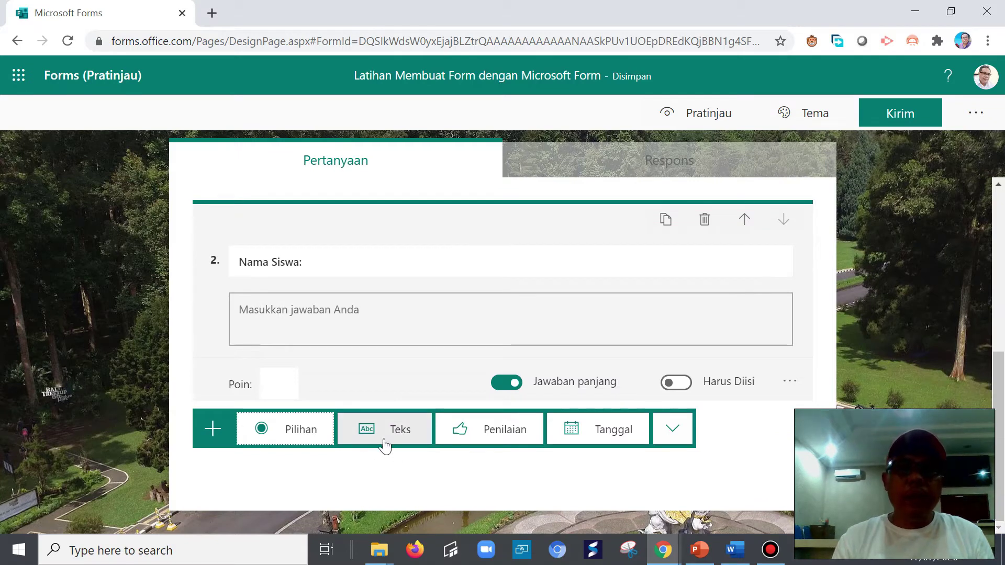
- Add question 3 as a short-answer text question titled 'Nomor Absen:'
click(393, 435)
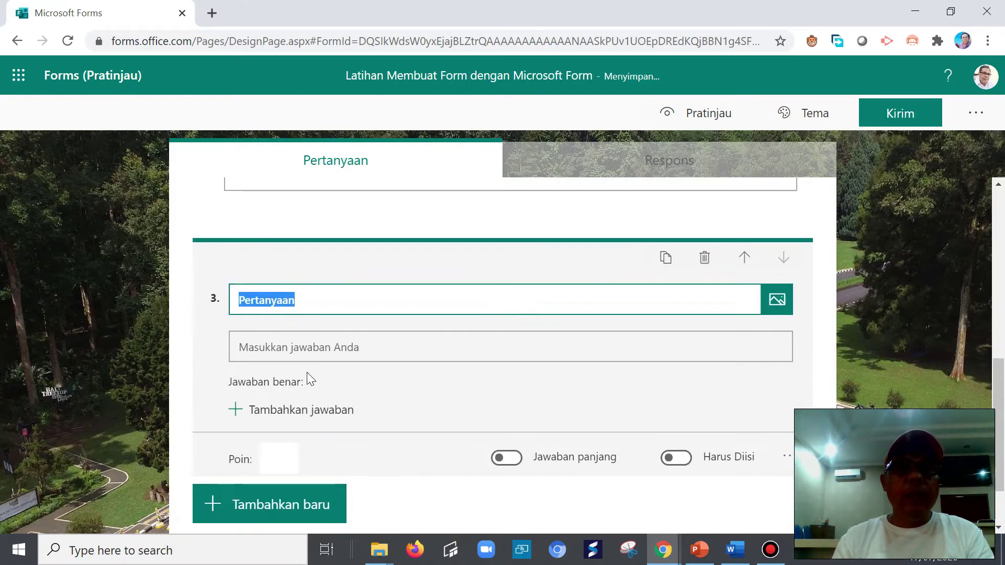
scroll(304, 372, up, 2)
scroll(308, 389, down, 3)
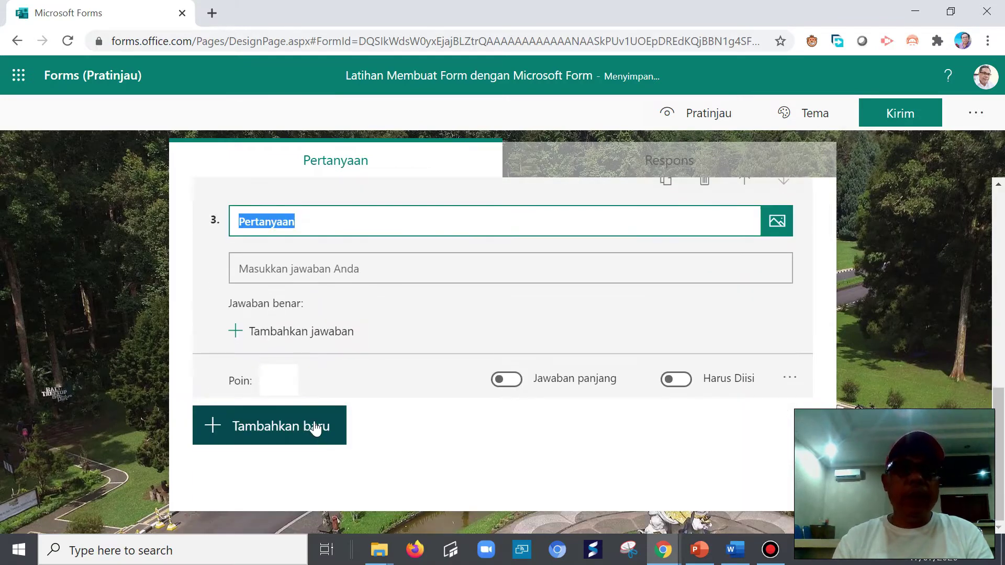
text(Nomor Absen:)
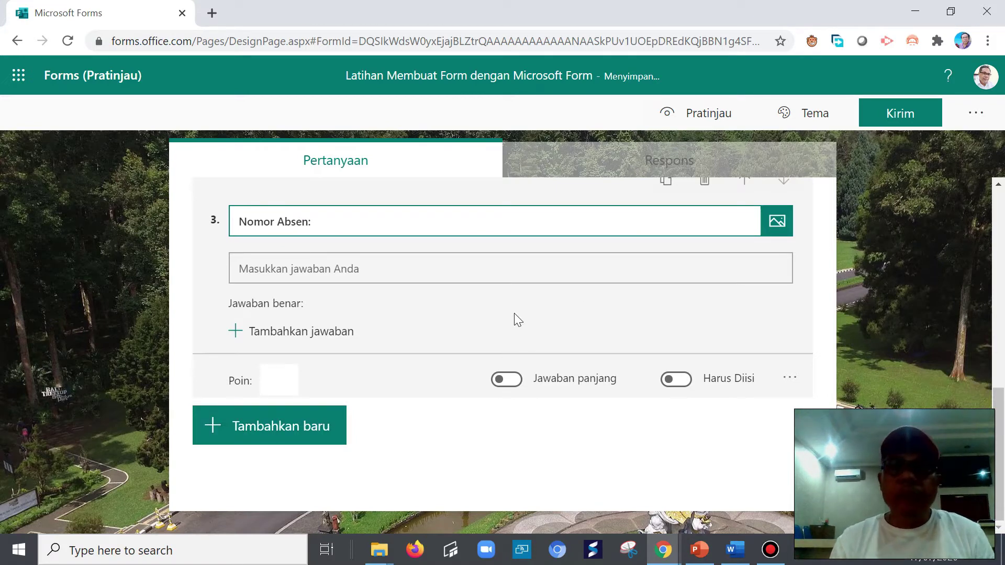
click(512, 381)
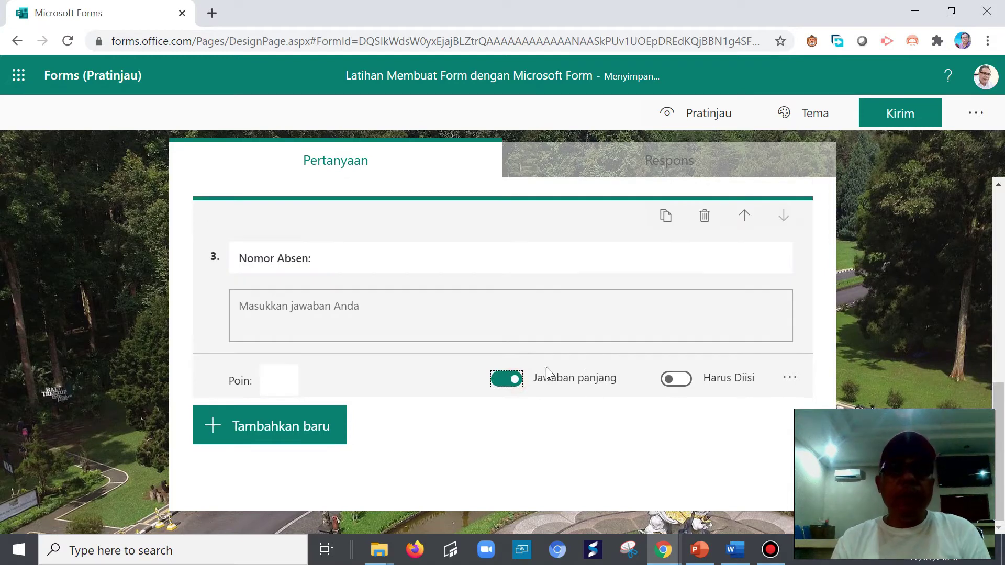
click(504, 383)
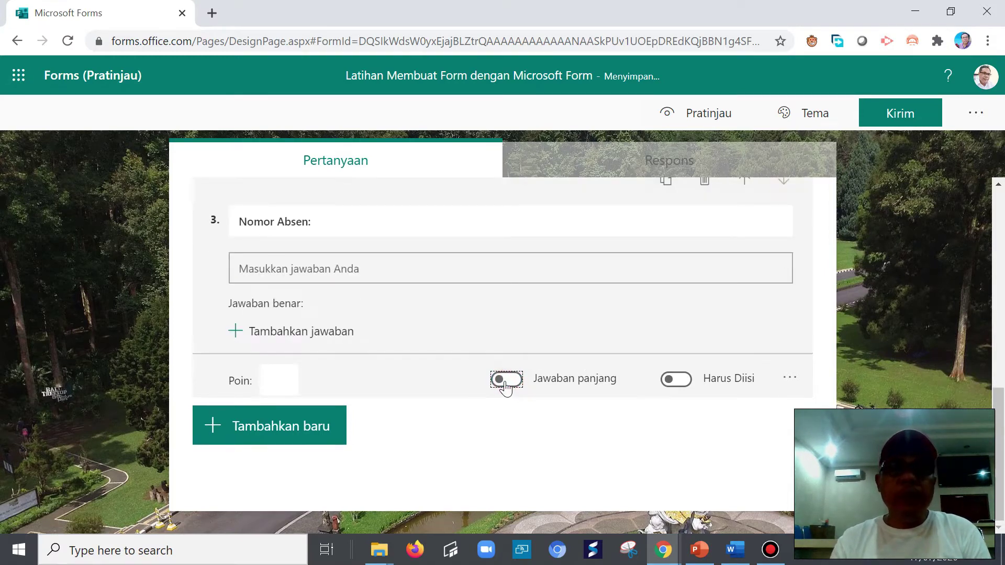
click(785, 380)
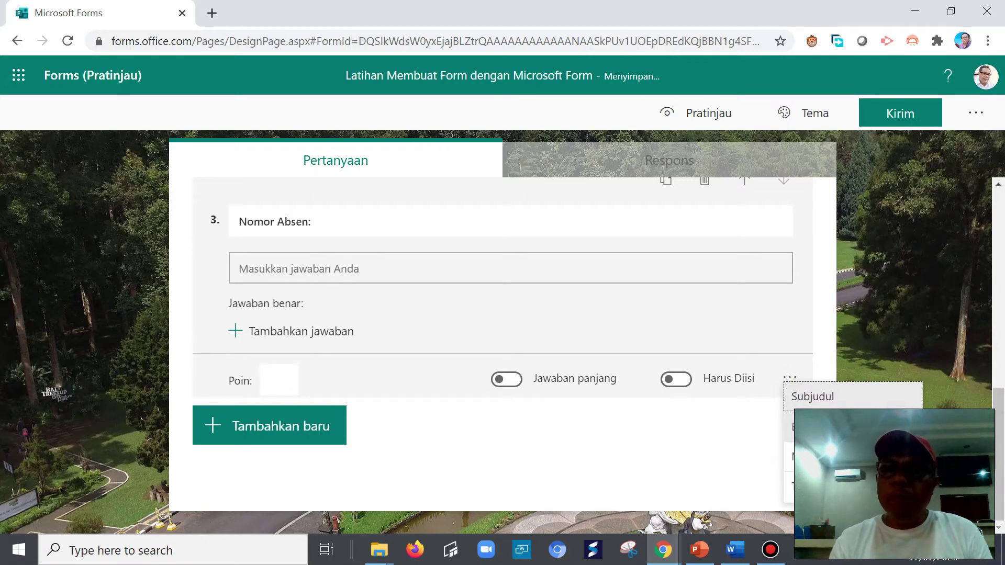
click(328, 269)
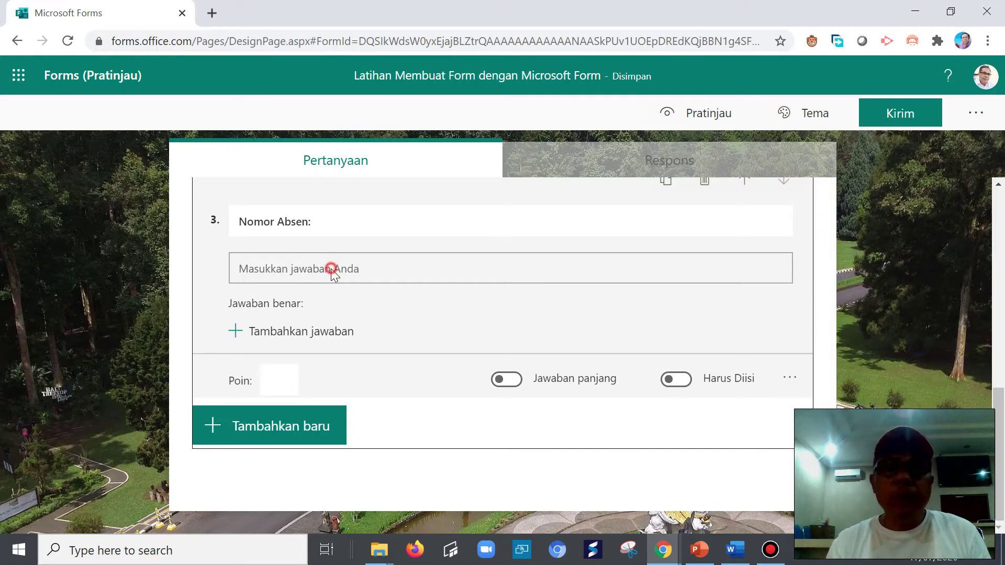
triple_click(325, 226)
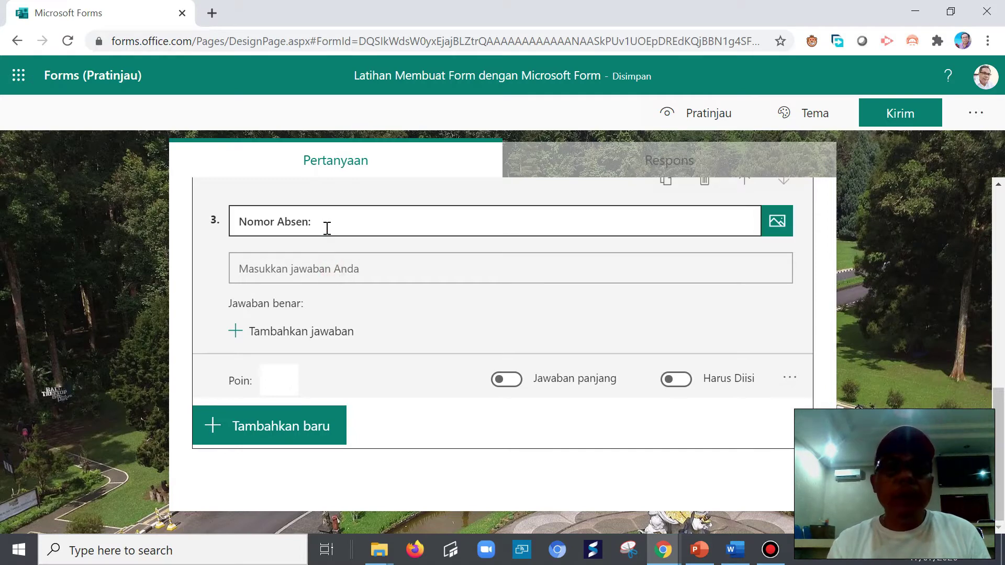
- Restrict answers to 'Nomor Absen:' to numbers only using the Angka restriction
click(790, 379)
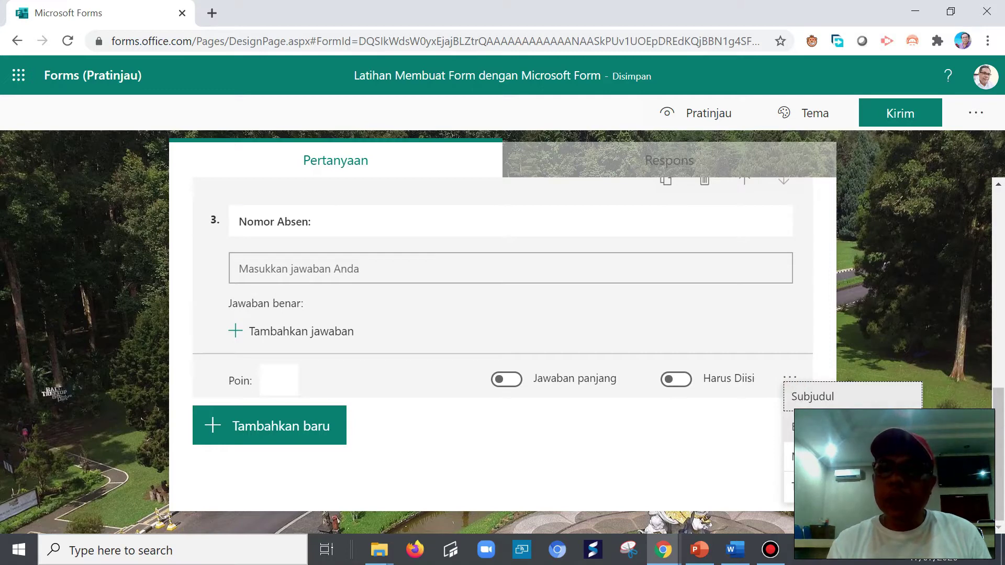
click(805, 426)
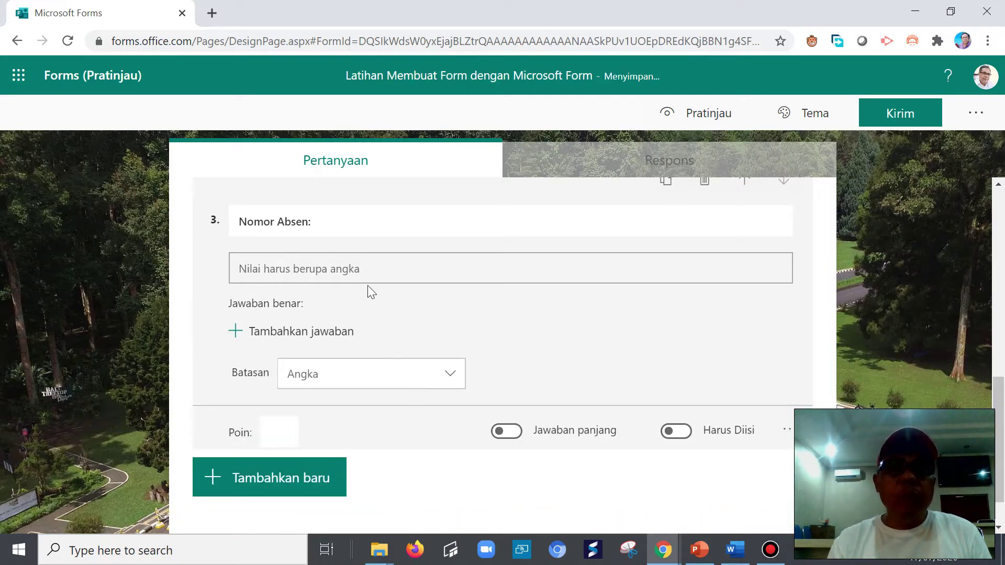
click(363, 271)
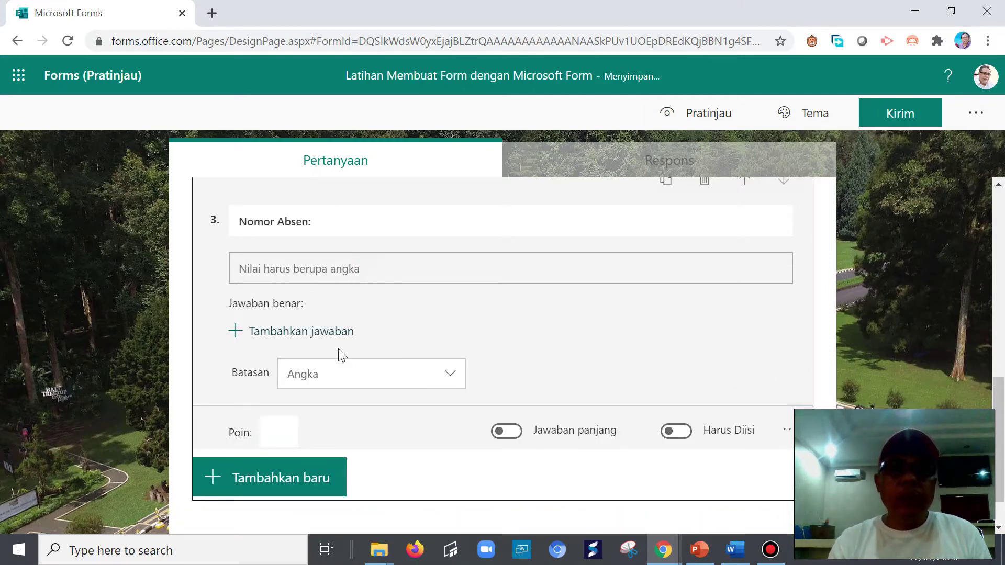
click(334, 383)
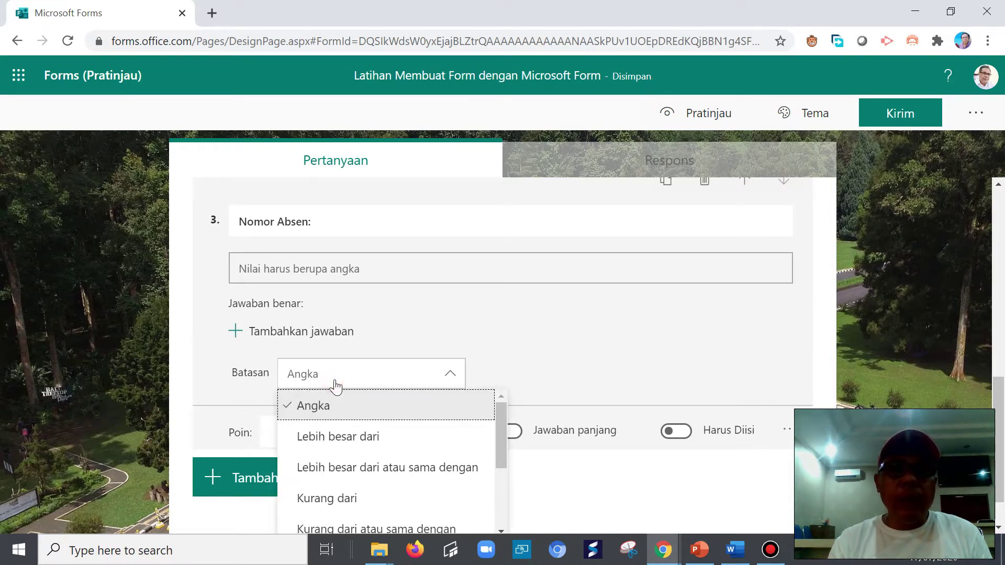
click(323, 407)
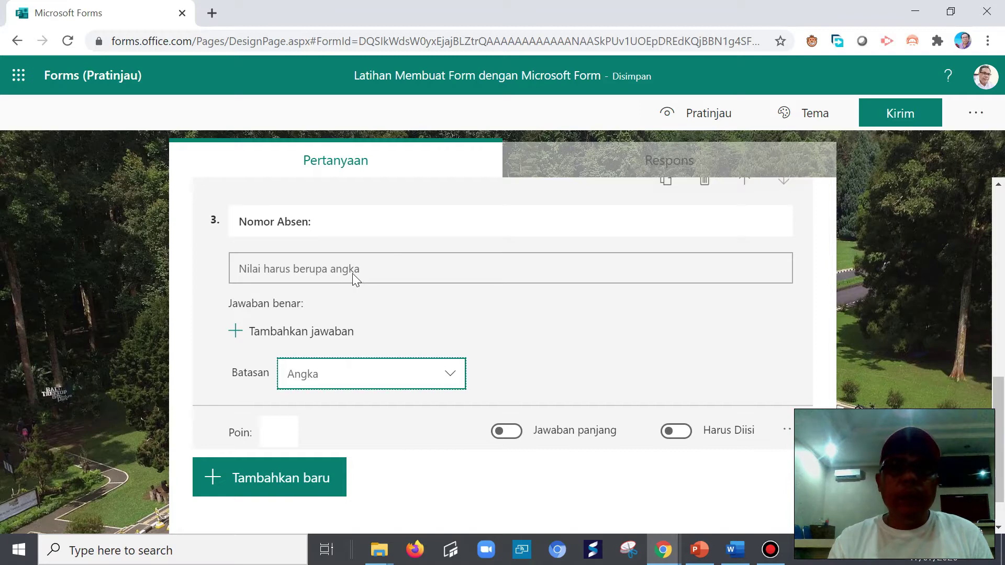
click(278, 276)
click(255, 307)
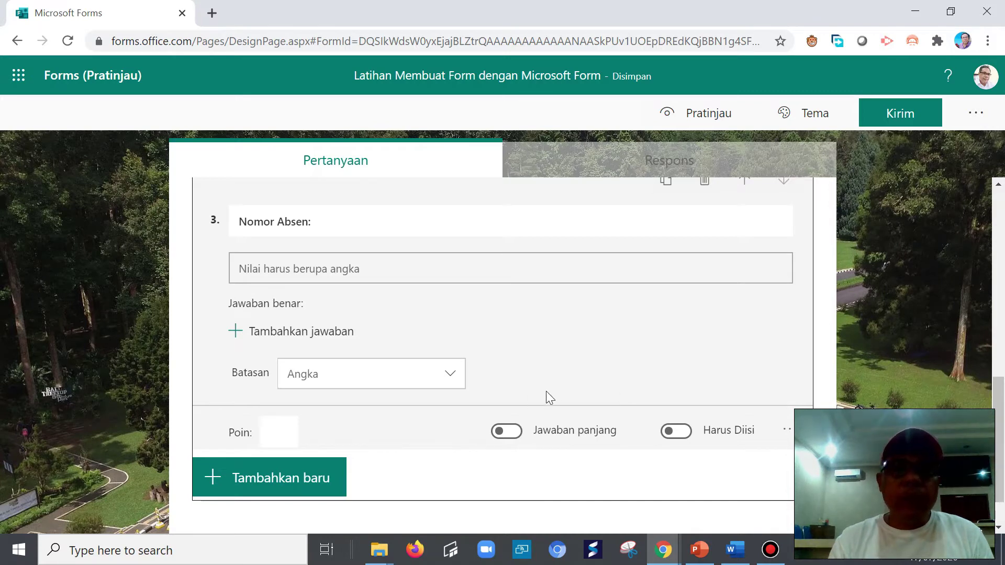
scroll(546, 392, up, 3)
scroll(521, 396, down, 4)
scroll(515, 401, up, 2)
scroll(513, 403, down, 2)
click(298, 429)
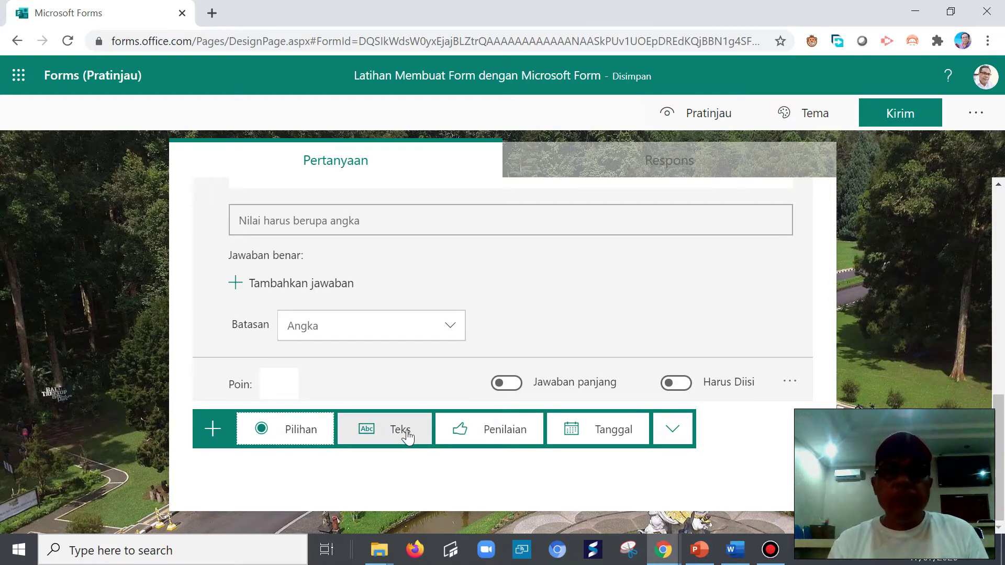
- Add choice question 4 'Kelas' with options VII, VIII and IX
click(276, 438)
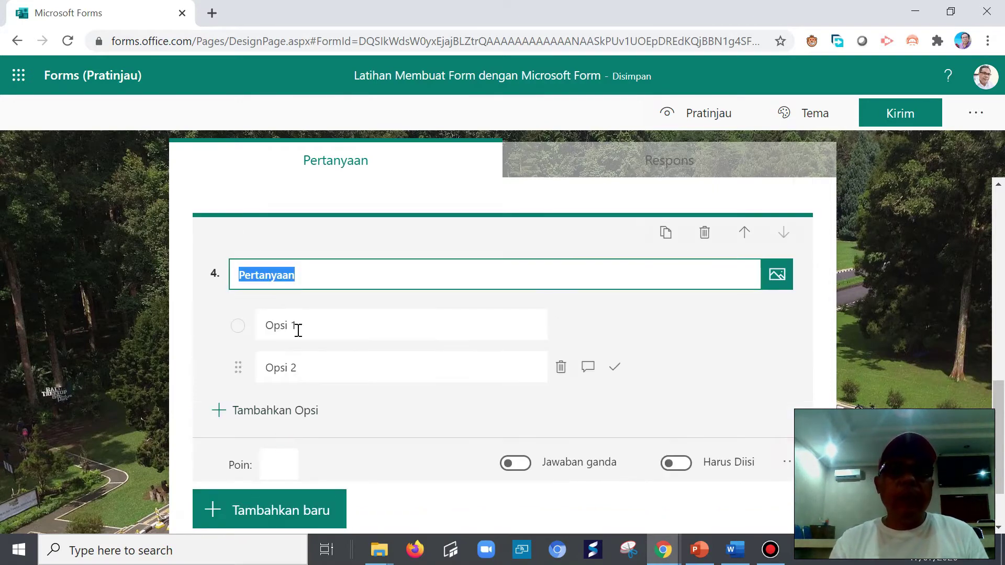
text(Kelas)
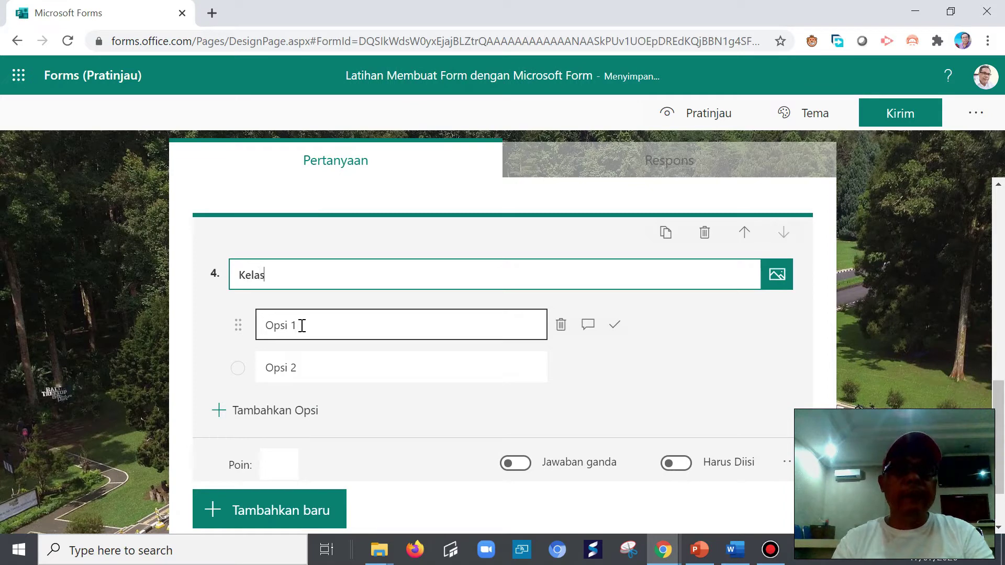
click(302, 325)
text(VII)
click(288, 372)
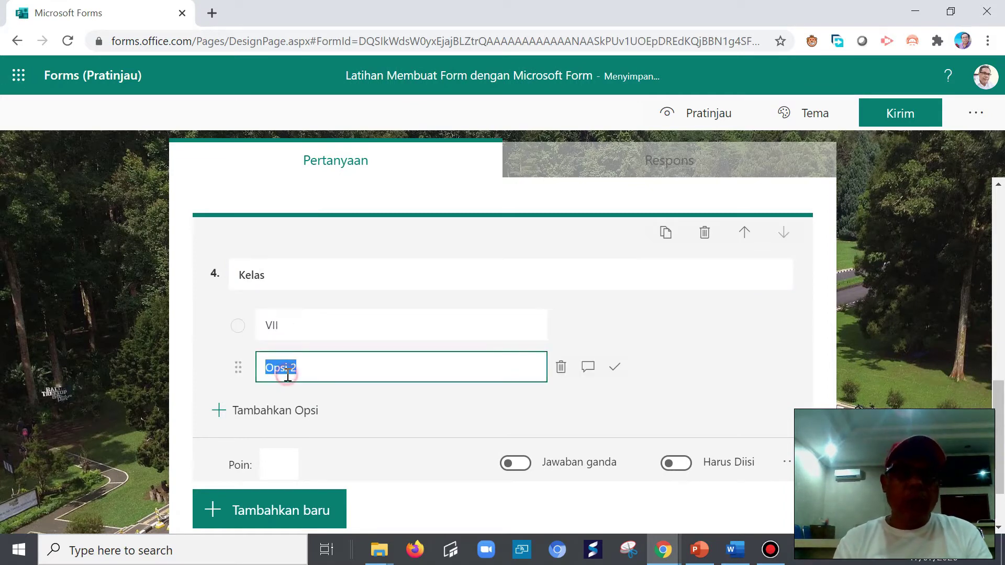
text(VIII)
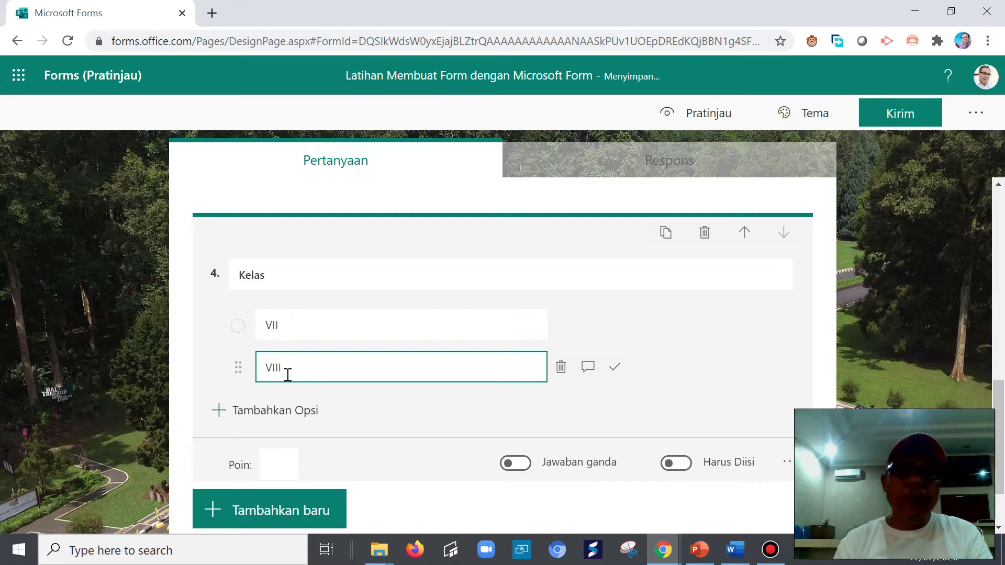
click(274, 411)
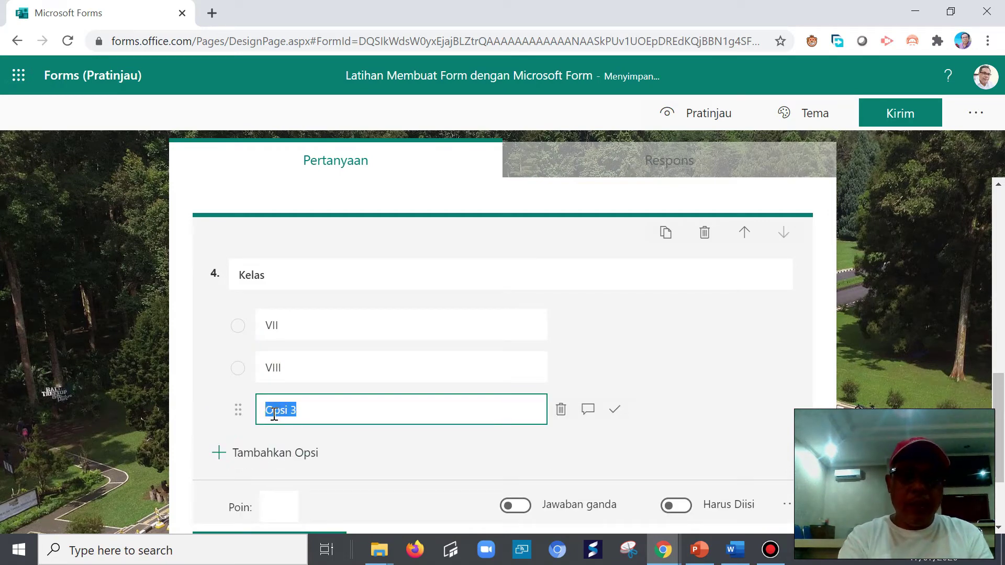
key(BackSpace)
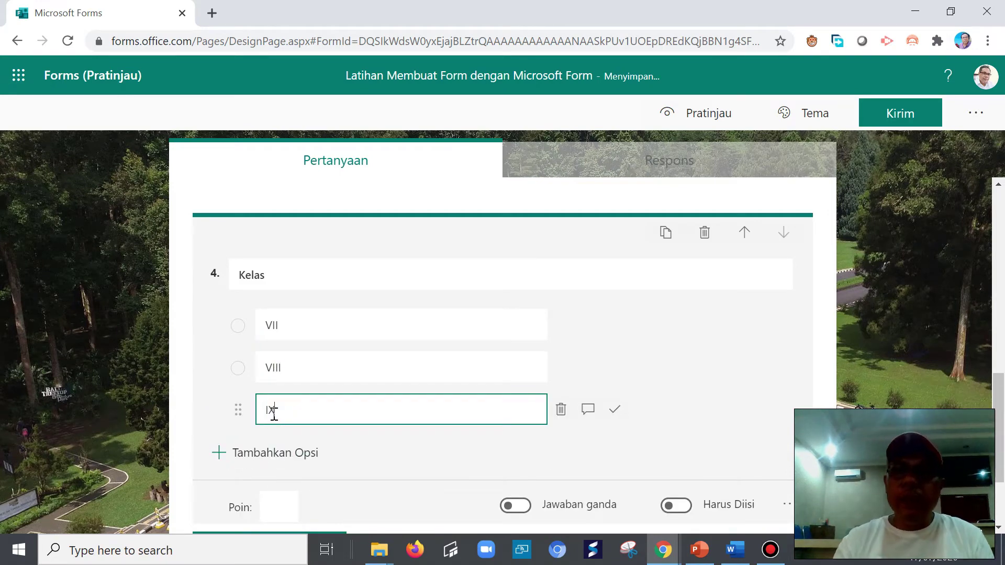
text(IX)
- Display the Kelas question's options as a dropdown
click(787, 504)
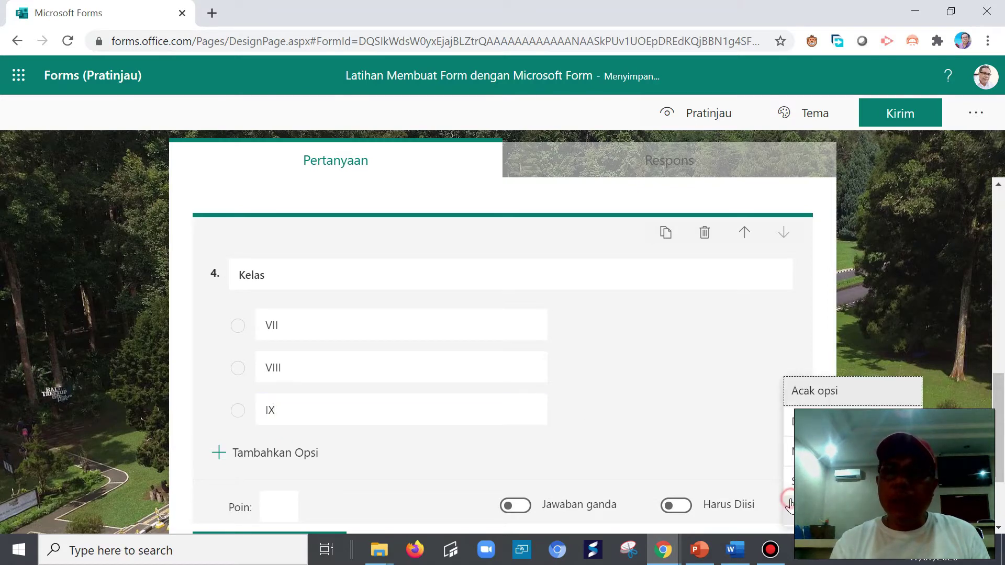
click(791, 421)
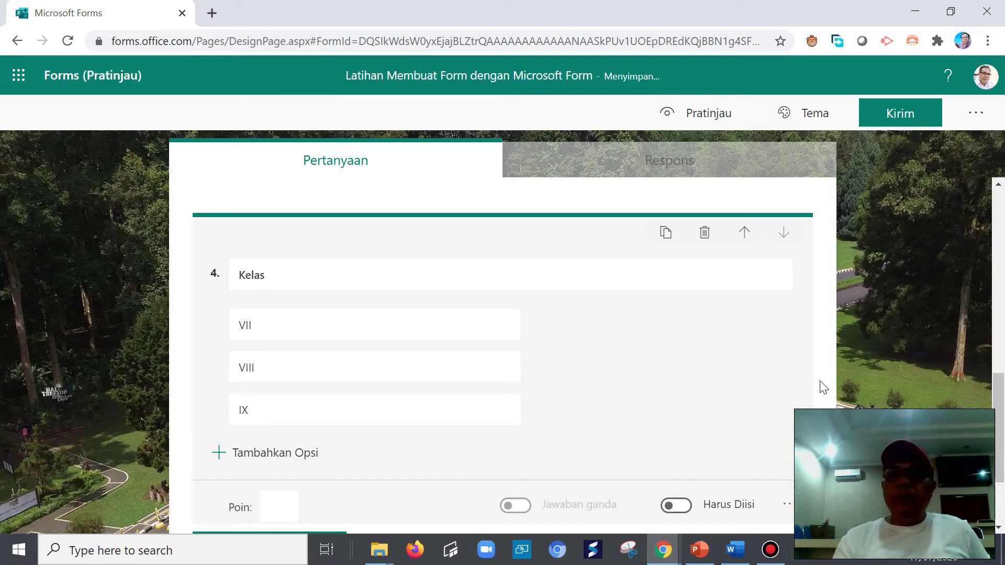
scroll(712, 385, down, 2)
scroll(704, 382, up, 10)
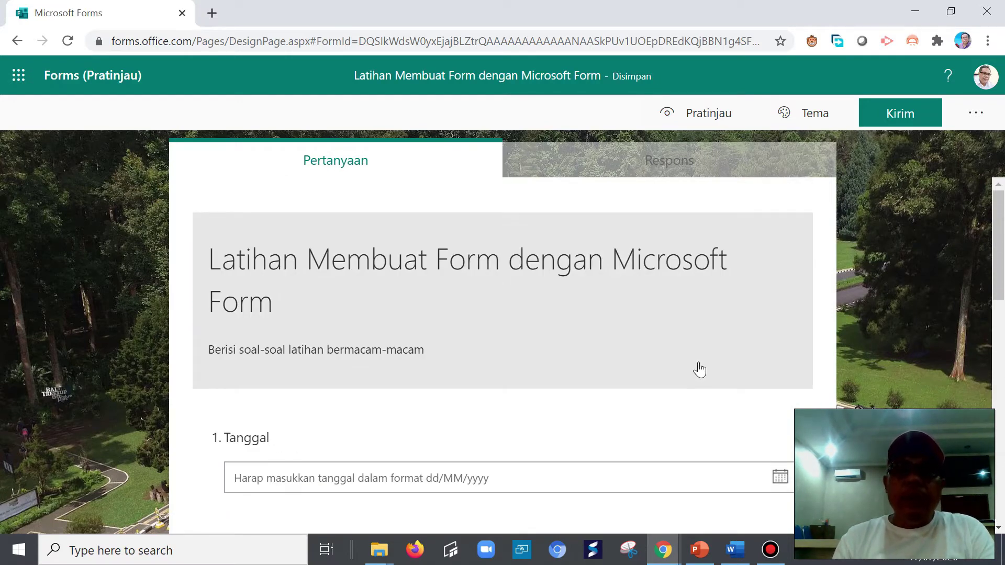
scroll(699, 369, down, 10)
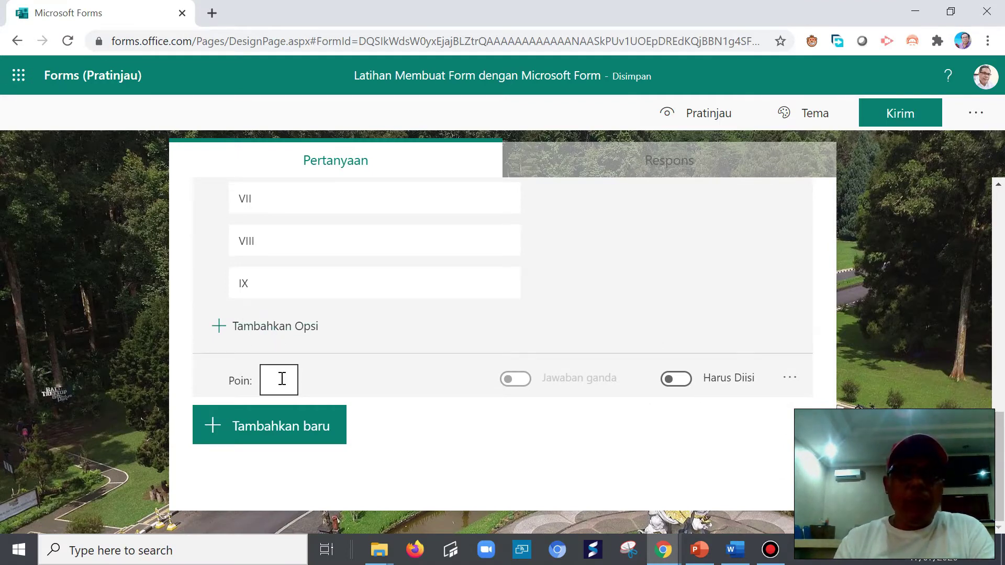
scroll(534, 366, up, 4)
scroll(531, 463, down, 5)
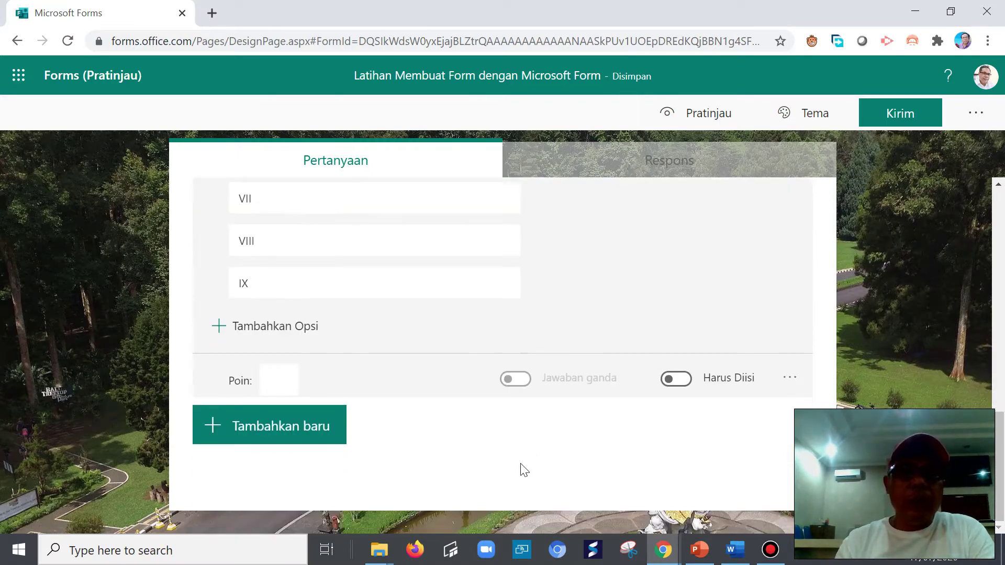
scroll(681, 429, up, 4)
scroll(680, 429, down, 4)
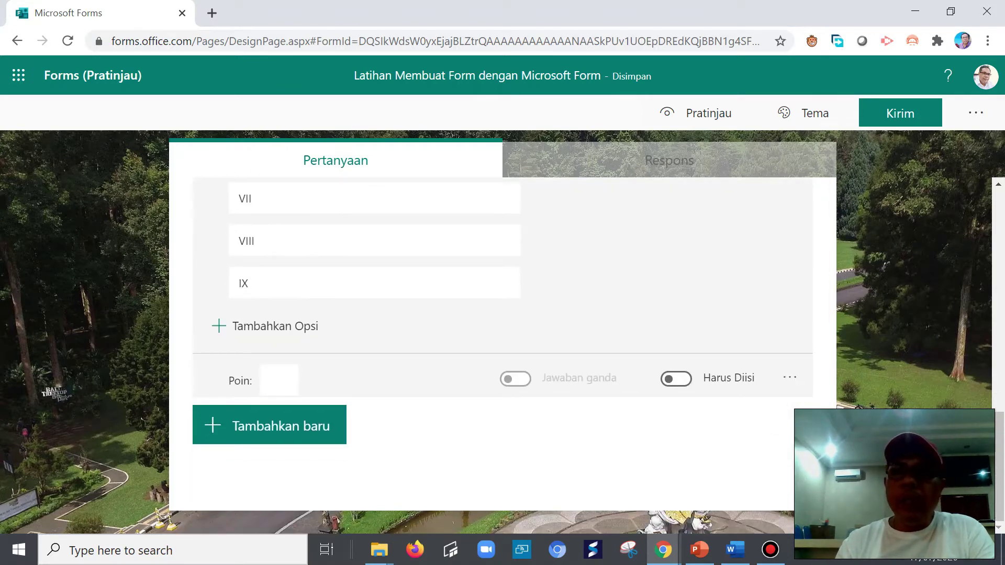
- Add a second section titled 'Soal Pilihan Ganda' after the Kelas question
click(793, 380)
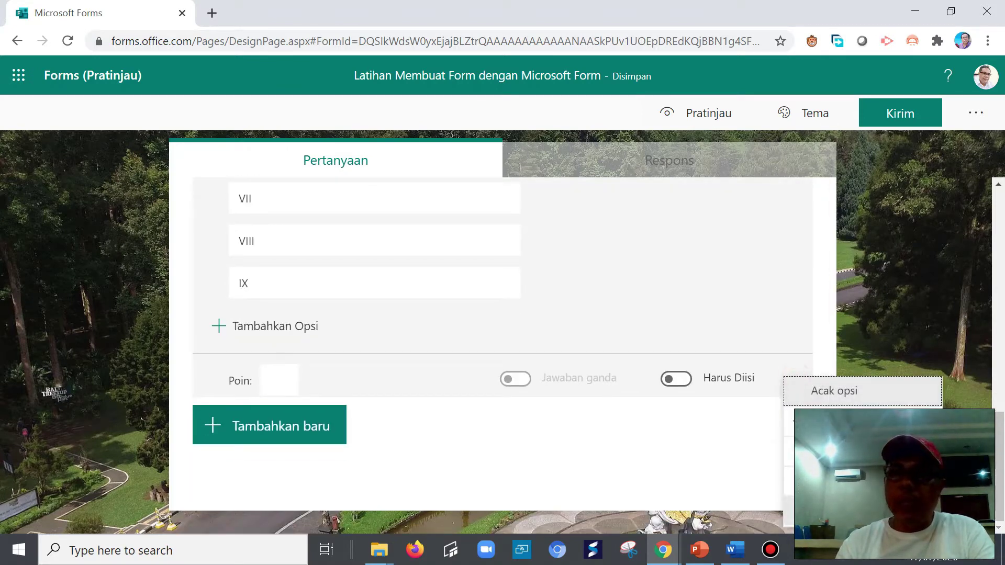
click(340, 439)
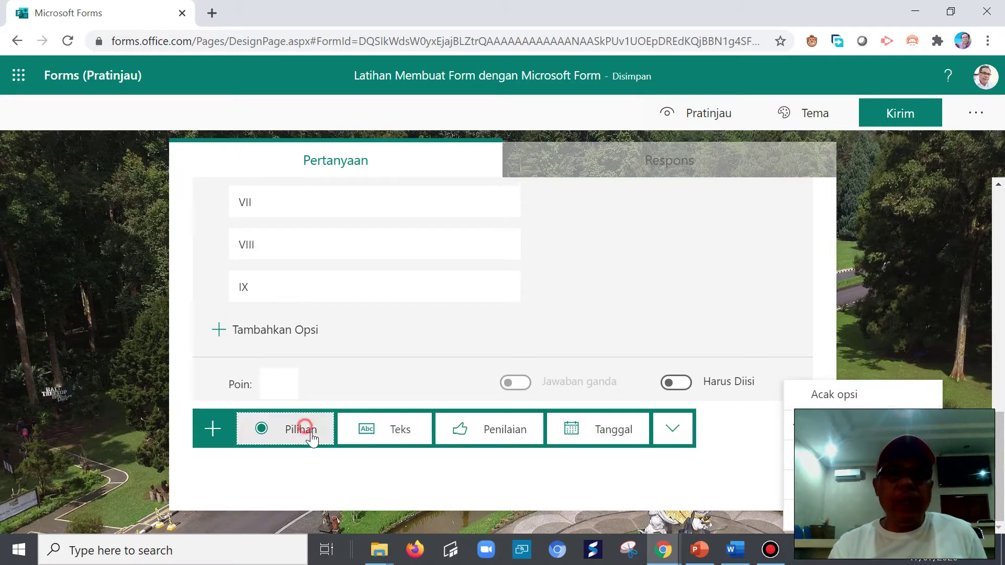
click(672, 432)
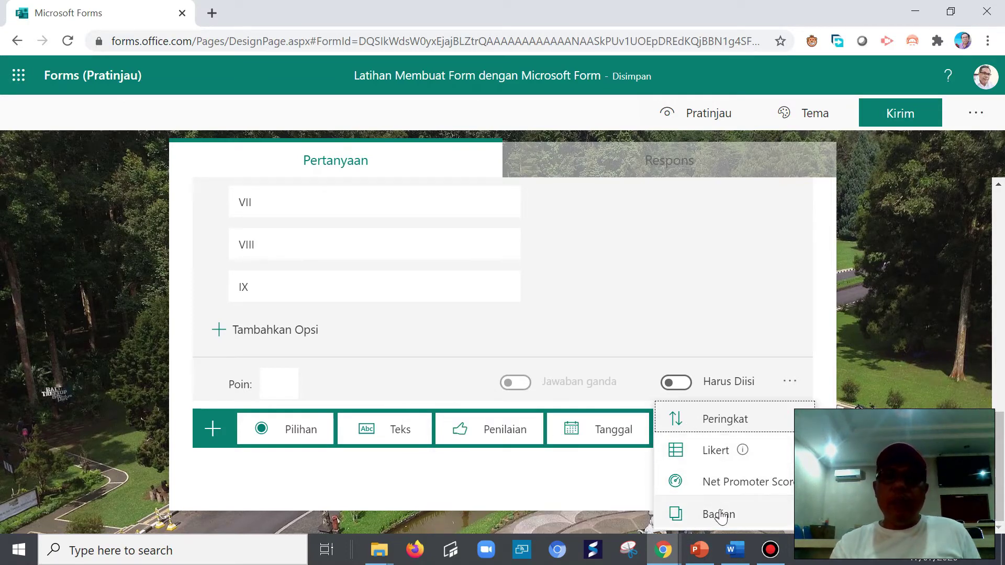
click(719, 514)
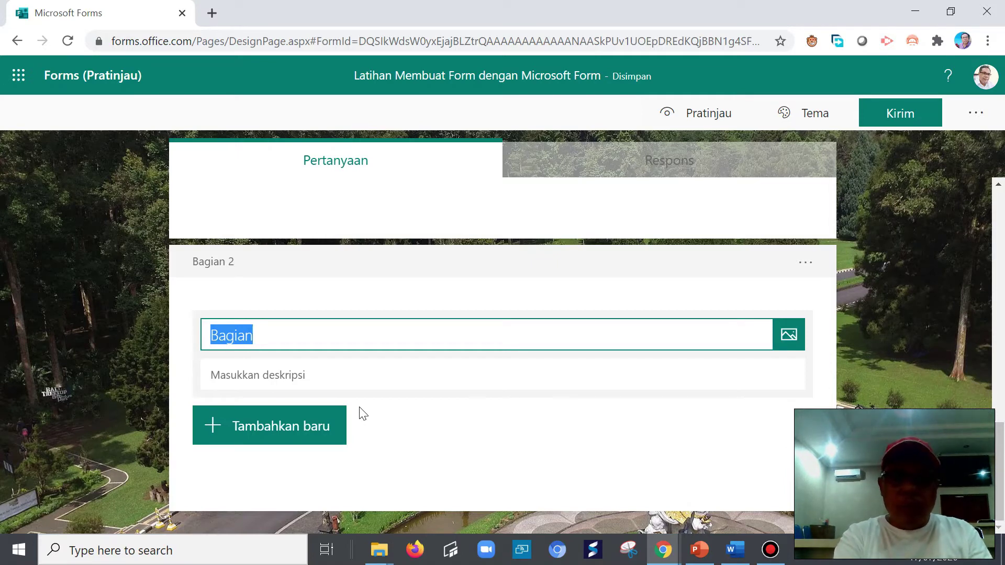
text(Soal)
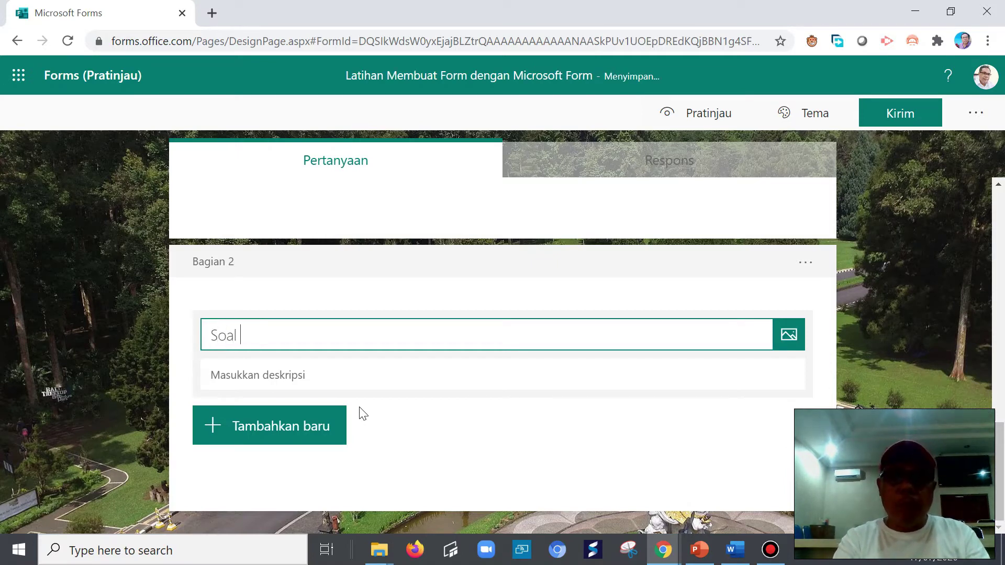
text( Pilihan Ganda)
- Describe the section 'Pilihlah salah satu jawaban yang benar', with a lowercase 'jawaban'
click(283, 375)
text(Pil)
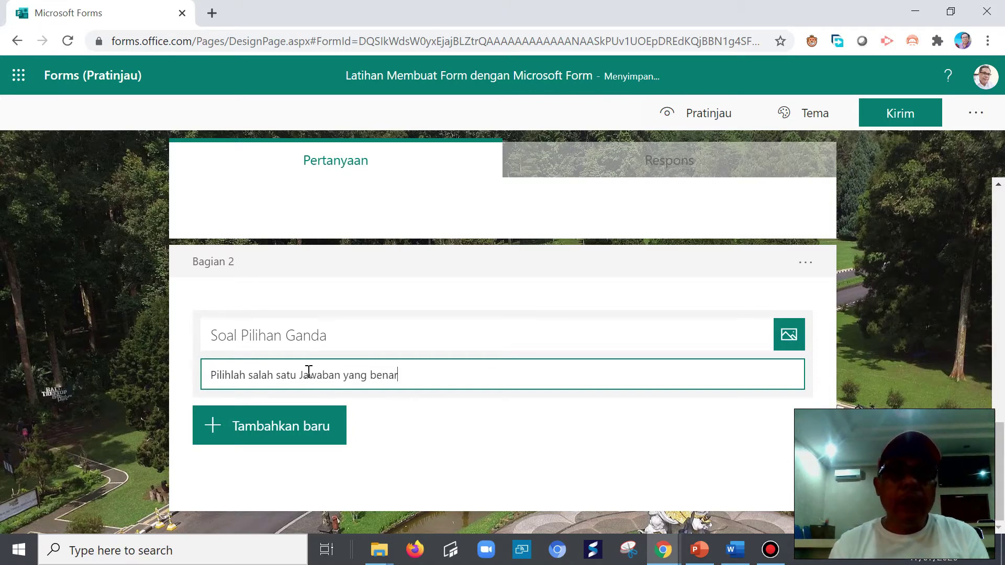
click(305, 373)
key(Delete)
text(j)
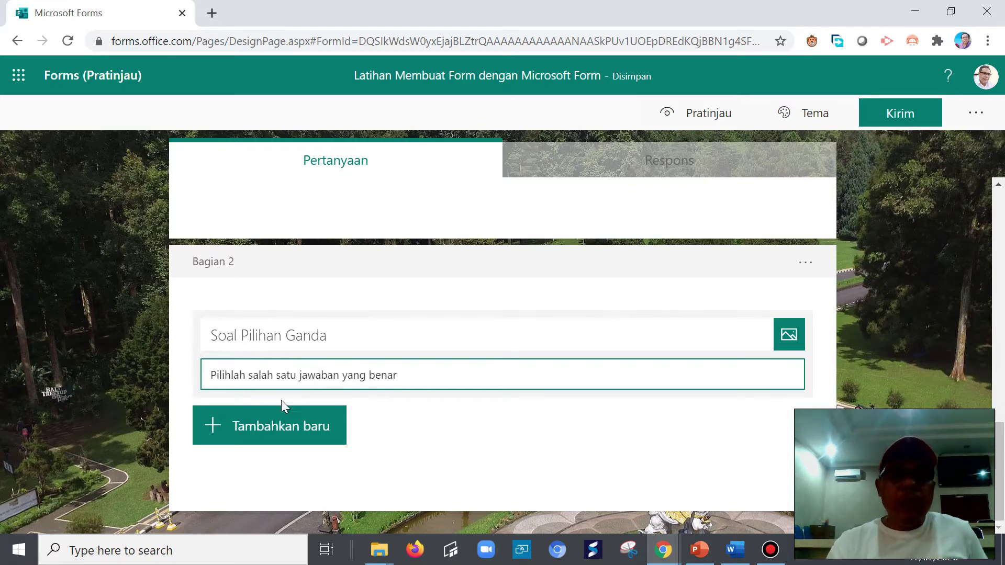
click(251, 425)
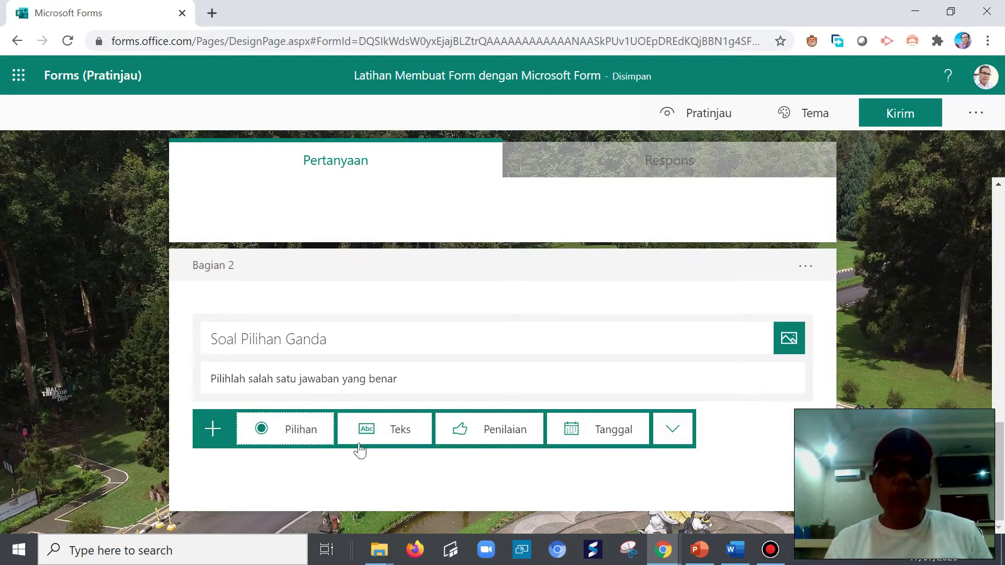
- Add a blank multiple-choice question 5 at the bottom of the second section
click(1000, 270)
drag(1002, 270, 1002, 460)
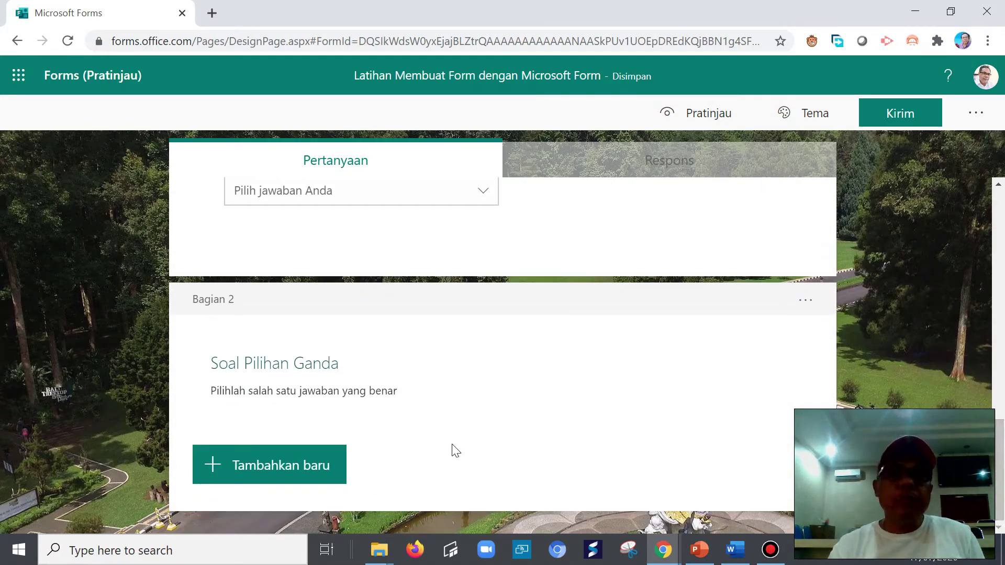
click(262, 466)
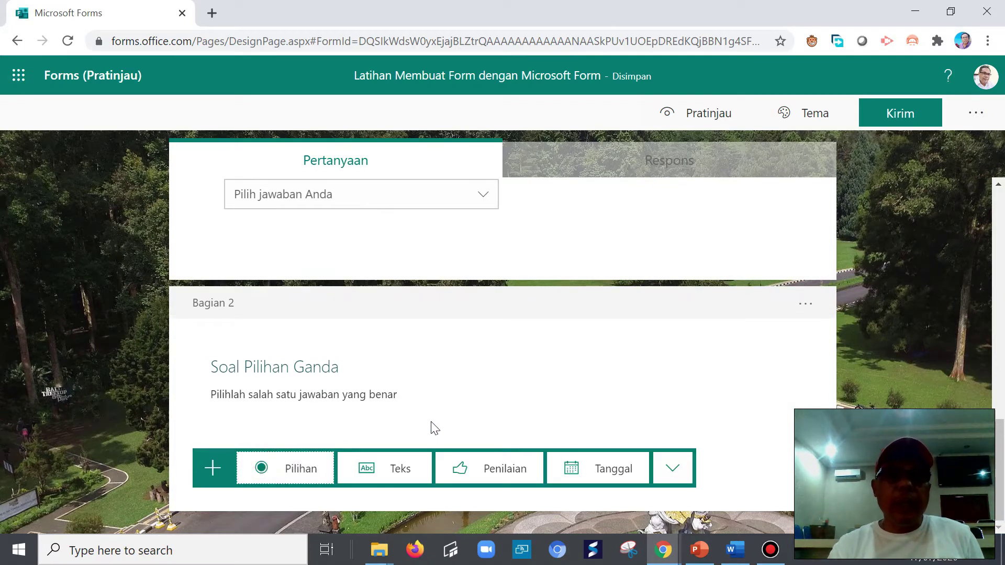
click(209, 466)
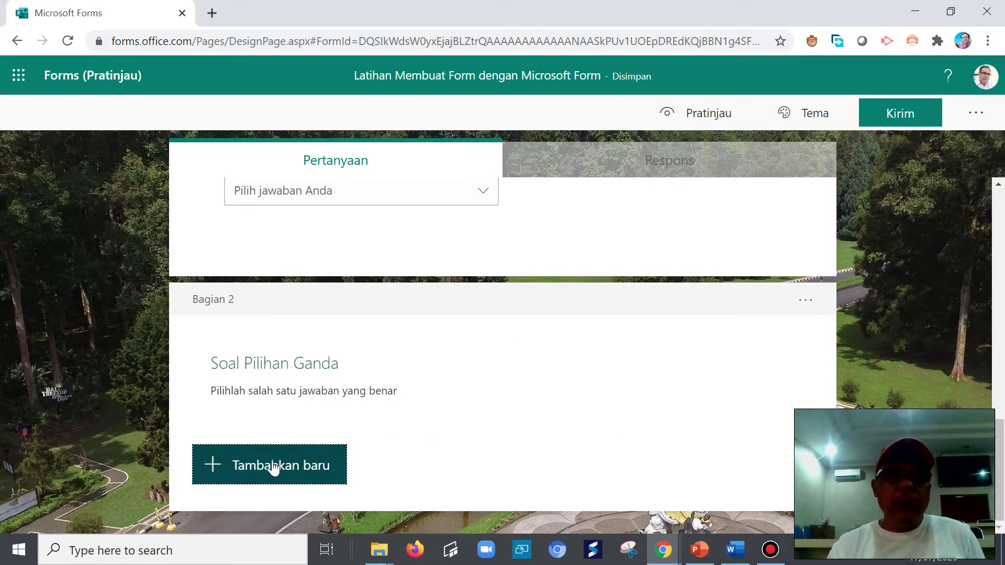
click(222, 469)
click(300, 468)
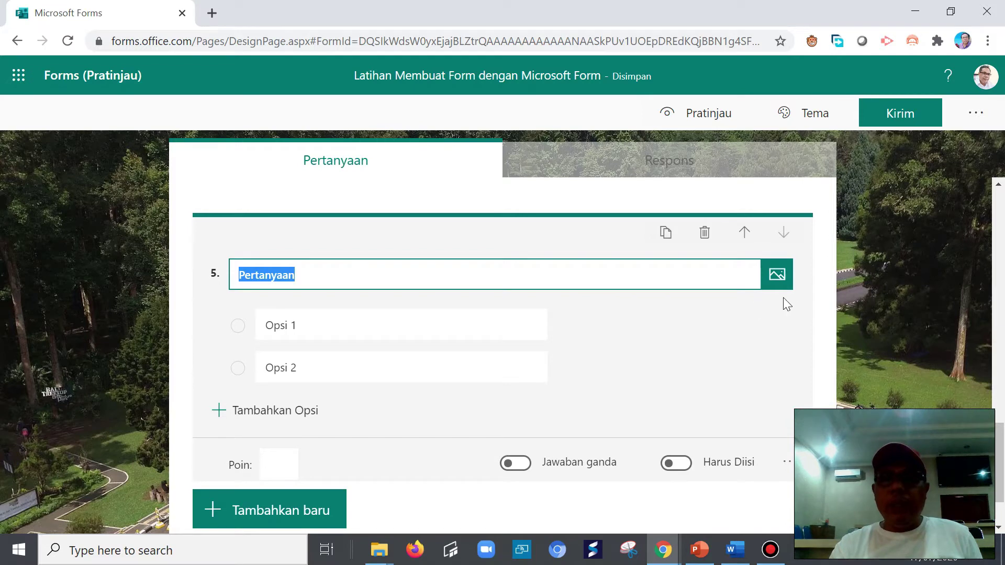
- Open and then close question 5's more-settings menu
click(788, 463)
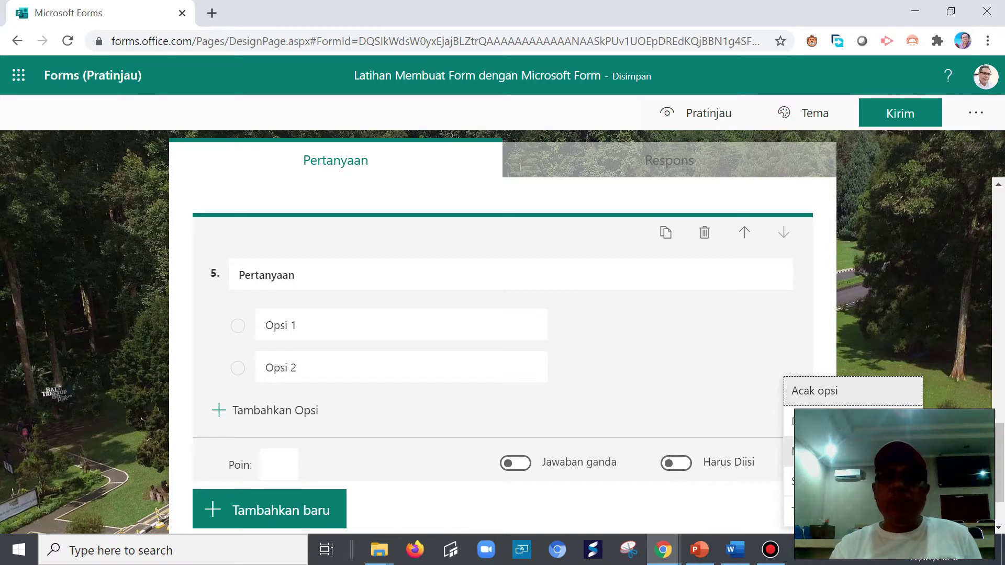
click(376, 282)
scroll(383, 285, up, 2)
scroll(391, 299, down, 4)
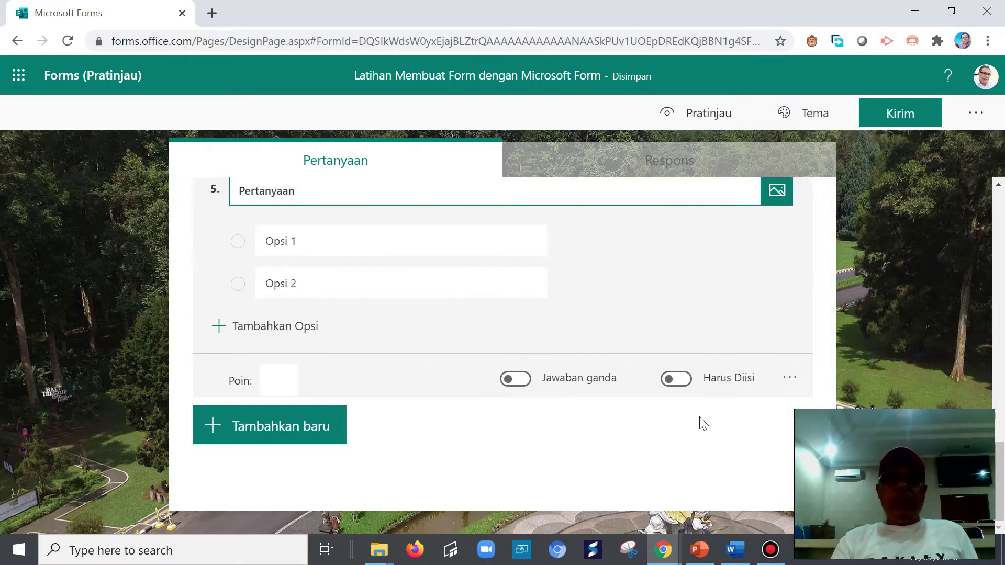
- Copy question 4's cake-ingredient ratio paragraph from the Word grid and return to Forms
click(738, 559)
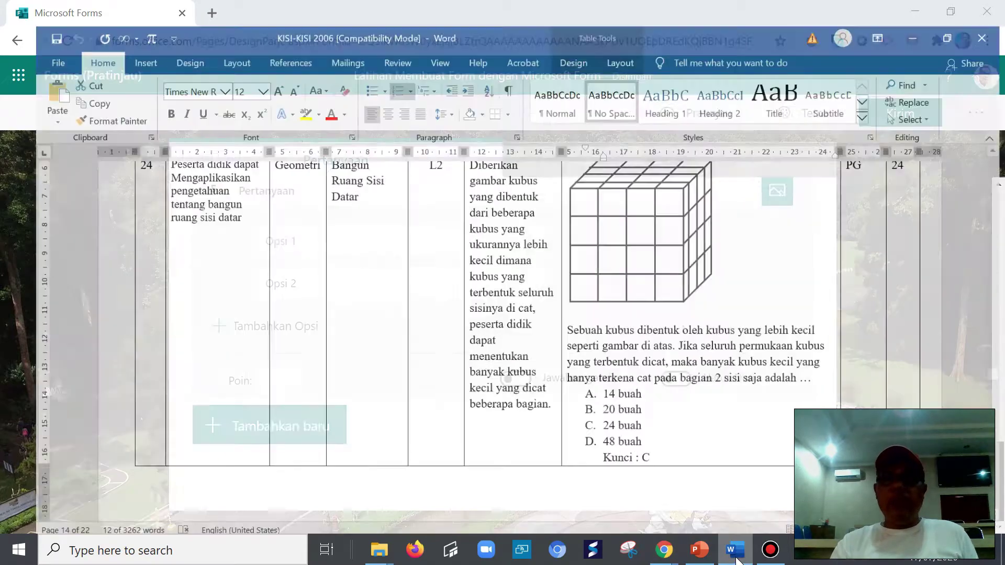
drag(999, 373, 1000, 166)
drag(555, 180, 819, 245)
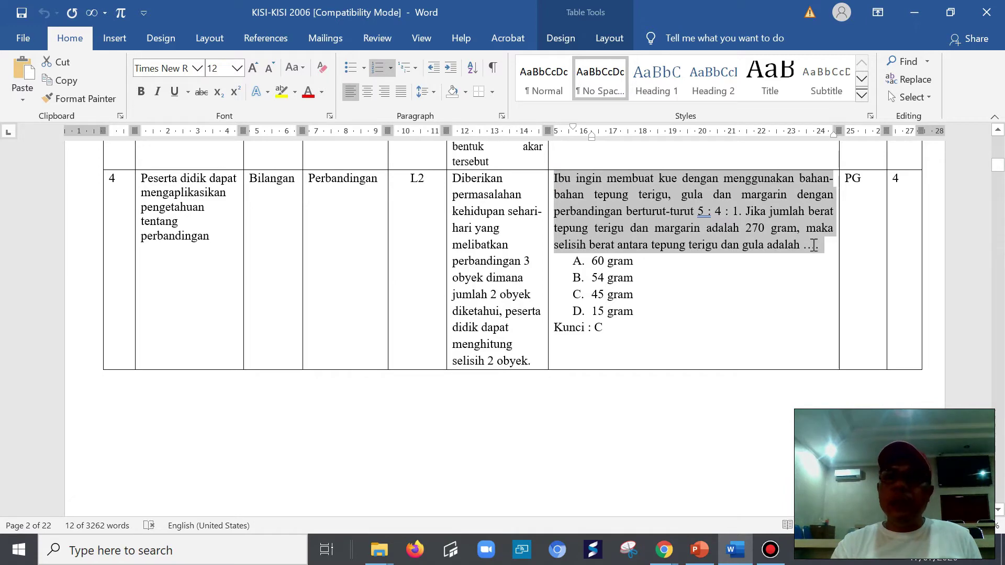
right_click(687, 183)
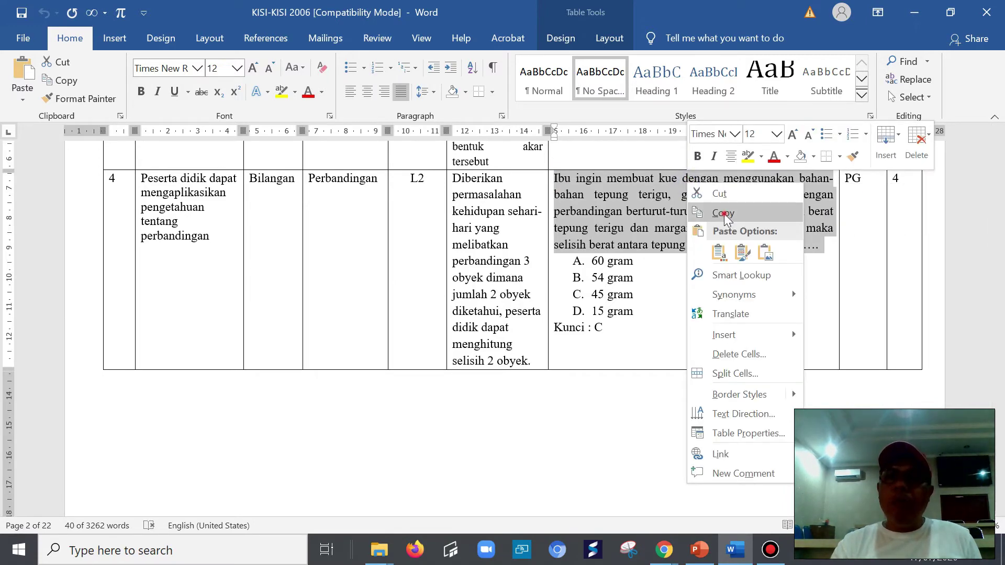
click(724, 212)
click(735, 551)
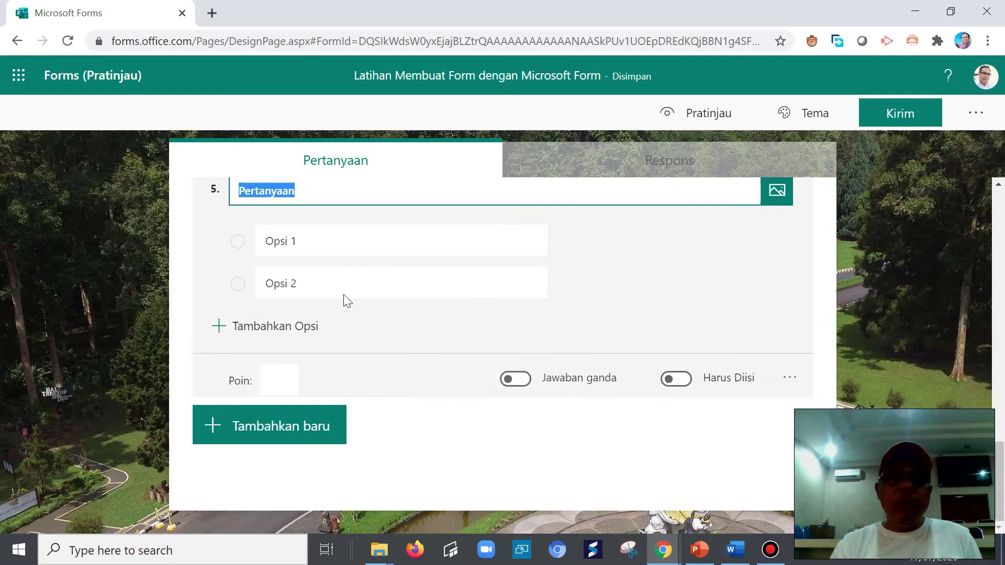
- Paste the flour, sugar and margarine 5 : 4 : 1 ratio question into question 5, removing trailing blank lines
drag(243, 191, 306, 191)
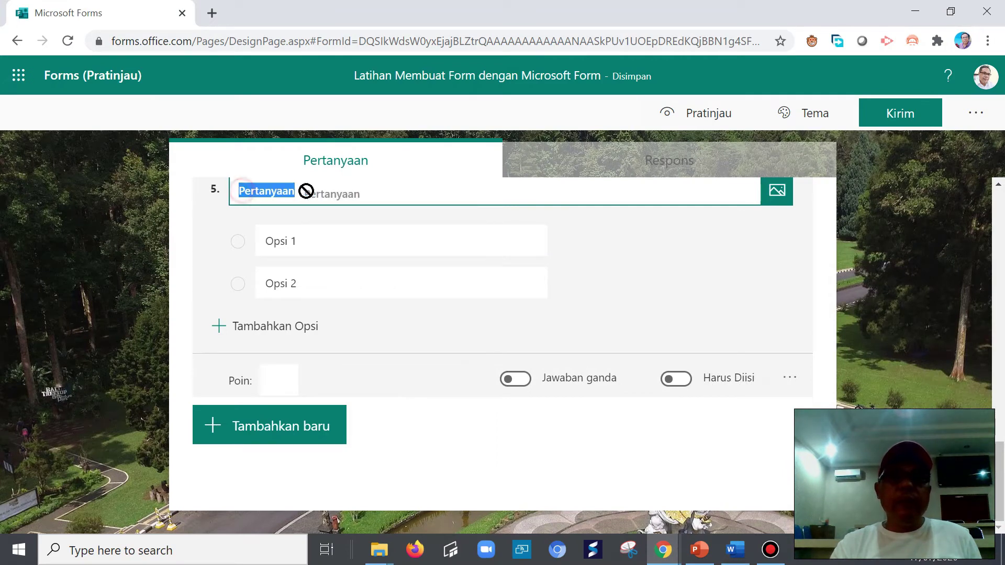
right_click(265, 192)
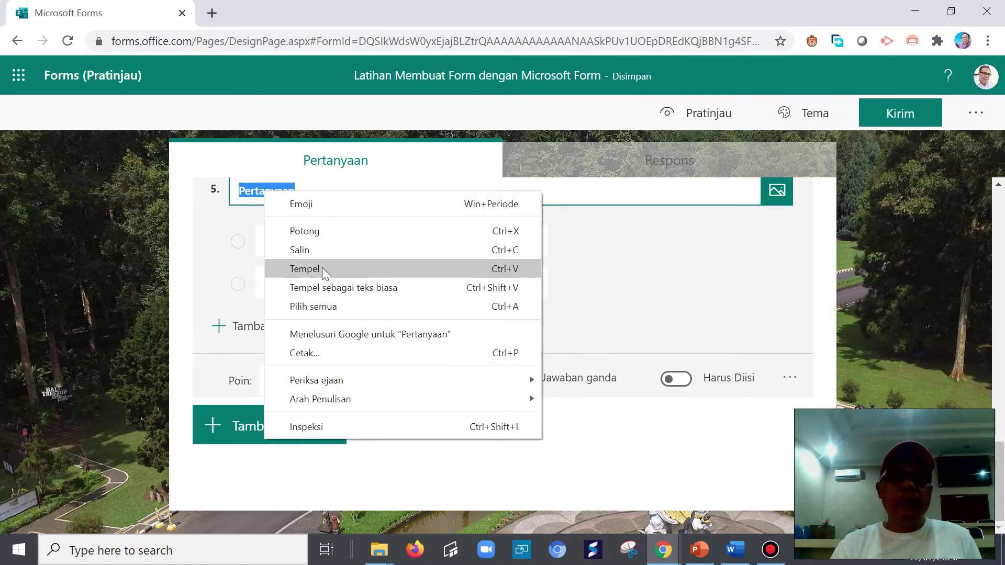
click(323, 269)
scroll(500, 299, up, 4)
scroll(638, 460, down, 3)
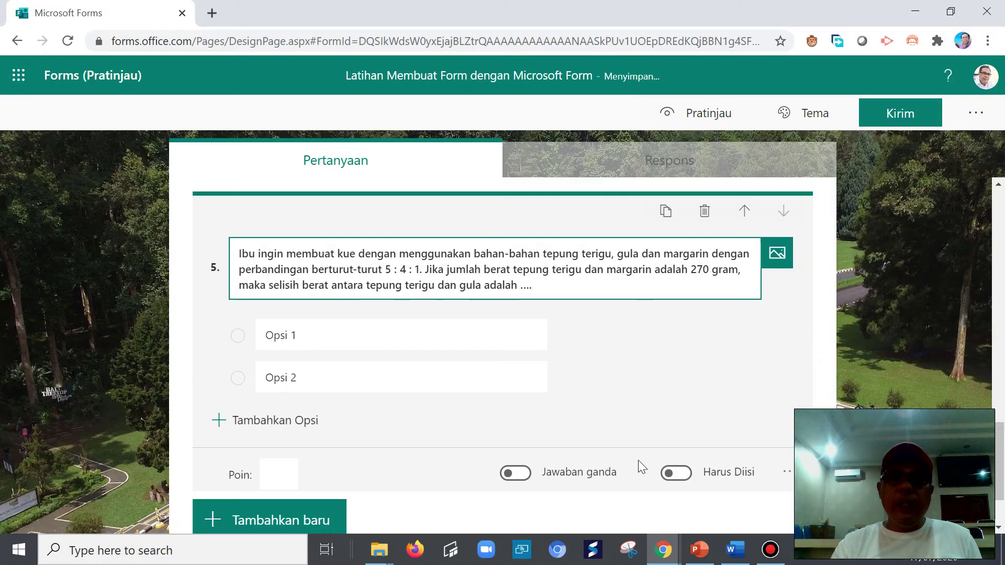
key(Return)
key(Return)
key(Return)
key(Return)
key(Return)
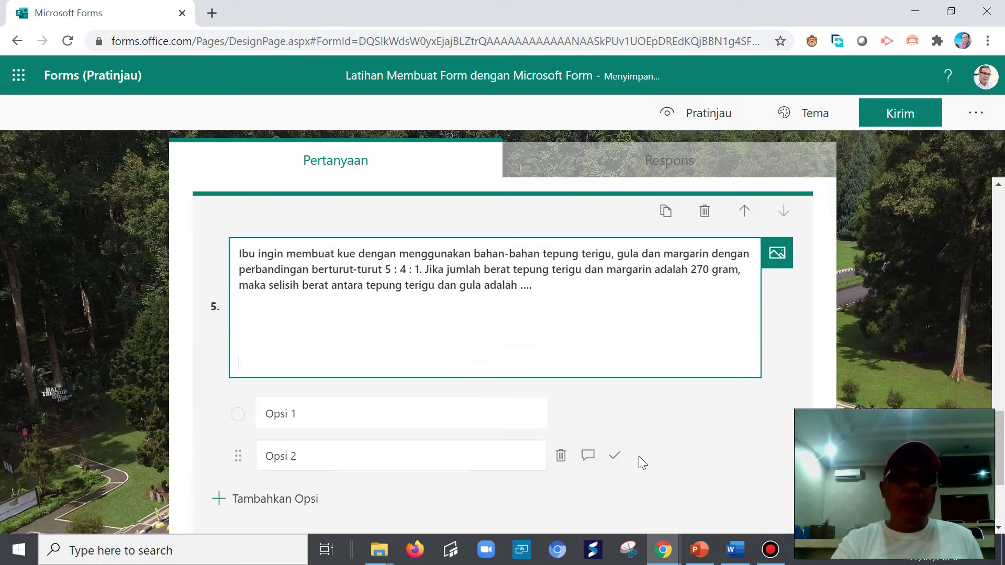
key(BackSpace)
key(BackSpace)
key(BackSpace)
key(BackSpace)
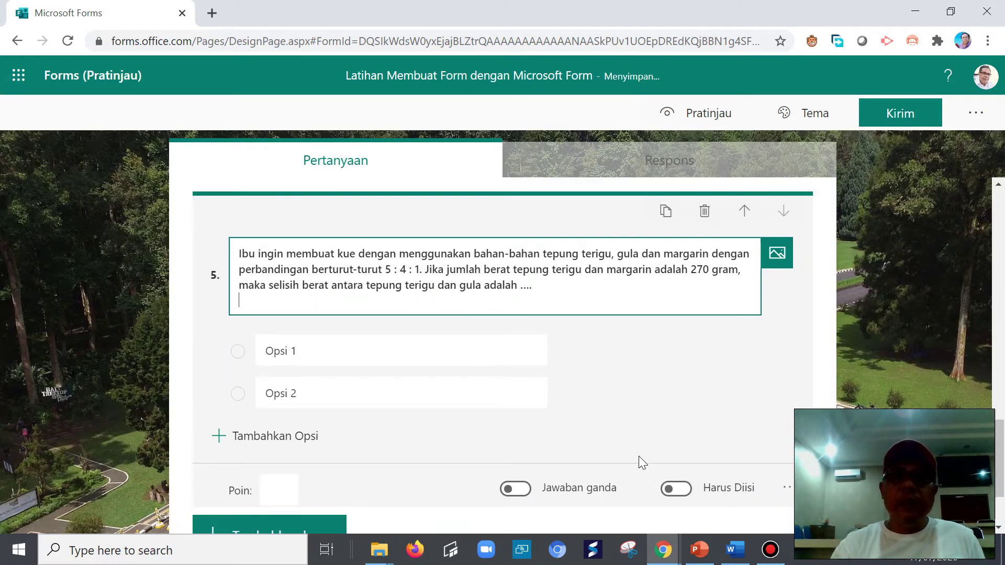
key(BackSpace)
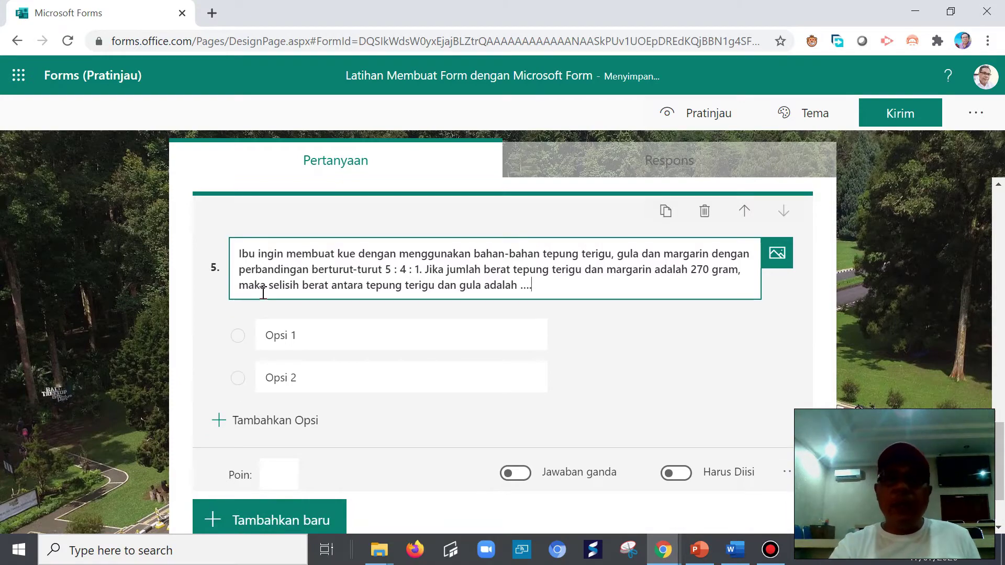
click(376, 342)
- Copy answer choices 60, 54, 45 and 15 gram from the Word grid, then return to Forms
click(735, 549)
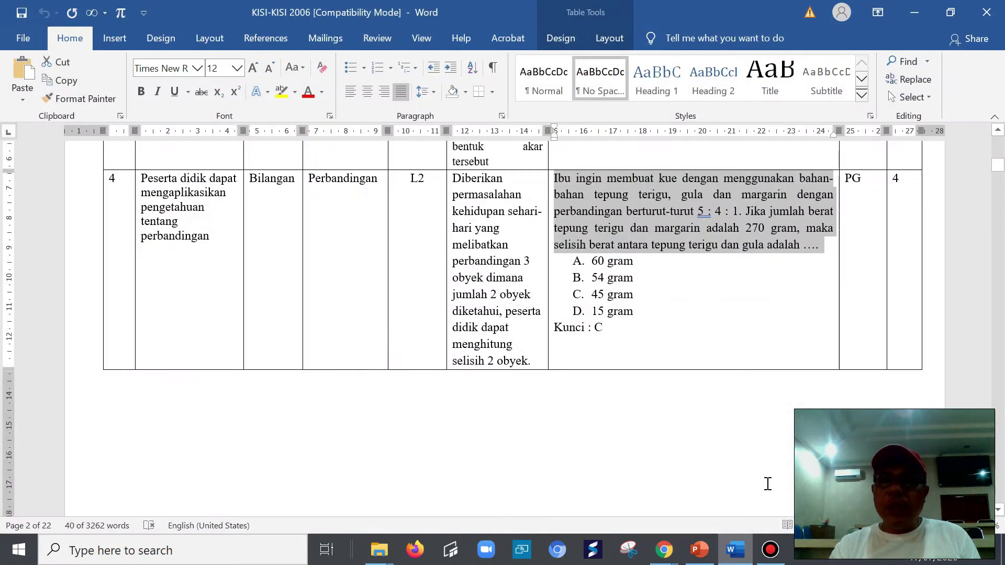
drag(592, 261, 635, 311)
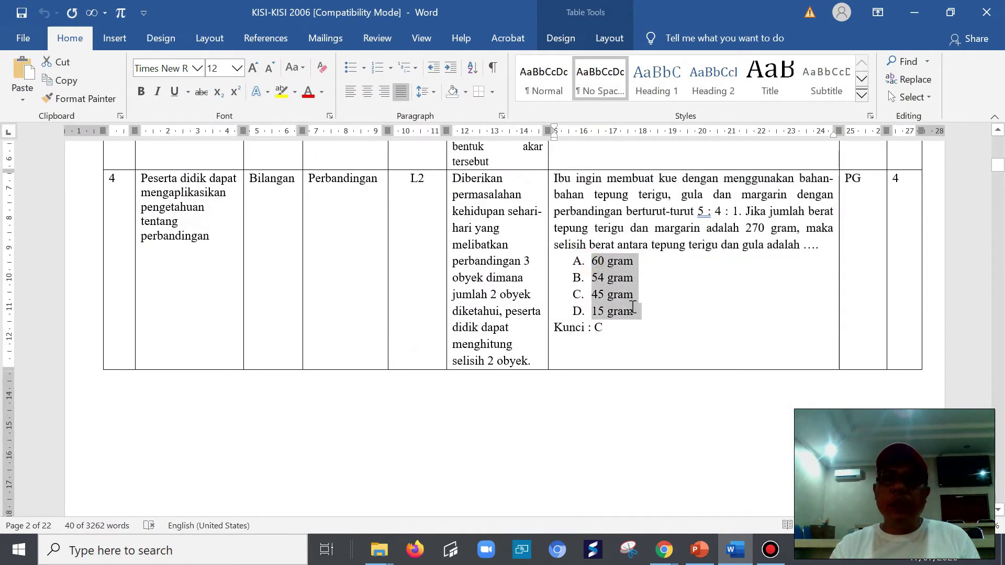
right_click(607, 264)
click(641, 202)
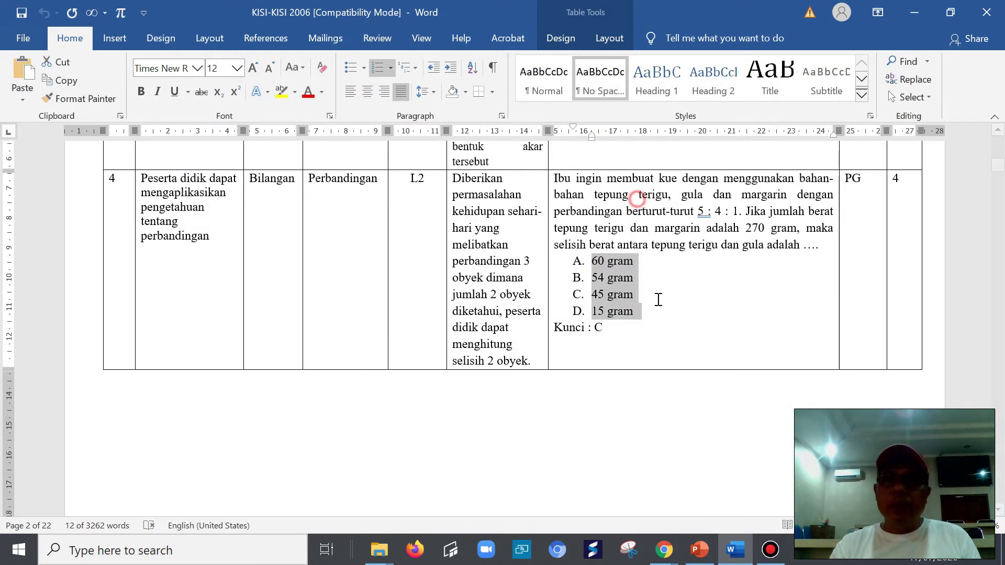
click(664, 549)
click(721, 513)
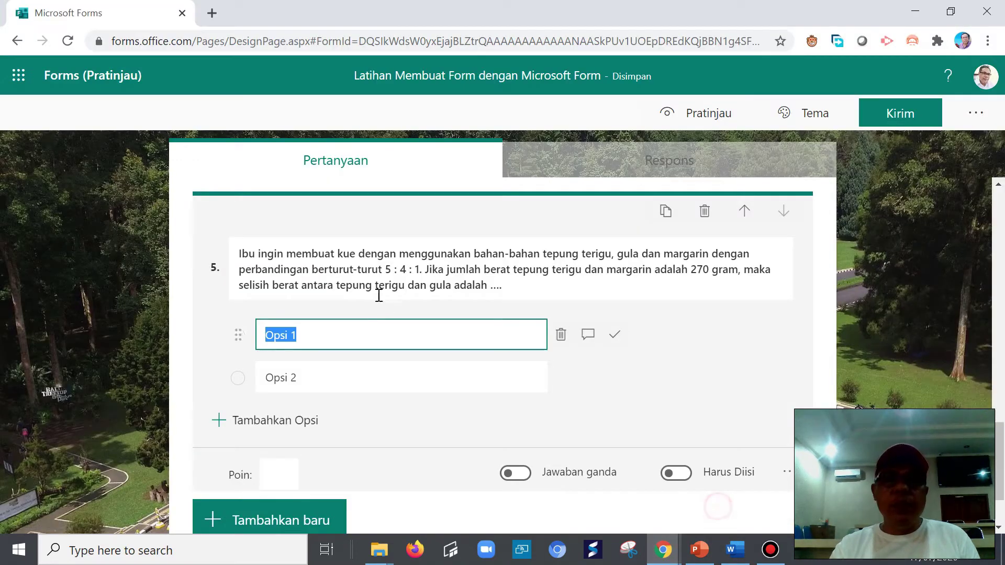
- Paste 60, 54, 45 and 15 gram as question 5's options, stripping the B., C., D. prefixes
right_click(314, 337)
click(361, 162)
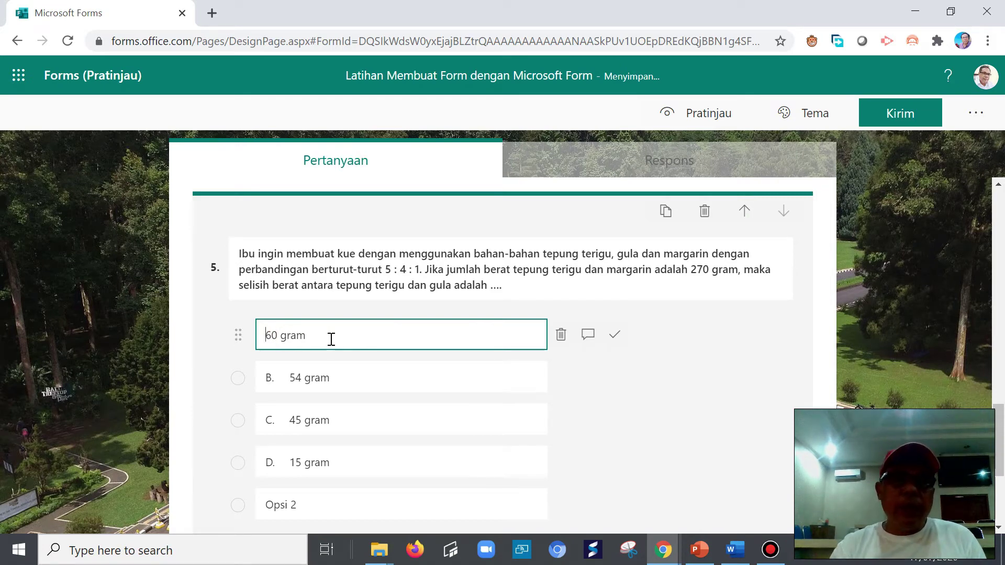
click(291, 376)
click(290, 376)
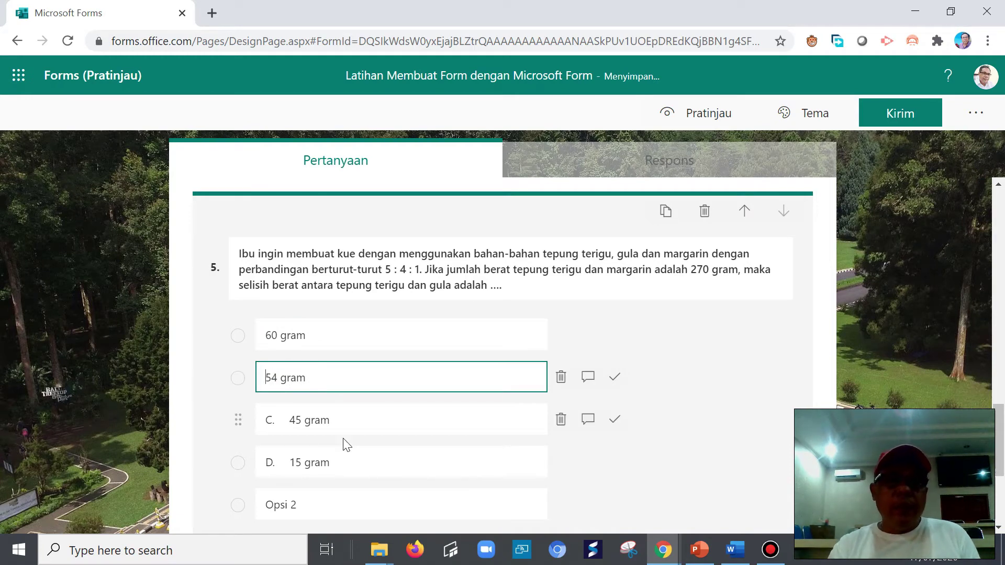
click(288, 421)
click(291, 423)
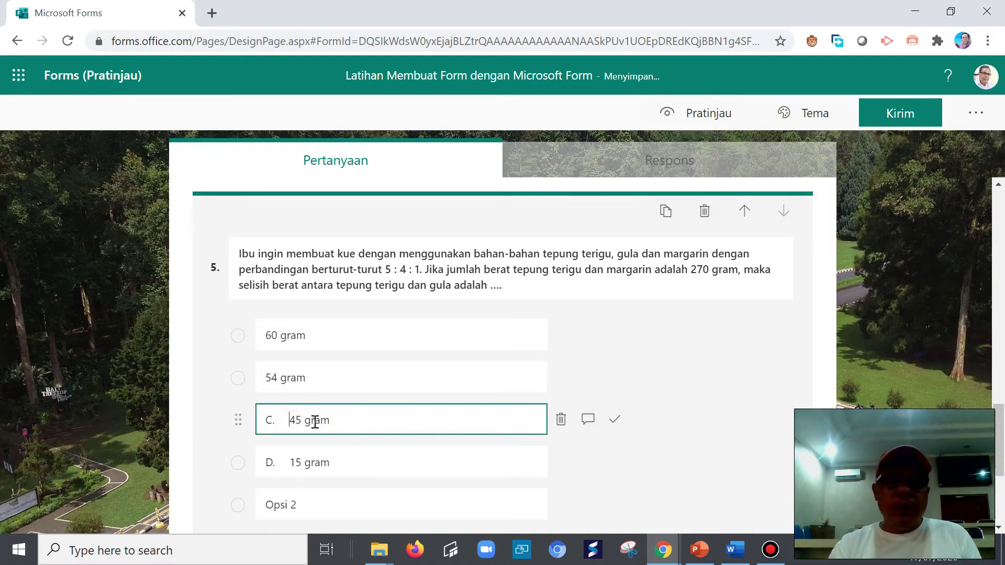
click(292, 462)
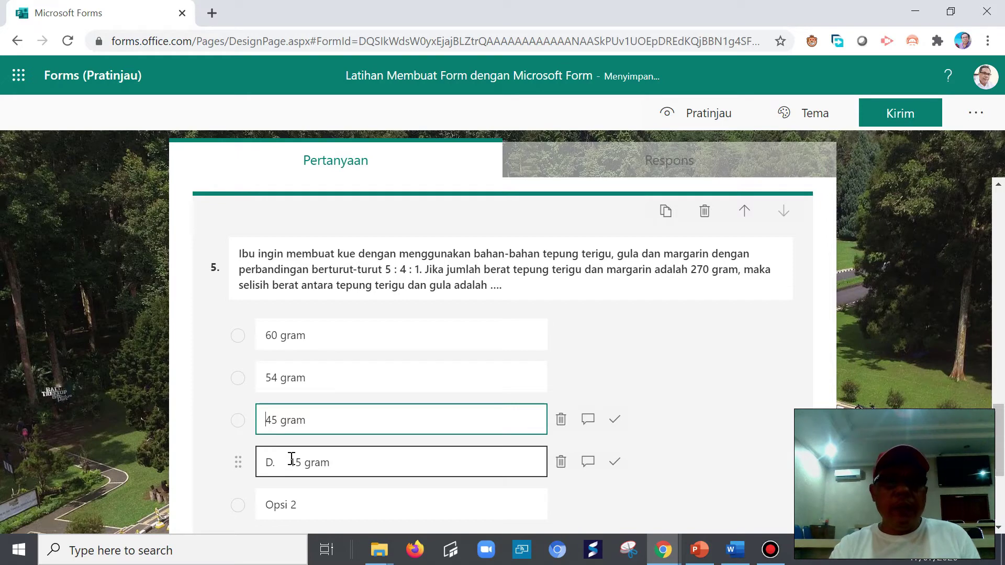
click(292, 462)
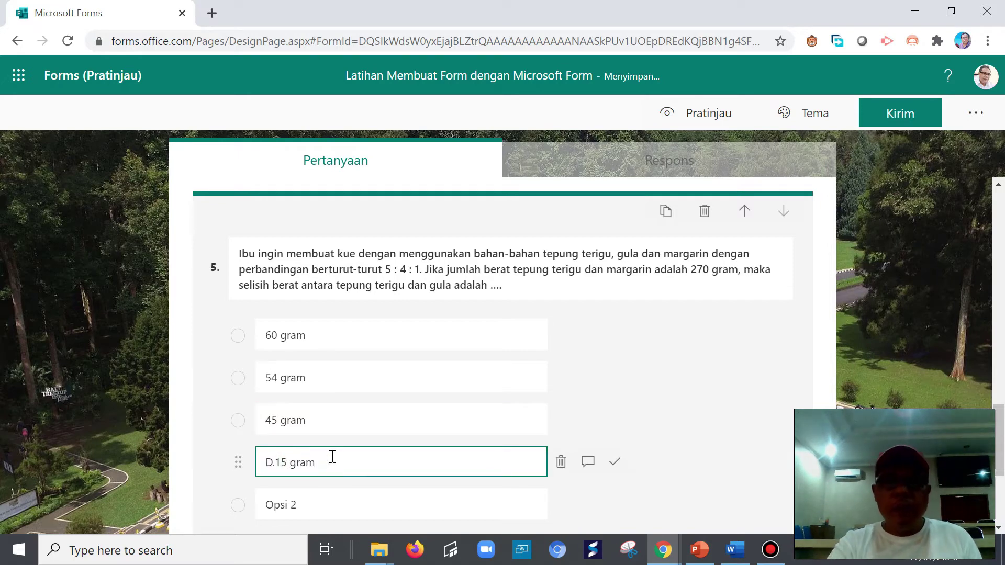
- Delete the leftover empty Opsi 2 option and bring Word forward
scroll(398, 482, down, 3)
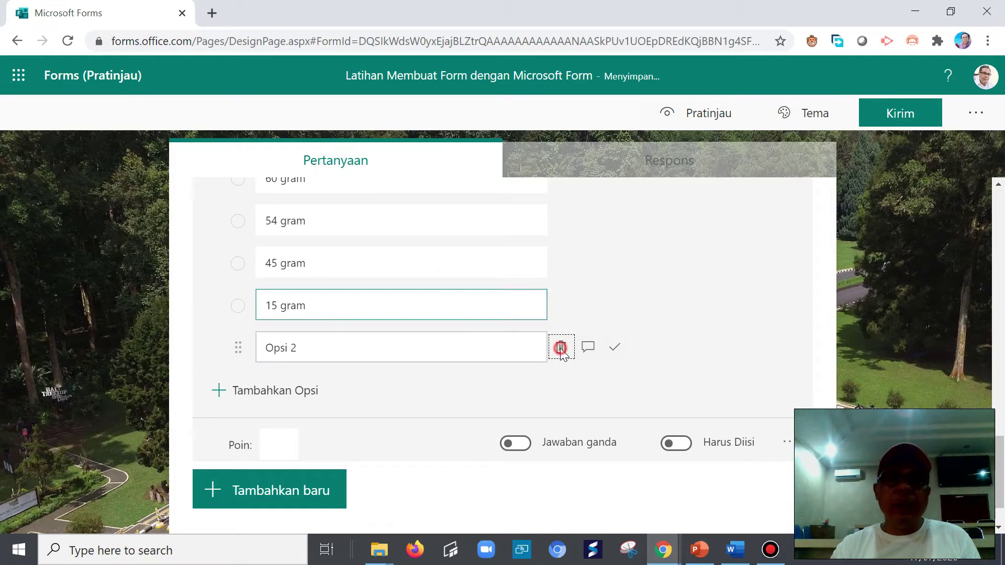
click(560, 351)
scroll(559, 357, up, 3)
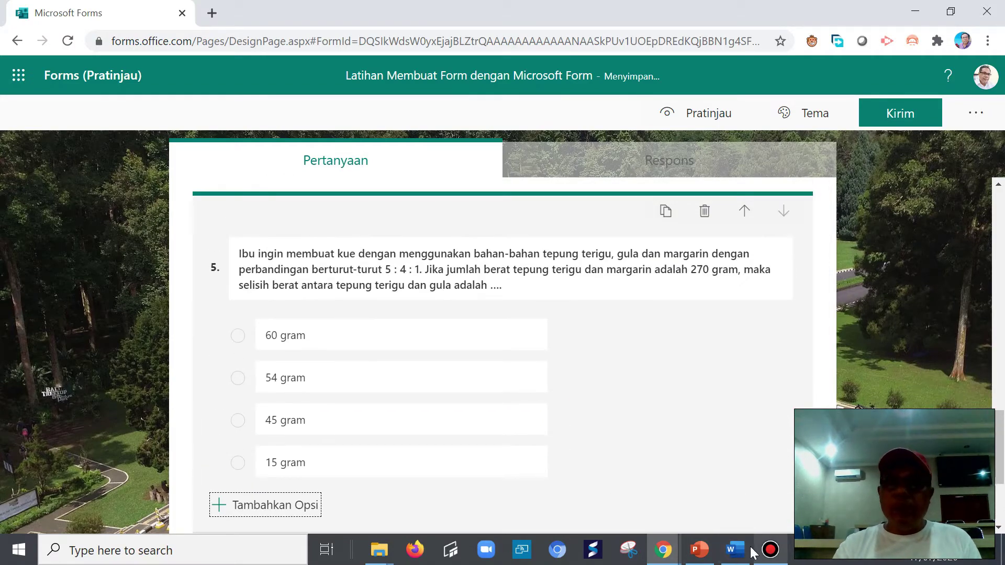
click(747, 551)
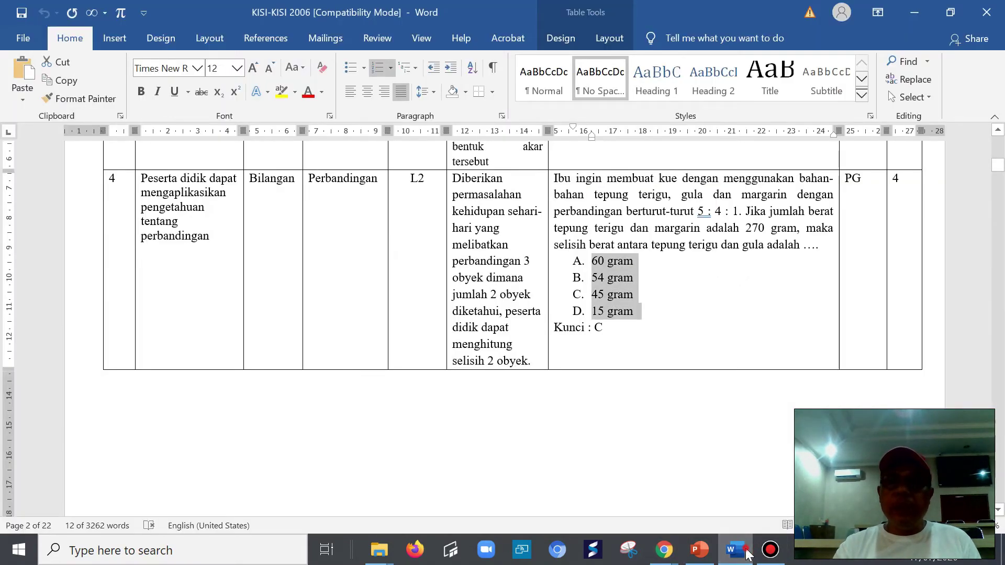
- Mark 45 gram as question 5's correct answer and discard an accidental fifth option
click(747, 551)
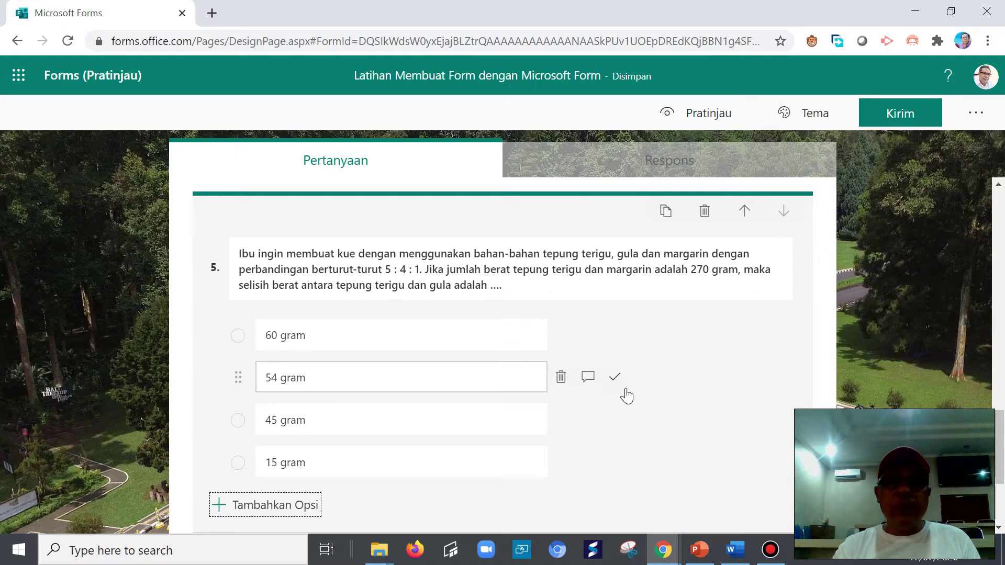
click(615, 420)
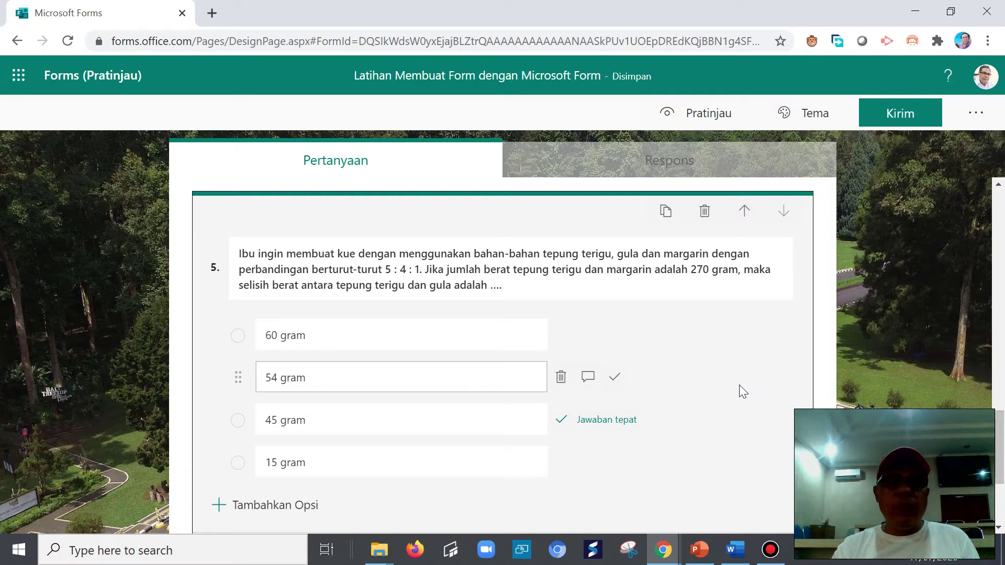
click(237, 507)
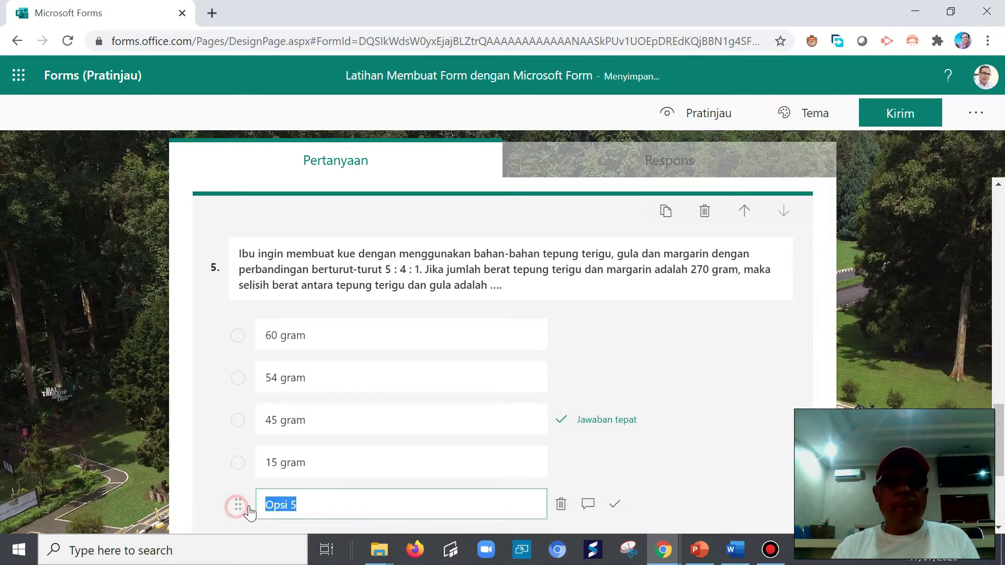
scroll(693, 384, down, 3)
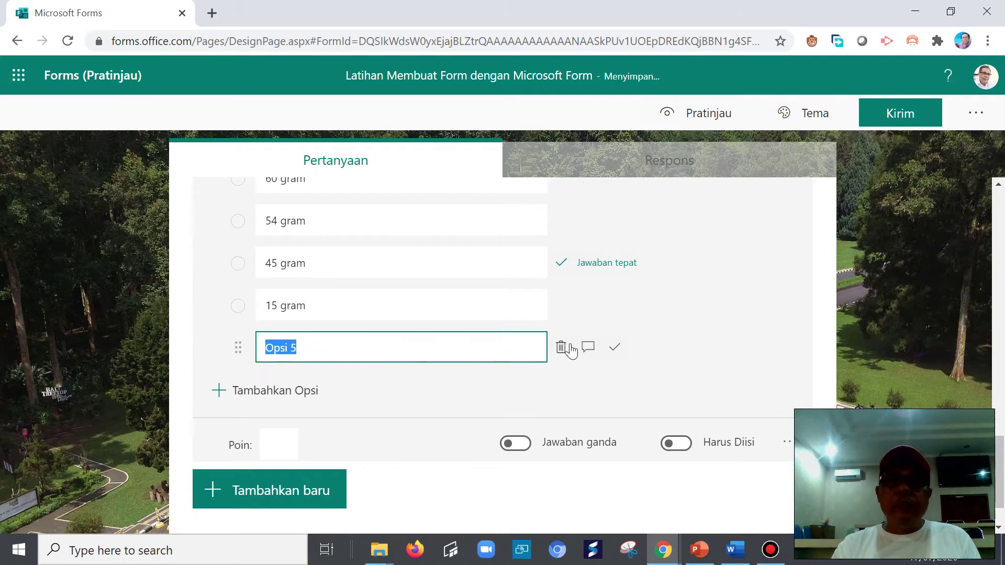
click(562, 348)
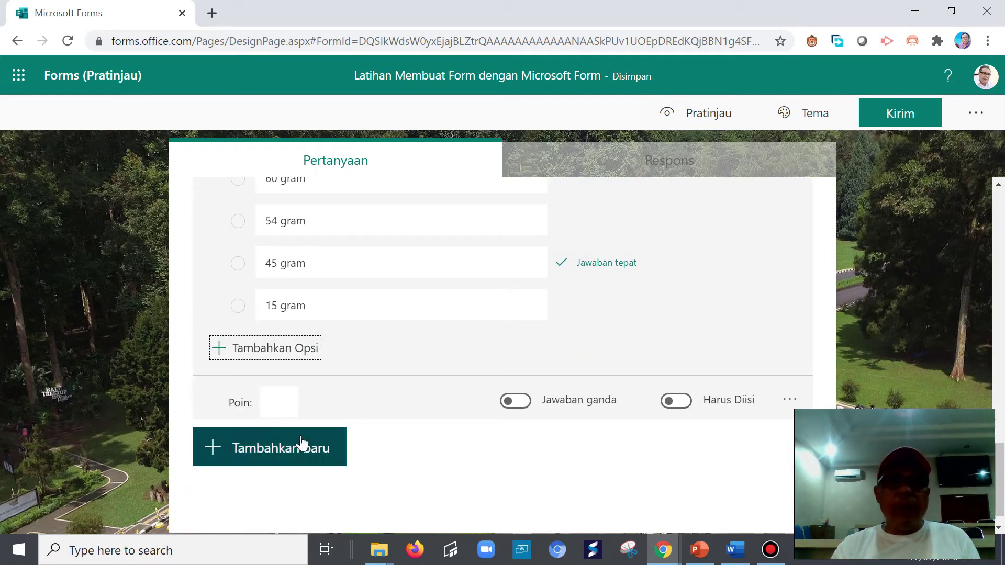
scroll(789, 303, up, 6)
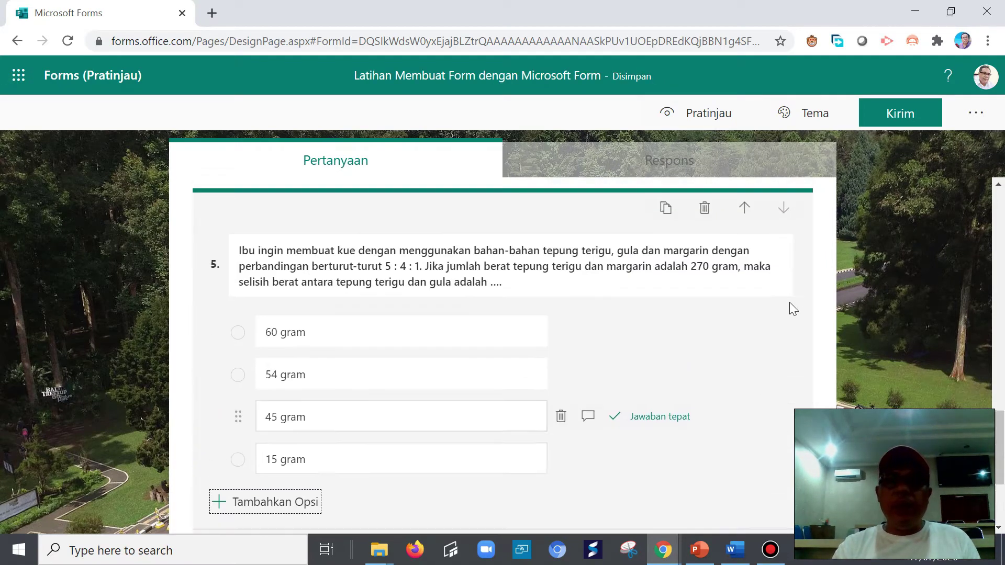
scroll(790, 313, up, 4)
scroll(657, 415, down, 10)
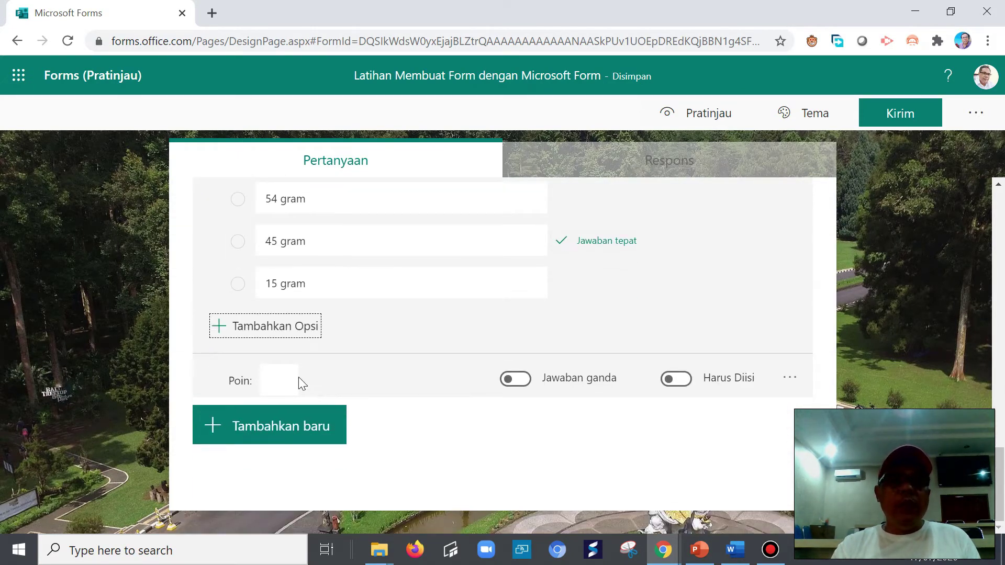
- Give question 5 a value of 2 points and add a blank choice question 6
click(288, 379)
text(2)
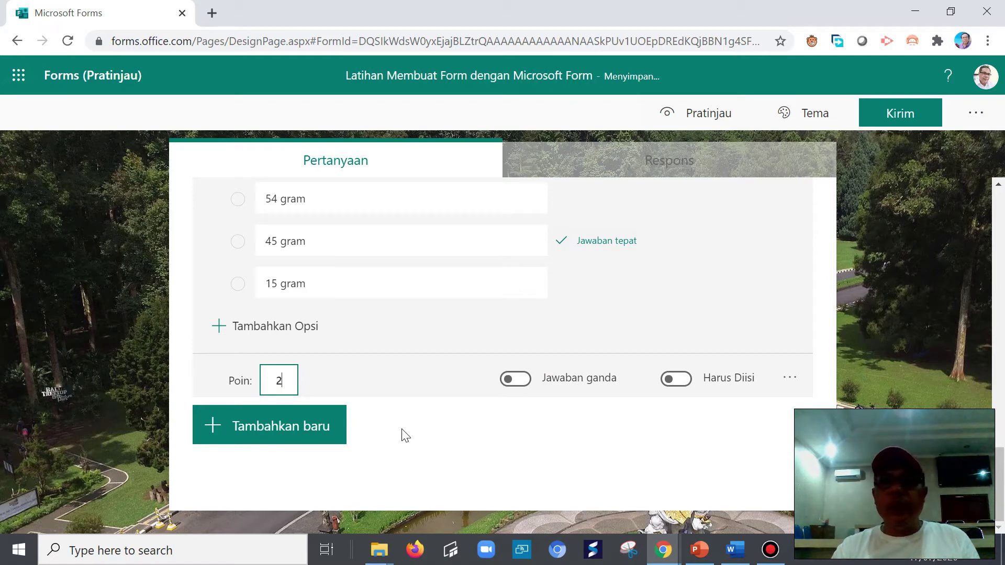
click(252, 434)
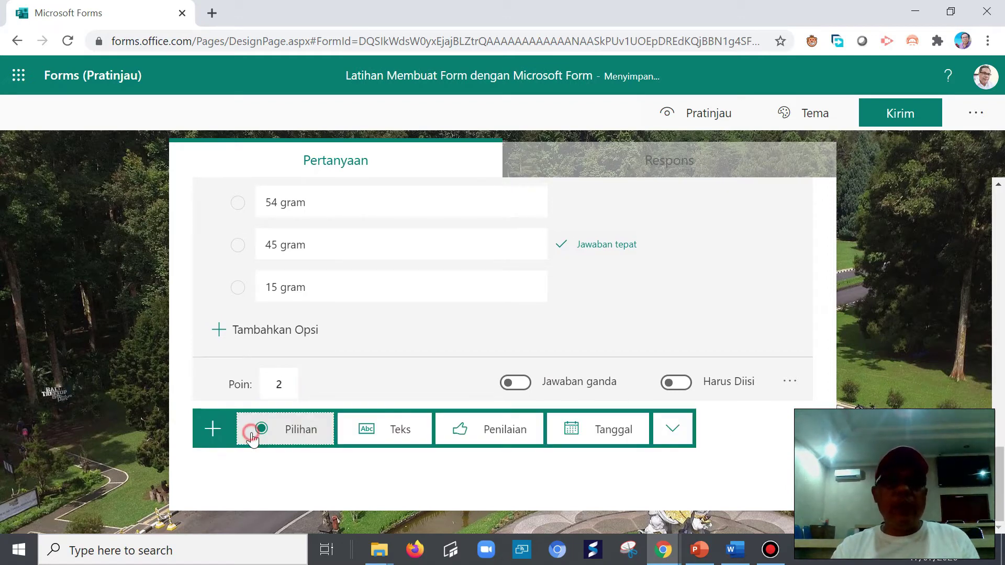
click(301, 433)
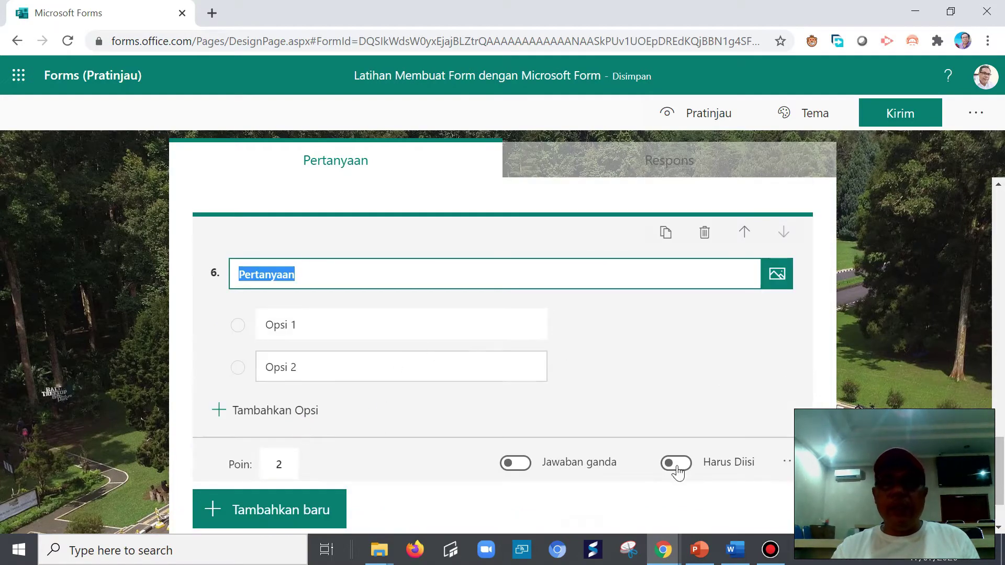
click(753, 554)
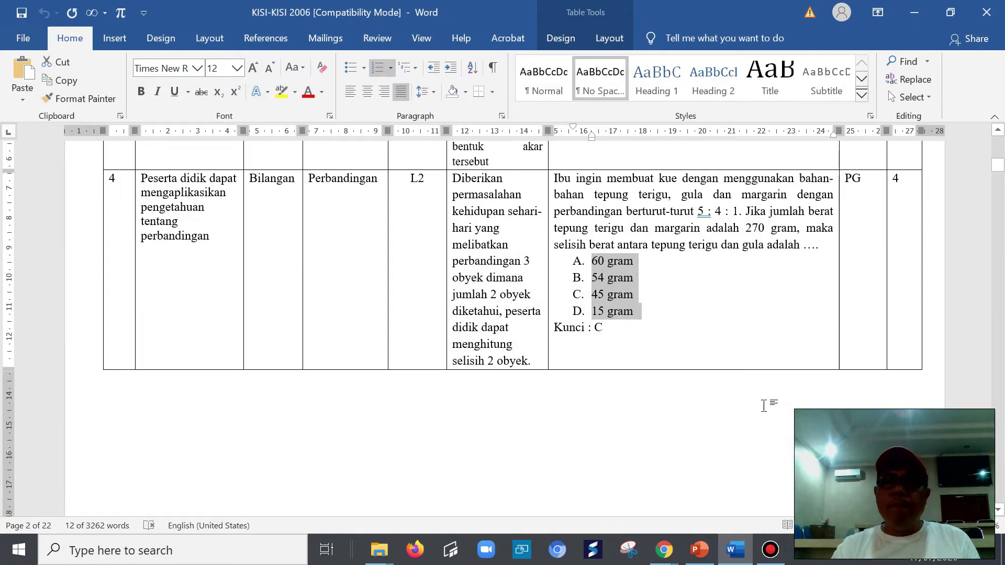
- Attempt to copy the question 13 shipping cost graph, dismissing the resulting error
scroll(763, 406, down, 5)
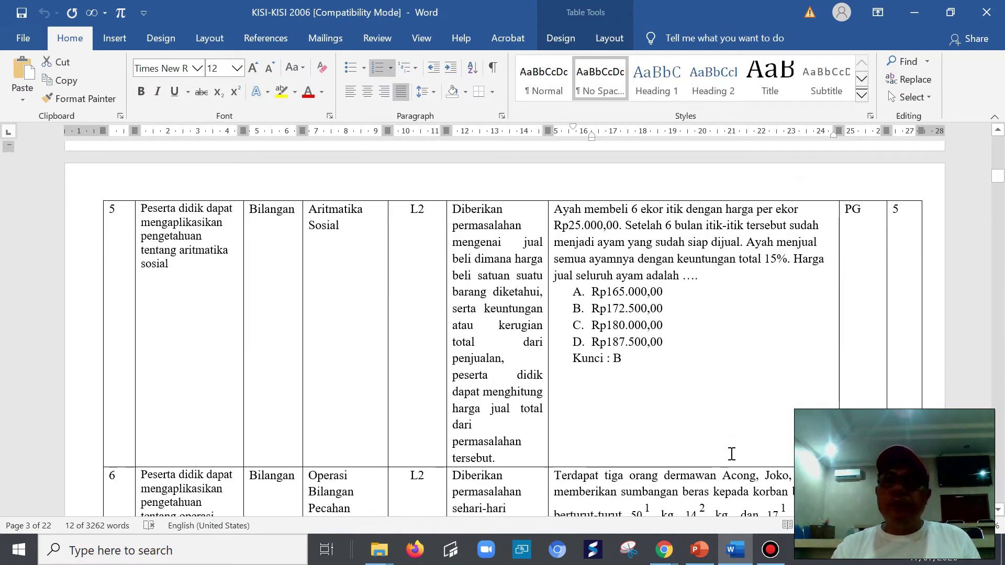
scroll(731, 453, down, 9)
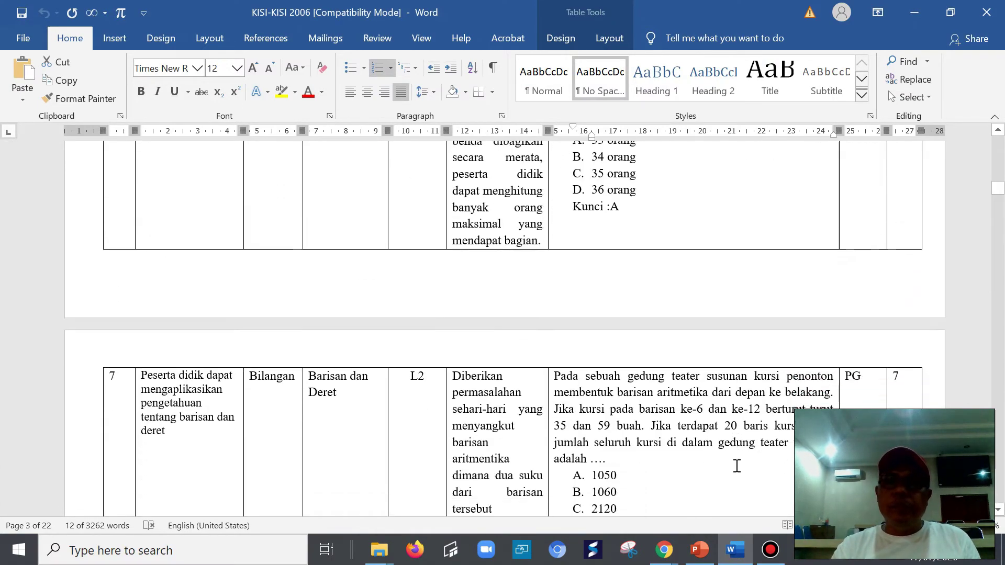
scroll(735, 463, down, 3)
scroll(706, 432, up, 15)
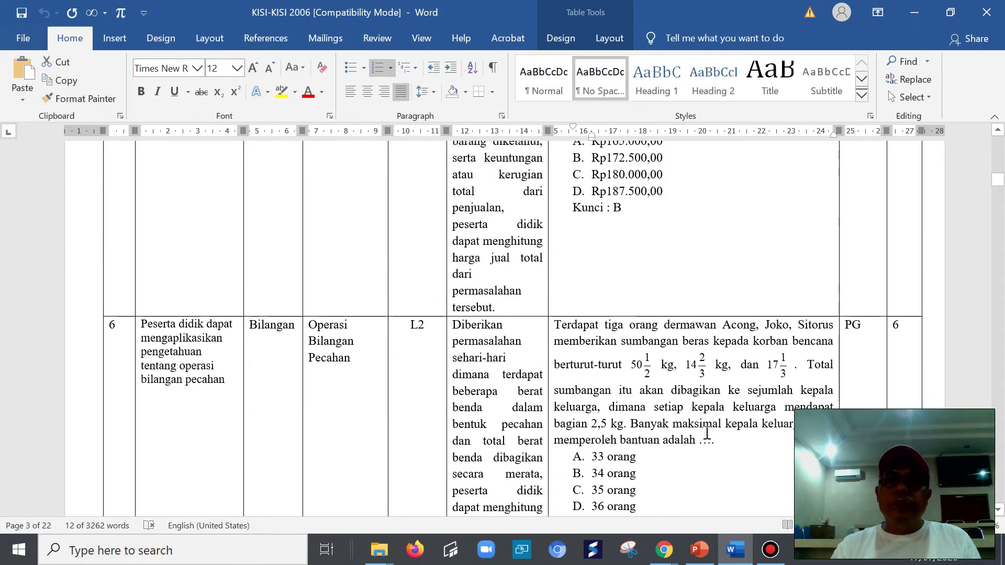
scroll(705, 433, up, 15)
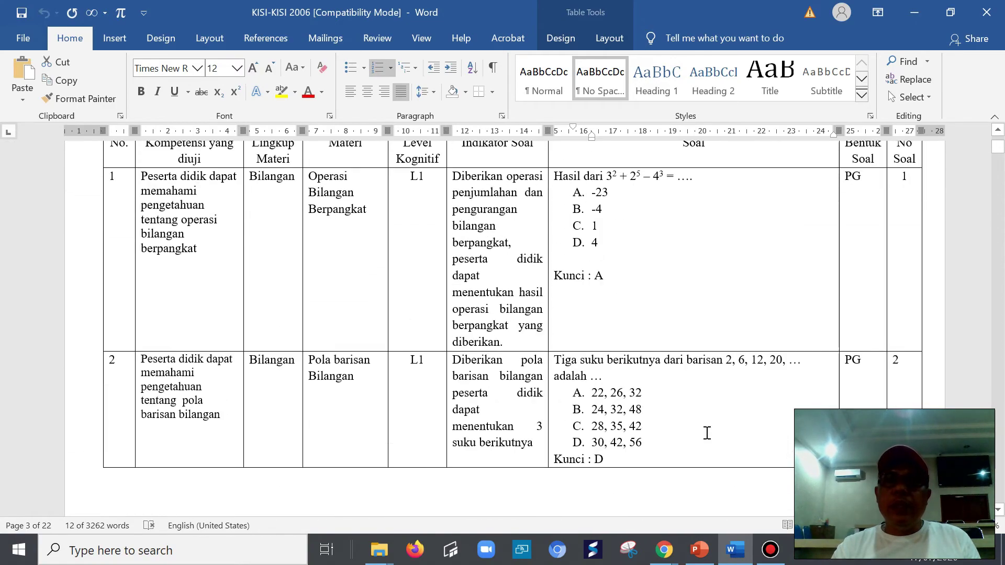
scroll(713, 411, down, 20)
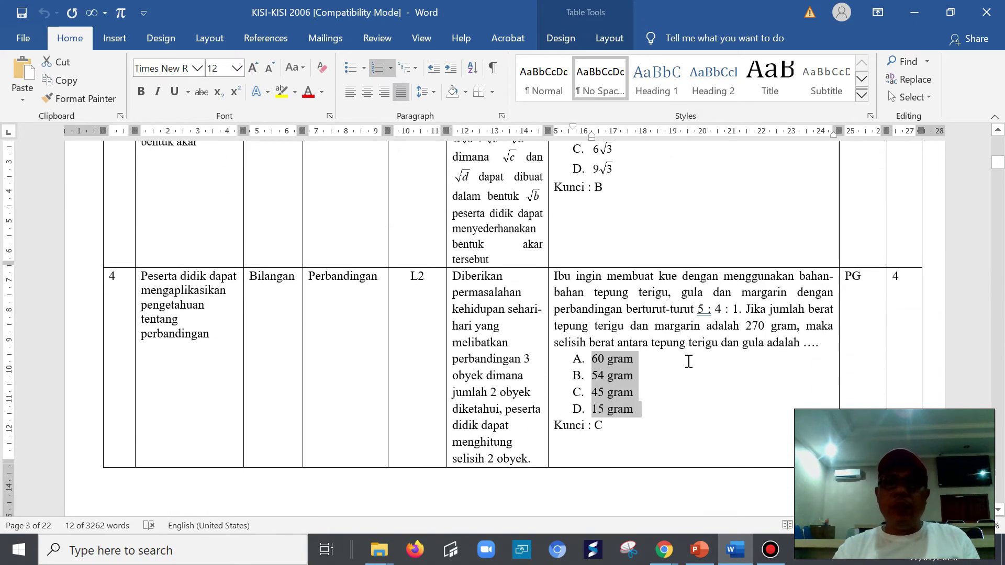
scroll(675, 366, down, 20)
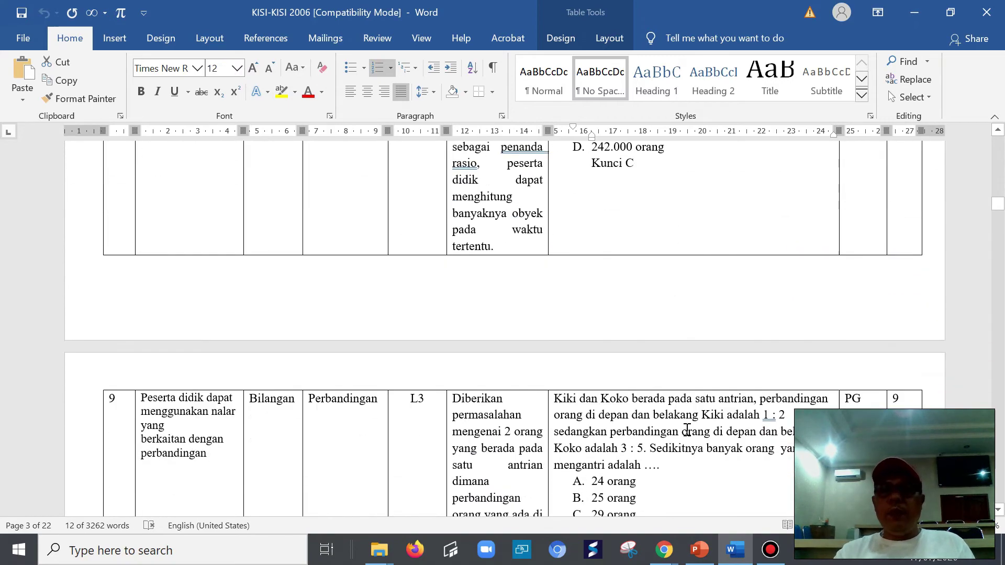
scroll(709, 467, down, 15)
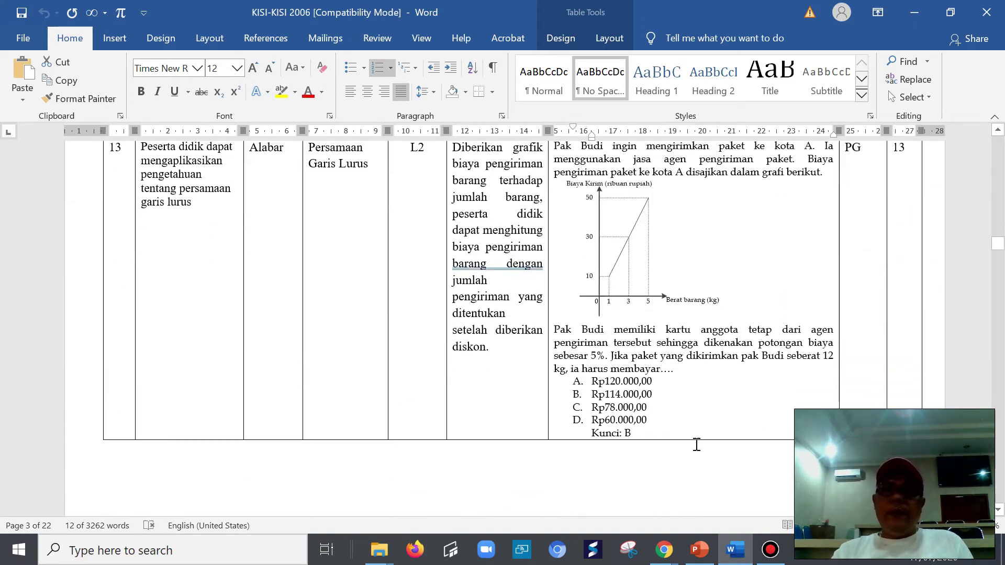
scroll(677, 266, up, 3)
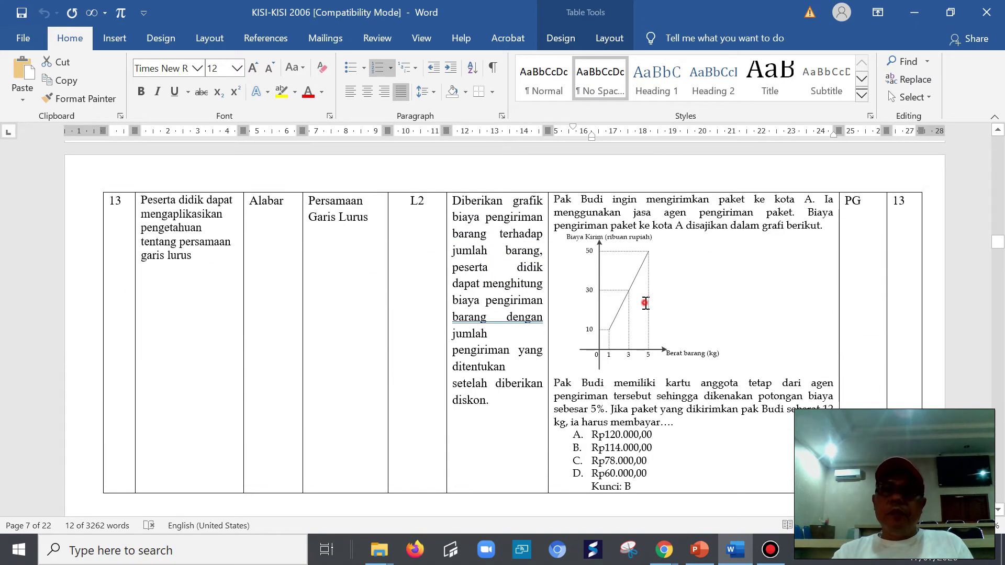
click(654, 304)
right_click(696, 285)
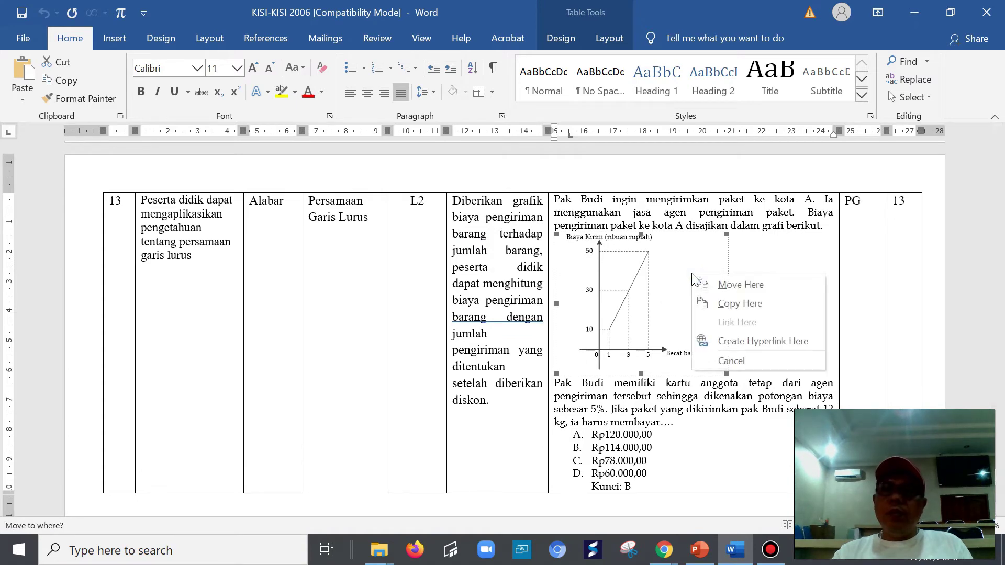
click(665, 286)
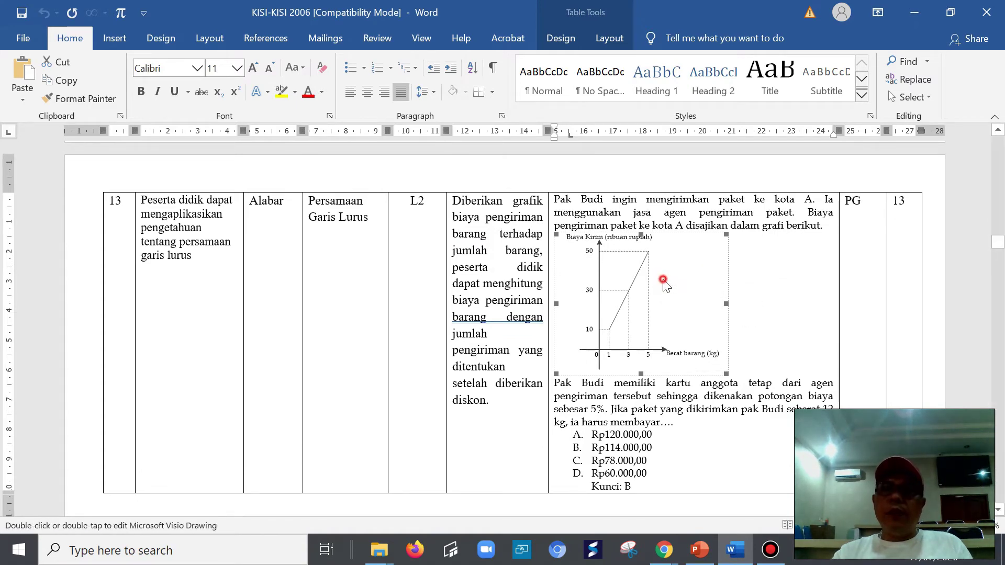
double_click(663, 282)
click(516, 319)
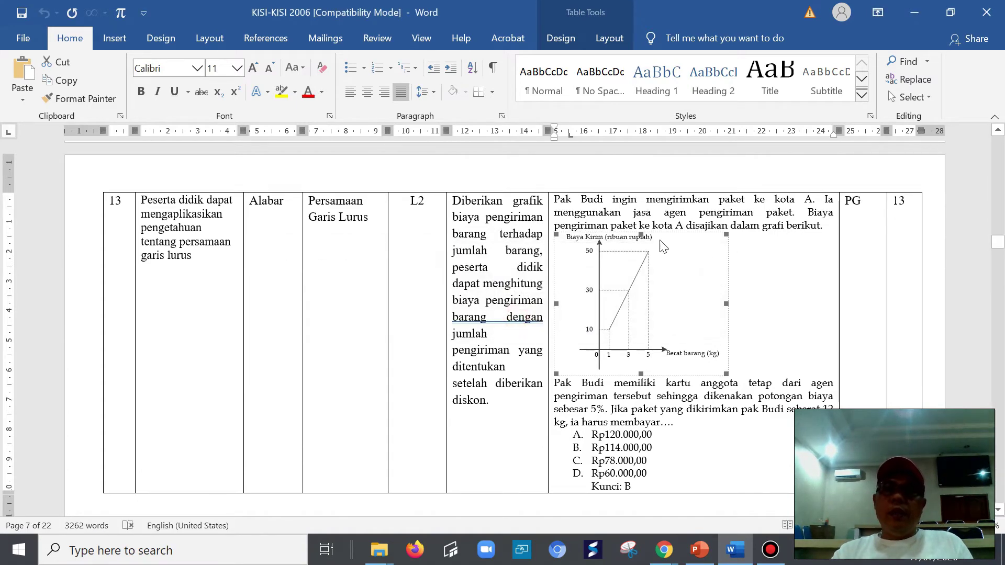
- Select question 17's prompt 'Persamaan garis di atas yang tepat adalah ….' below its line graph
scroll(670, 408, down, 10)
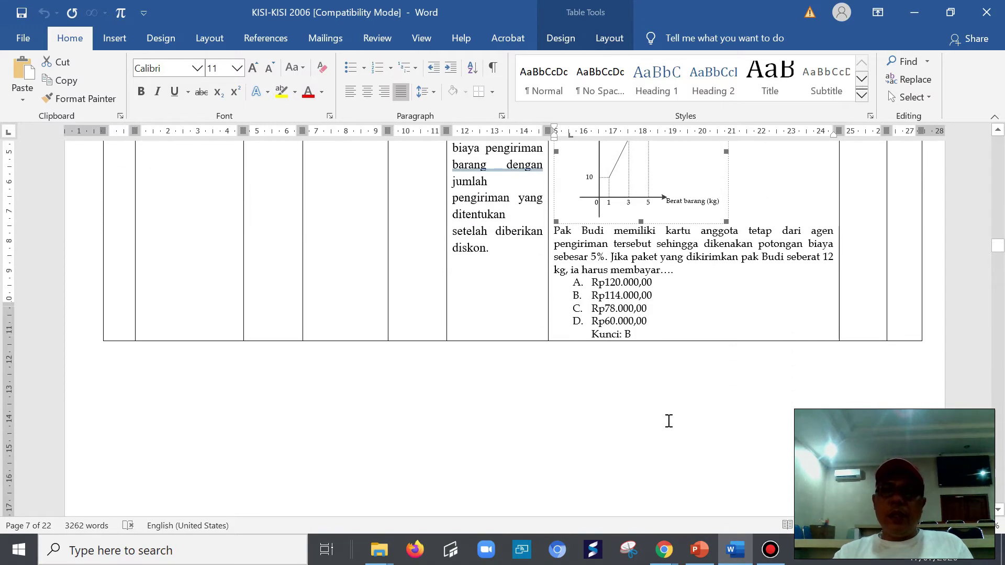
scroll(686, 439, down, 15)
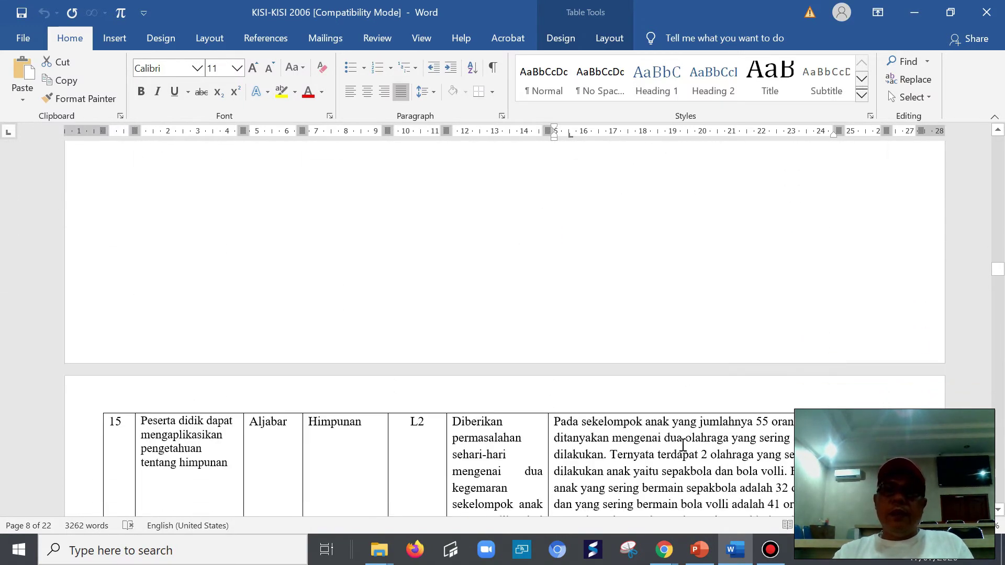
scroll(674, 460, down, 10)
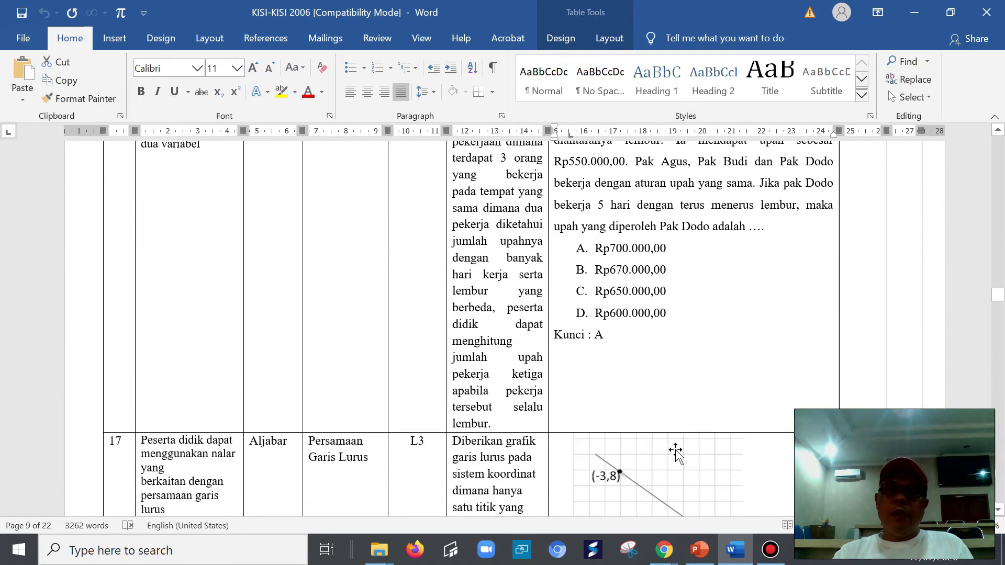
click(689, 302)
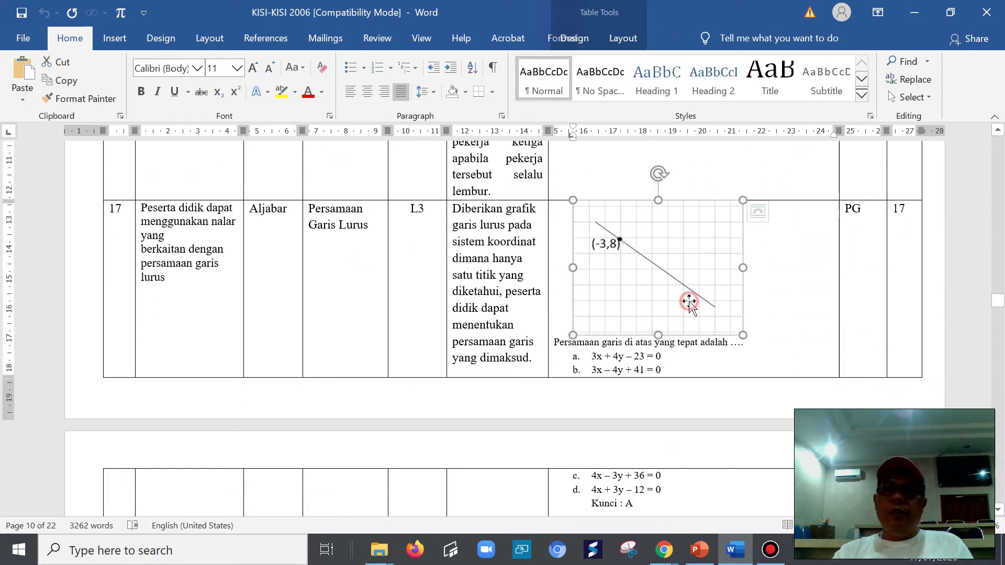
click(795, 298)
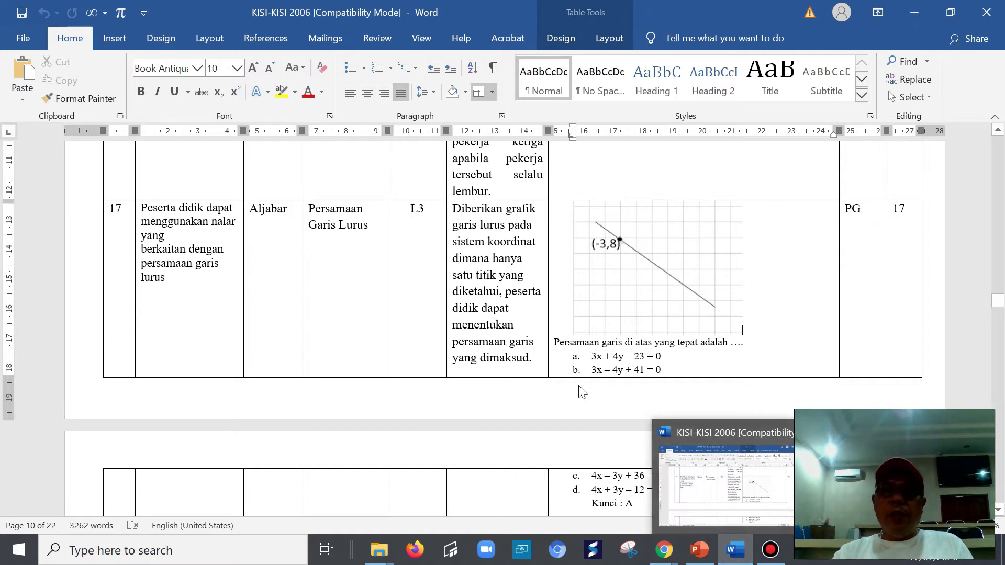
drag(558, 342, 742, 344)
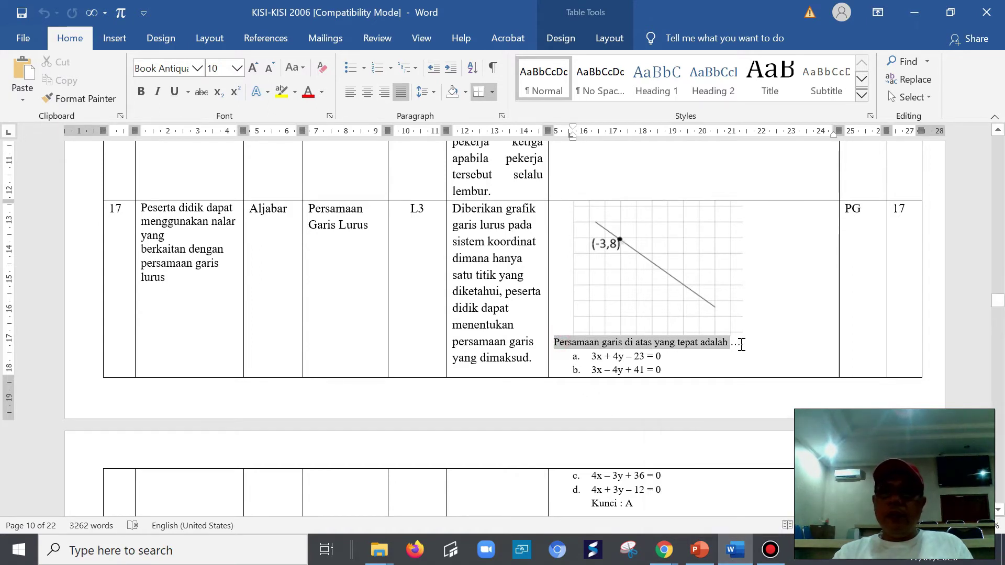
right_click(671, 345)
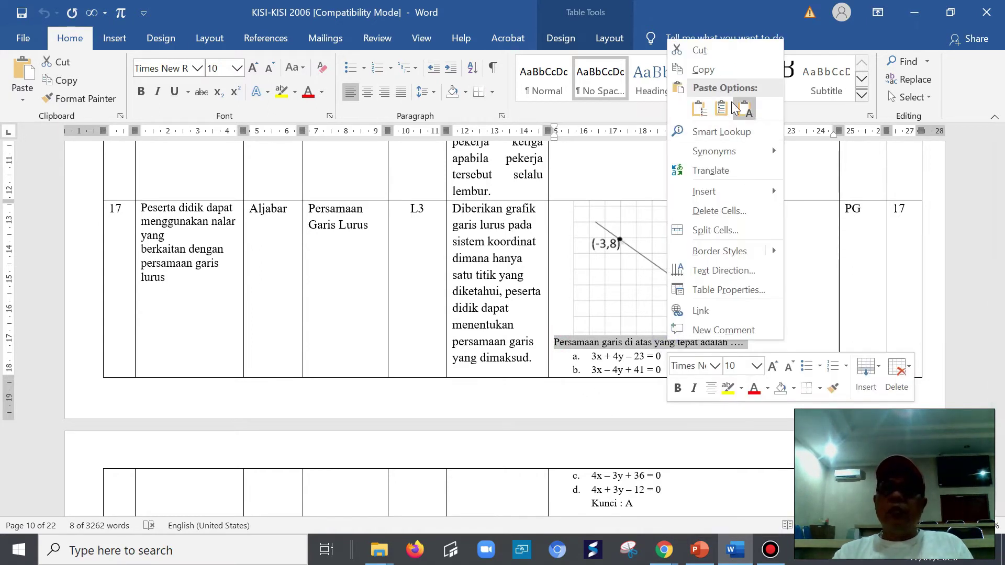
- Paste 'Persamaan garis di atas yang tepat adalah ….' as question 6's title
click(702, 69)
key(alt+Tab)
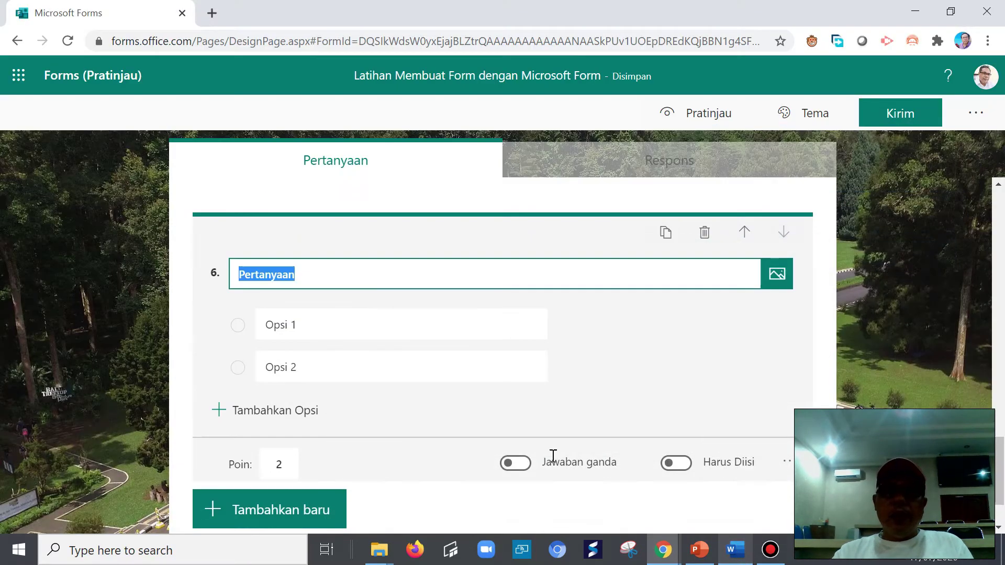
right_click(255, 271)
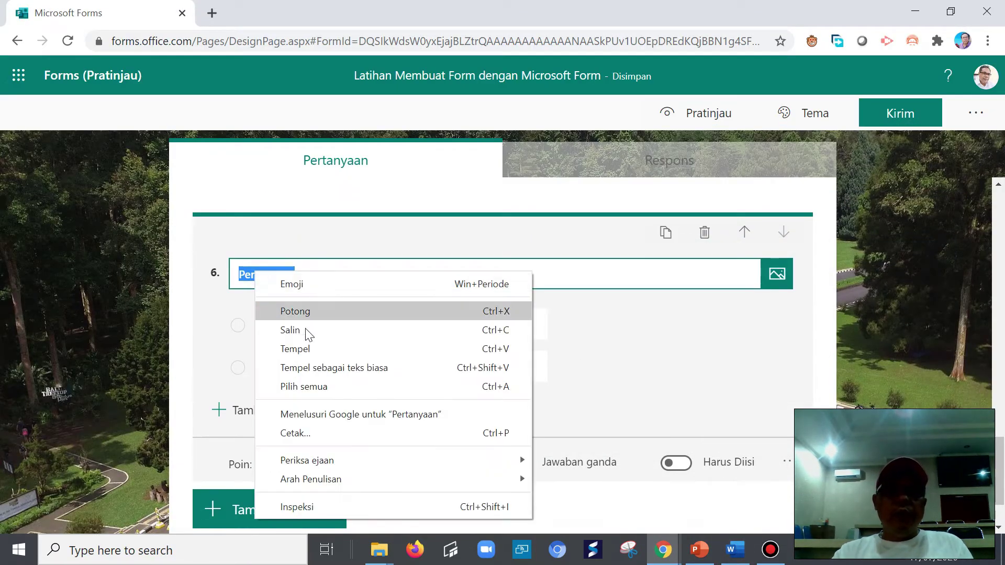
click(300, 349)
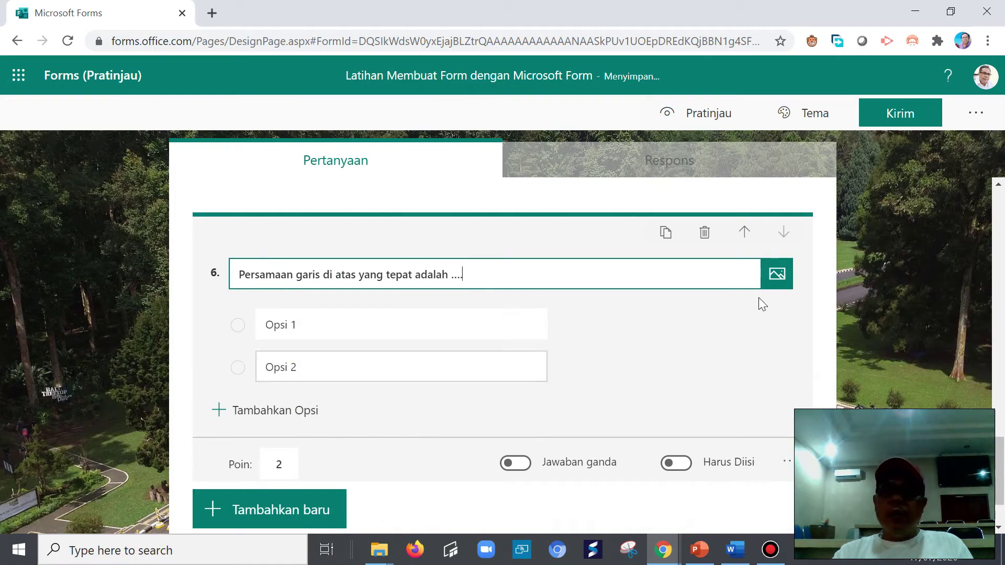
- Upload the mat-1 line graph image to question 6
click(783, 278)
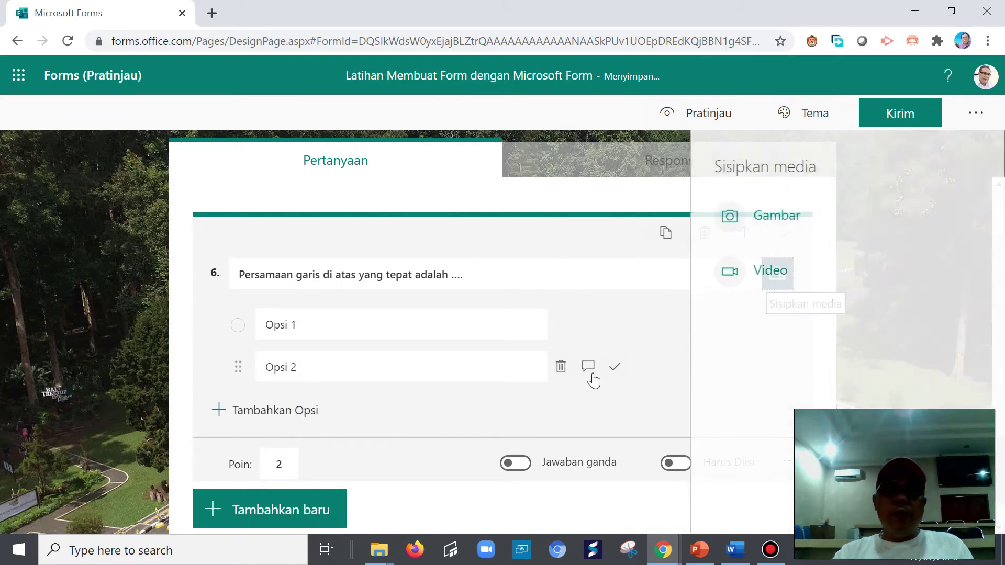
click(775, 223)
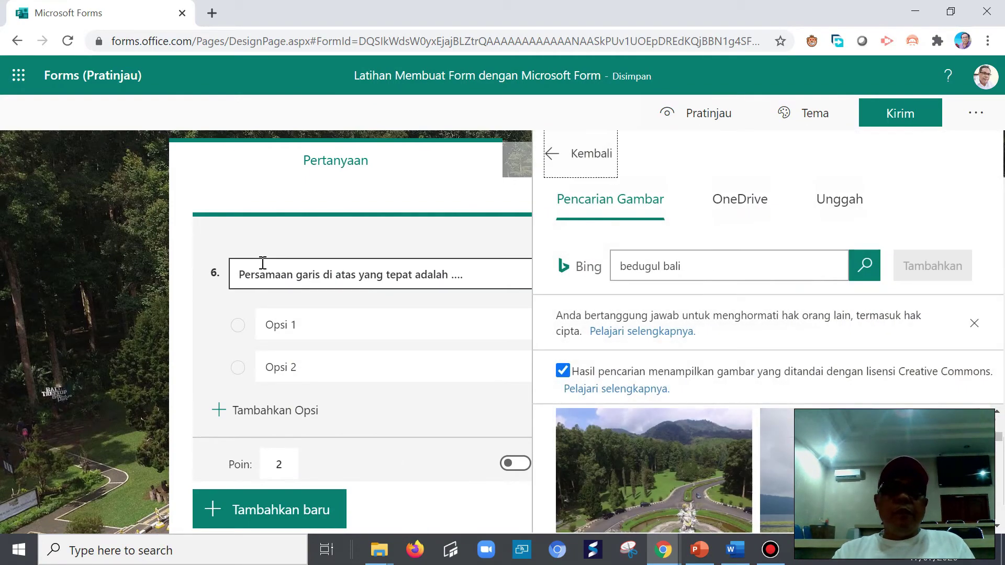
click(836, 199)
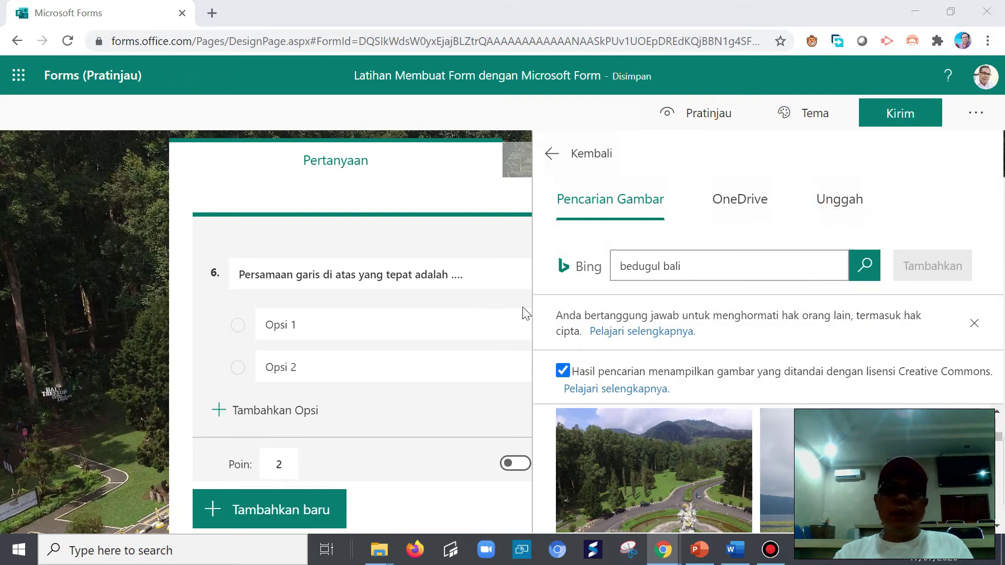
drag(482, 105, 504, 282)
click(183, 189)
click(358, 351)
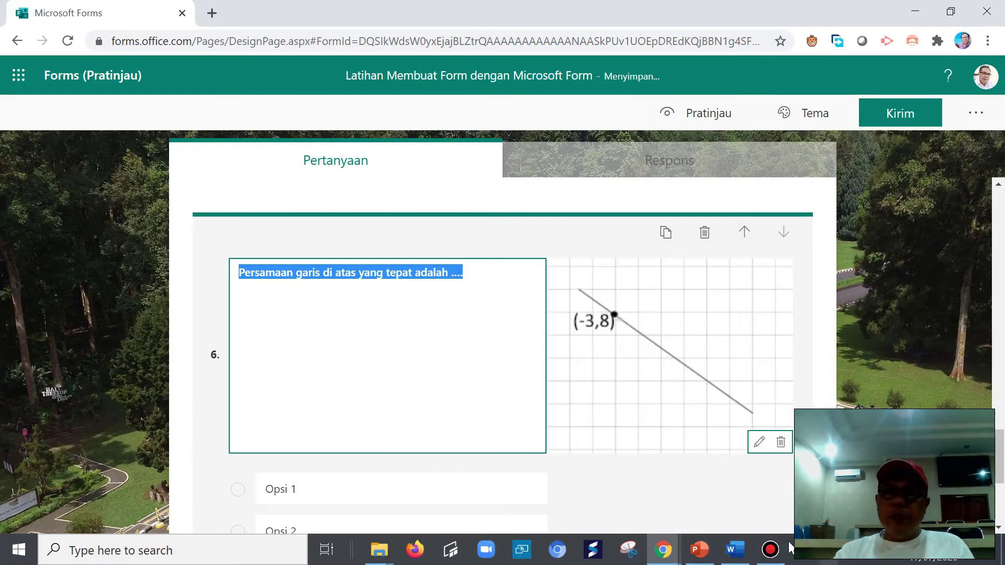
- Copy question 17's four equation options a–d from the Word grid
click(734, 549)
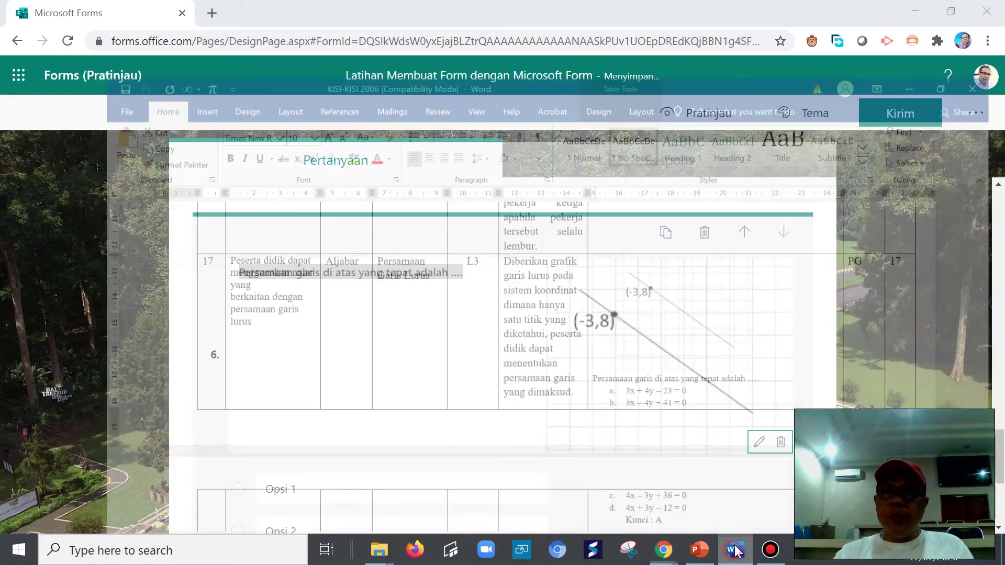
scroll(680, 419, down, 3)
drag(594, 281, 662, 403)
right_click(605, 286)
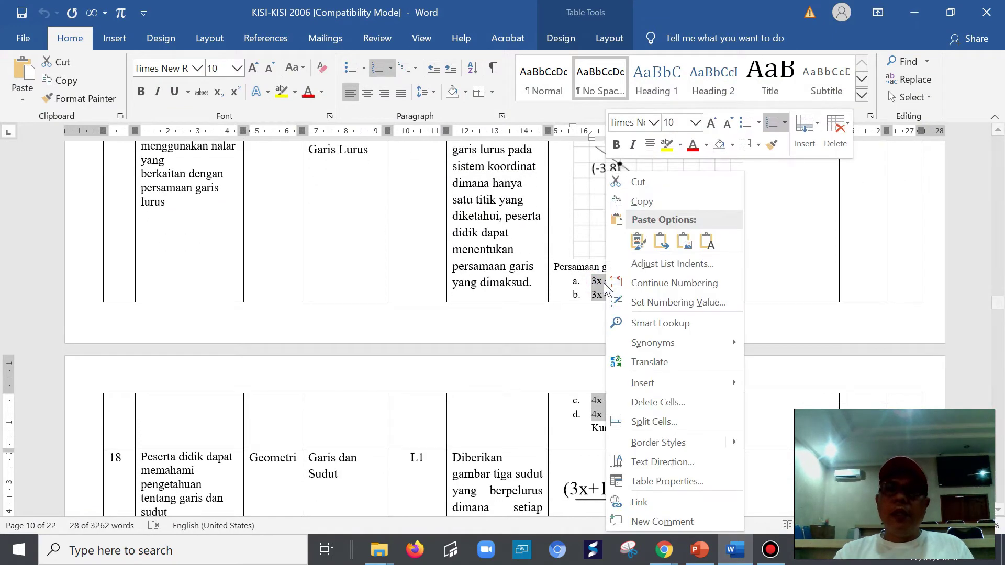
click(642, 202)
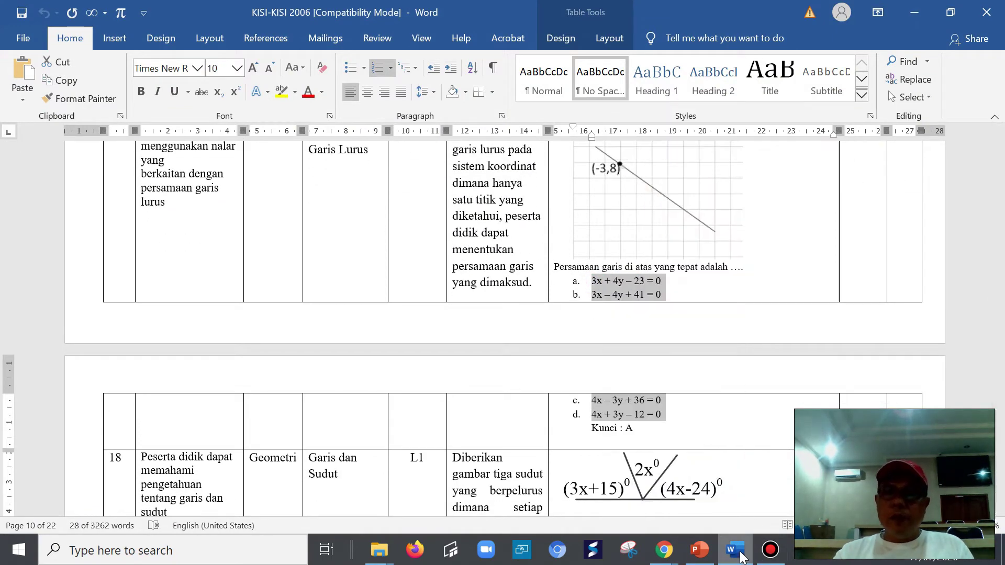
click(663, 549)
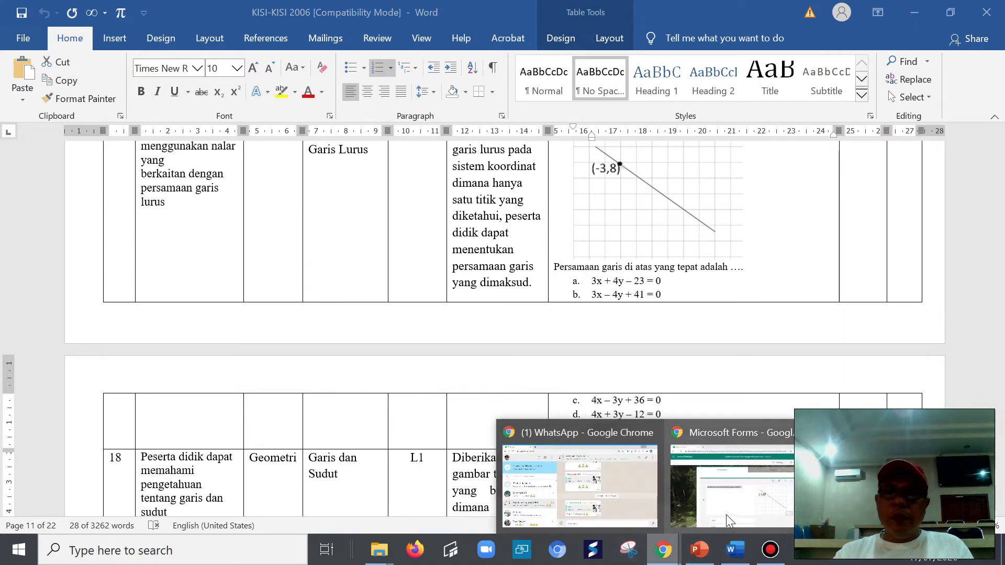
click(726, 514)
- Paste the equations over Opsi 1, drop the a. label, and mark 3x + 4y – 23 = 0 correct
click(277, 484)
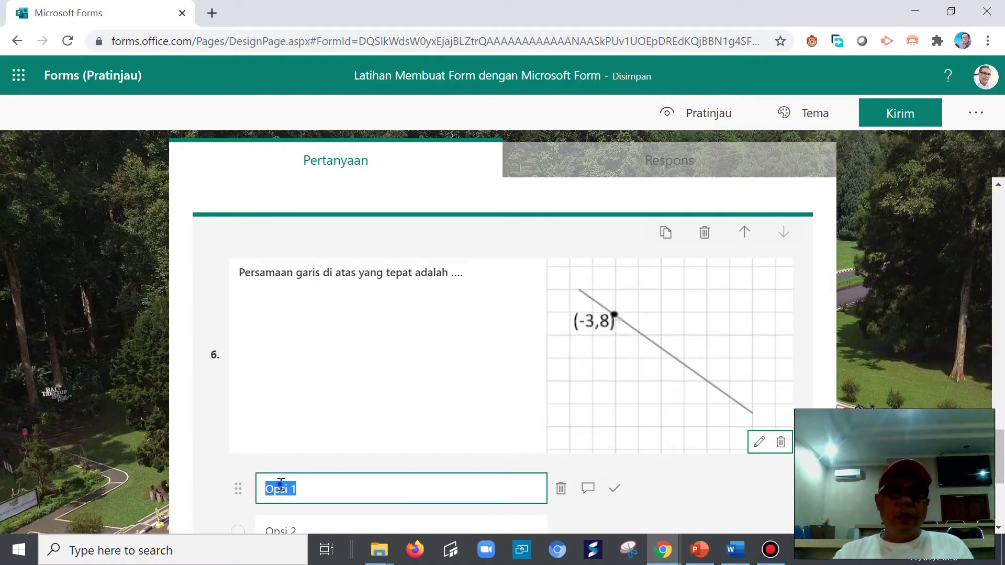
right_click(280, 484)
click(316, 314)
scroll(361, 460, down, 5)
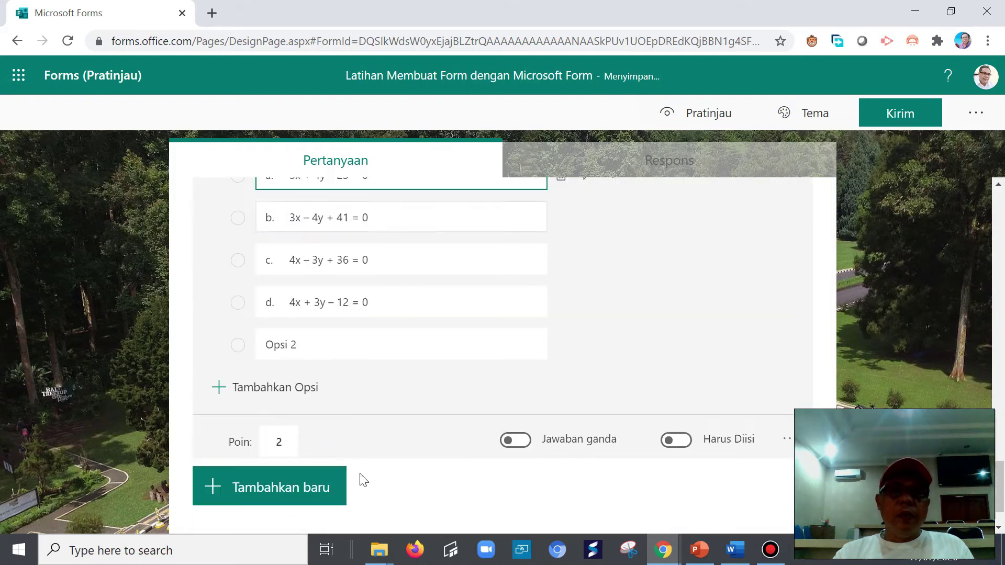
scroll(298, 255, up, 3)
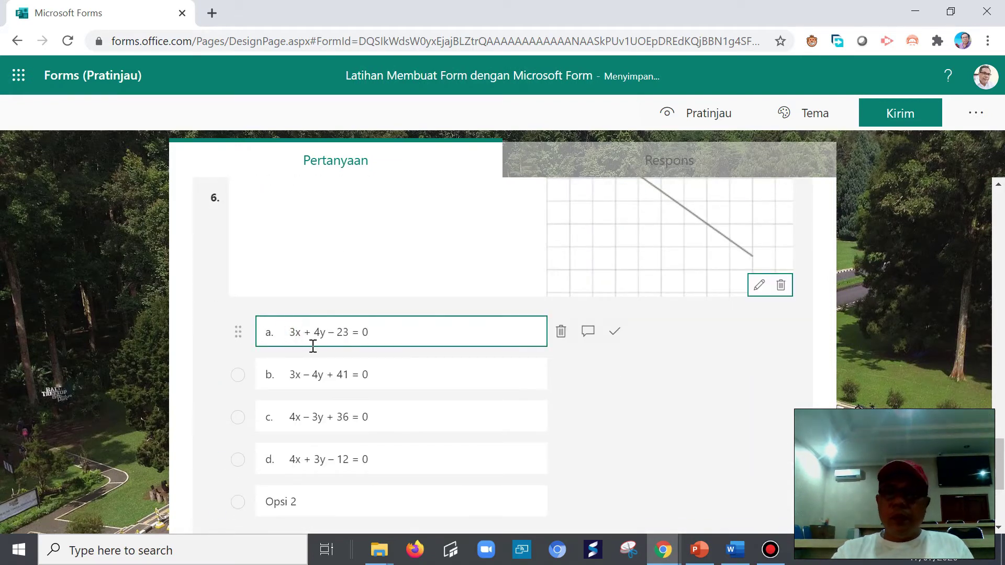
key(BackSpace)
key(BackSpace)
key(BackSpace)
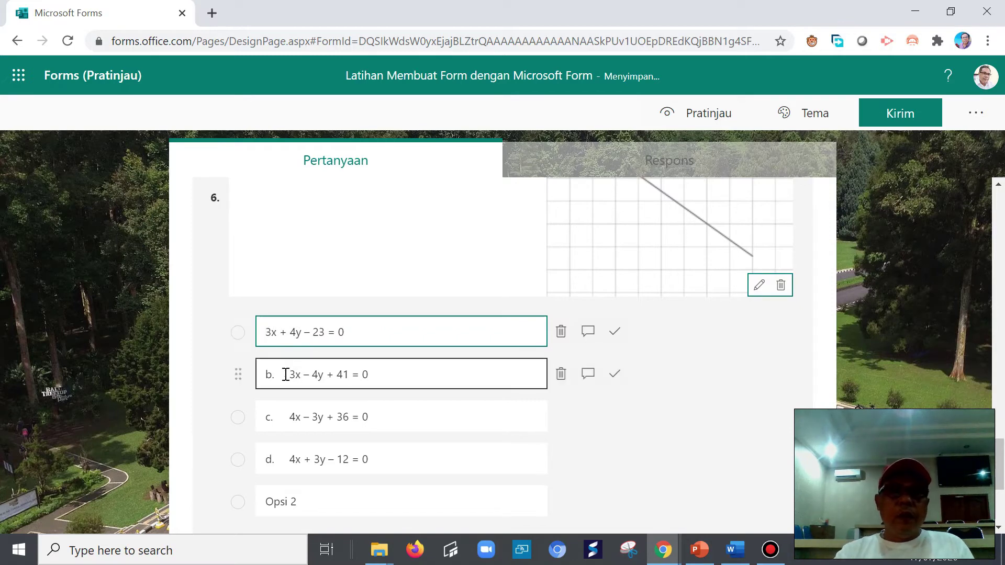
click(615, 335)
- Remove the b., c. and d. labels and delete the leftover Opsi 2 option
click(268, 372)
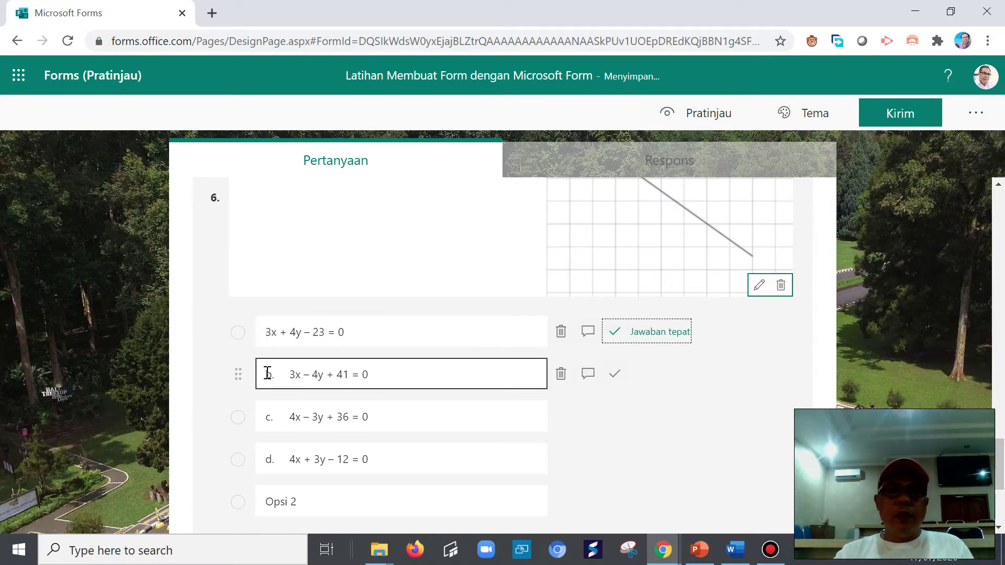
click(289, 373)
click(289, 373)
key(BackSpace)
key(BackSpace)
key(BackSpace)
key(BackSpace)
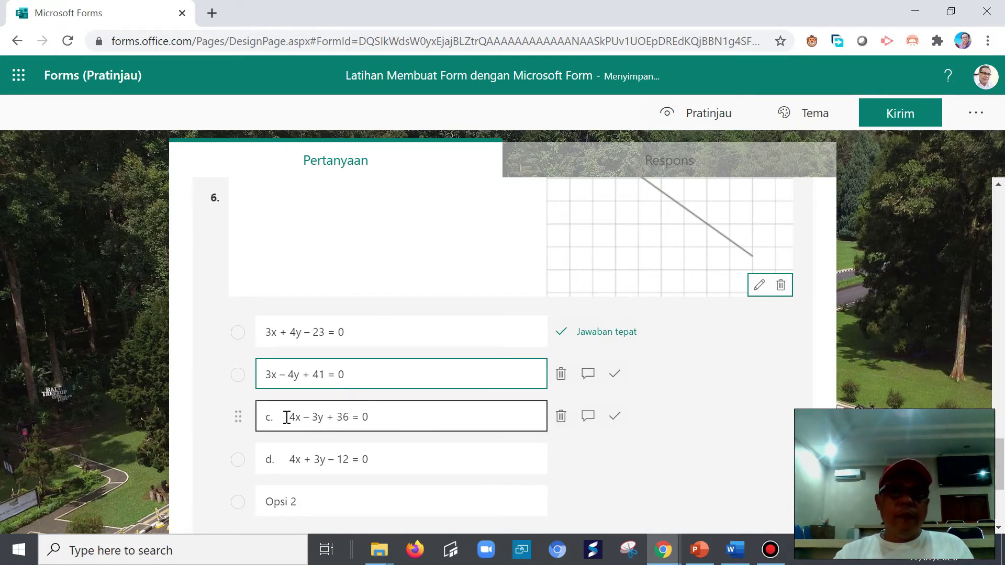
click(289, 417)
click(288, 417)
key(BackSpace)
key(BackSpace)
key(BackSpace)
key(BackSpace)
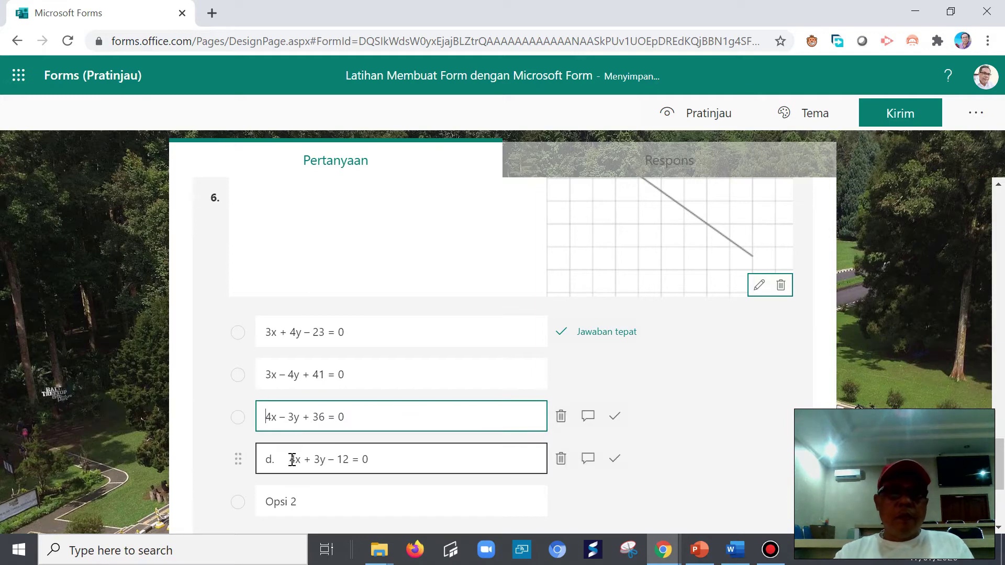
click(289, 459)
click(290, 459)
key(BackSpace)
key(BackSpace)
key(BackSpace)
key(BackSpace)
scroll(528, 487, down, 3)
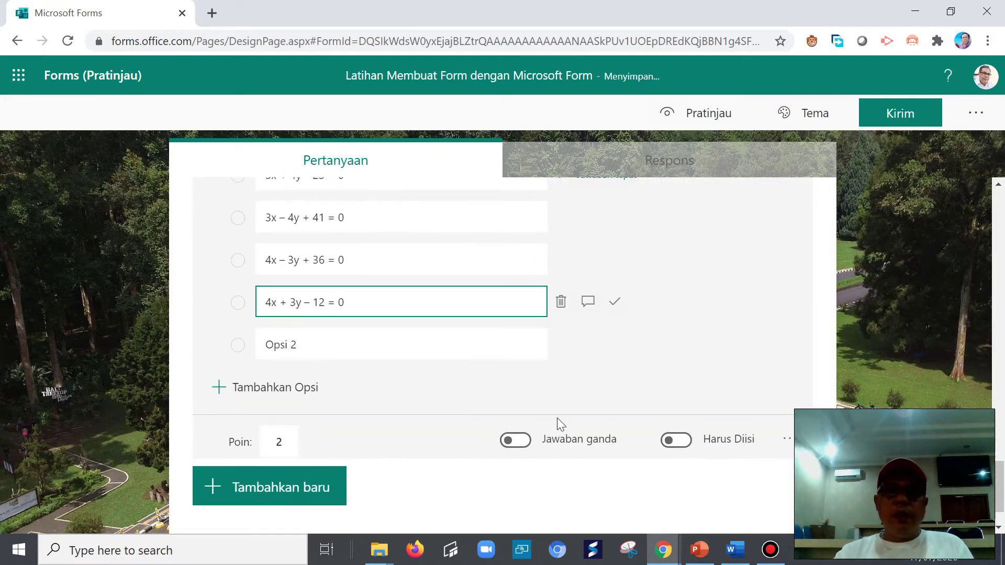
click(560, 346)
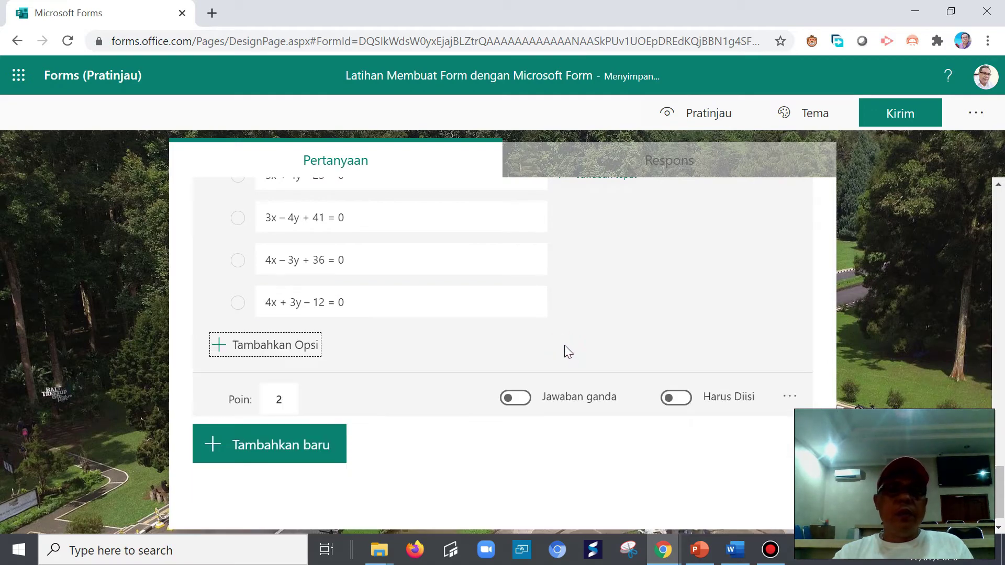
- Add a blank multiple-choice question 7 to the form
scroll(565, 352, up, 3)
scroll(565, 360, down, 4)
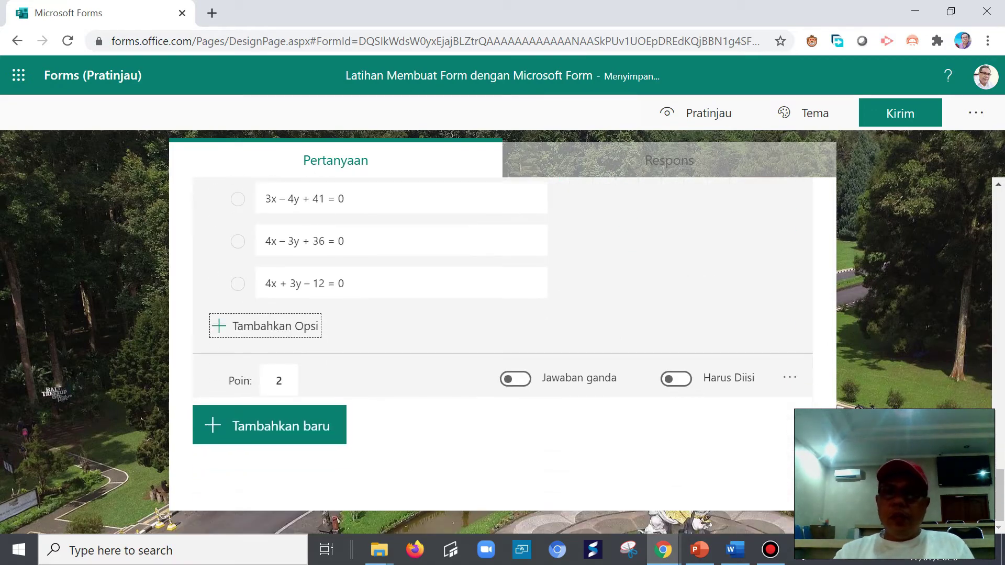
click(253, 433)
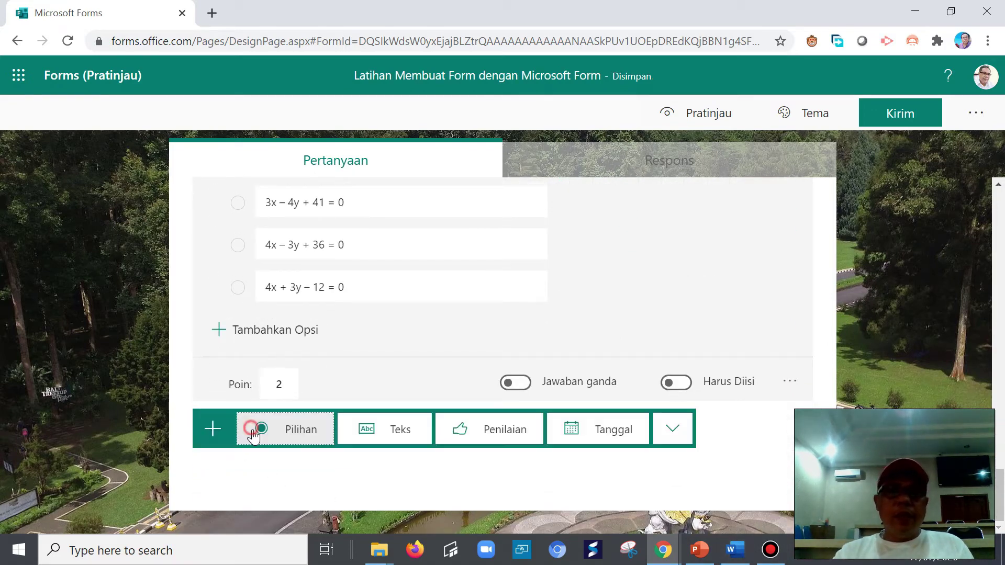
click(290, 434)
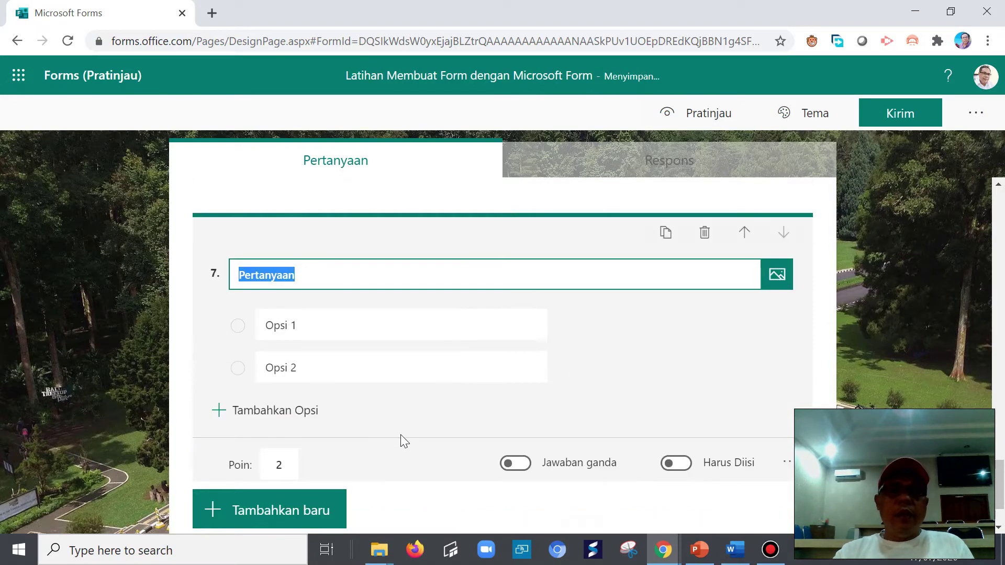
- Copy the painted-cube question paragraph from row 24 of the Word grid, then return to Forms
mouse_move(734, 551)
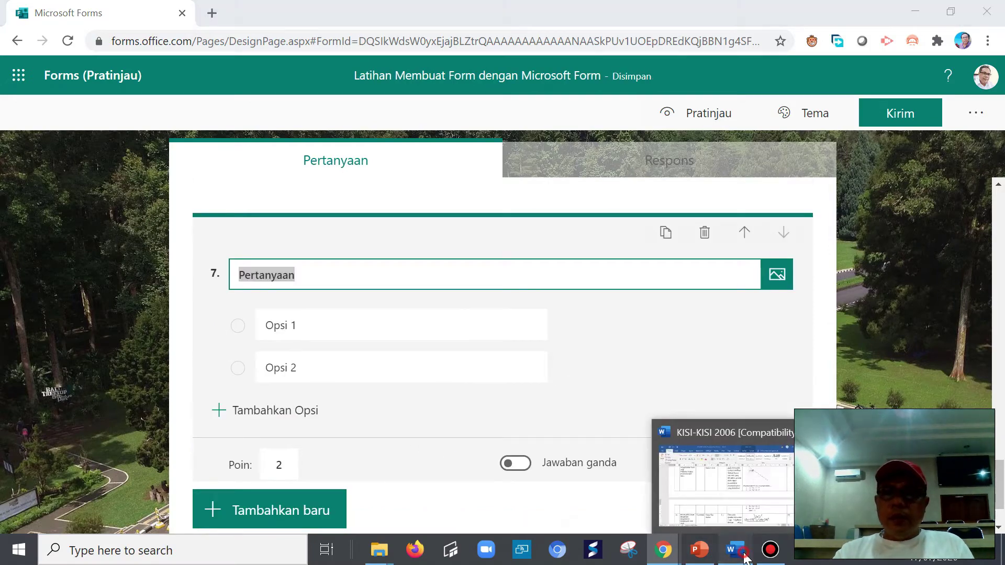
click(711, 474)
scroll(693, 454, down, 20)
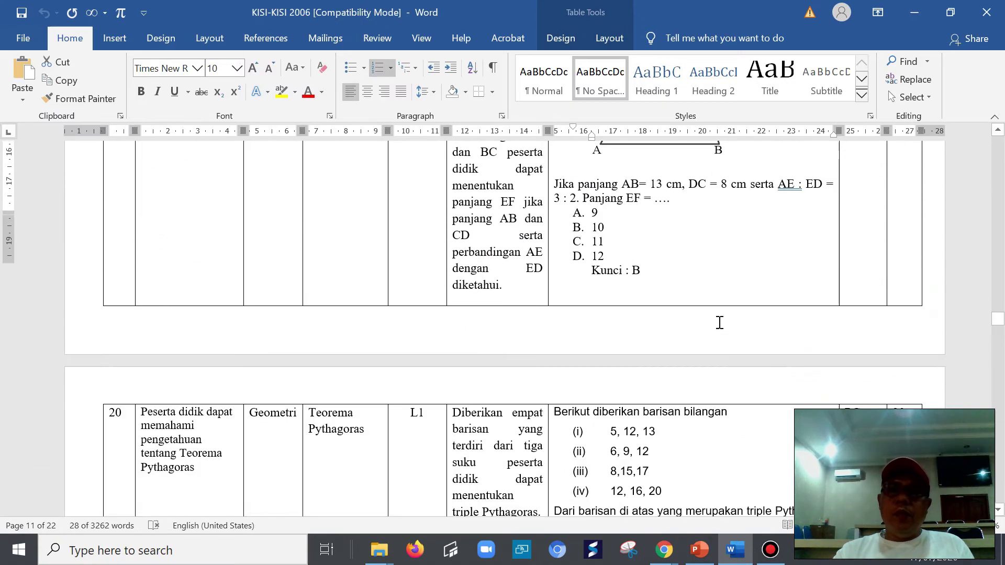
scroll(709, 329, down, 15)
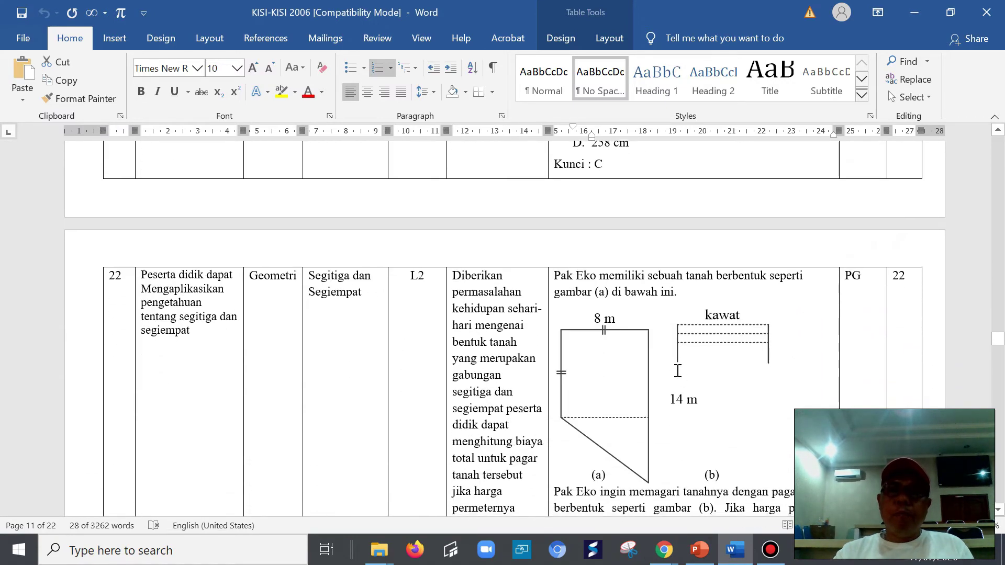
scroll(670, 377, down, 8)
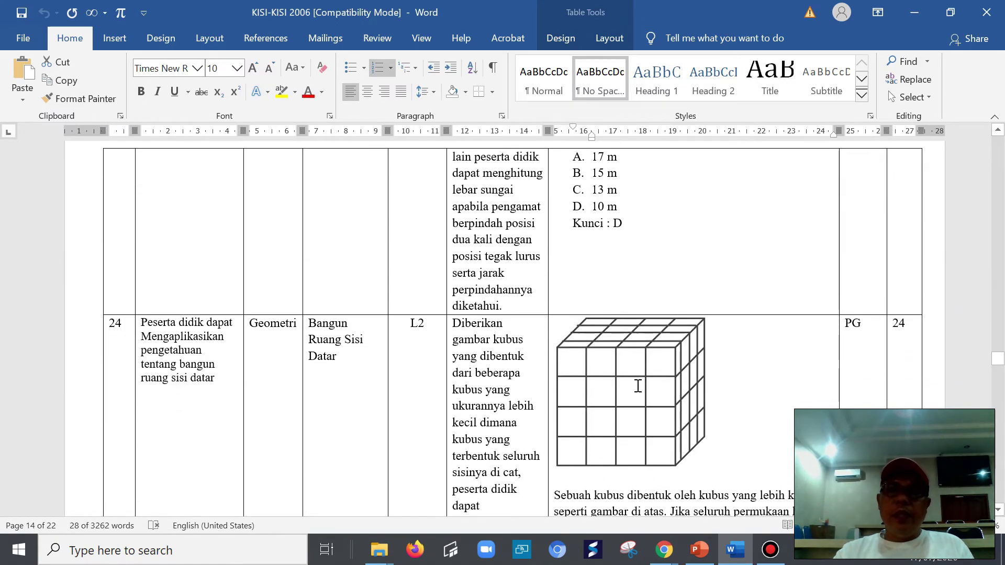
drag(562, 345, 811, 395)
right_click(648, 345)
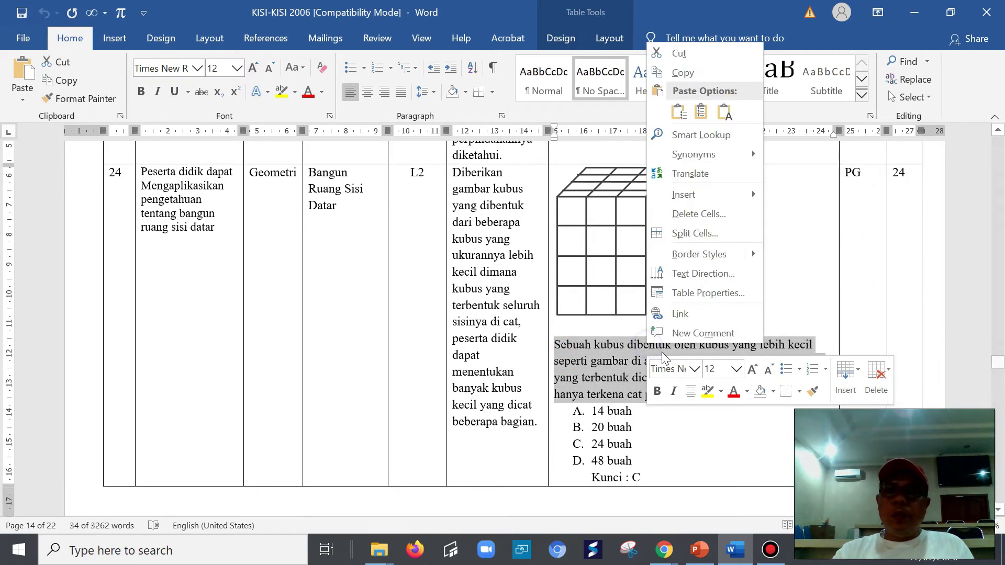
click(685, 73)
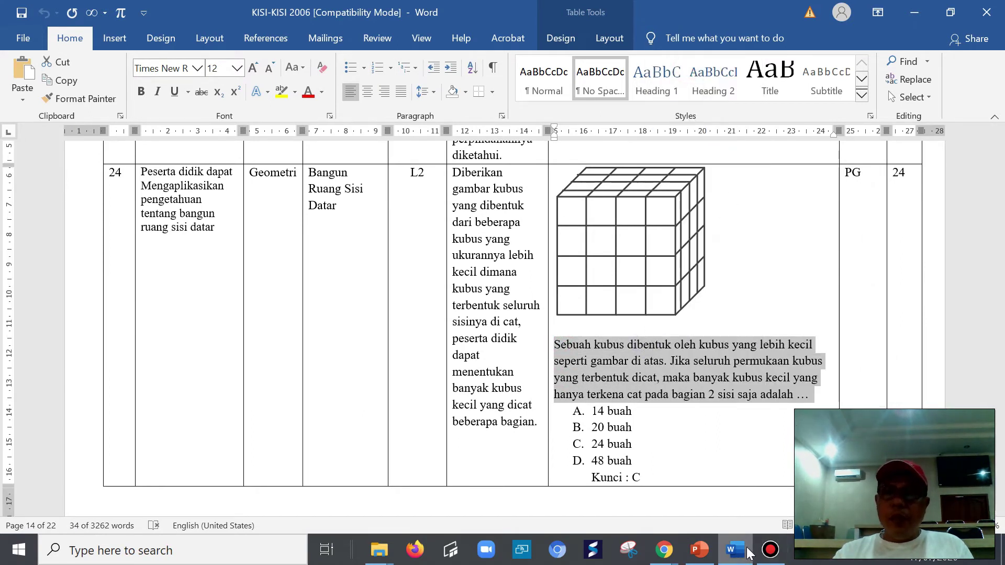
click(663, 550)
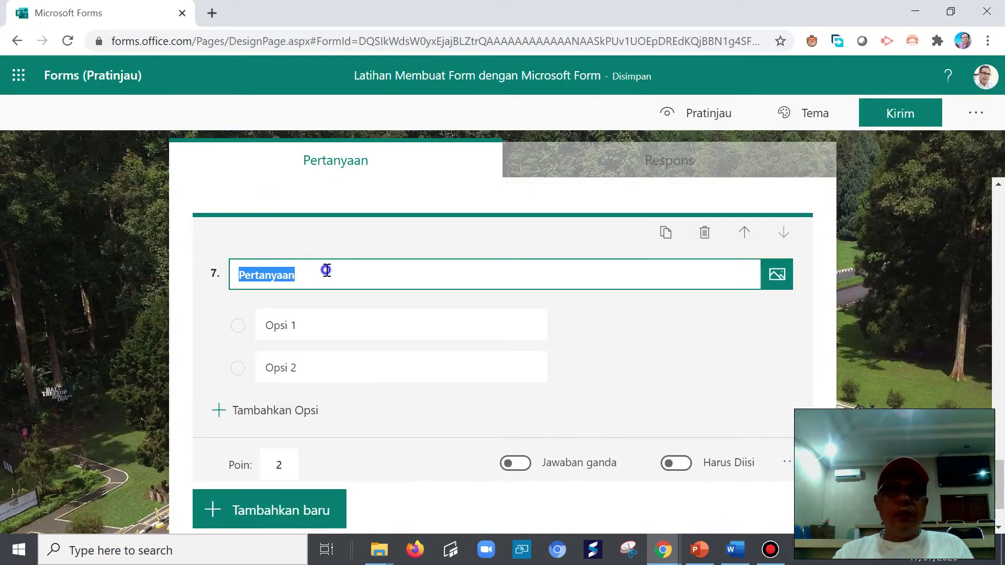
- Paste the painted-cube question into question 7's title and upload the picture mat-2 beside it
right_click(326, 270)
click(390, 347)
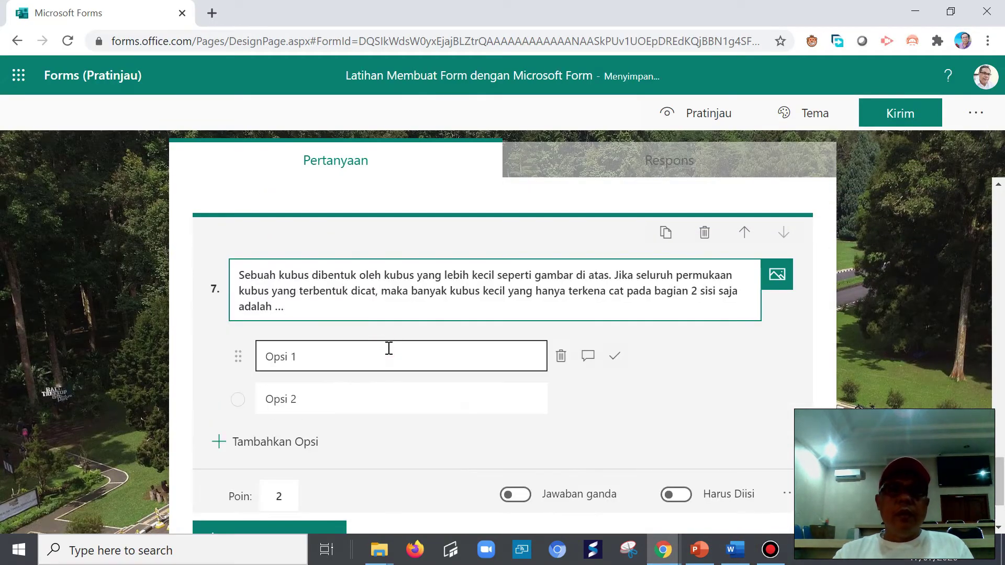
click(776, 275)
click(755, 205)
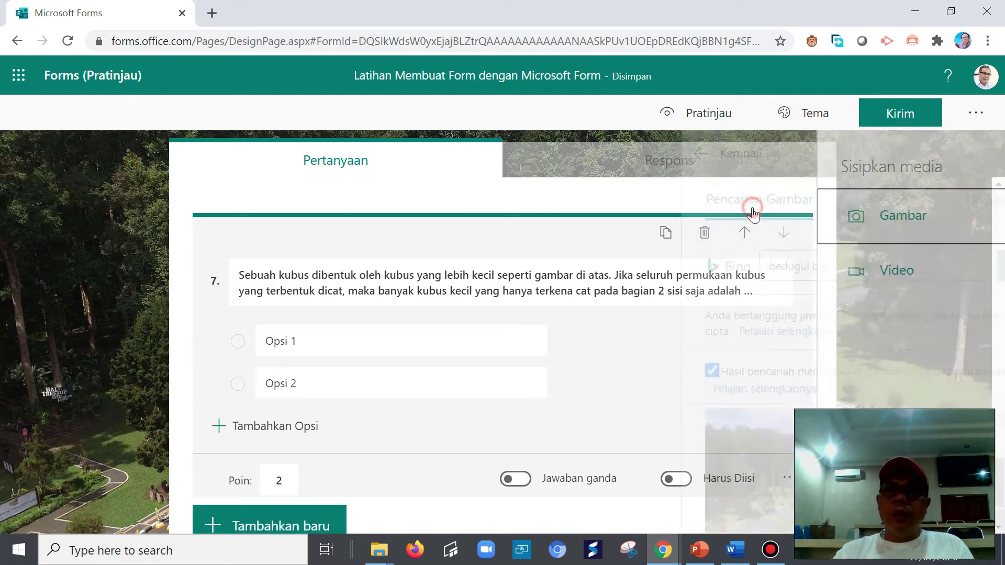
click(844, 203)
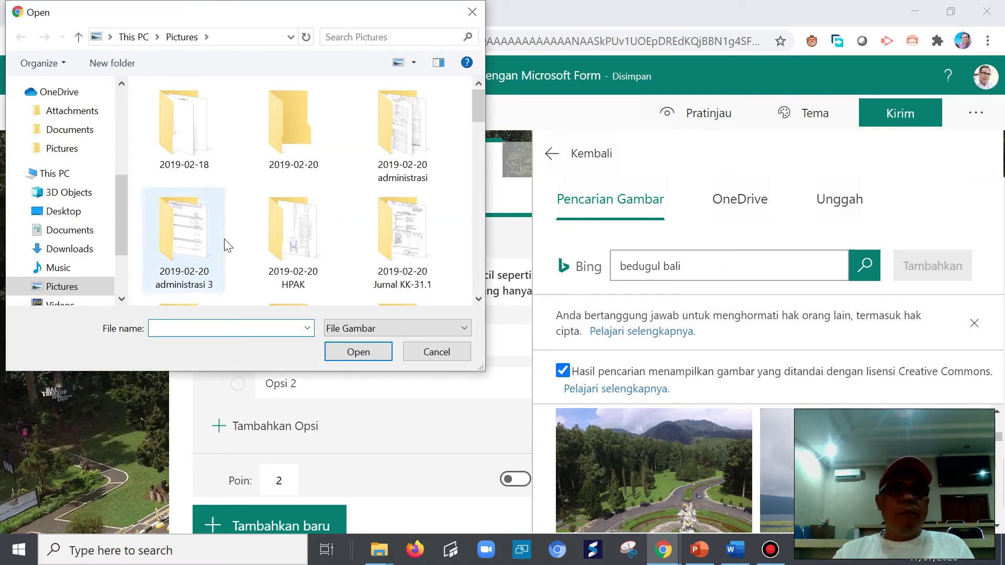
drag(479, 113, 484, 272)
click(306, 209)
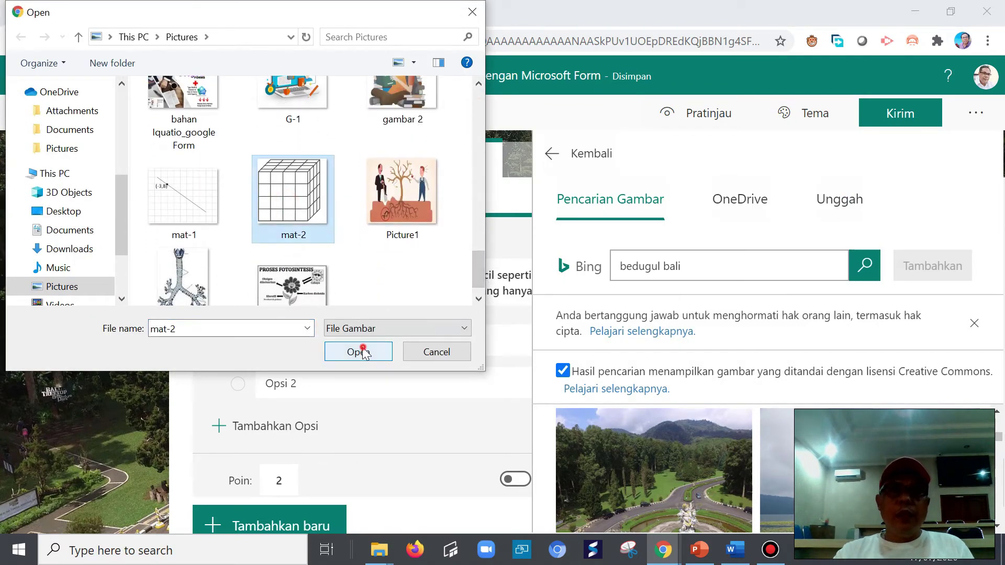
click(354, 351)
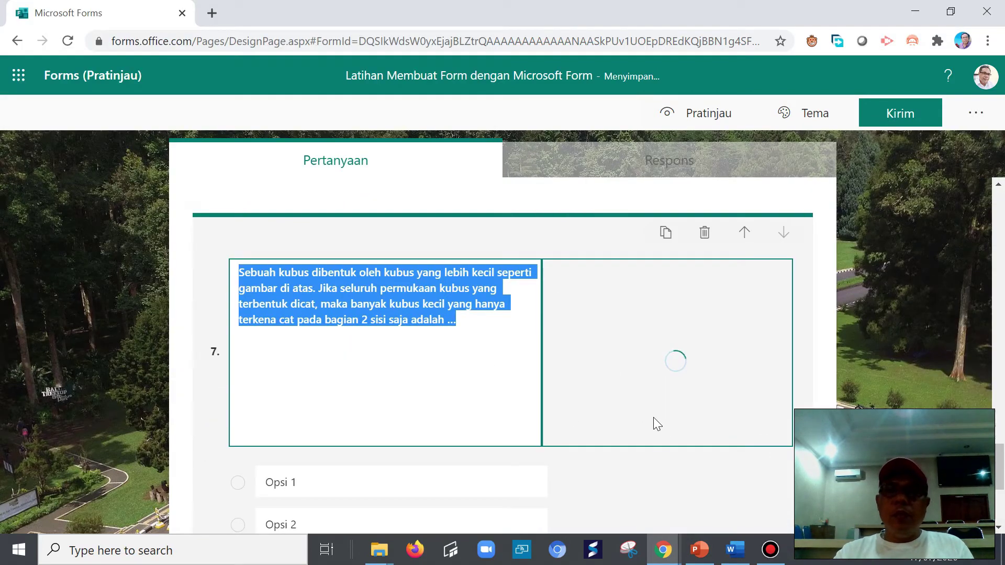
- Copy options 14, 20, 24 and 48 buah from the Word grid into Opsi 1
click(293, 482)
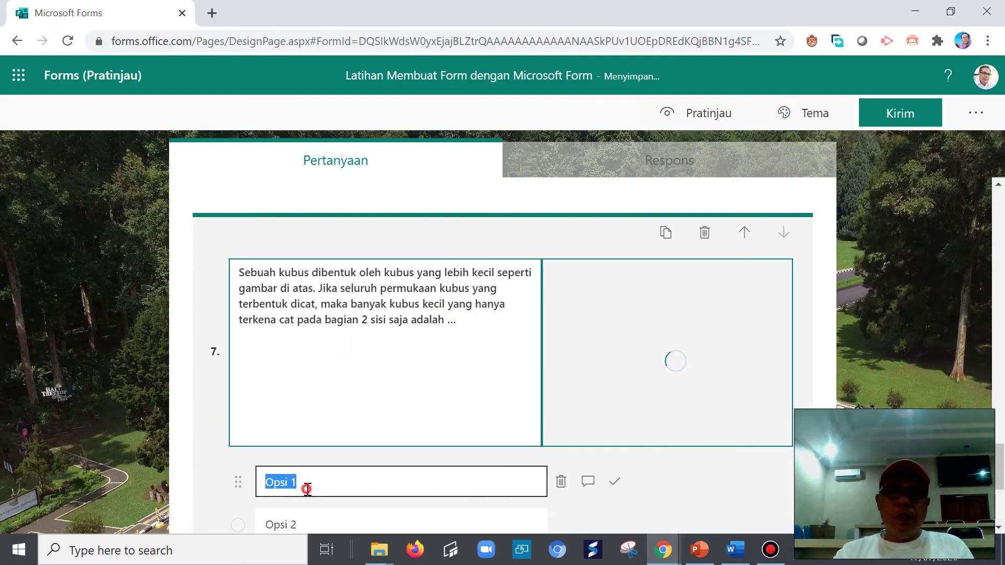
click(735, 550)
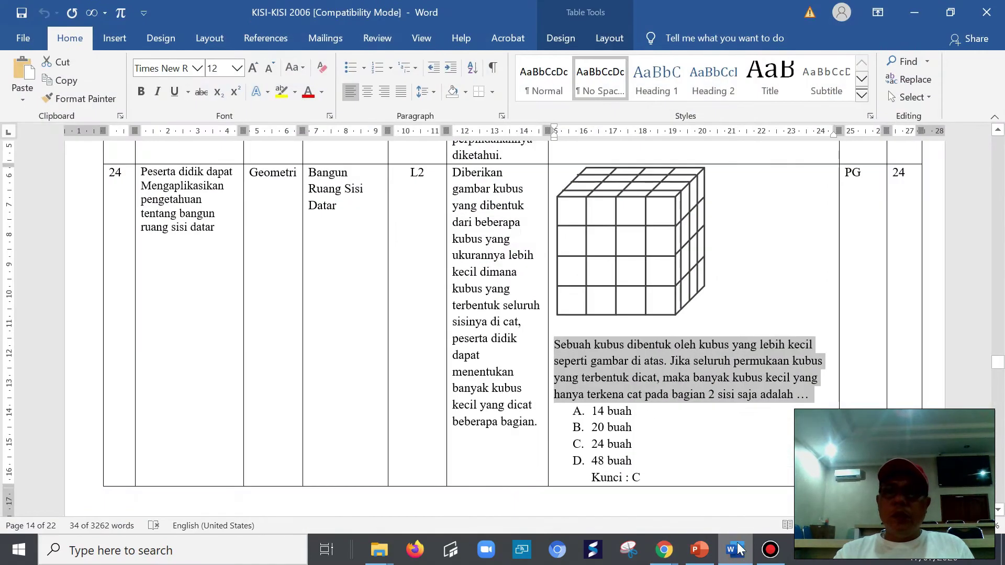
drag(597, 411, 633, 462)
right_click(598, 412)
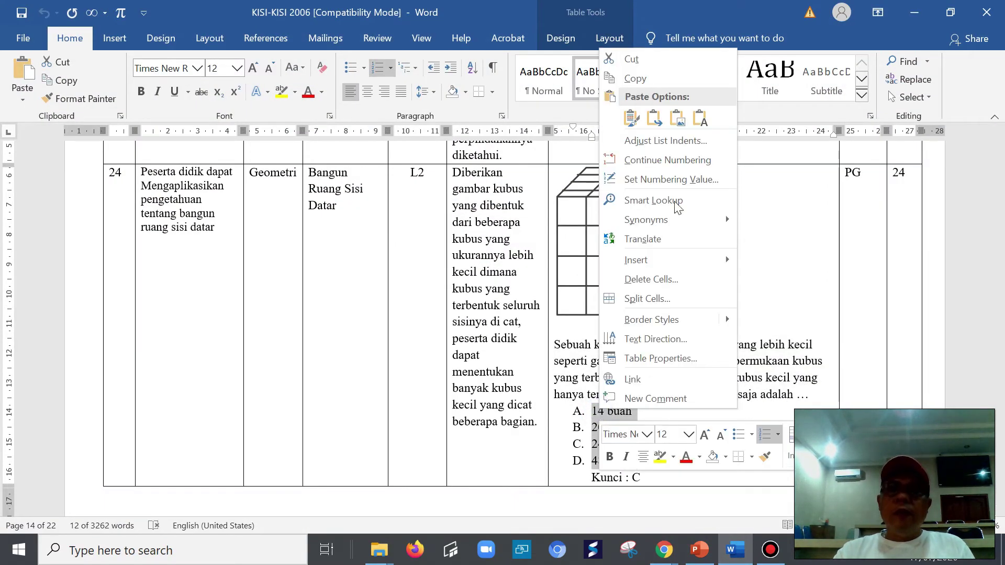
click(638, 80)
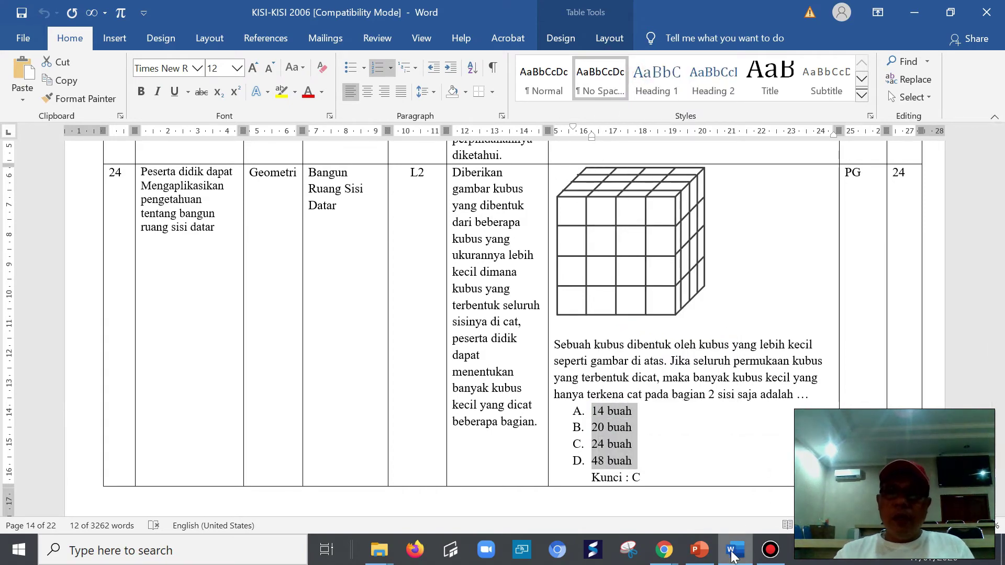
mouse_move(663, 550)
click(721, 497)
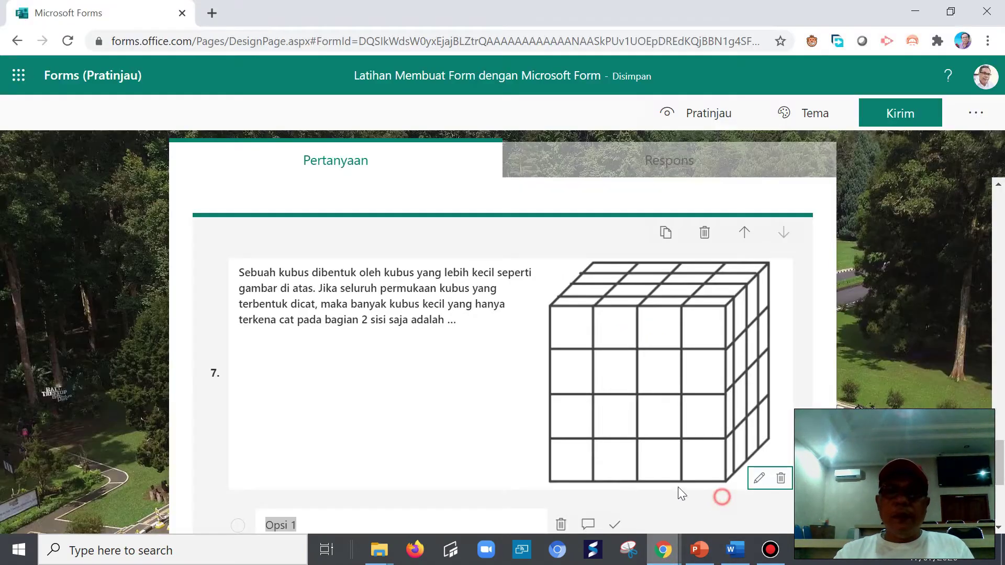
scroll(343, 488, down, 5)
right_click(287, 291)
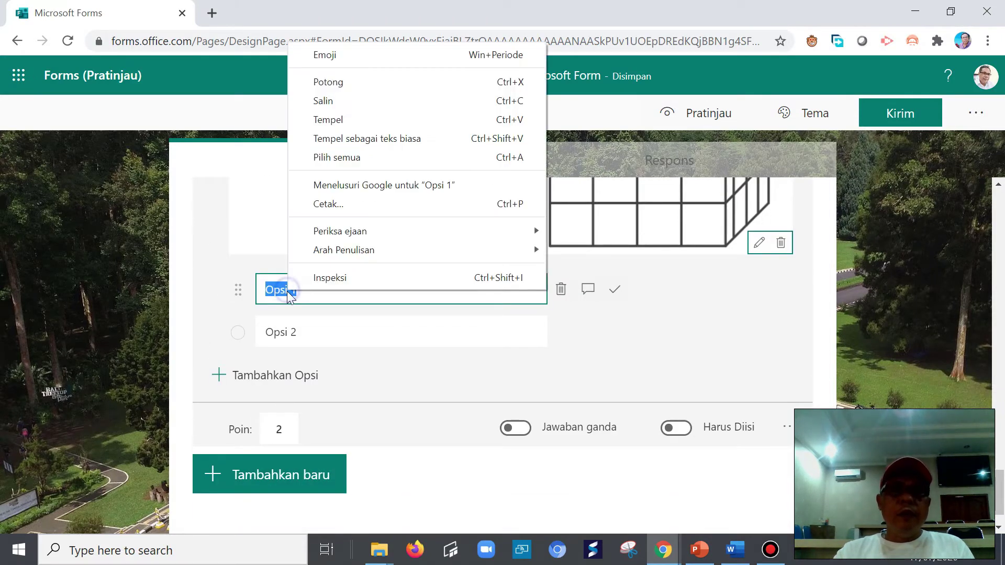
click(348, 120)
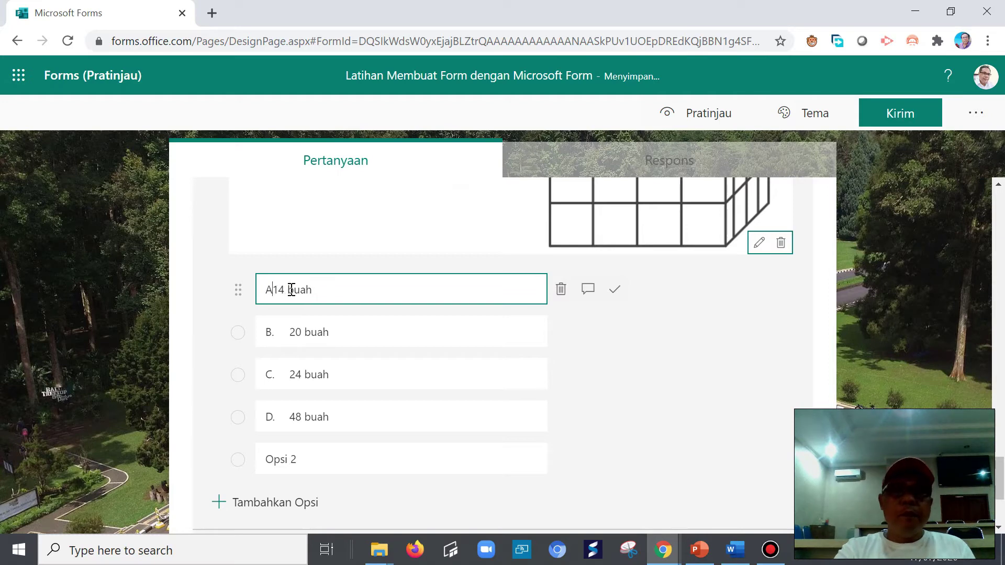
- Remove the letter prefixes from the pasted options B, C and D
click(292, 331)
triple_click(292, 332)
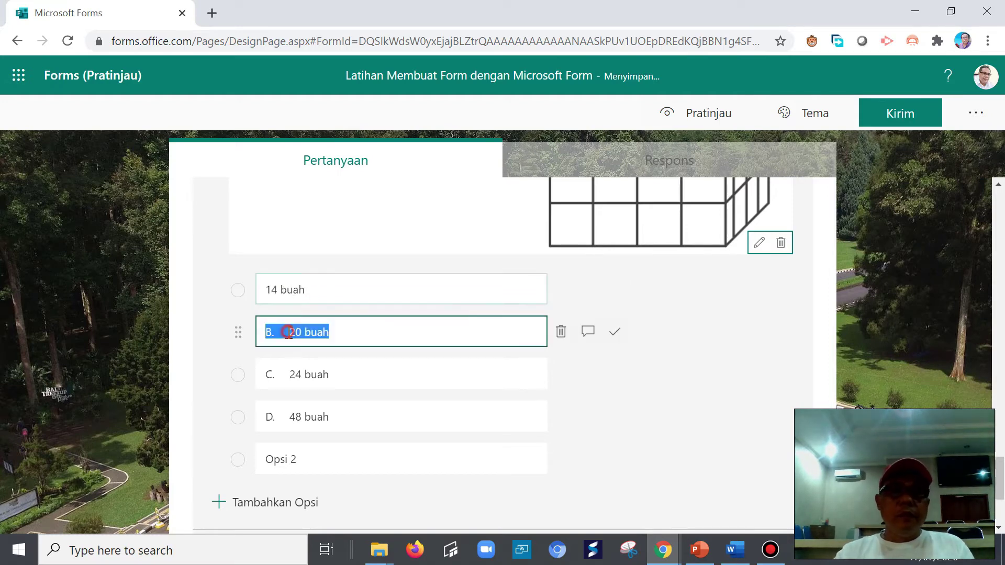
click(291, 333)
key(BackSpace)
key(BackSpace)
key(BackSpace)
triple_click(291, 375)
click(289, 374)
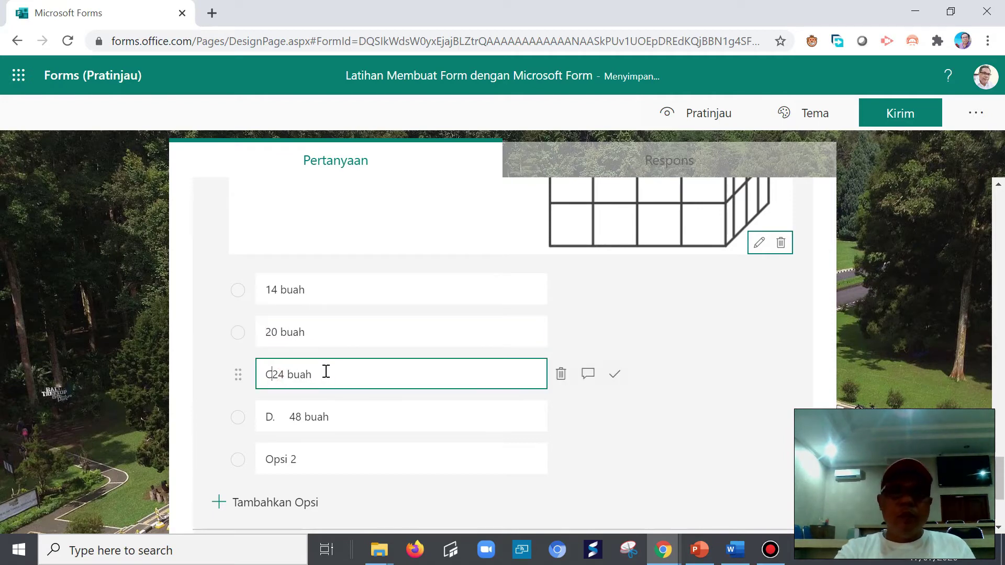
triple_click(292, 416)
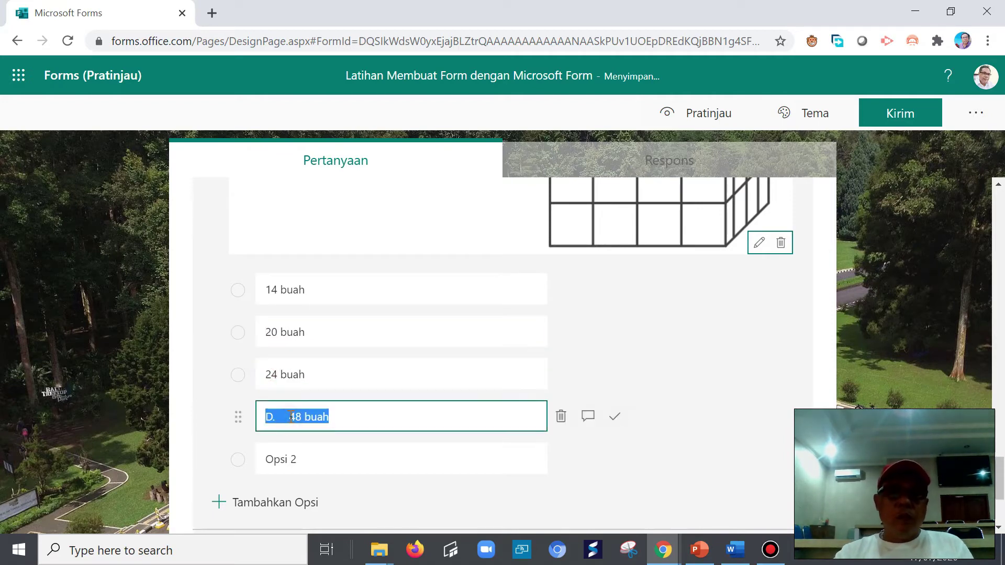
click(291, 416)
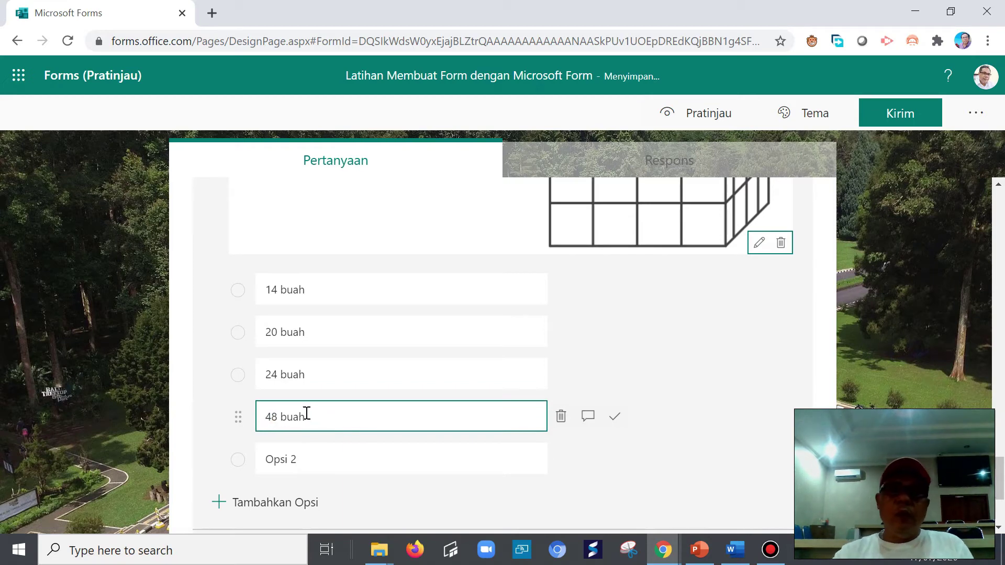
- Mark 24 buah as the correct answer and delete the empty Opsi 2
click(614, 374)
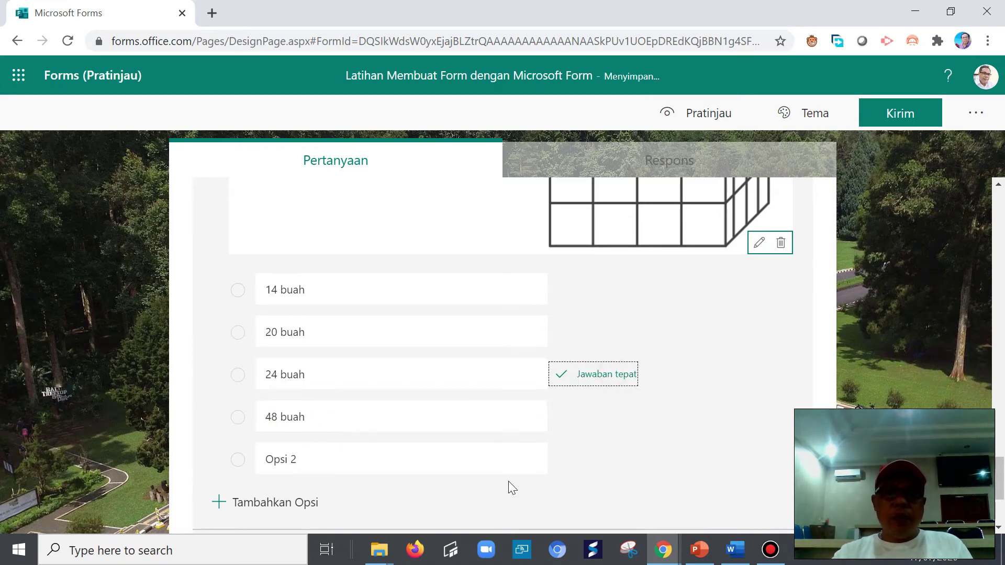
click(561, 462)
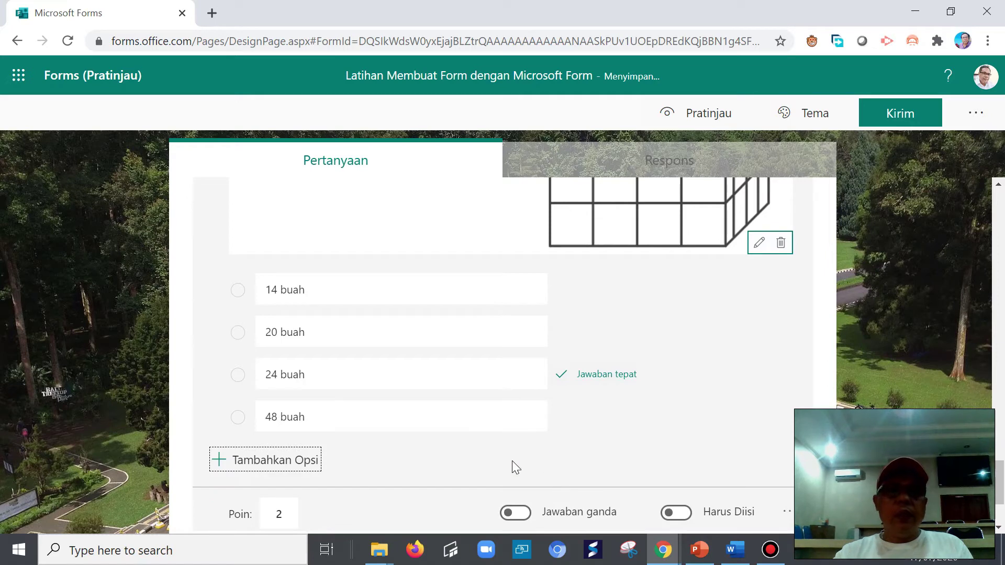
scroll(350, 501, down, 2)
scroll(370, 426, up, 10)
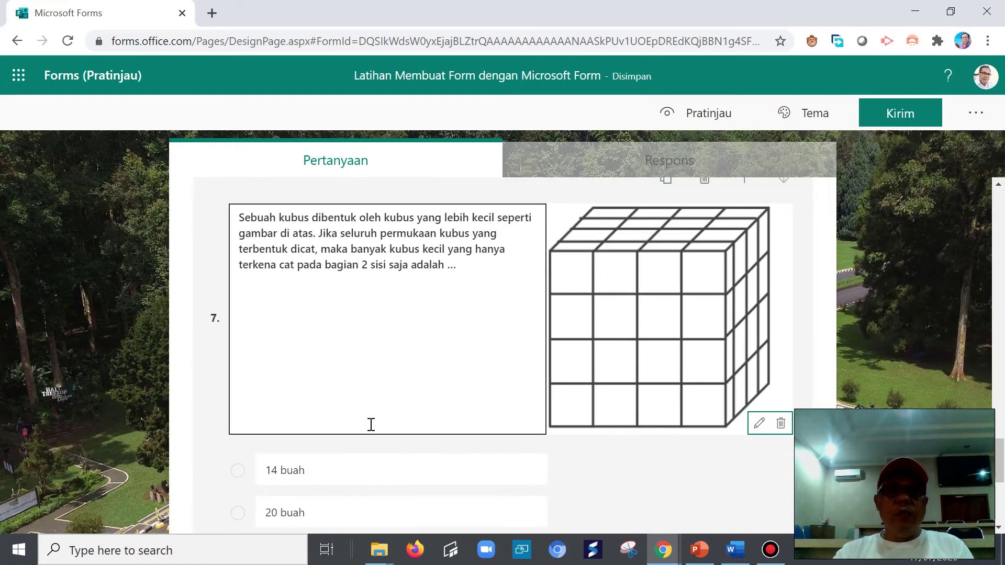
scroll(371, 424, up, 5)
scroll(381, 433, down, 6)
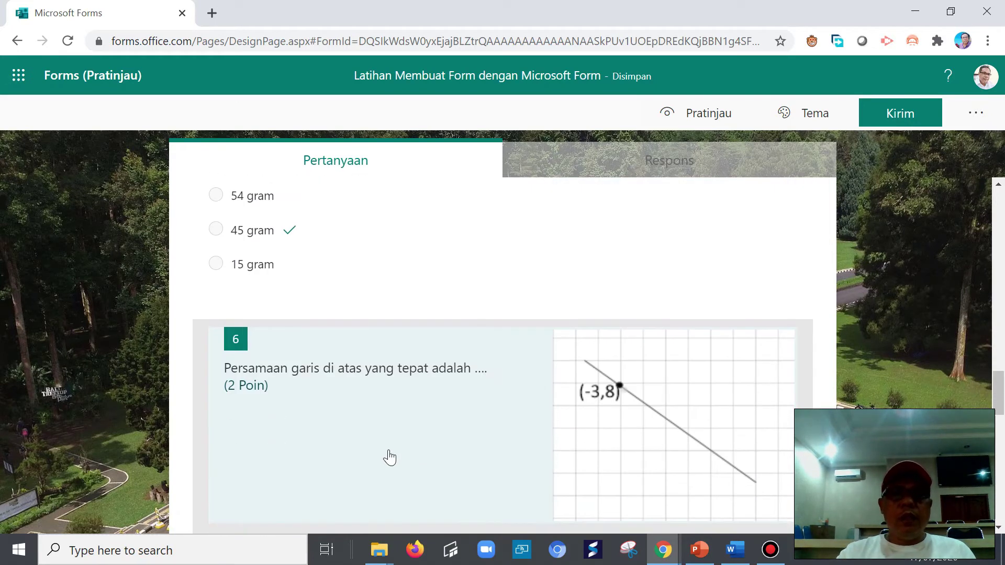
scroll(393, 448, down, 6)
scroll(397, 460, down, 3)
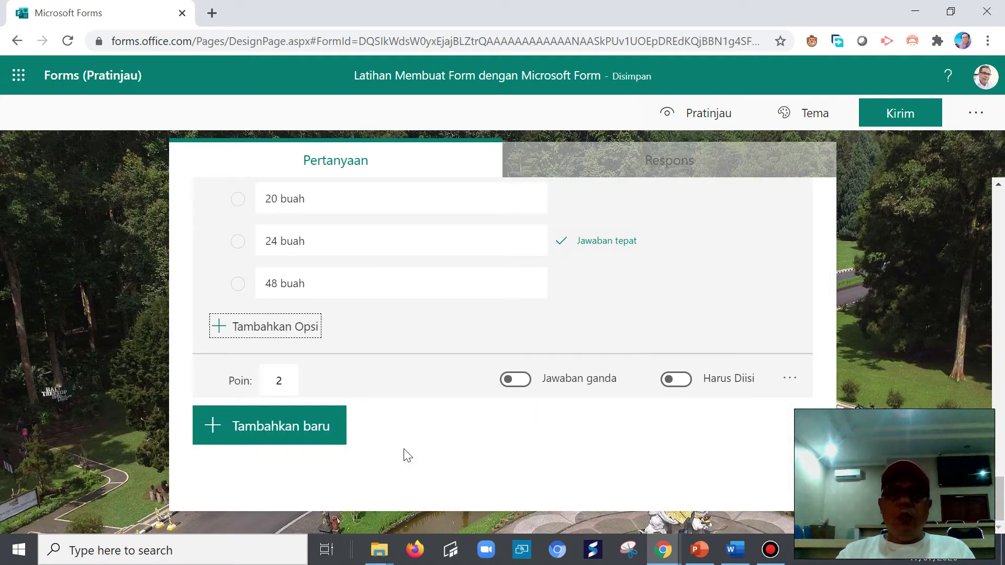
click(233, 439)
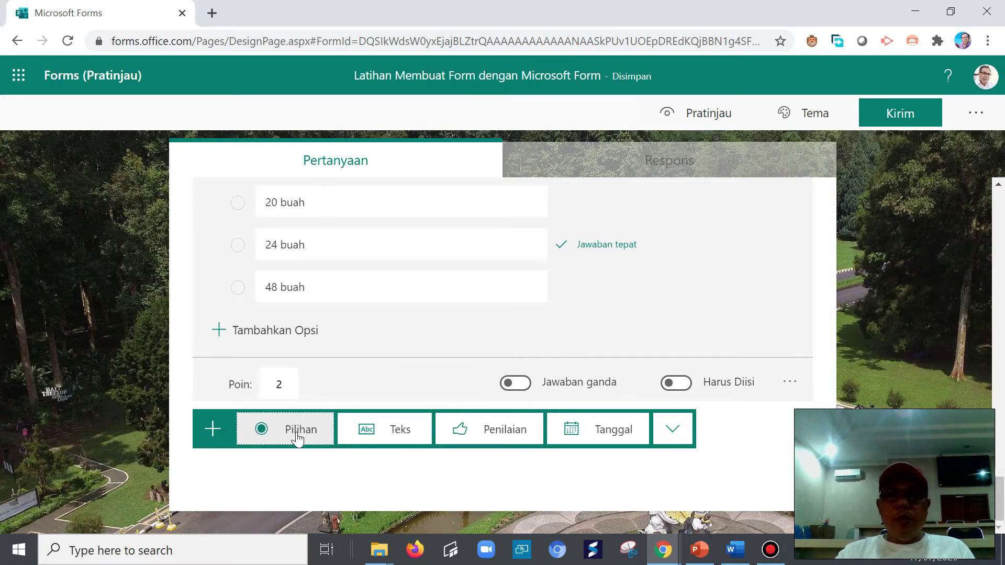
- Add choice question 8, then show the Word grid scrolled up to question 1
click(296, 430)
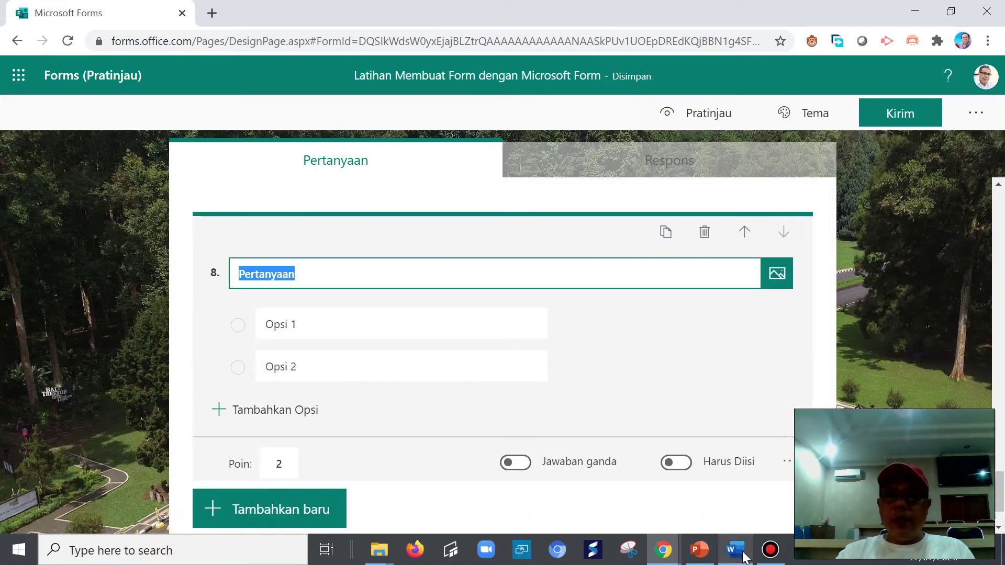
click(735, 549)
drag(996, 353, 1004, 144)
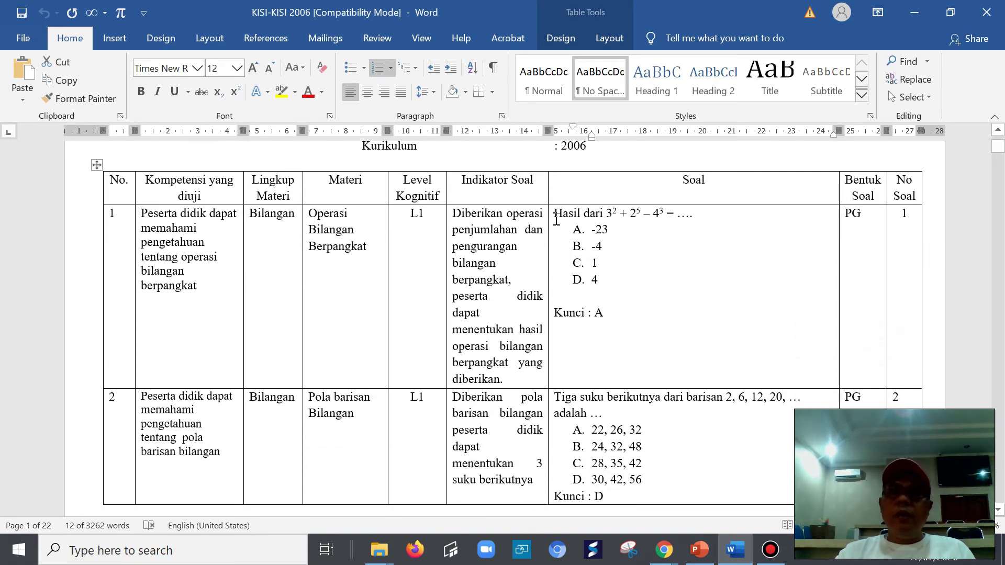
- Copy the 'Hasil dari…' stem from Word into question 8's title, deleting the stray 2
drag(554, 217, 699, 215)
right_click(669, 213)
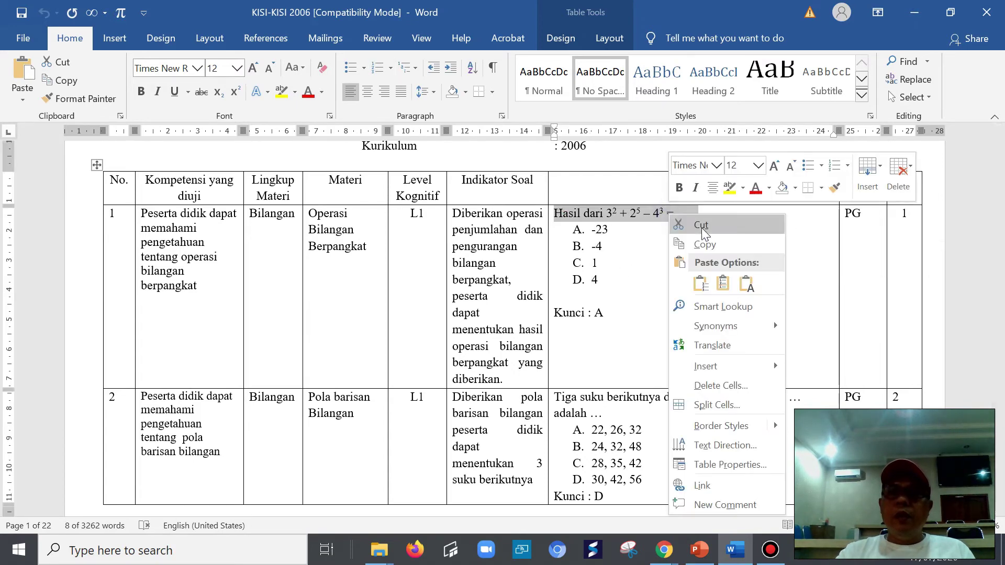
click(703, 243)
click(732, 552)
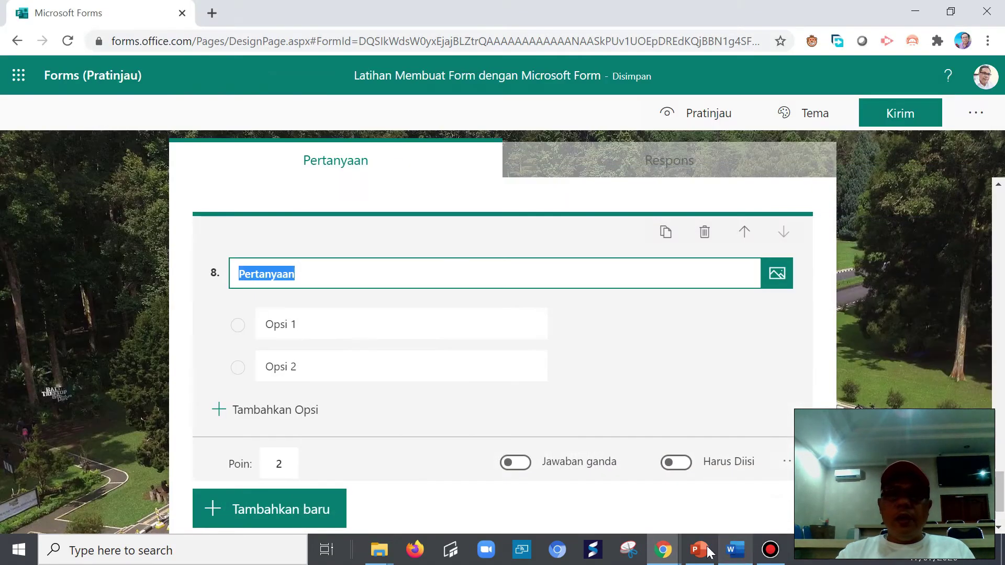
right_click(320, 268)
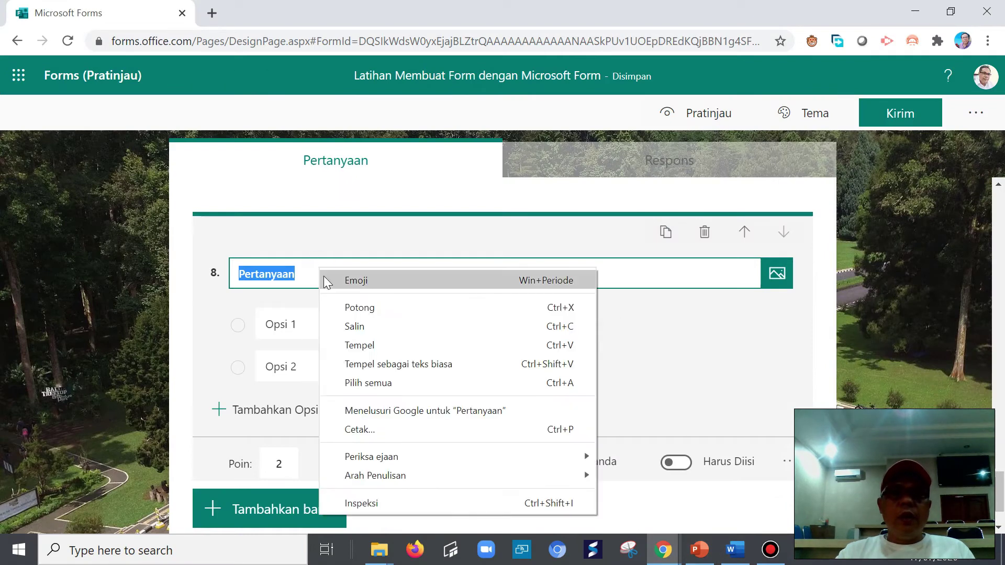
click(370, 341)
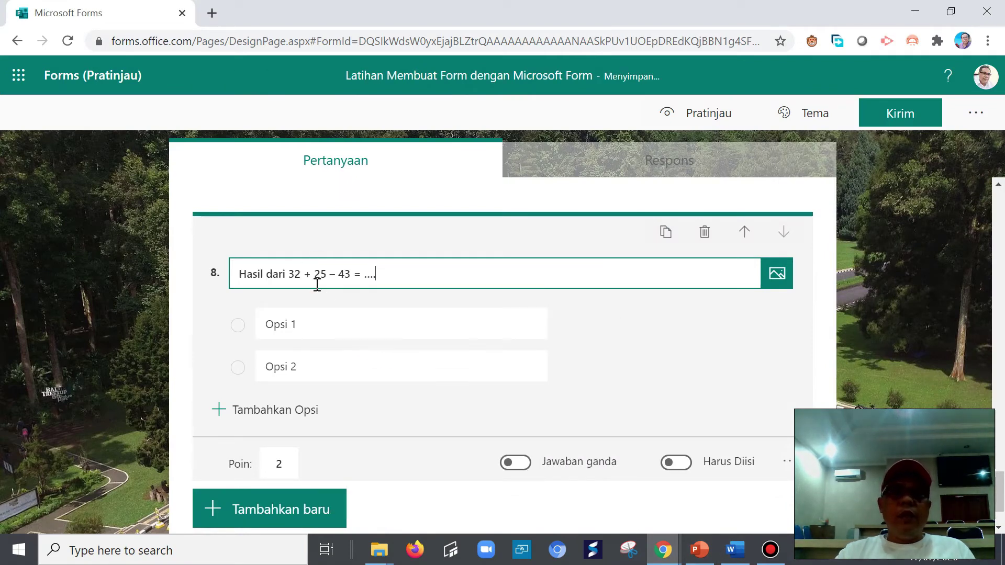
click(301, 275)
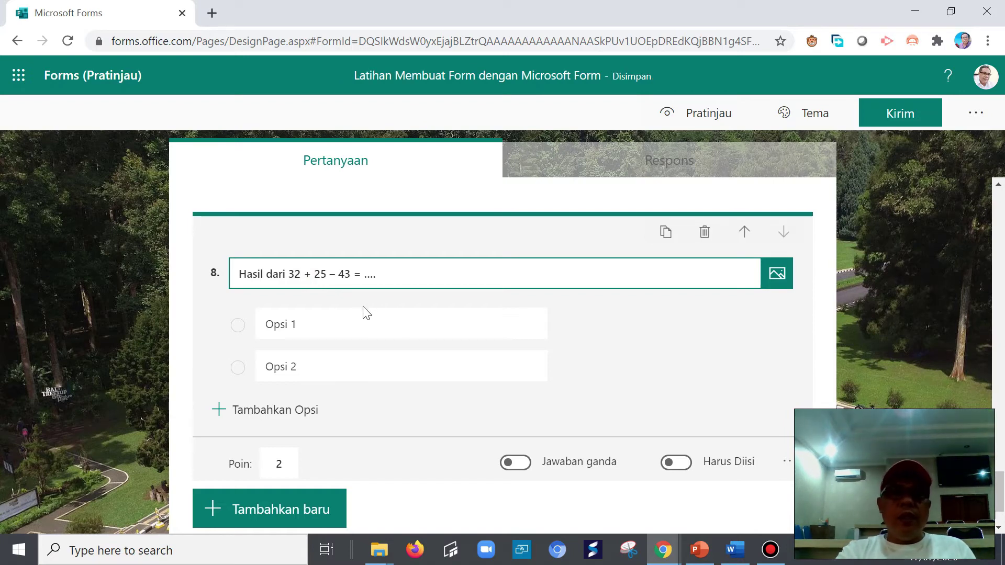
key(BackSpace)
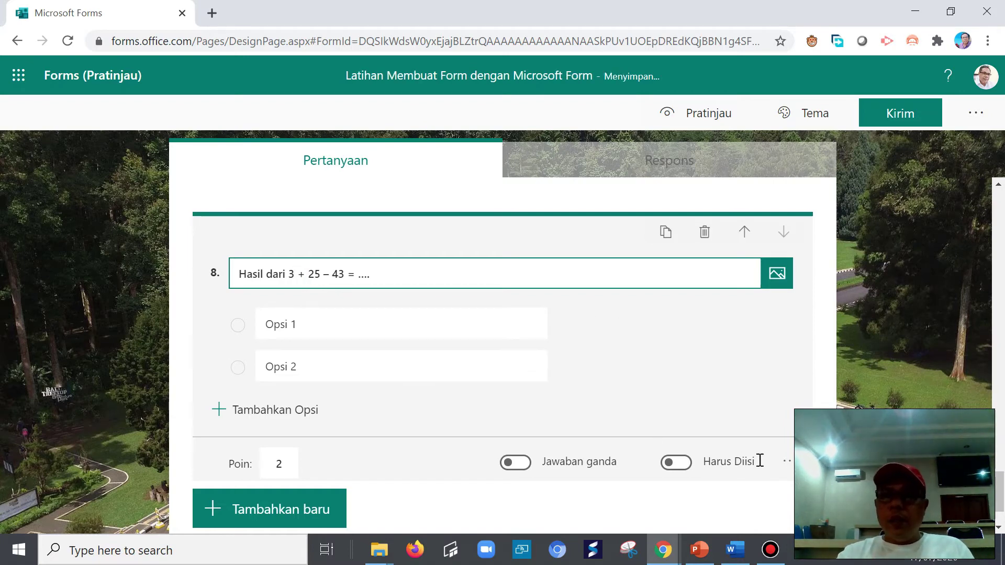
- Switch question 8 to Math mode and shorten its title to 'Hasil dari'
click(788, 463)
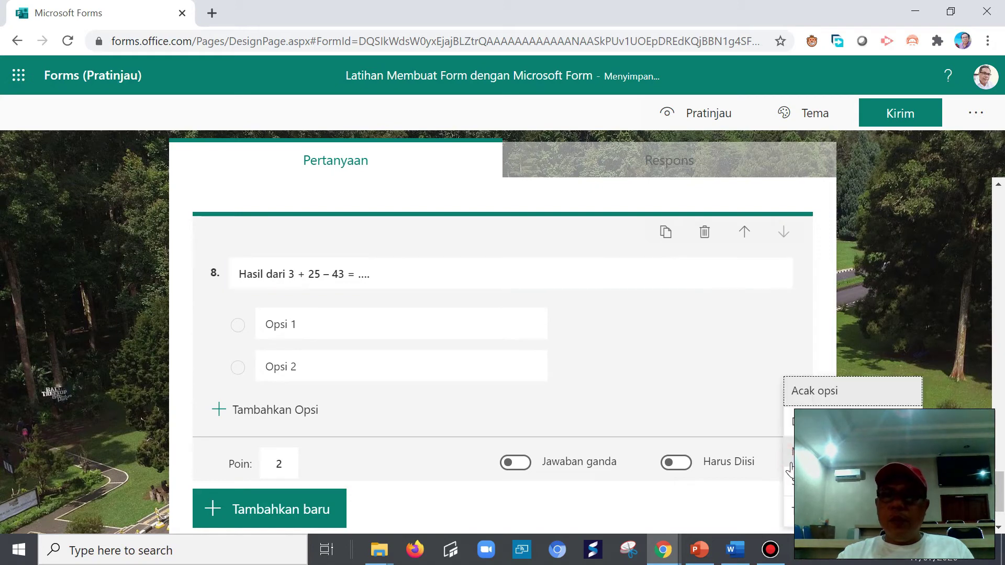
click(837, 451)
click(273, 313)
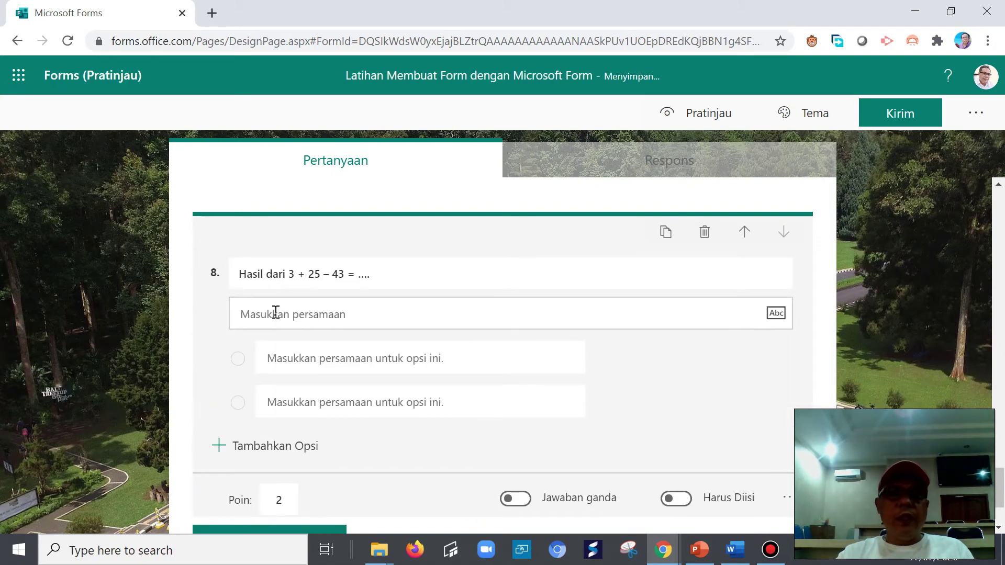
drag(239, 275, 305, 285)
text(Hasil dari)
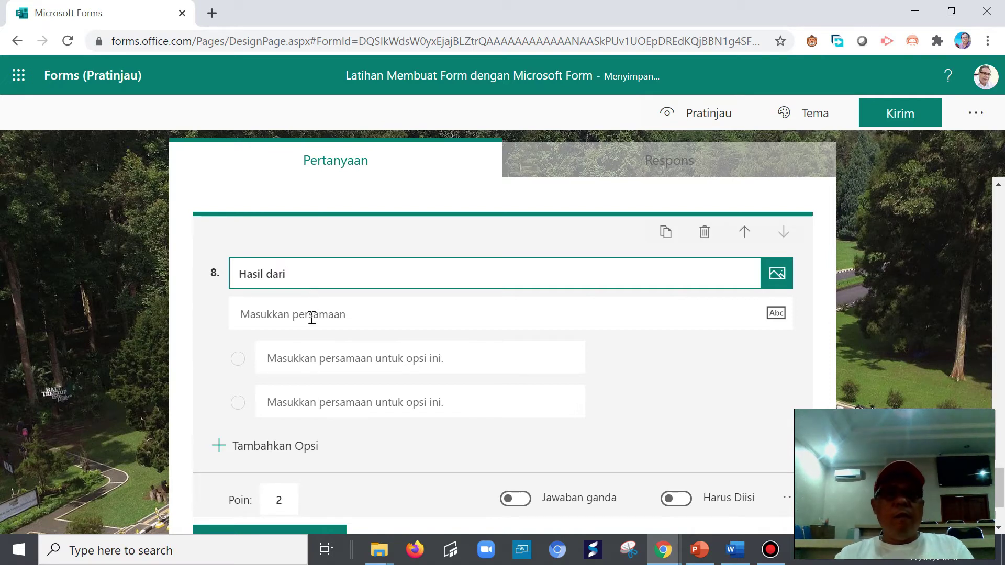
click(310, 318)
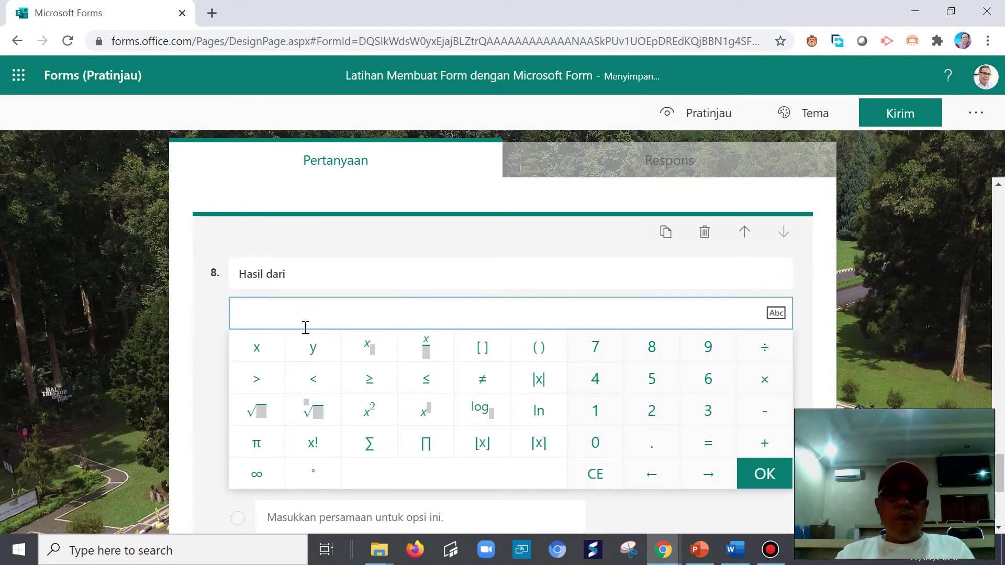
click(747, 559)
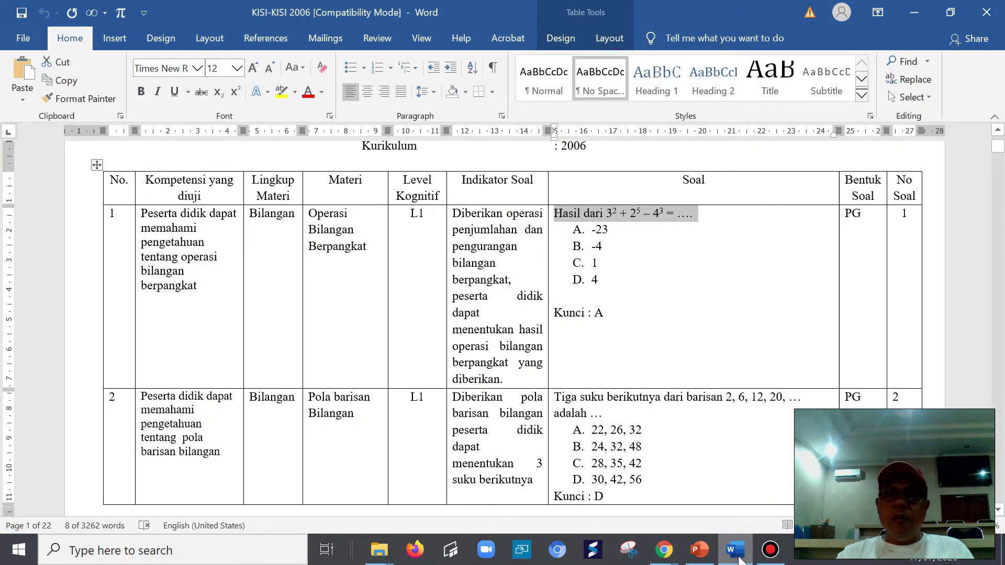
- Begin the equation with 3² + 2, checking it against the Word grid
click(739, 559)
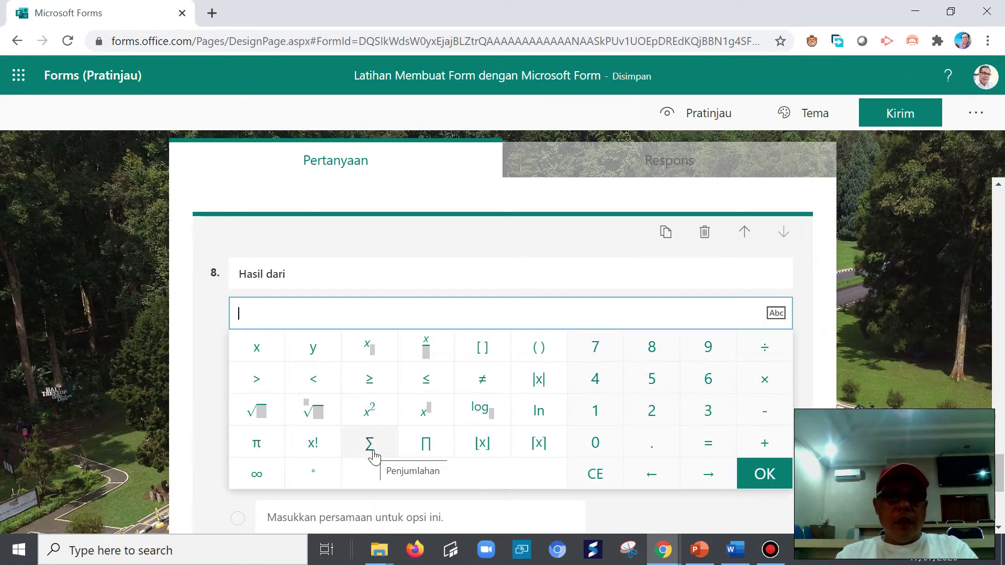
text(3)
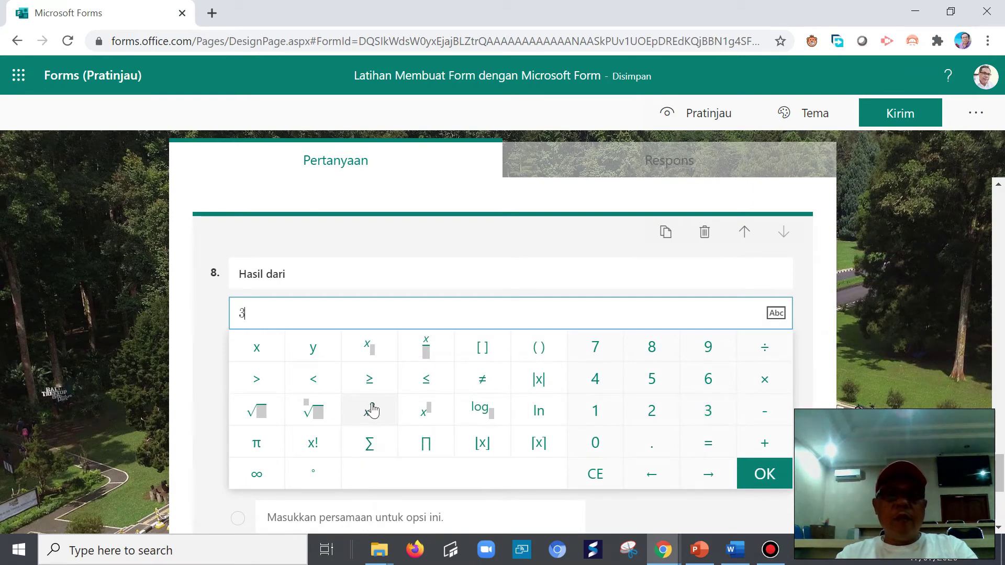
click(373, 413)
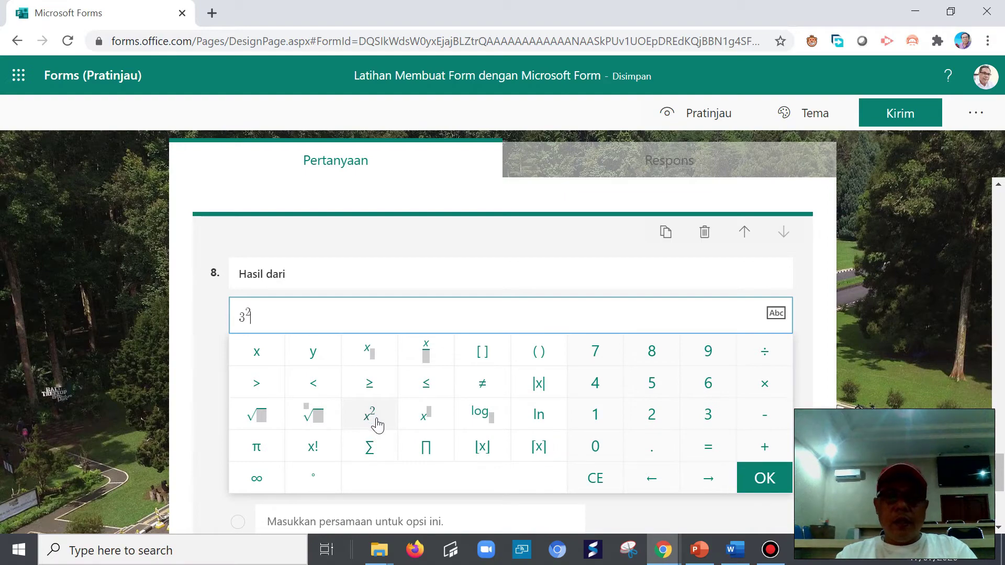
text(+)
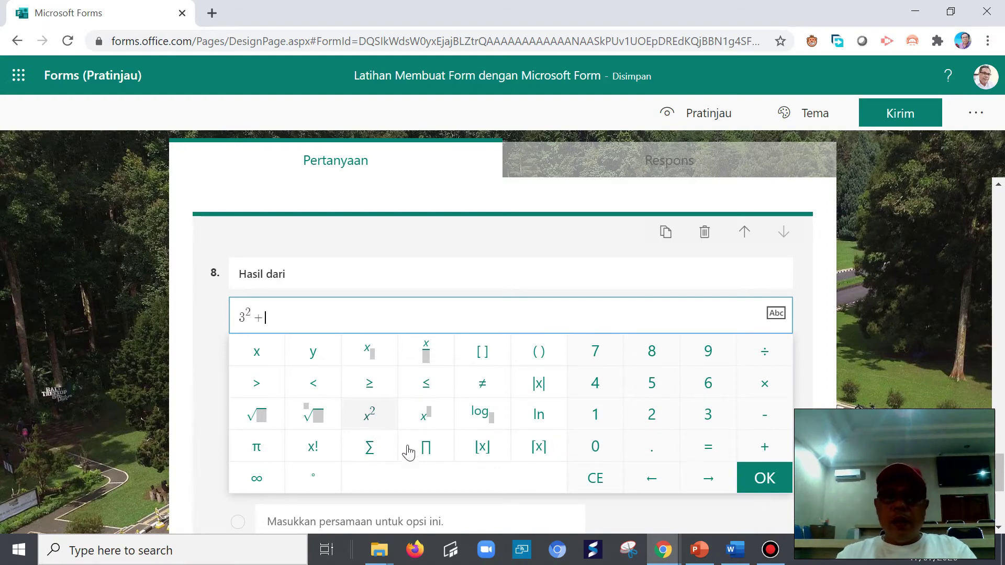
click(735, 549)
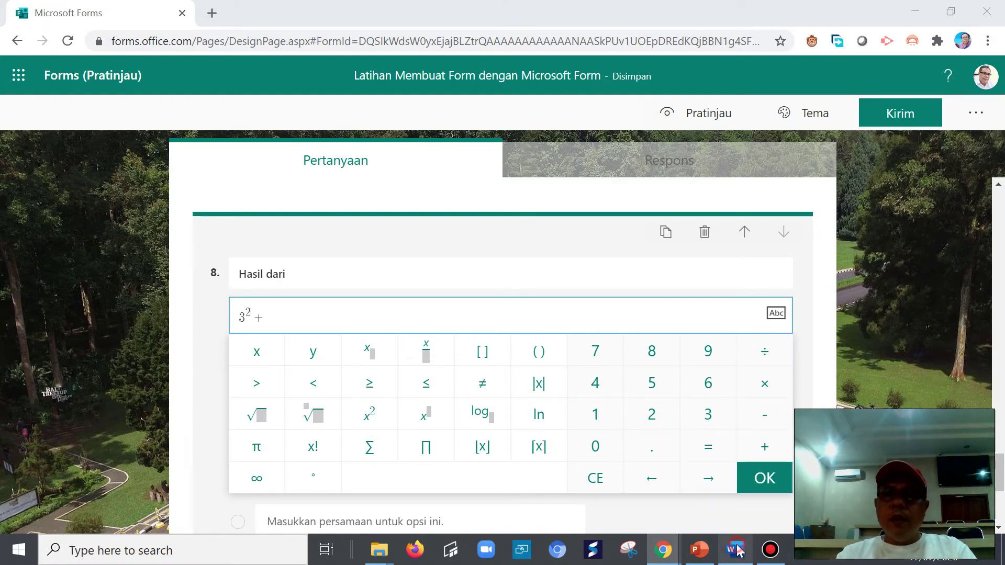
click(736, 549)
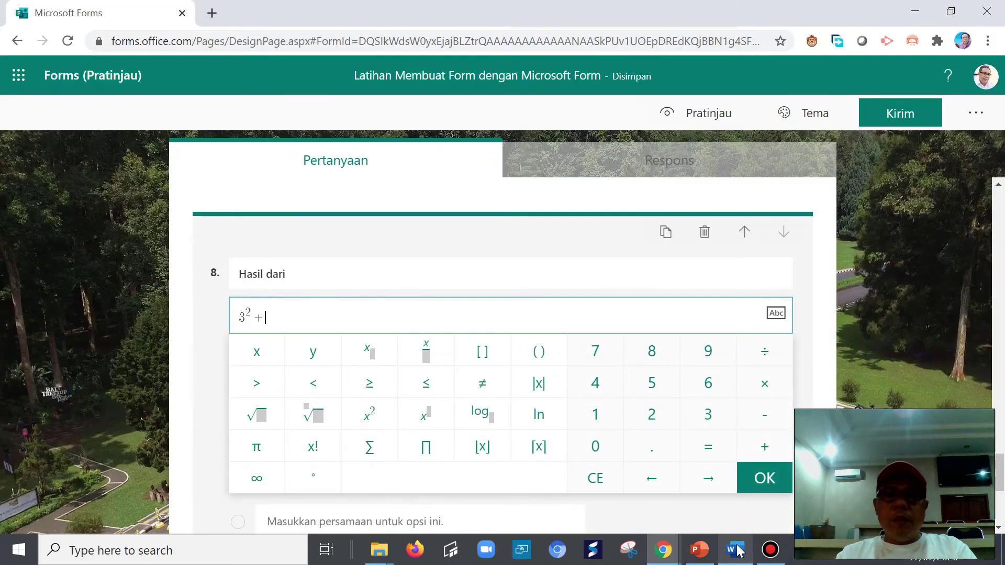
click(651, 414)
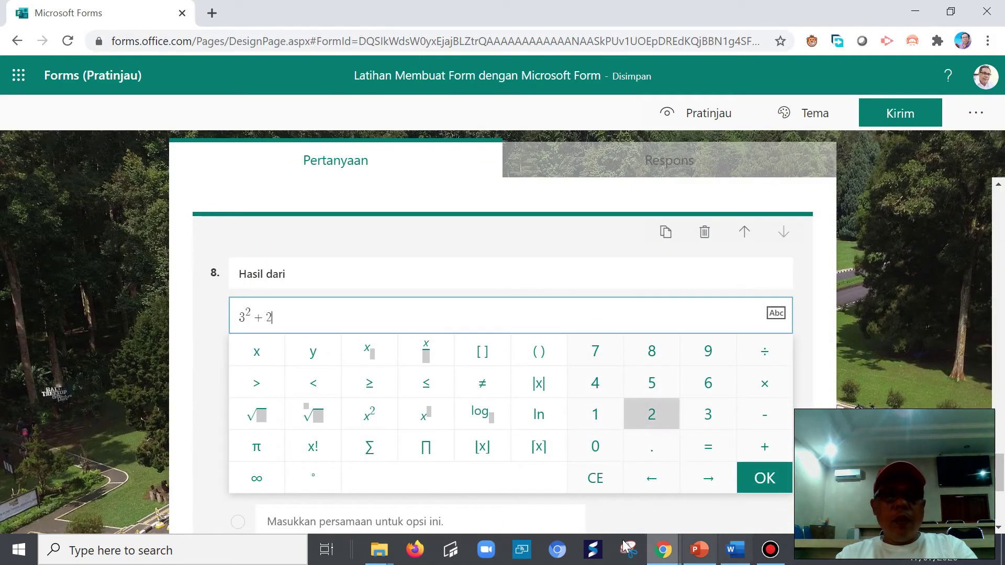
- Give the 2 an exponent of 5 and return the caret to the baseline
click(366, 415)
click(279, 310)
key(BackSpace)
text(5)
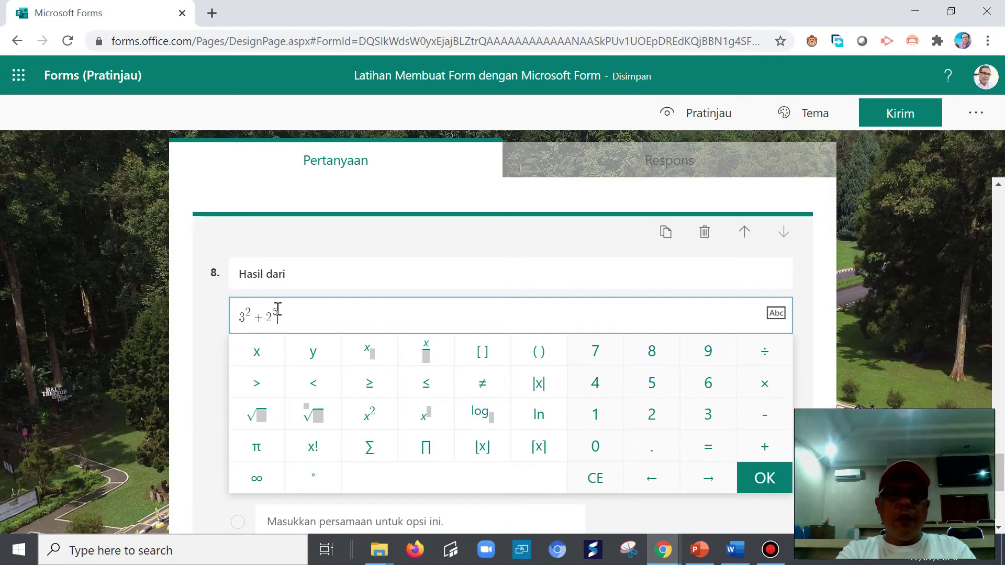
key(Right)
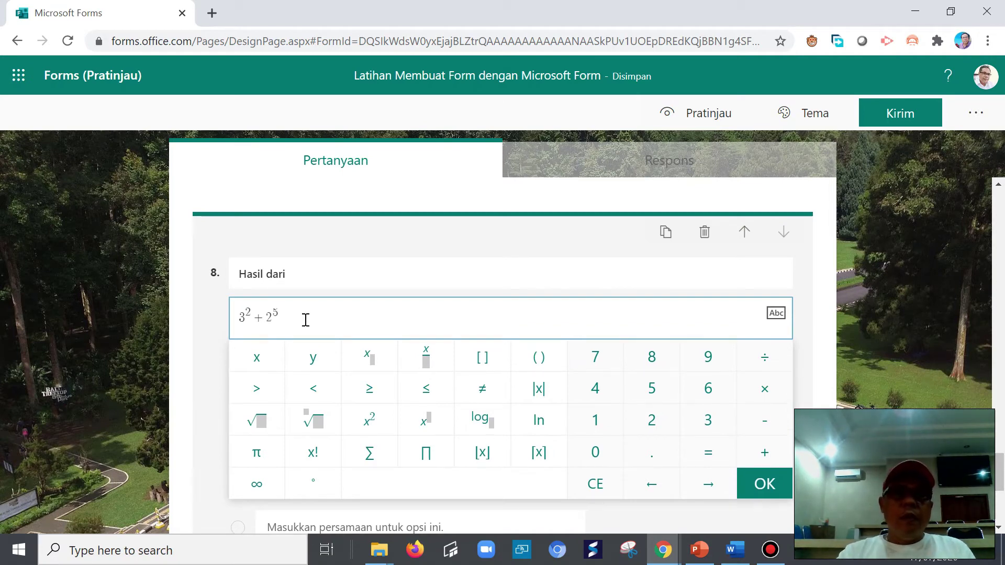
key(BackSpace)
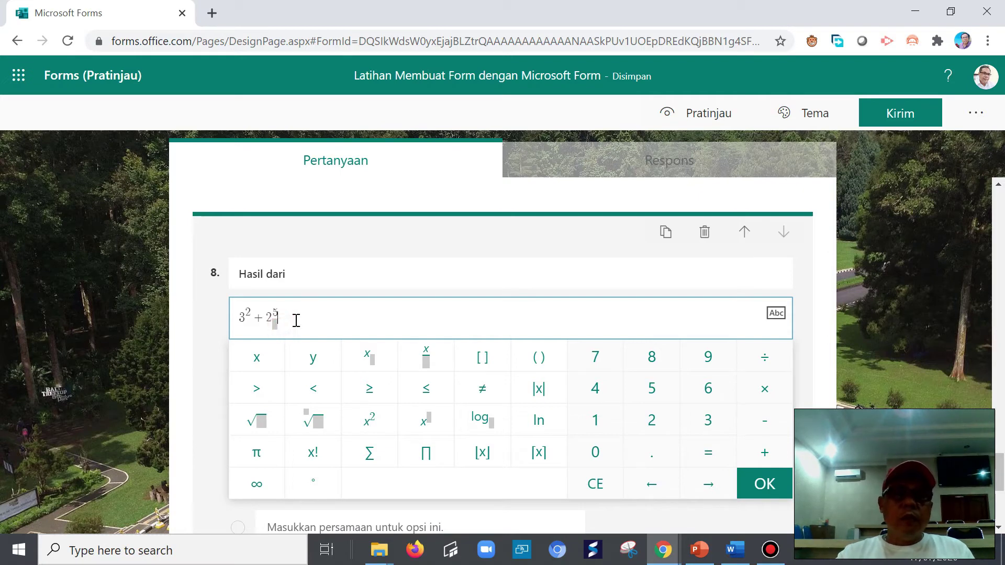
click(274, 325)
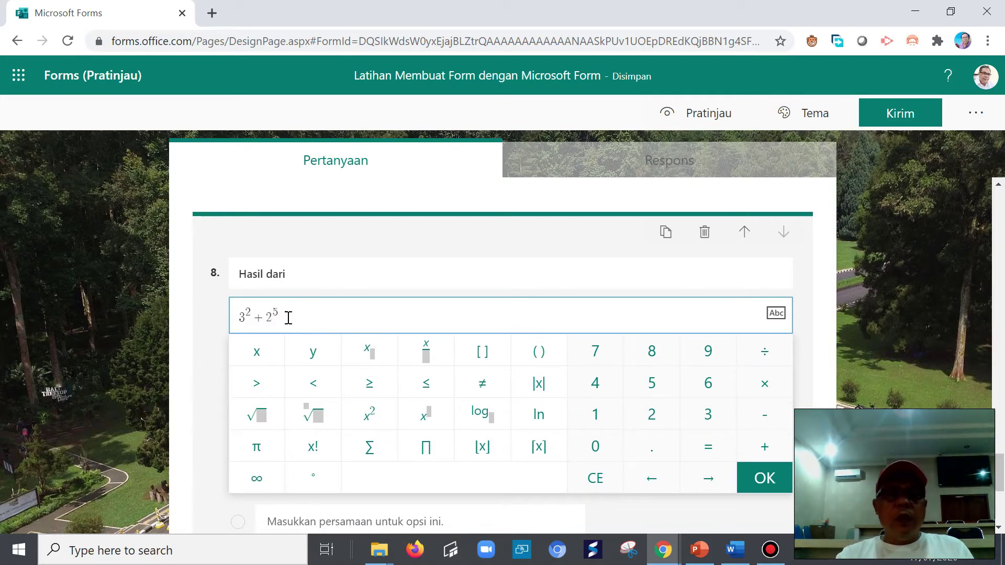
click(287, 317)
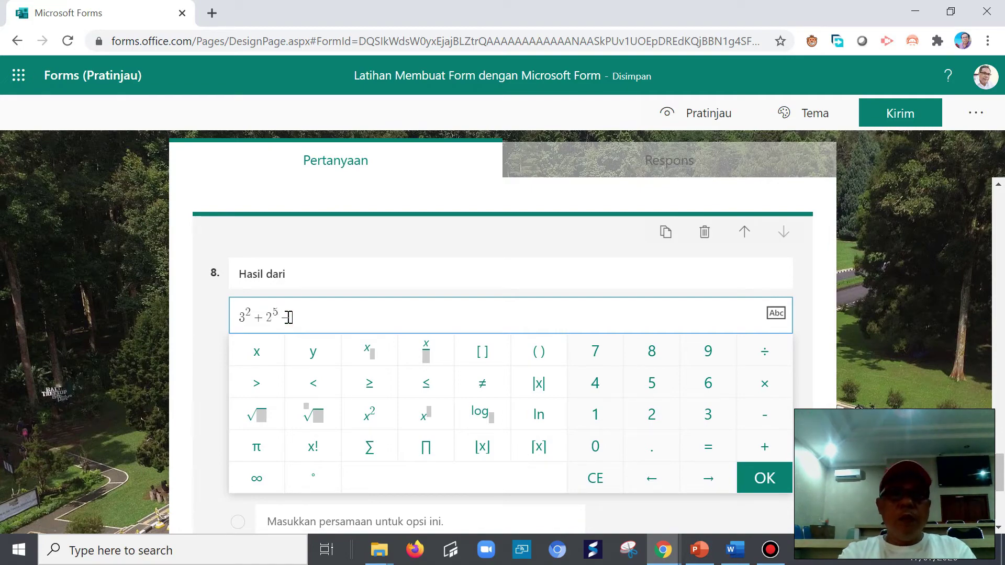
- Finish the equation as 3² + 2⁵ − 4³ = .... and confirm it
click(732, 550)
click(732, 550)
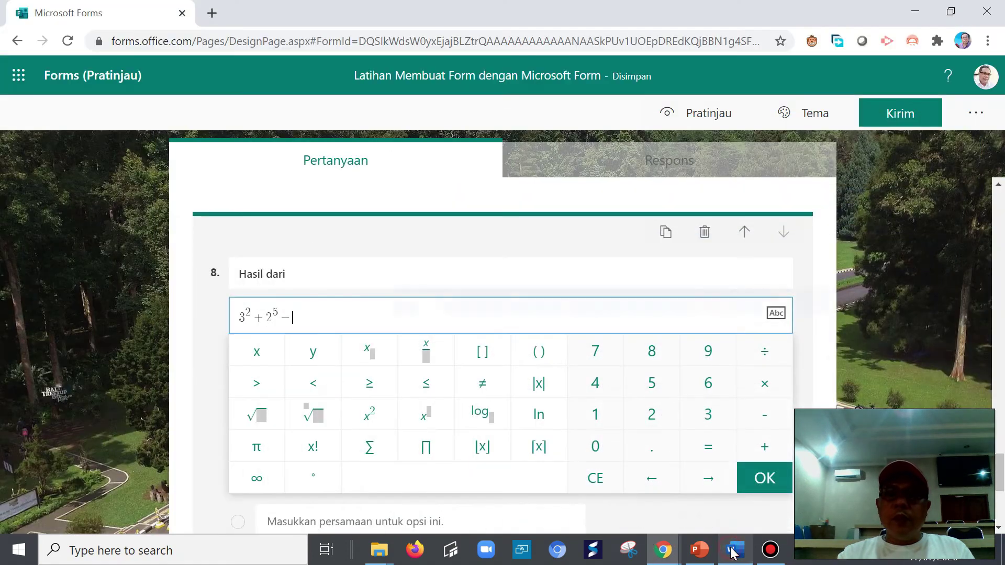
text(4)
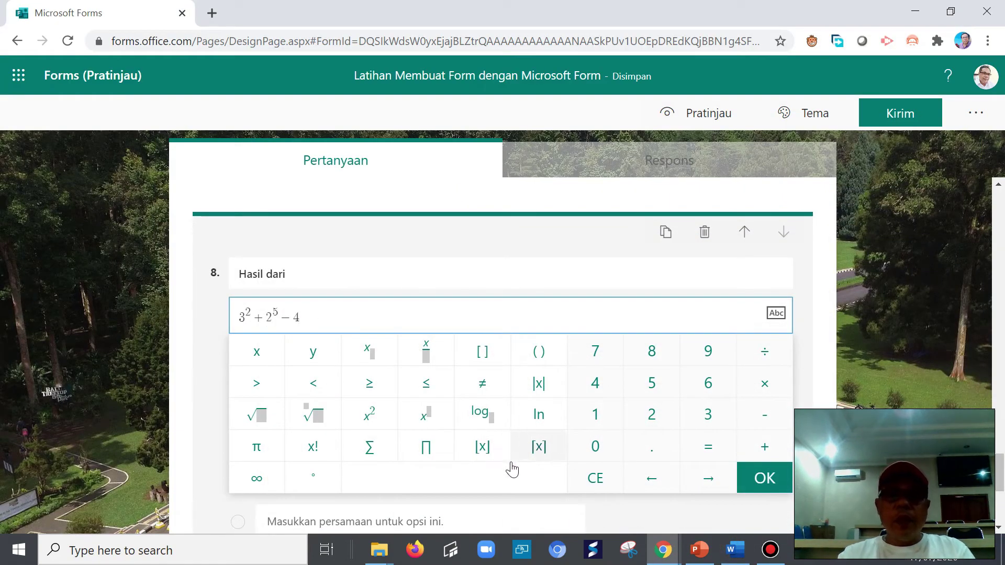
click(426, 416)
text(3 =)
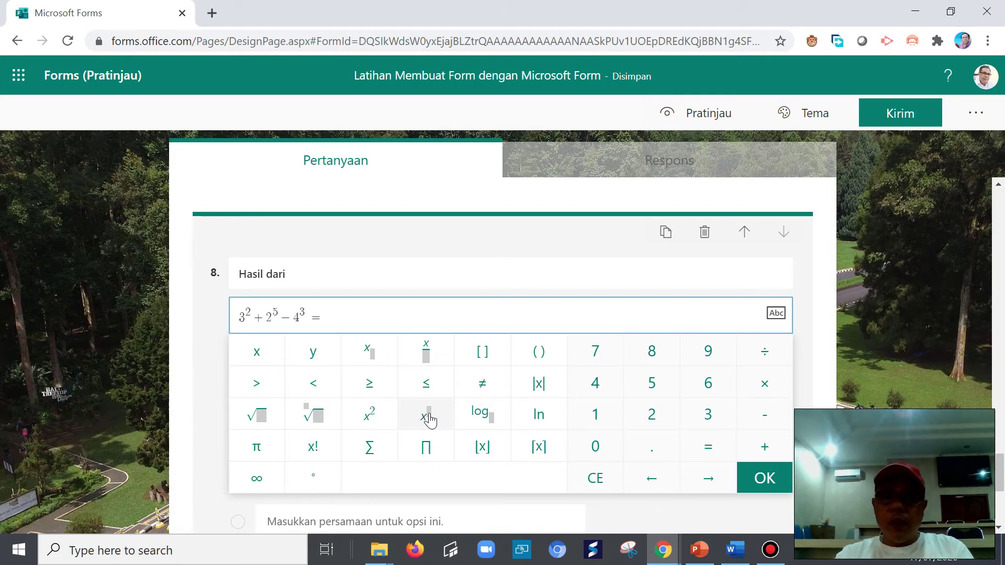
text(....)
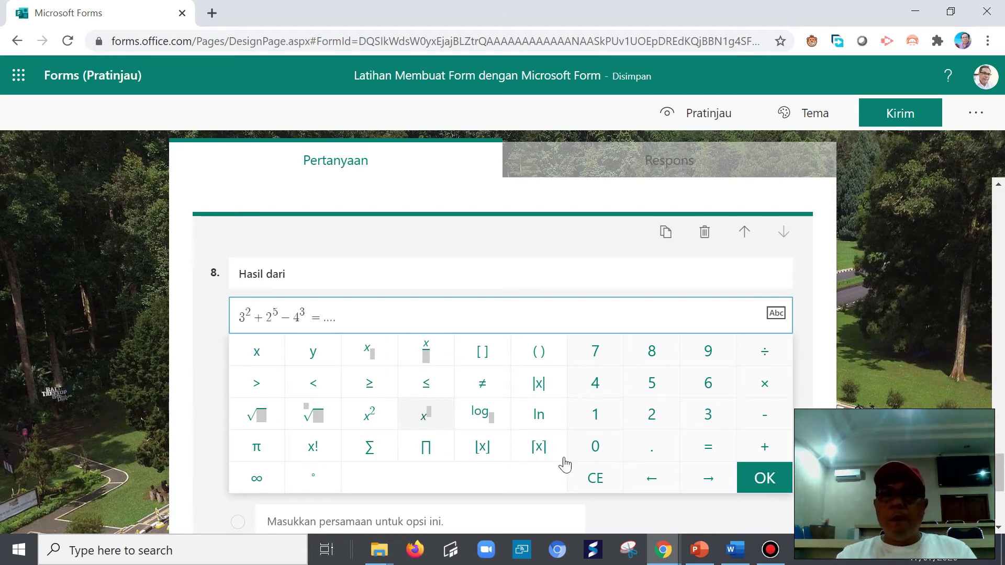
click(761, 477)
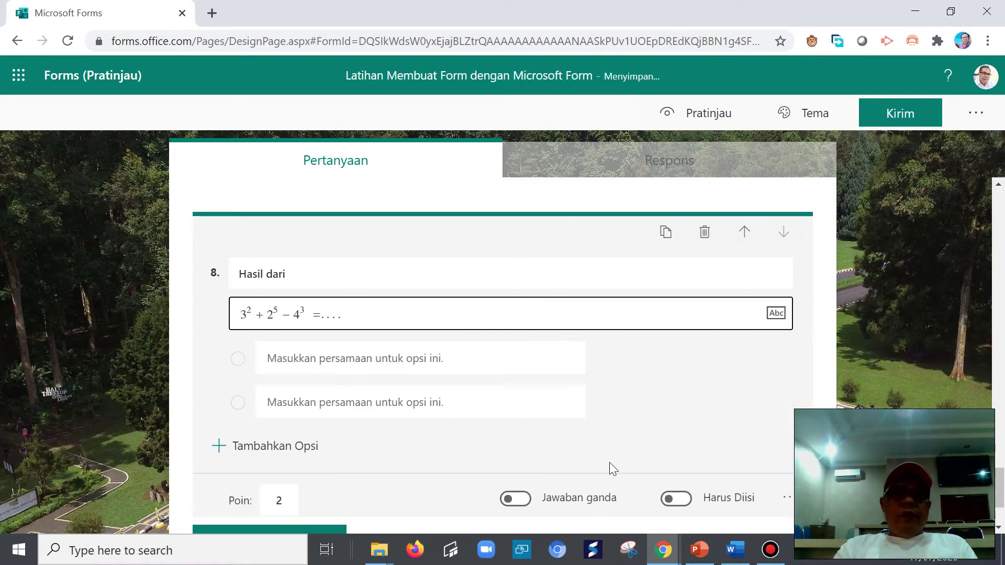
- Copy the answer options -23, -4, 1 and 4 from the Word grid
click(326, 358)
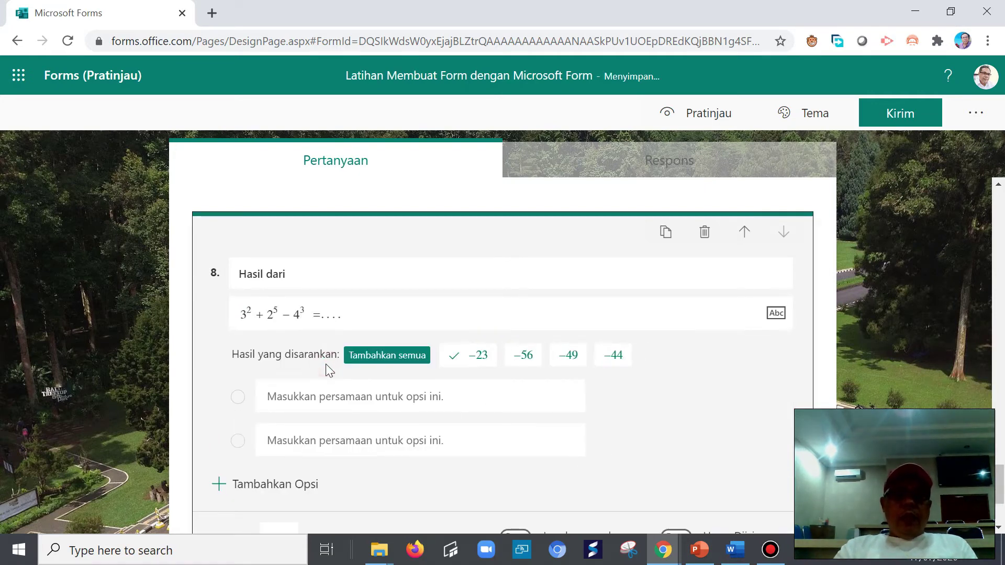
click(331, 399)
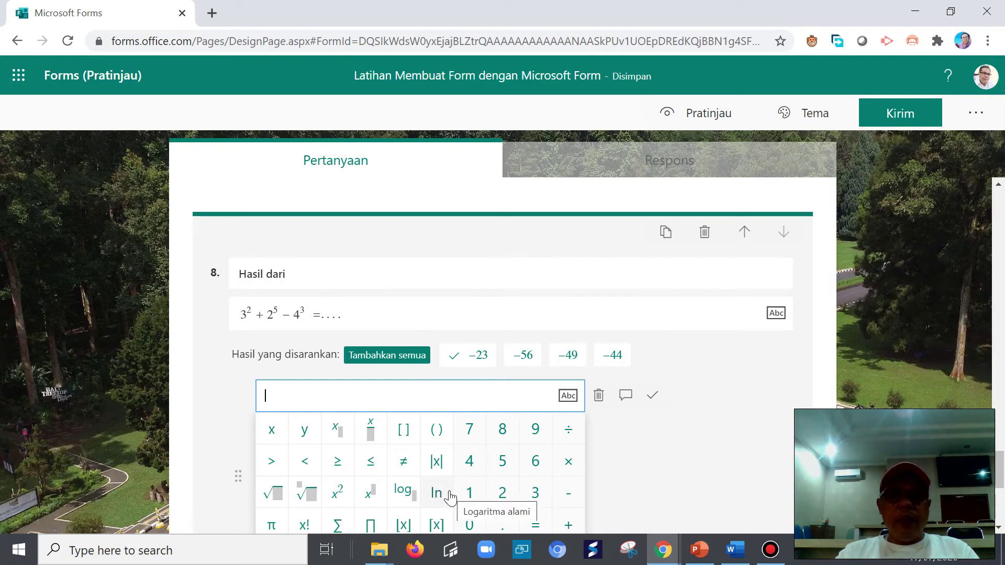
mouse_move(735, 557)
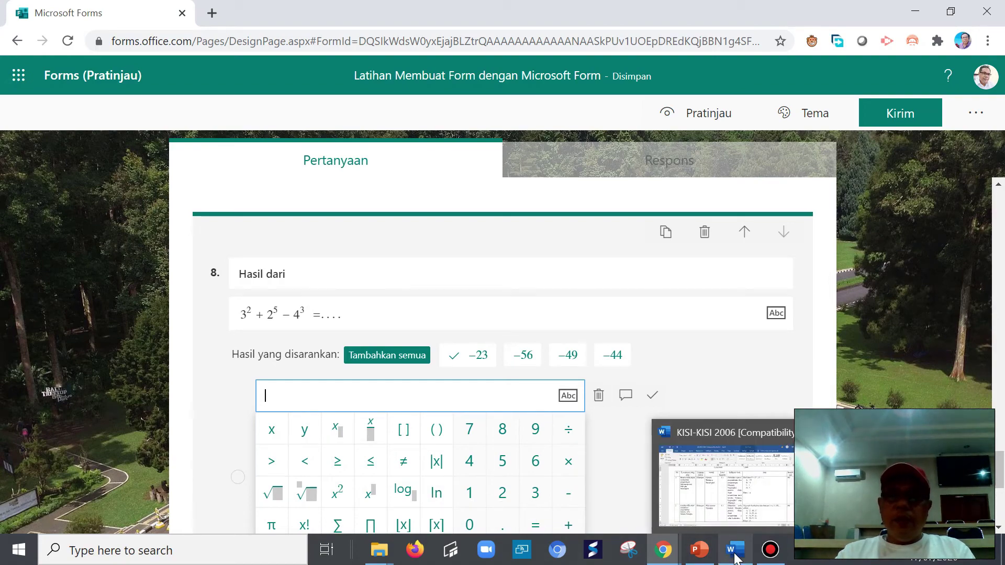
click(745, 495)
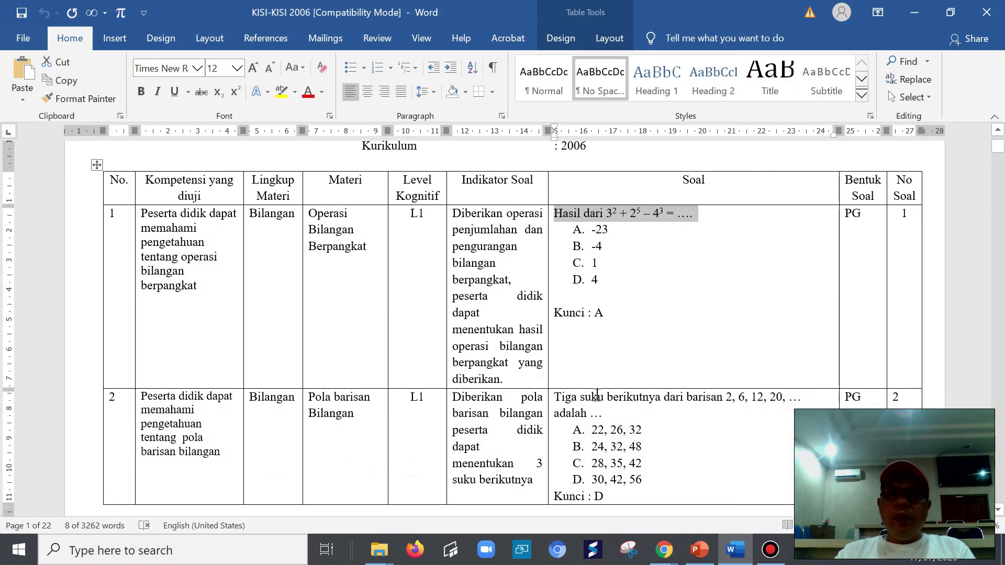
drag(589, 228, 597, 281)
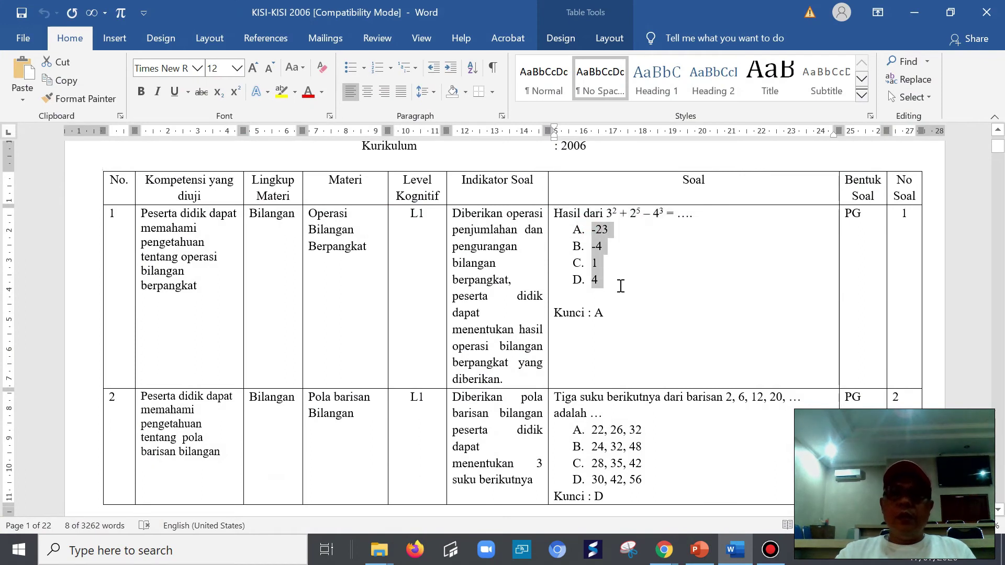
right_click(601, 234)
click(643, 202)
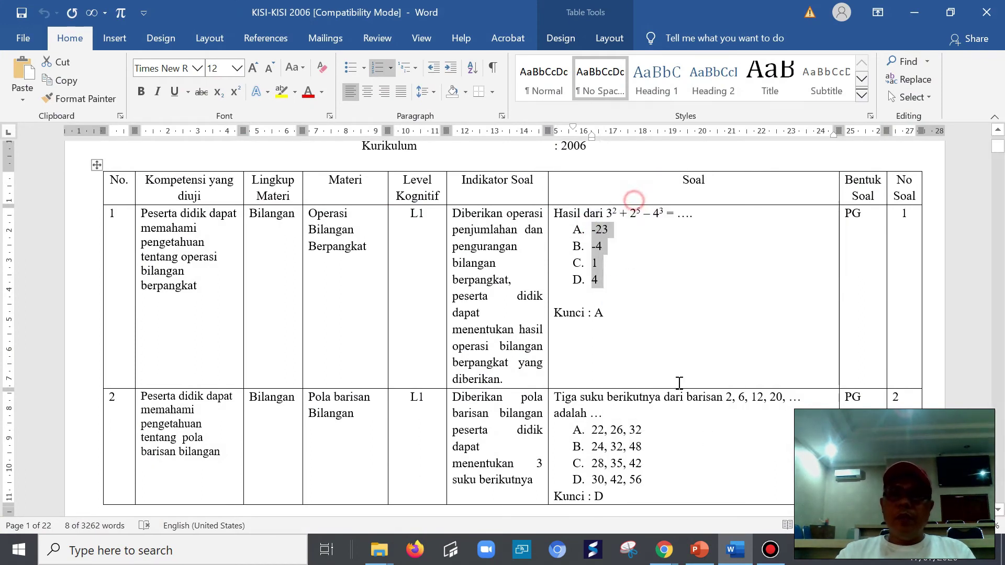
- Return to question 8 in Forms and try pasting into the answer option
click(663, 549)
click(714, 507)
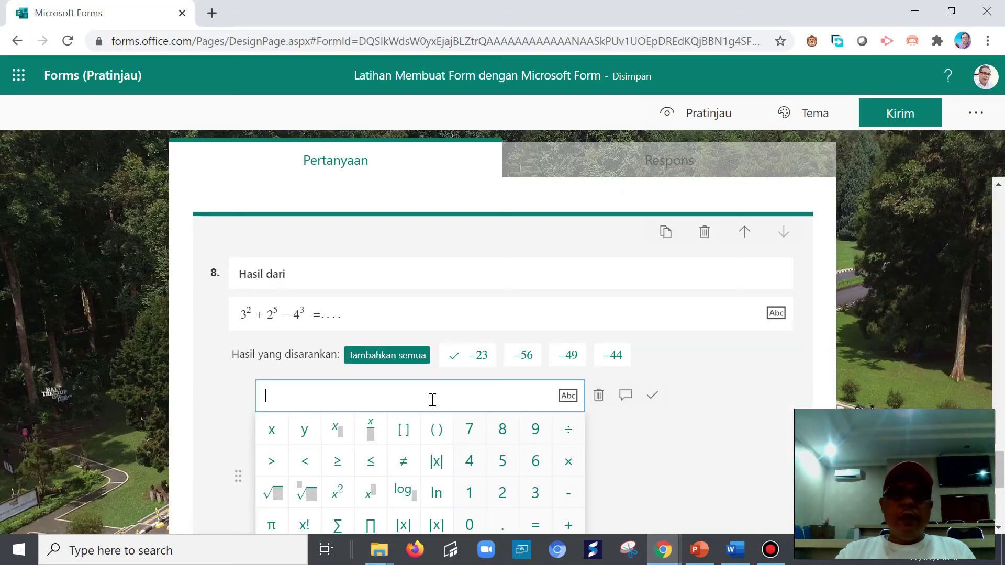
right_click(280, 395)
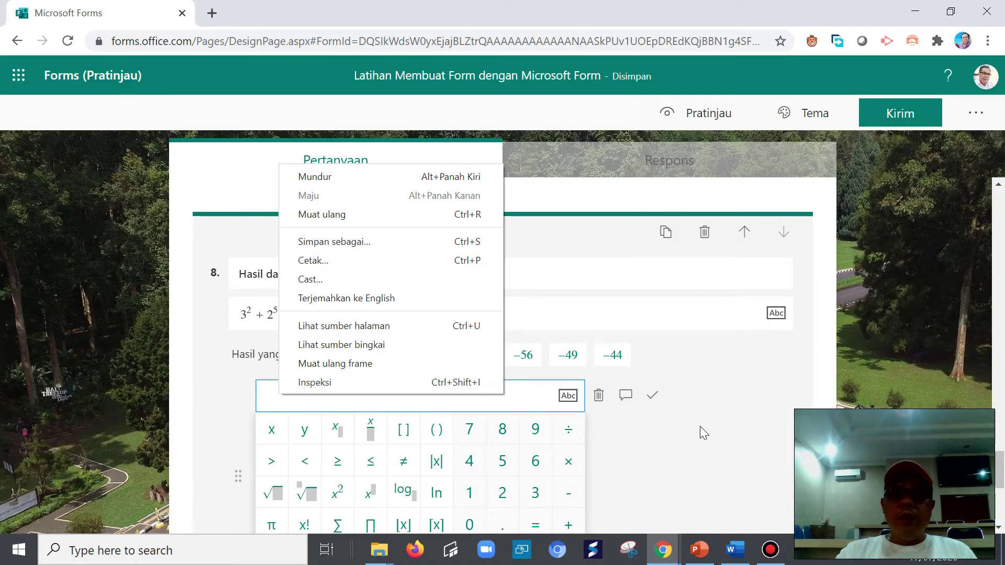
click(599, 401)
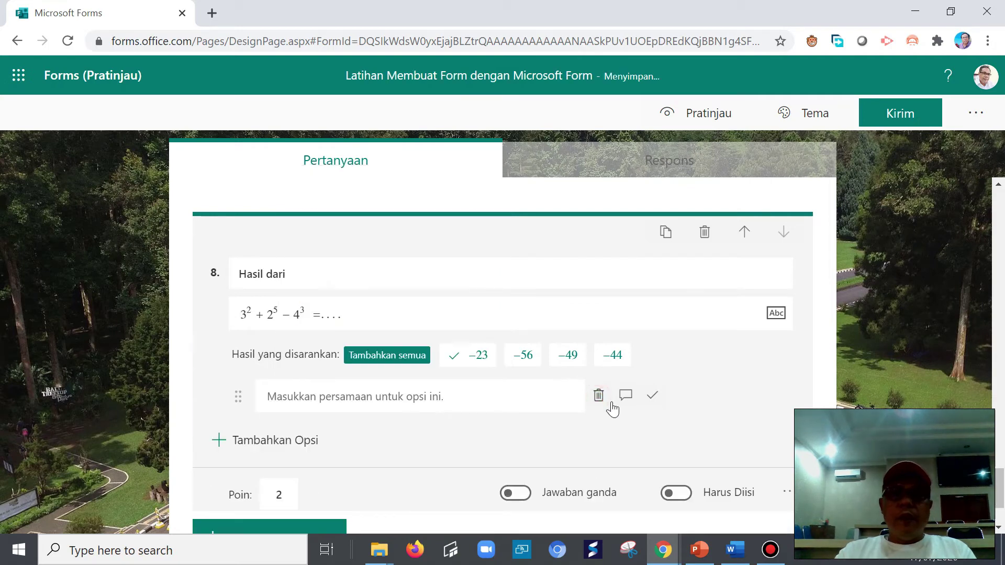
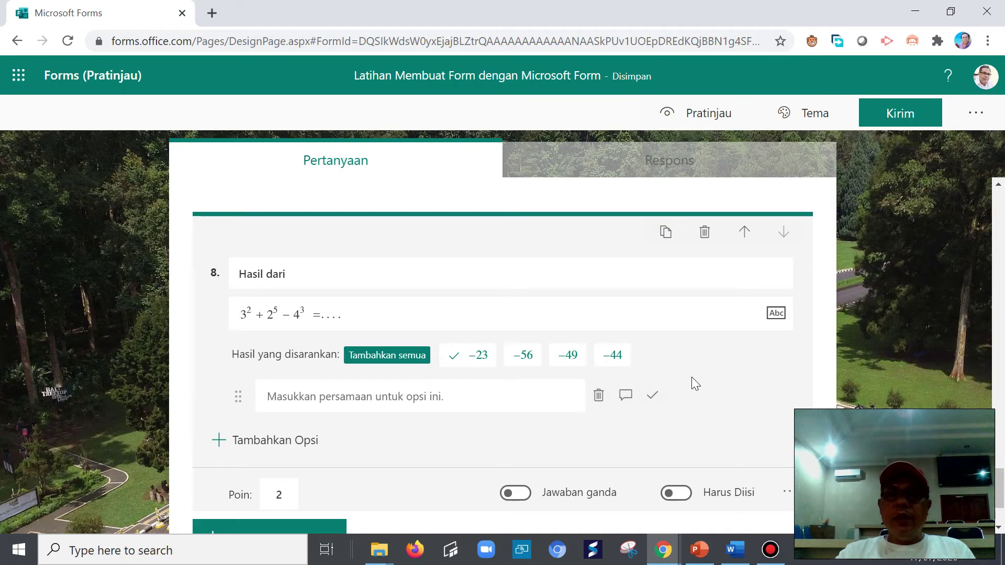
- Add the suggested options −23, −56, −49 and −44 to question 8, then bring up the KISI-KISI 2006 document in Word
click(788, 491)
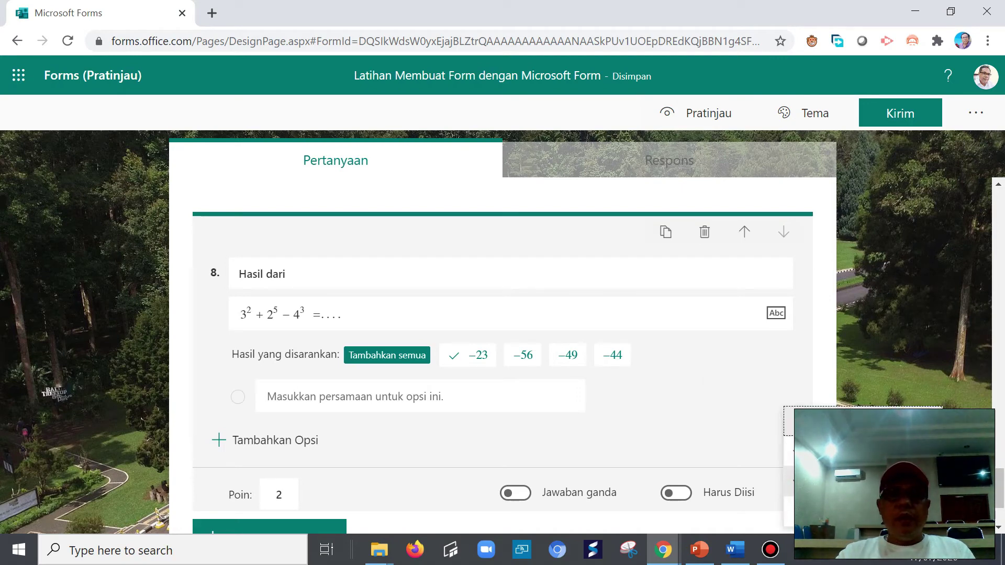
click(325, 364)
click(350, 362)
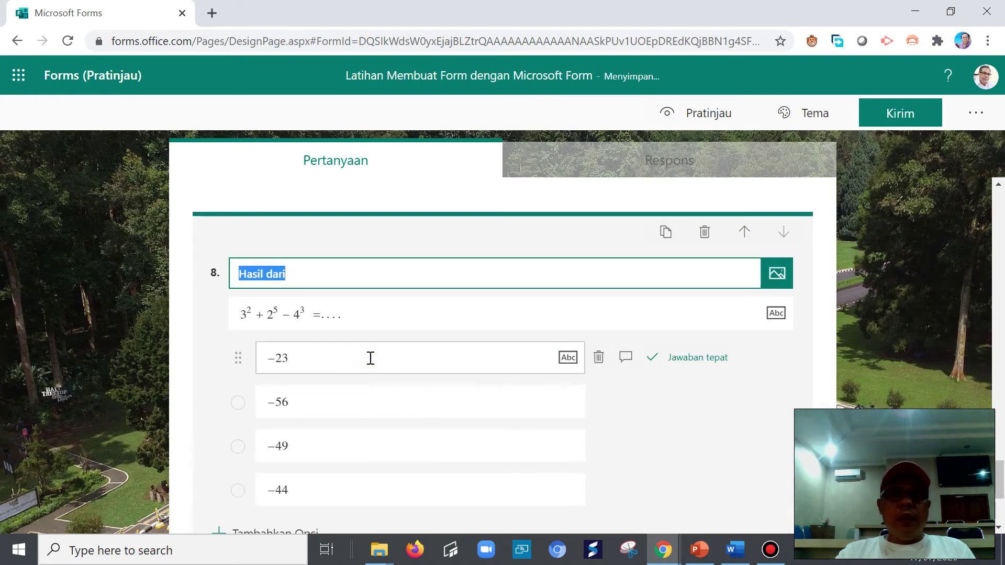
scroll(354, 435, down, 2)
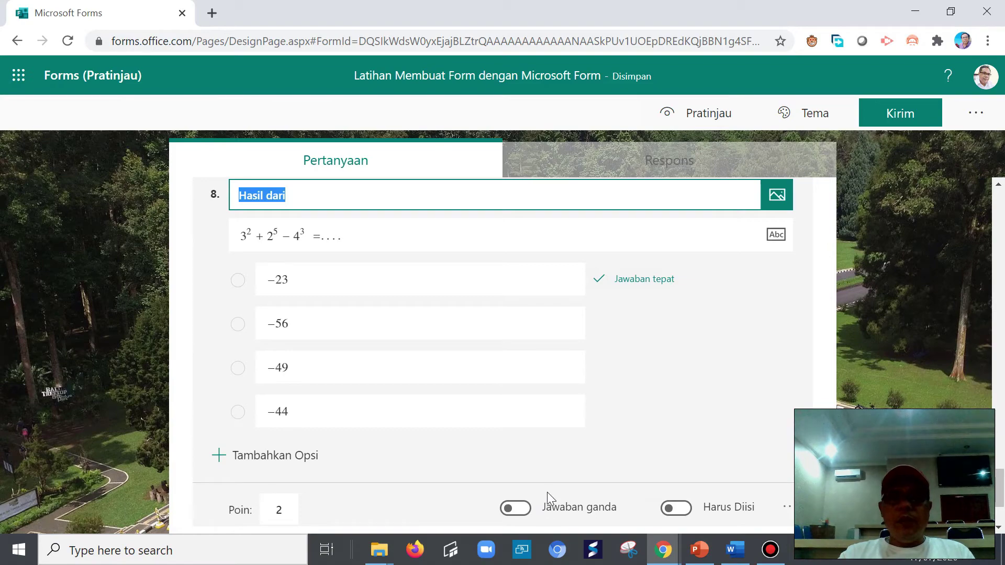
click(734, 550)
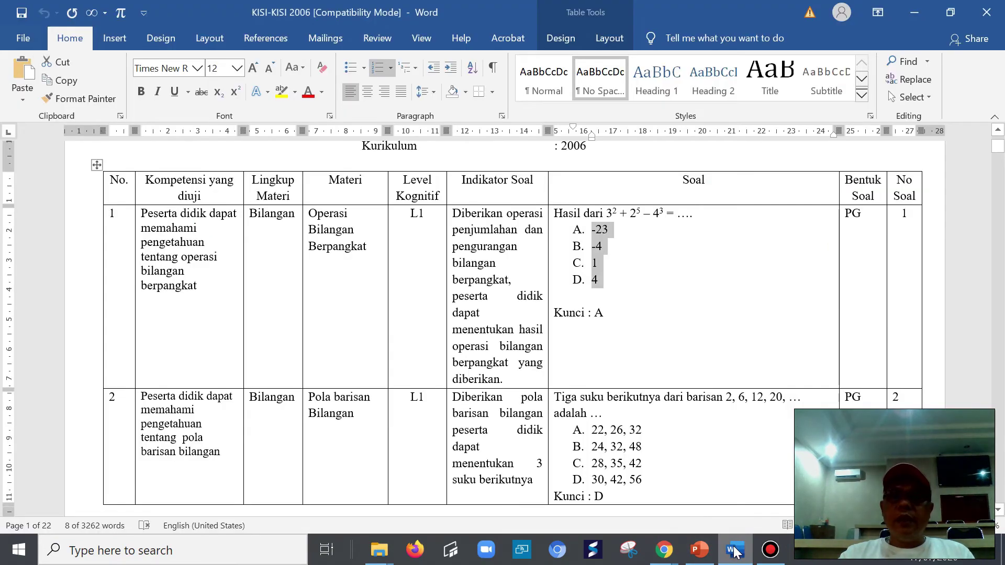
- Back in the form, change question 8's −56 option to −4
click(734, 550)
click(299, 325)
key(BackSpace)
key(BackSpace)
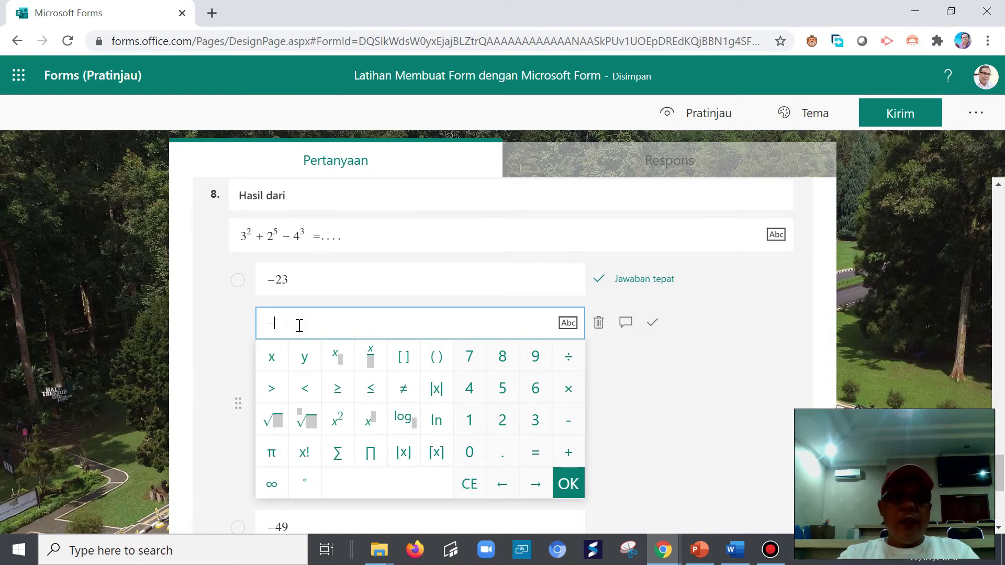
text(4)
click(724, 410)
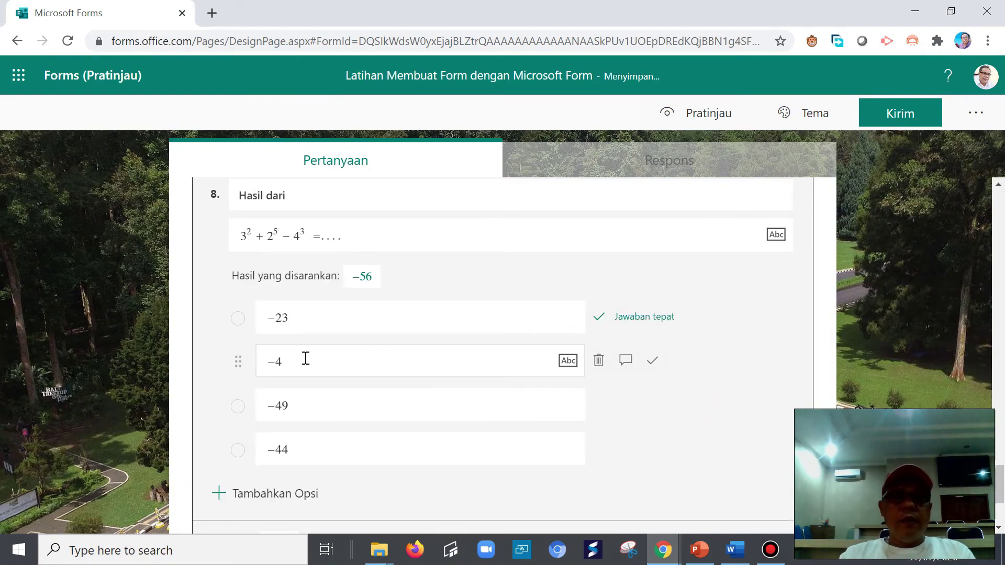
- Change the −49 option to −1, checking the Word answer key
click(293, 407)
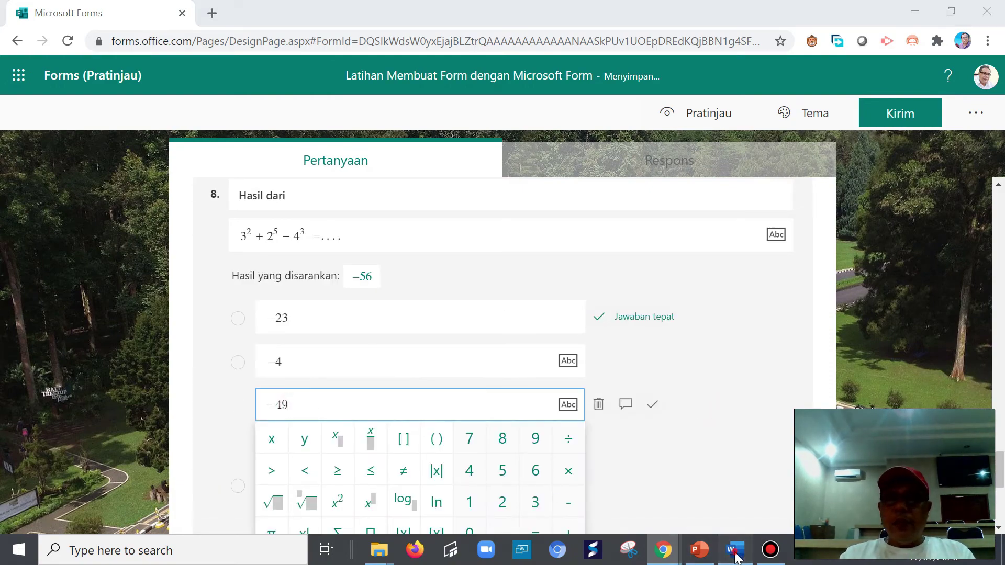
click(735, 555)
click(736, 554)
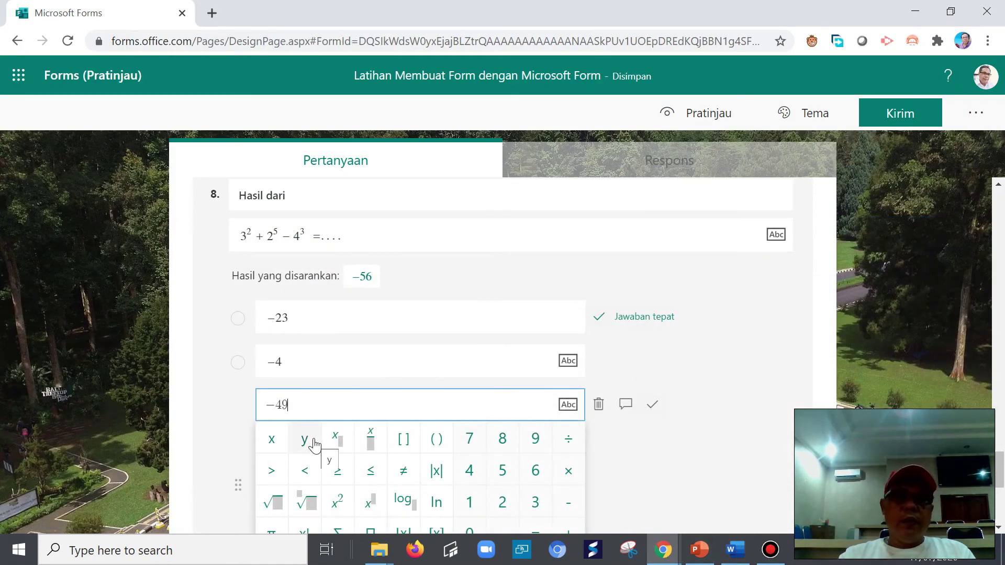
key(BackSpace)
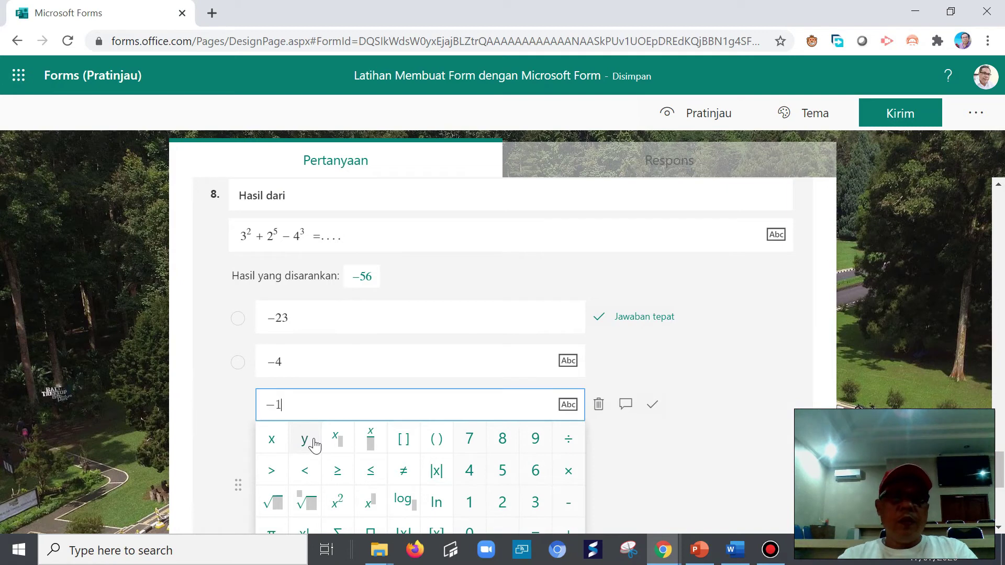
click(687, 486)
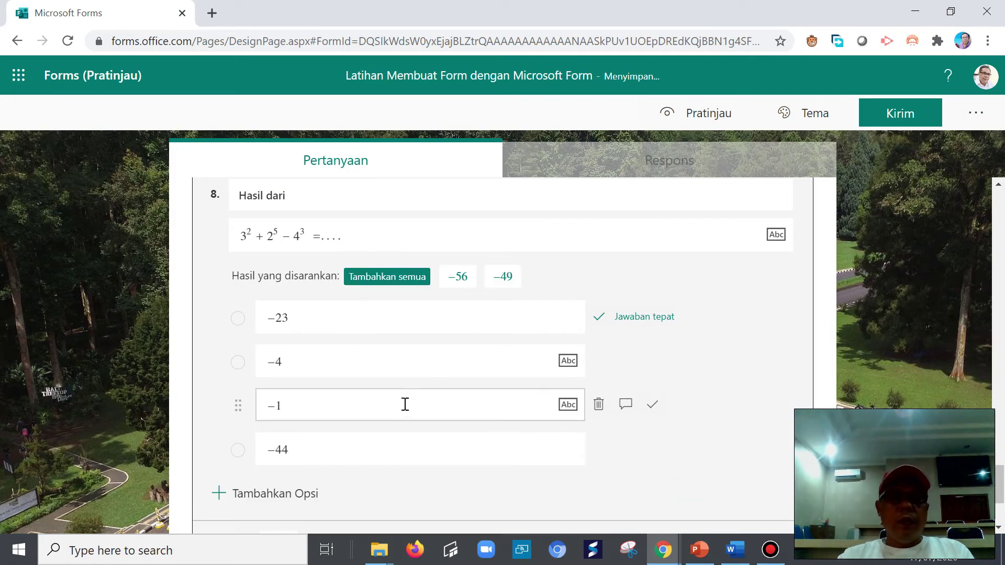
- Edit the −44 option to −4 against the answer key, and mark −23 as the correct answer
click(316, 455)
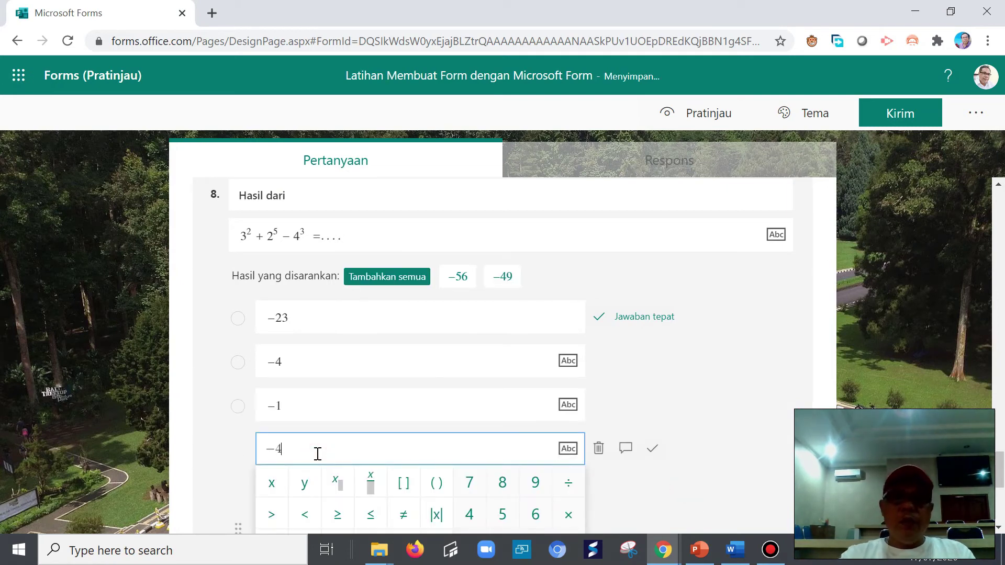
click(739, 555)
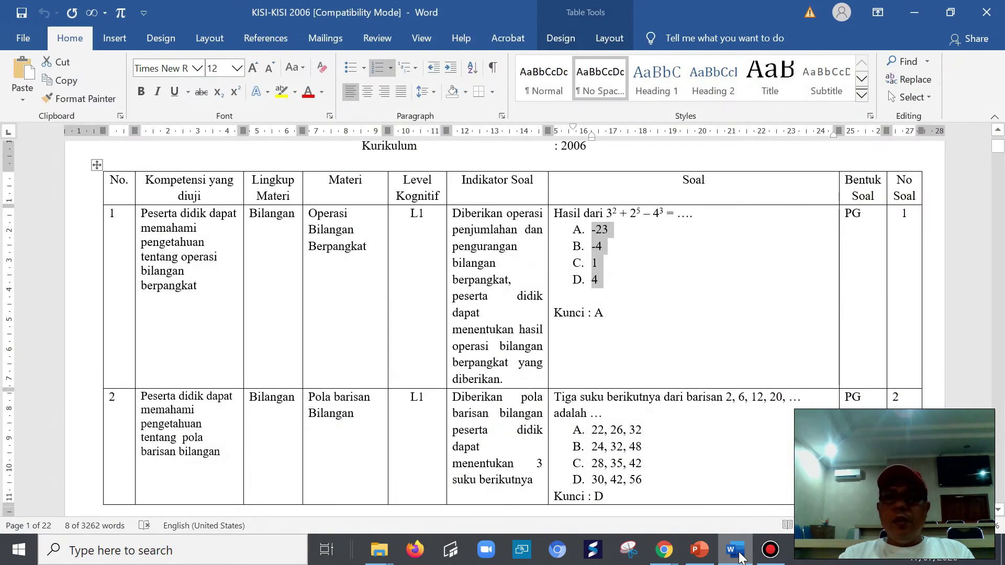
click(734, 554)
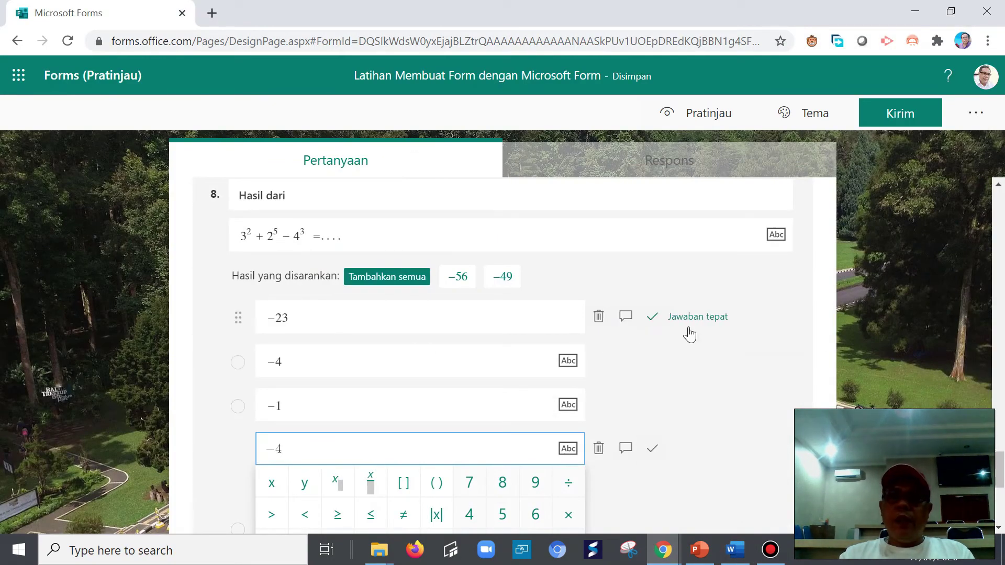
click(683, 323)
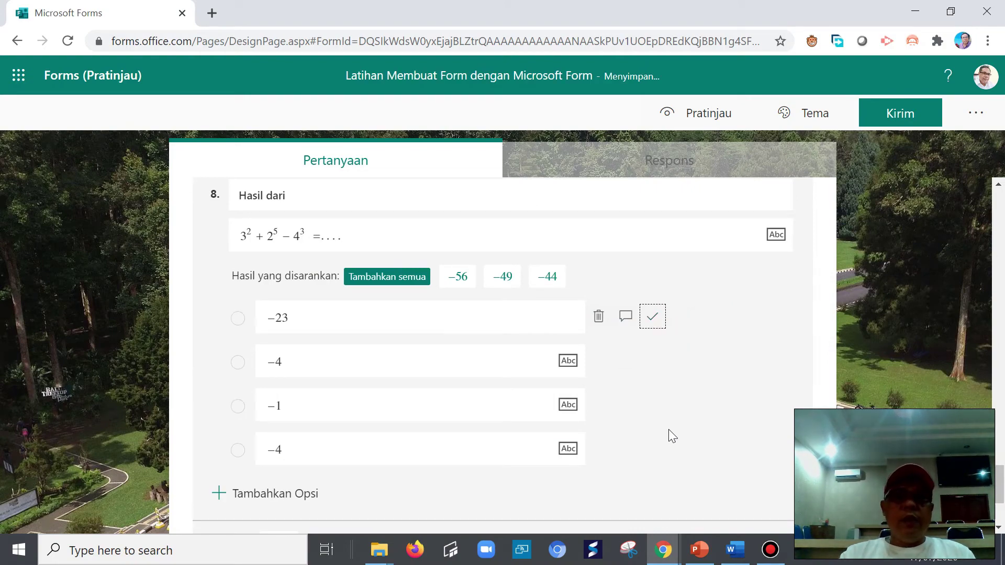
- Turn on Acak opsi to shuffle question 8's options, then scroll back up to the form title
scroll(669, 433, up, 4)
scroll(560, 358, up, 5)
scroll(560, 358, up, 15)
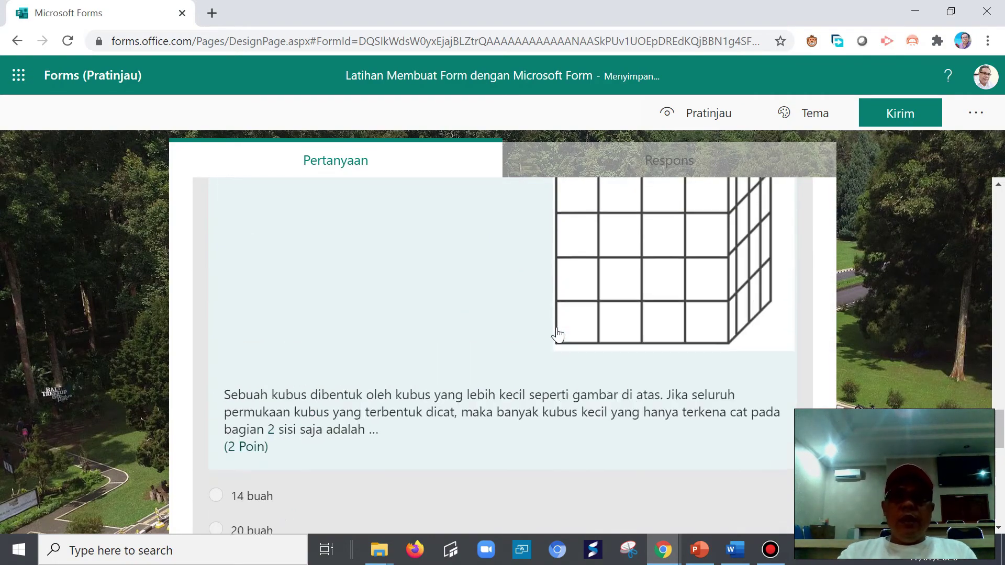
scroll(537, 335, up, 6)
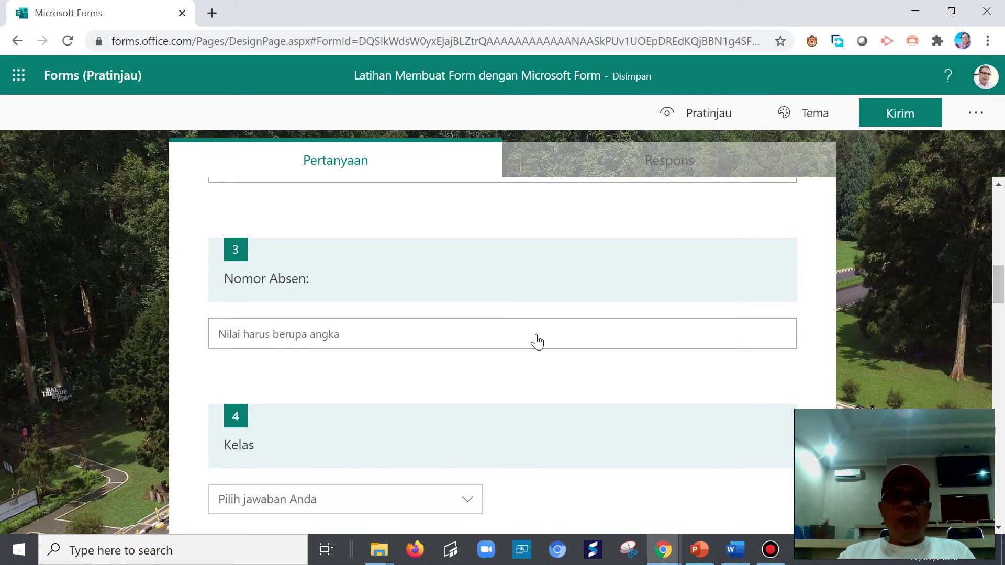
scroll(540, 358, down, 9)
scroll(556, 399, down, 10)
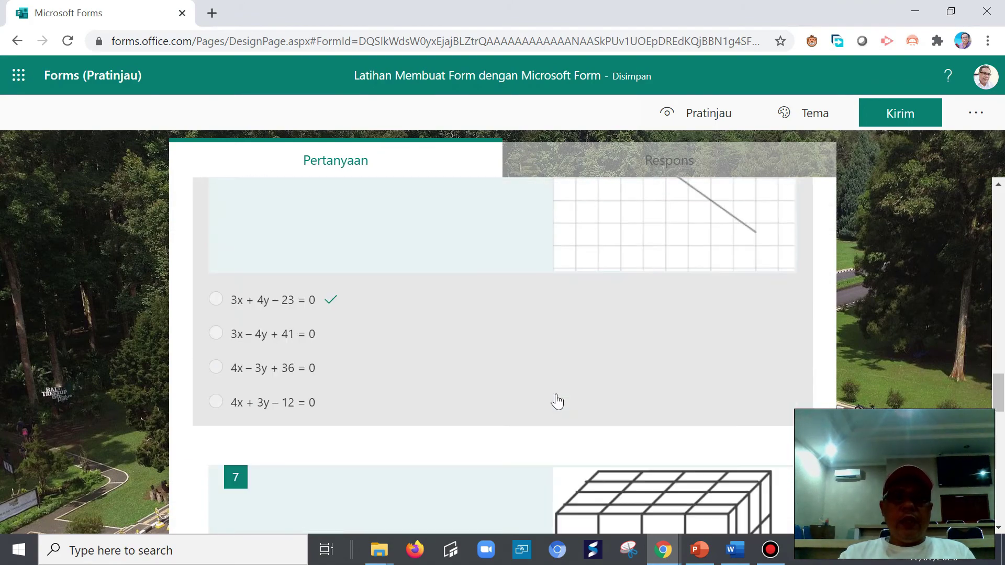
scroll(556, 399, down, 12)
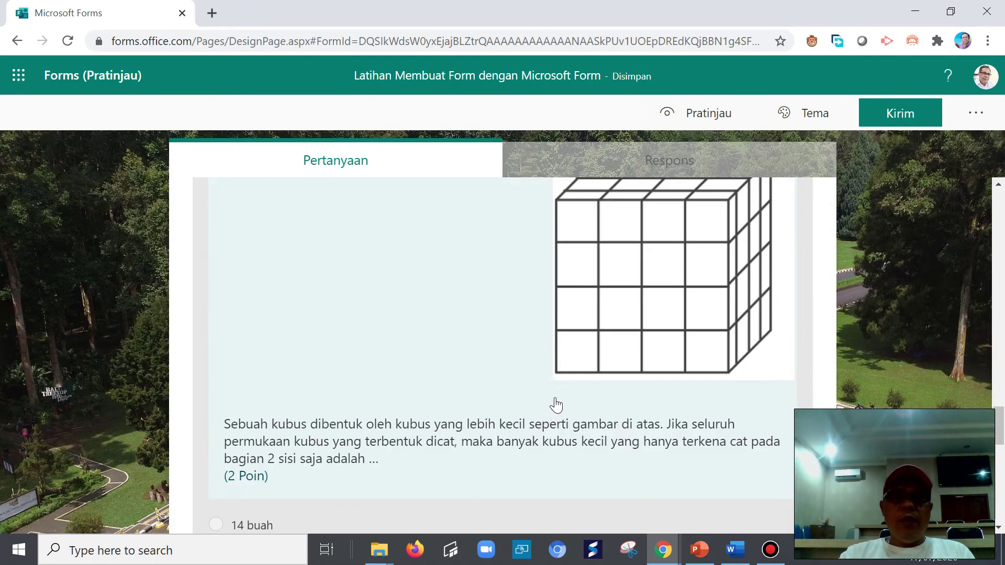
scroll(562, 419, down, 1)
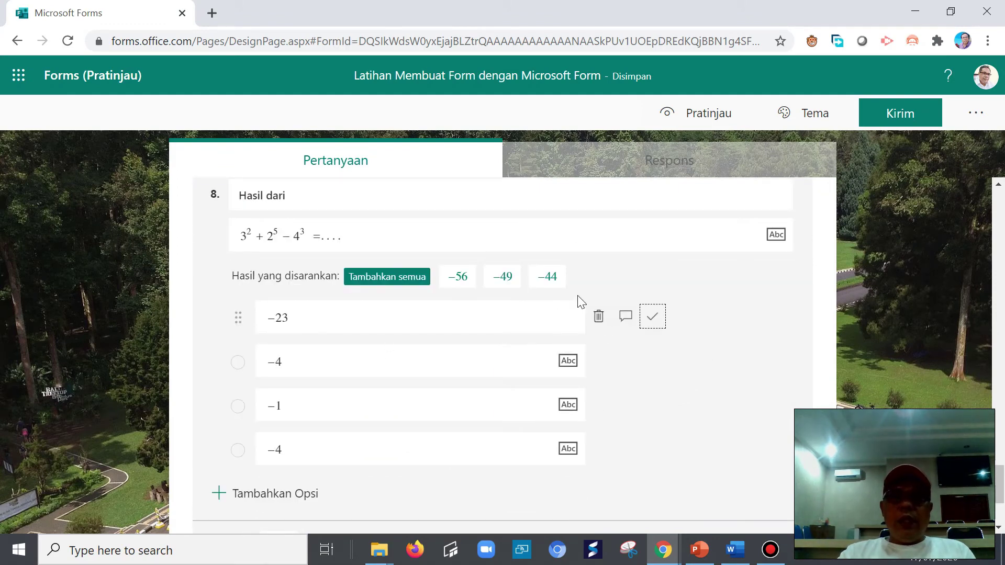
scroll(680, 437, down, 3)
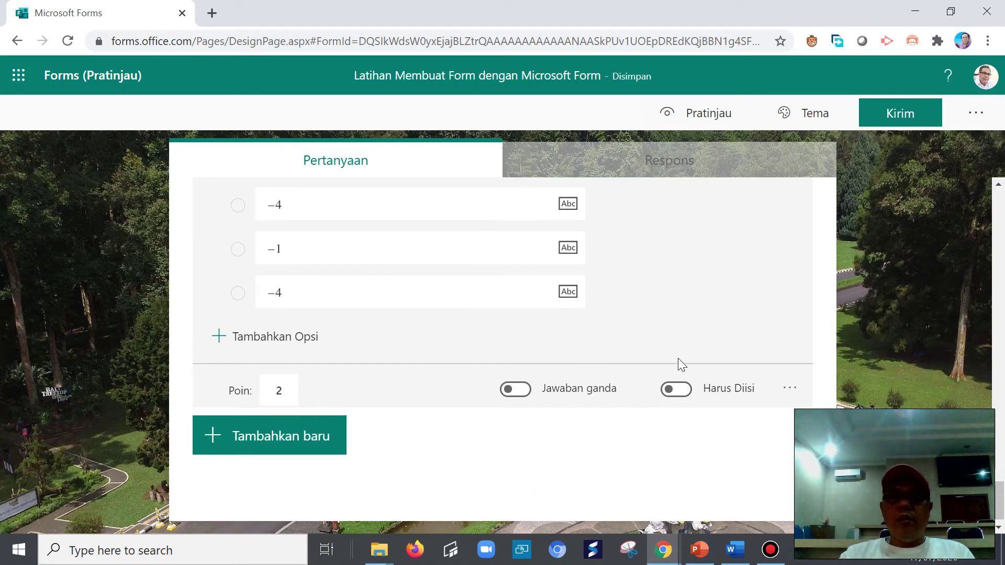
click(789, 391)
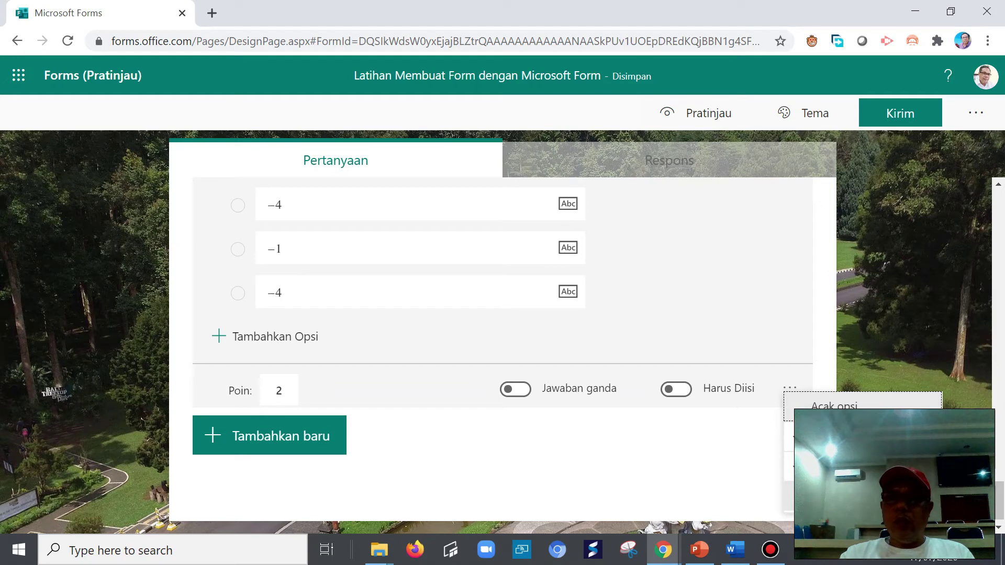
click(834, 403)
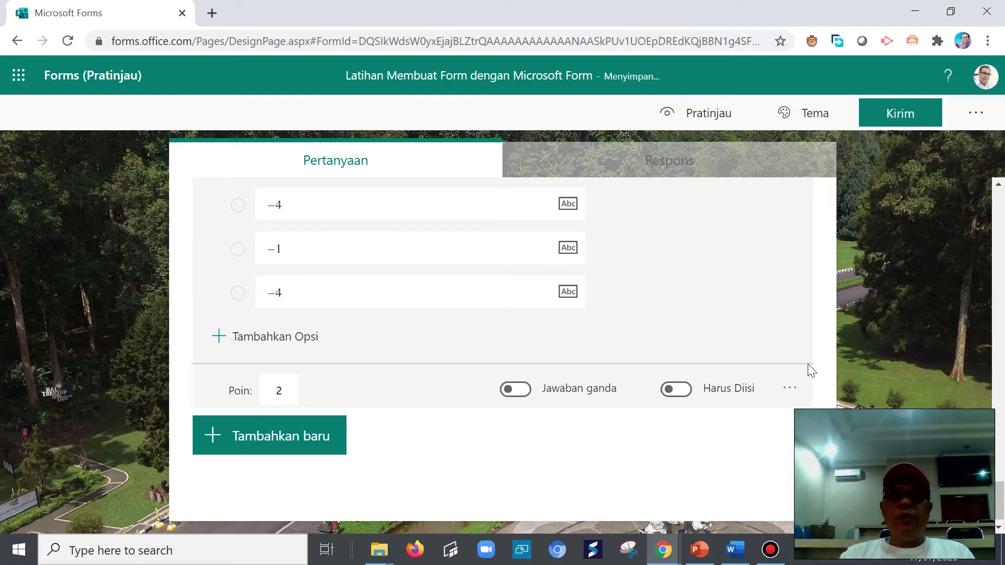
scroll(811, 369, up, 15)
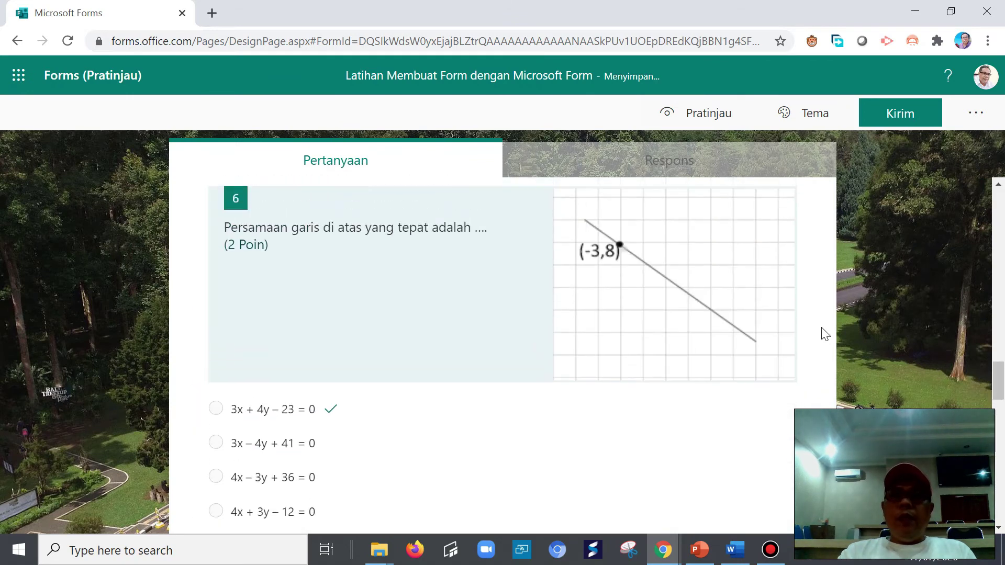
scroll(825, 333, up, 20)
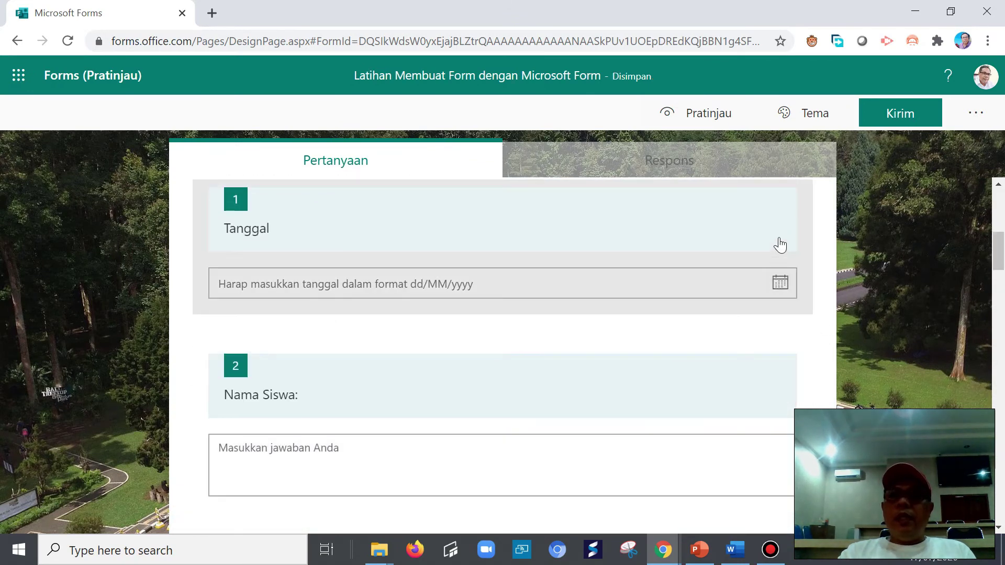
scroll(779, 244, up, 6)
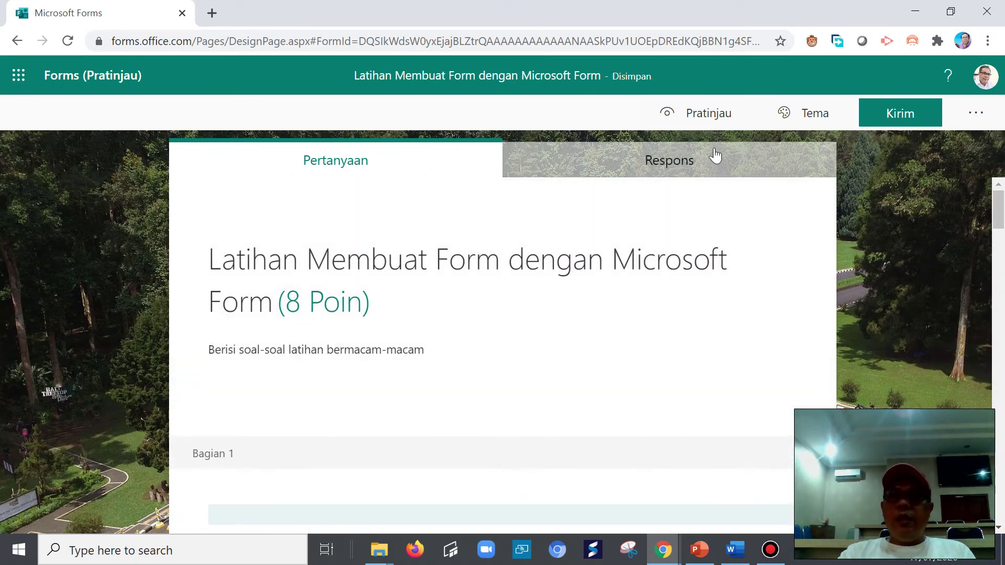
- Preview the form and pick 17 July 2020 as the date answer
click(667, 113)
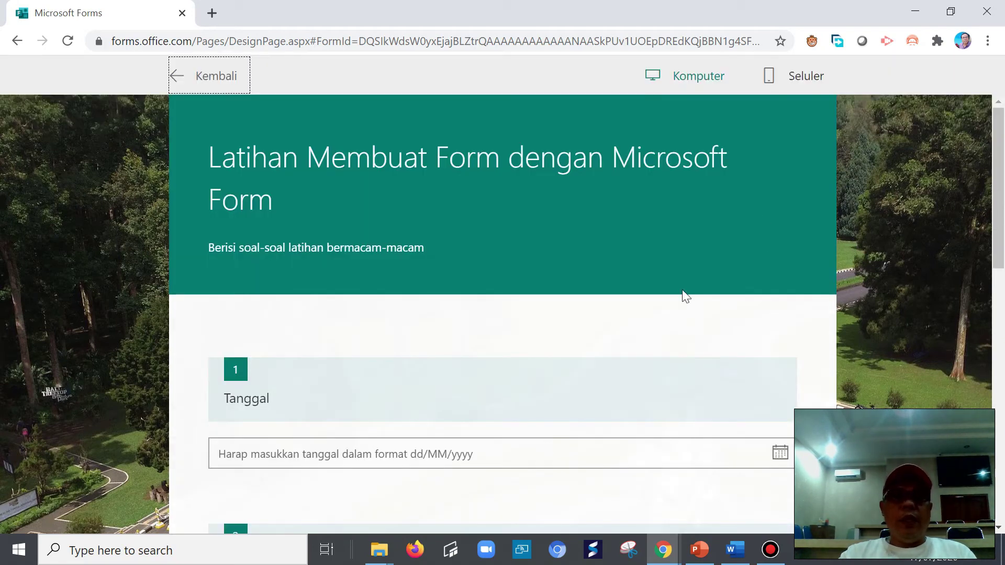
scroll(628, 309, down, 4)
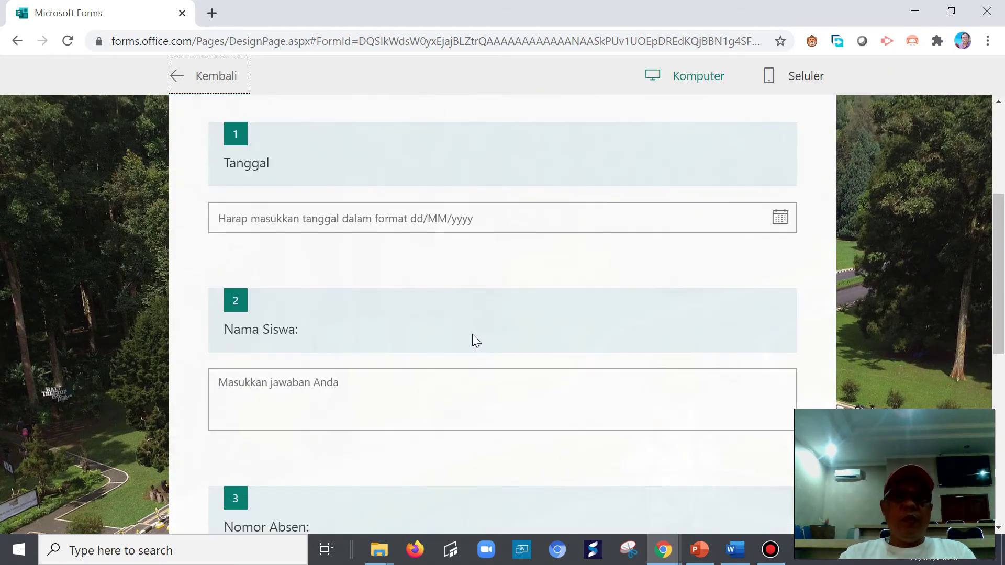
click(448, 224)
click(781, 220)
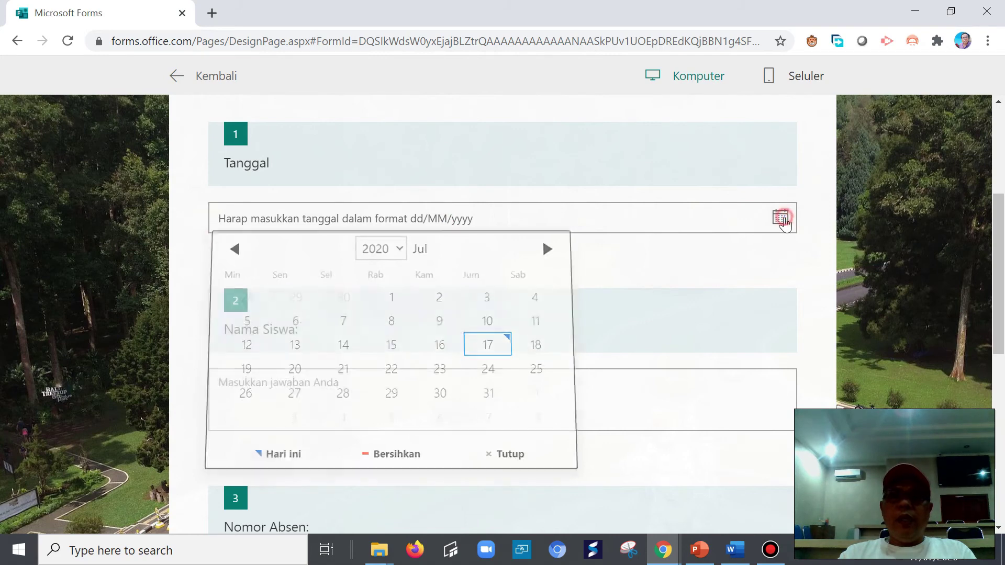
click(487, 345)
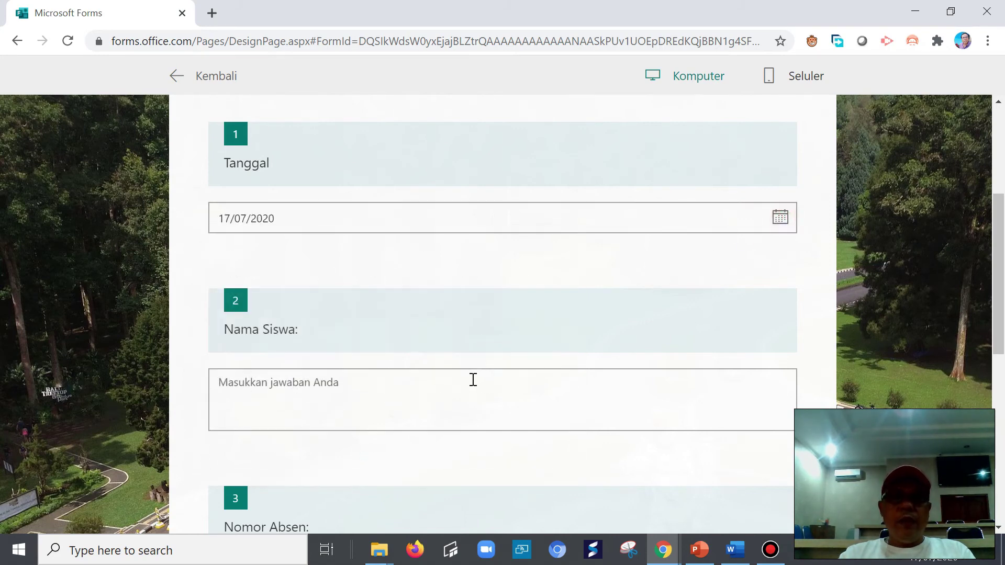
- Enter the student's name, Nomor Absen 12 and class VII
click(390, 390)
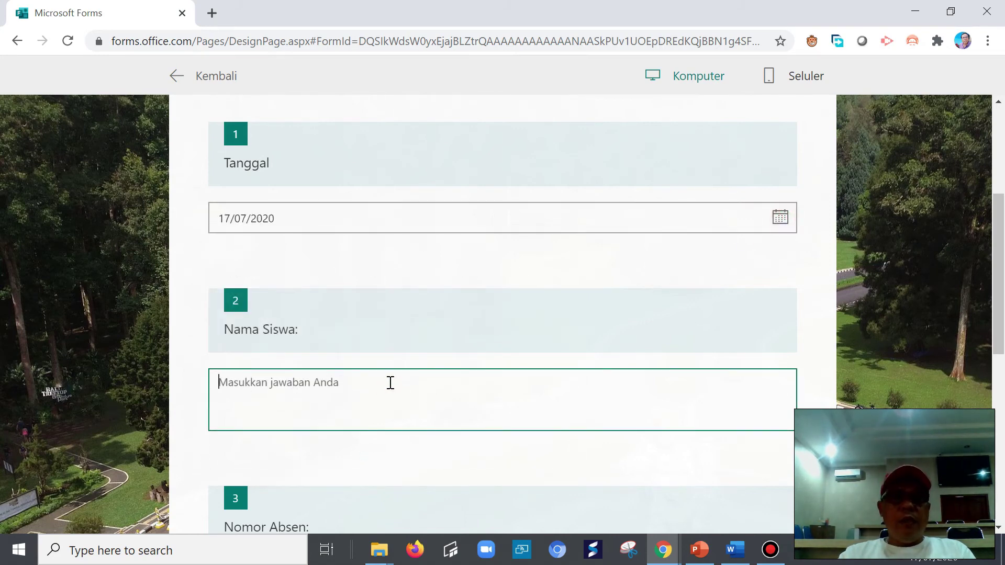
scroll(361, 388, down, 4)
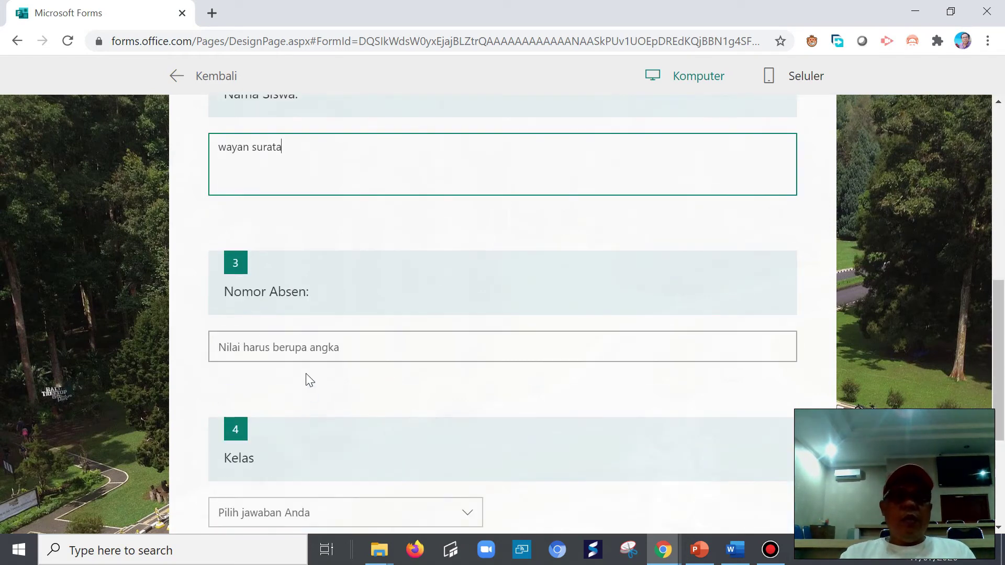
click(281, 347)
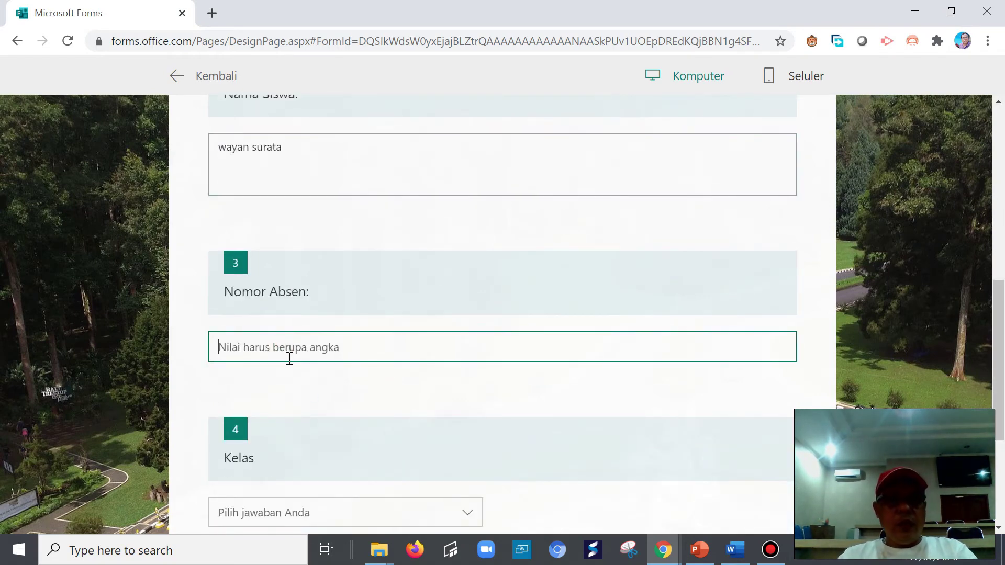
text(ww)
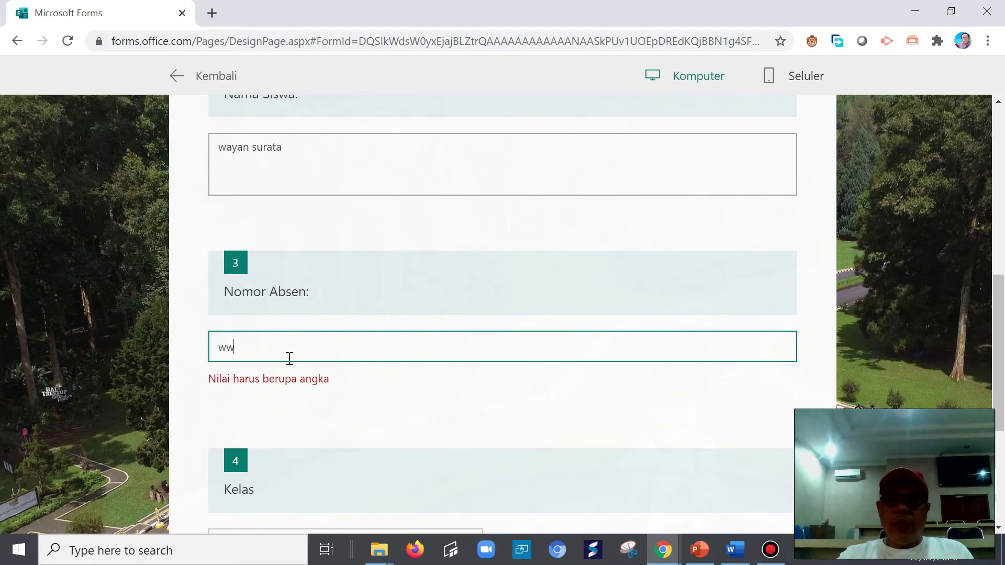
key(BackSpace)
key(BackSpace)
text(12)
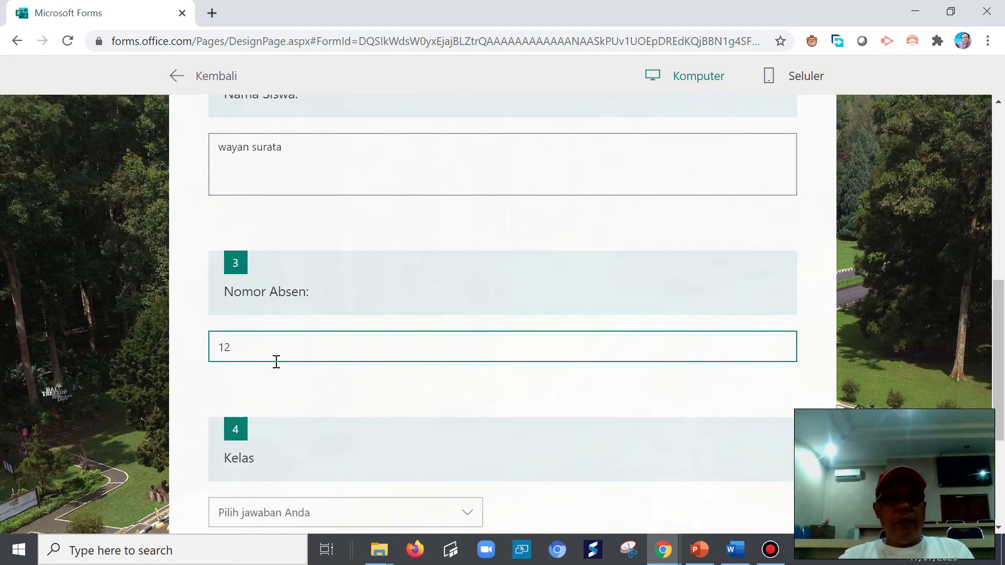
scroll(277, 362, down, 3)
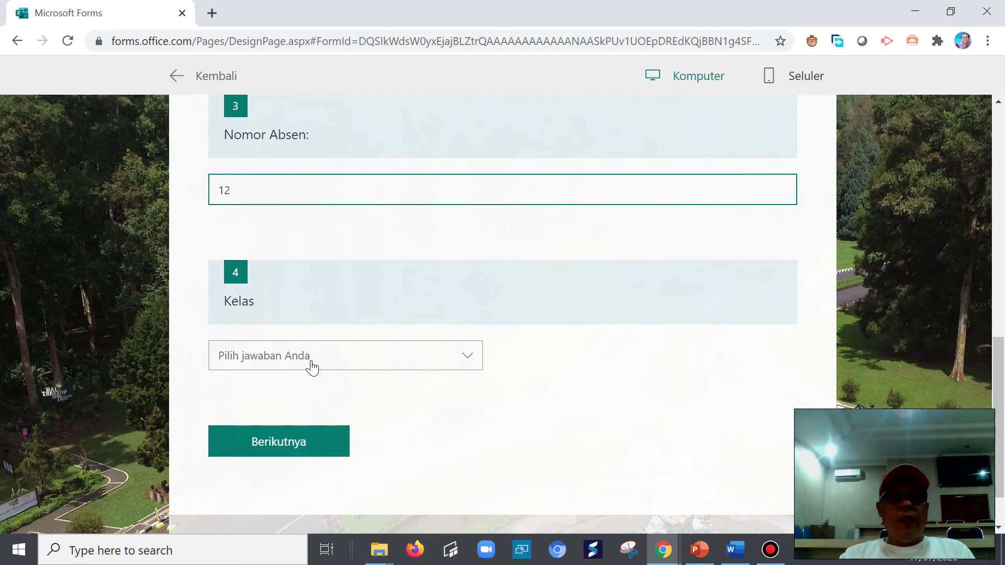
text(2)
click(471, 357)
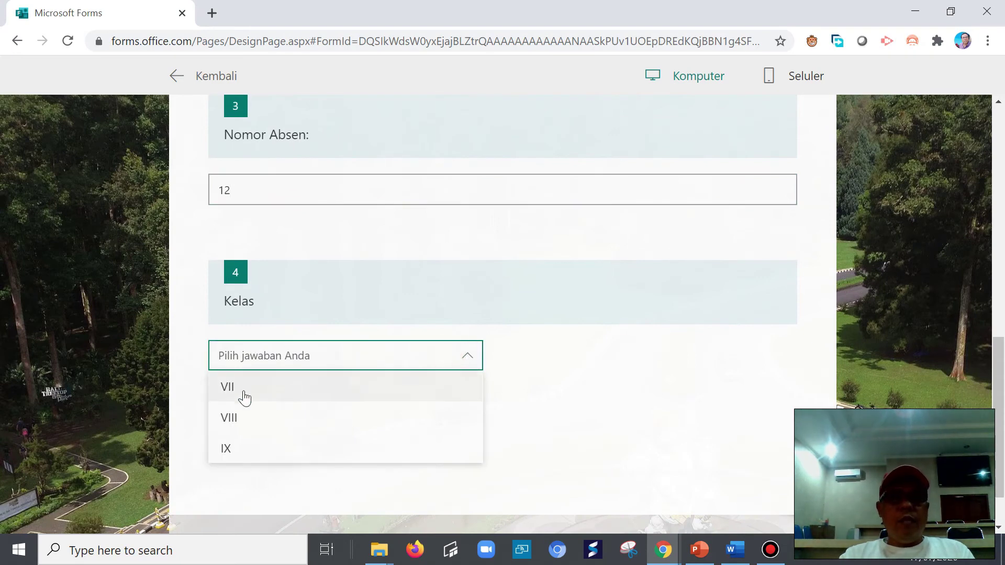
click(243, 389)
scroll(321, 416, down, 1)
- Move to the multiple-choice section and answer question 5 with 60 gram
click(298, 386)
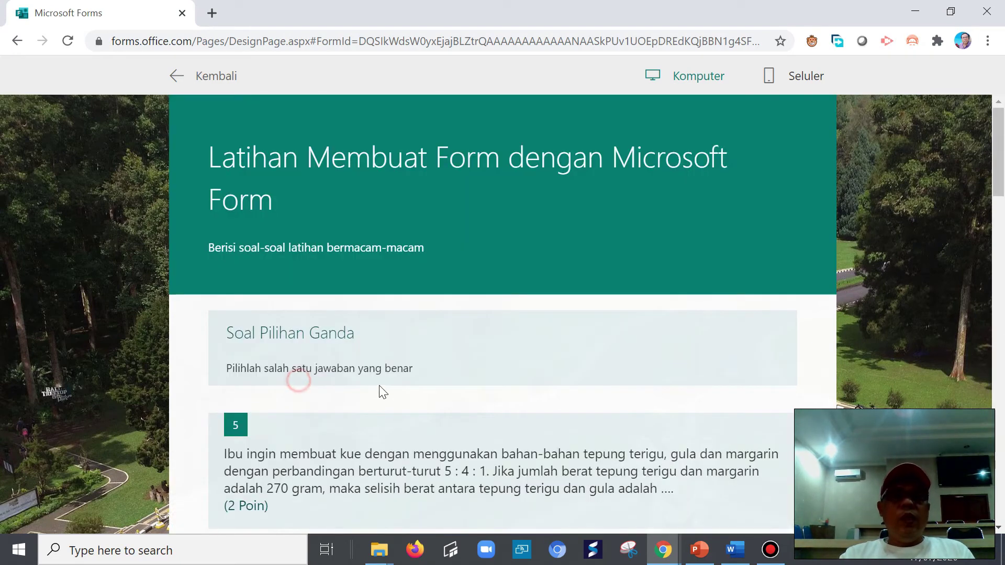
scroll(387, 393, down, 5)
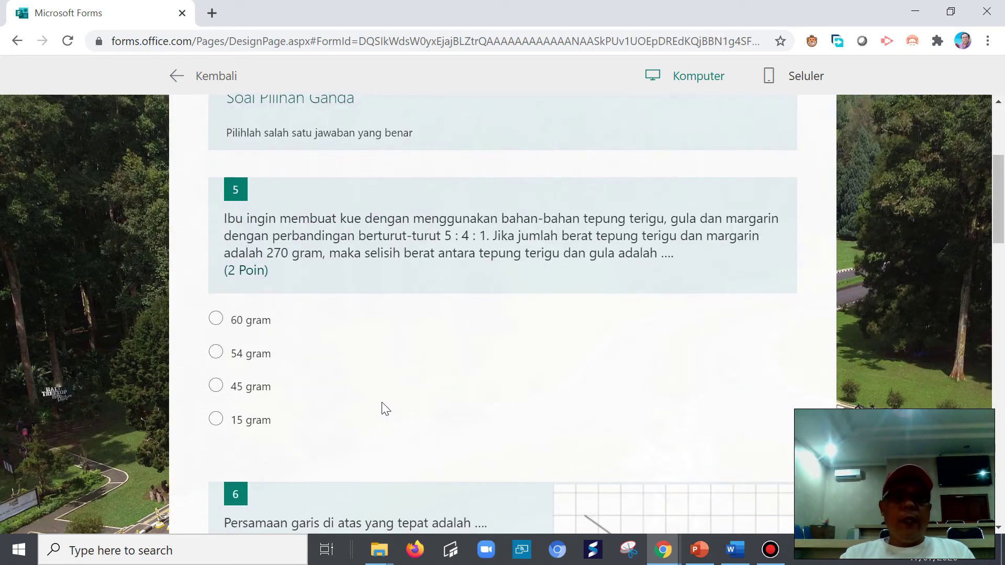
click(222, 321)
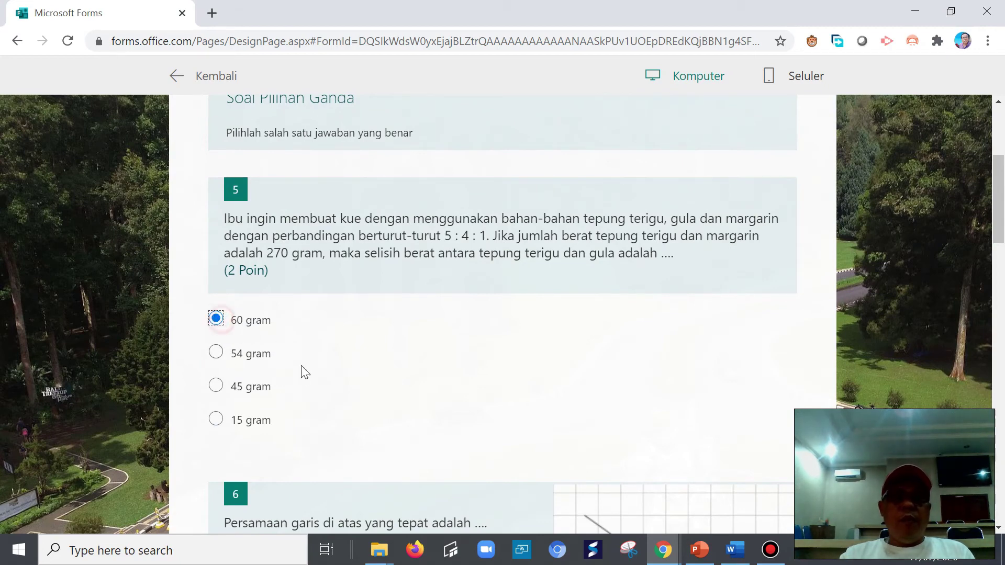
scroll(304, 374, down, 5)
scroll(306, 353, down, 3)
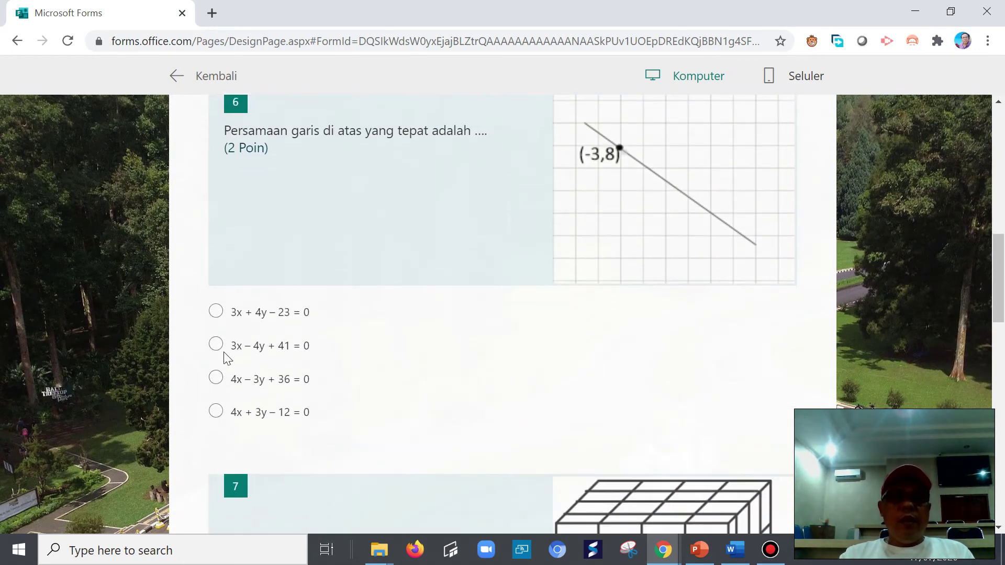
scroll(312, 209, up, 11)
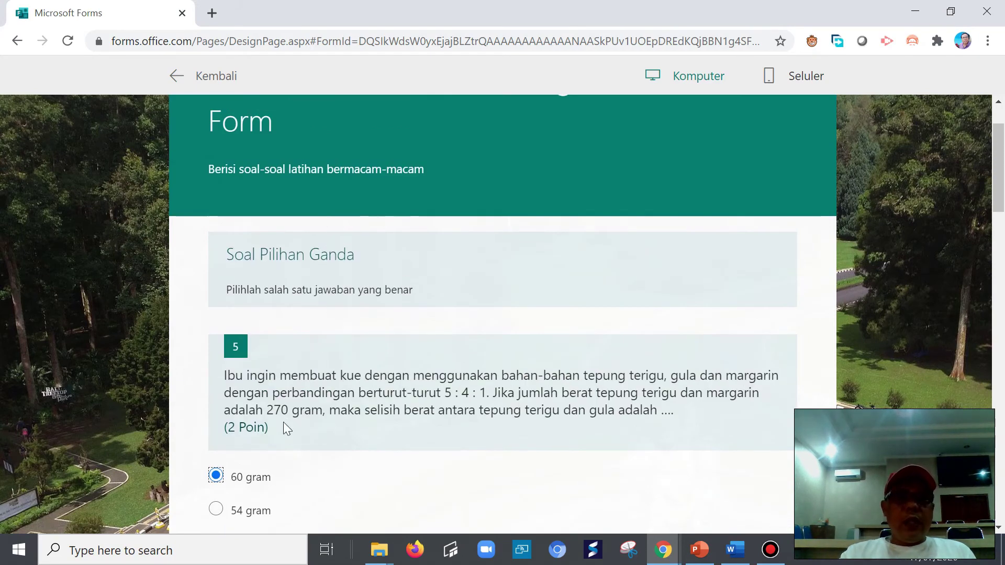
scroll(283, 422, down, 3)
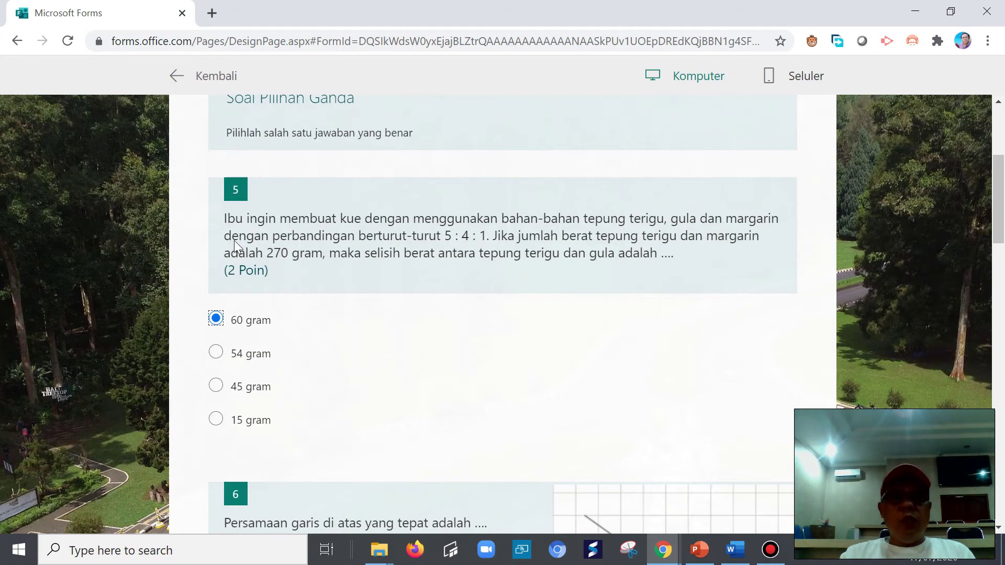
scroll(311, 357, down, 5)
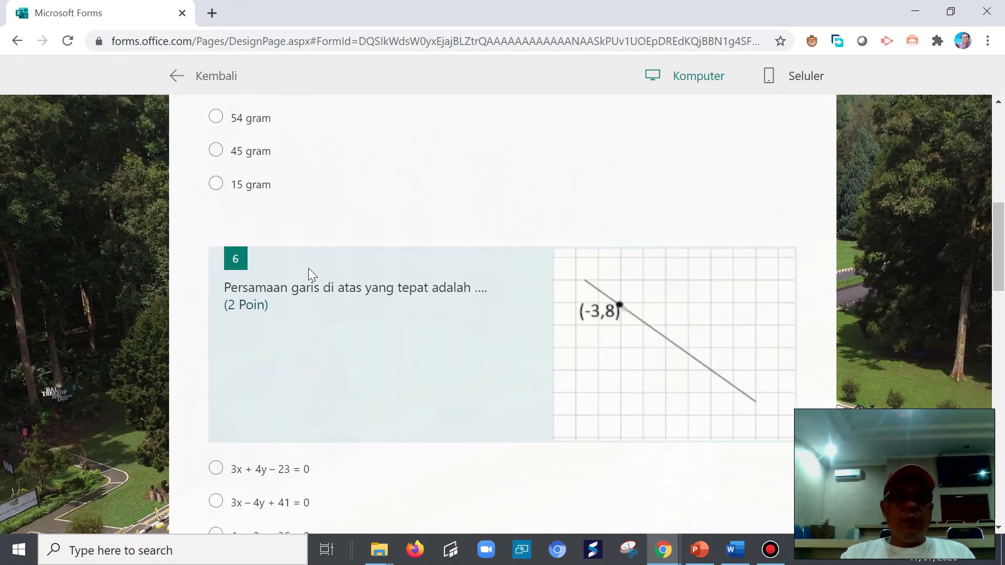
scroll(309, 274, up, 5)
scroll(304, 404, down, 5)
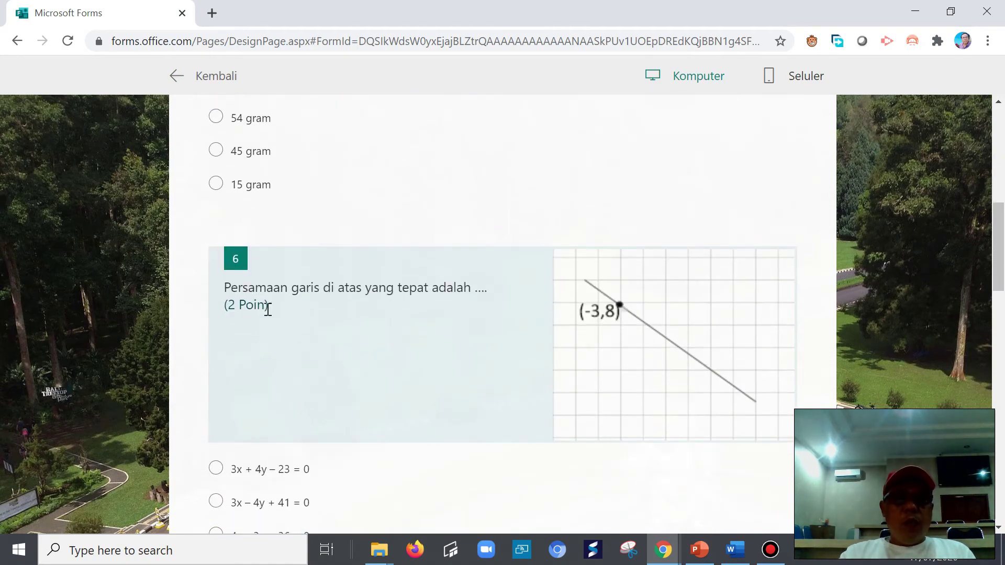
scroll(267, 314, down, 5)
scroll(258, 282, up, 8)
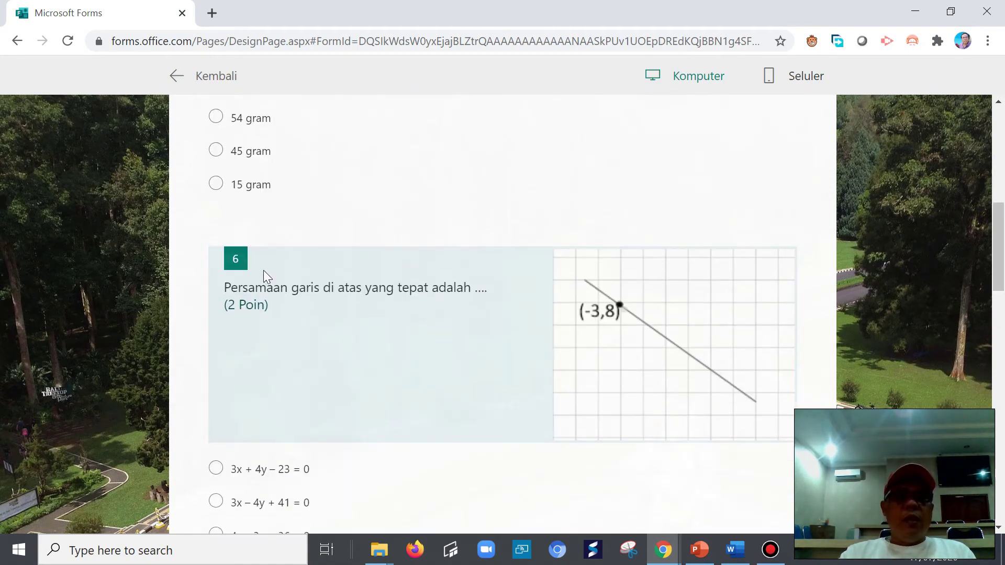
scroll(252, 291, down, 8)
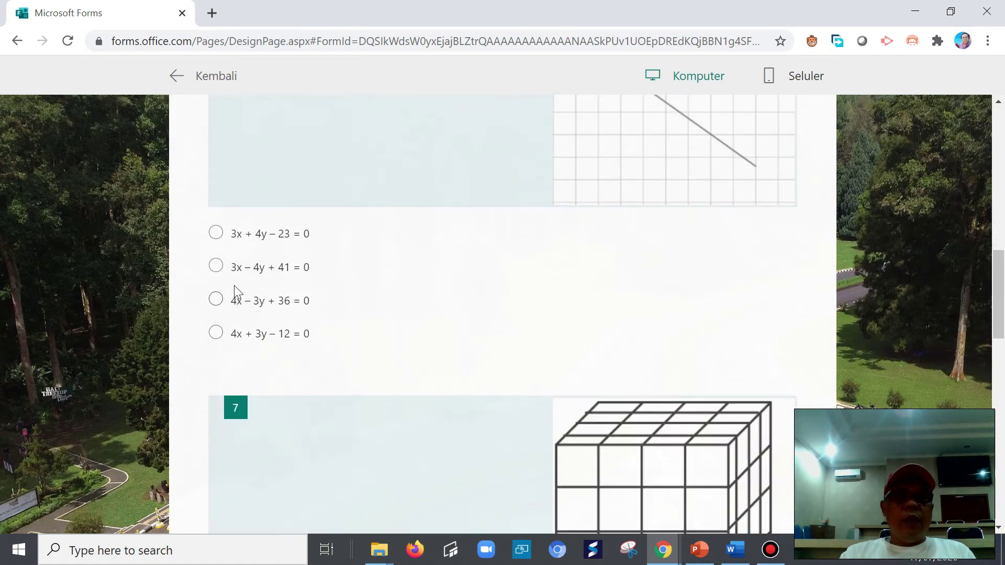
- Answer question 6 with 4x – 3y + 36 = 0, 7 with 20 buah, 8 with −23, and submit
click(230, 302)
scroll(323, 345, down, 6)
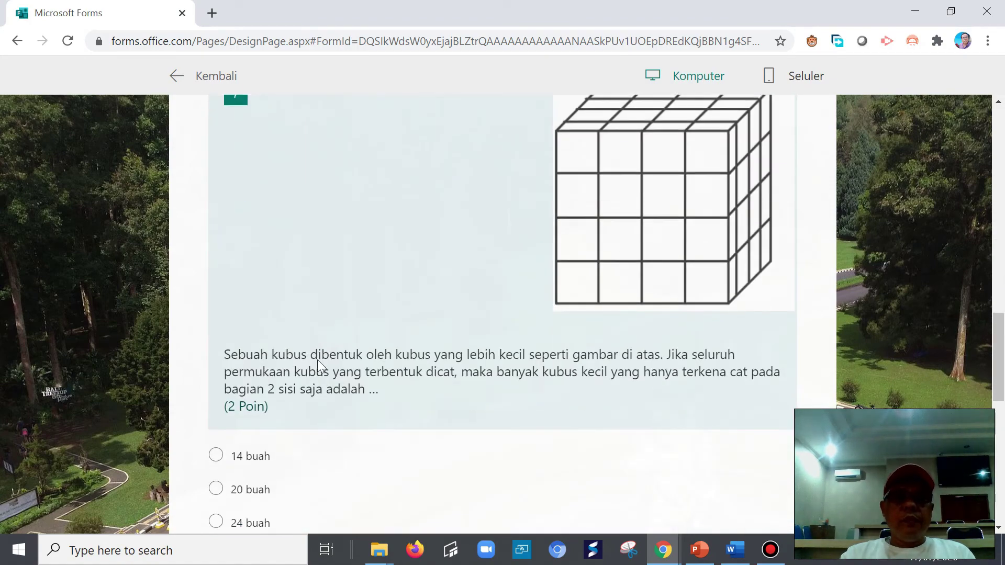
scroll(325, 357, down, 5)
click(226, 260)
scroll(314, 377, down, 5)
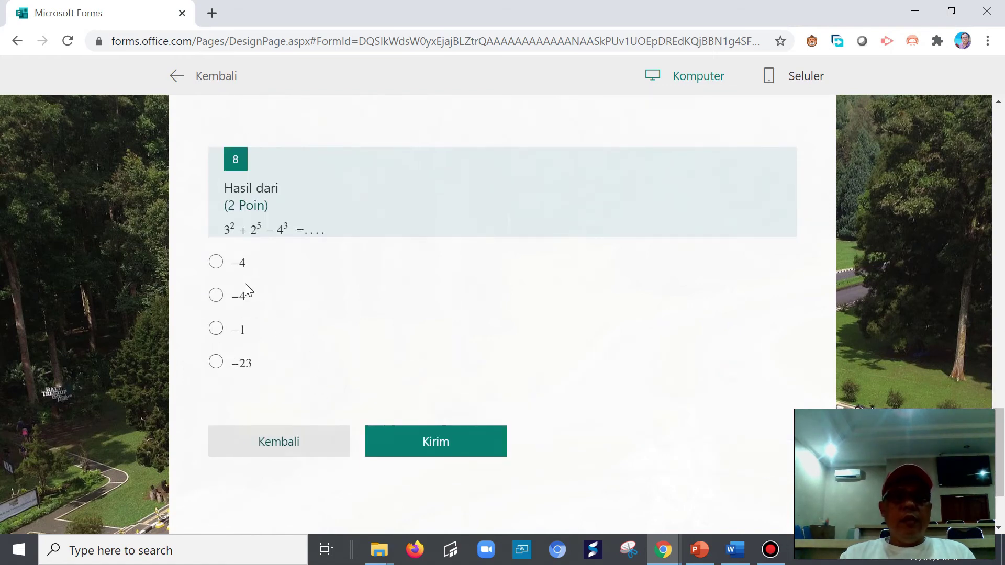
click(219, 366)
click(447, 435)
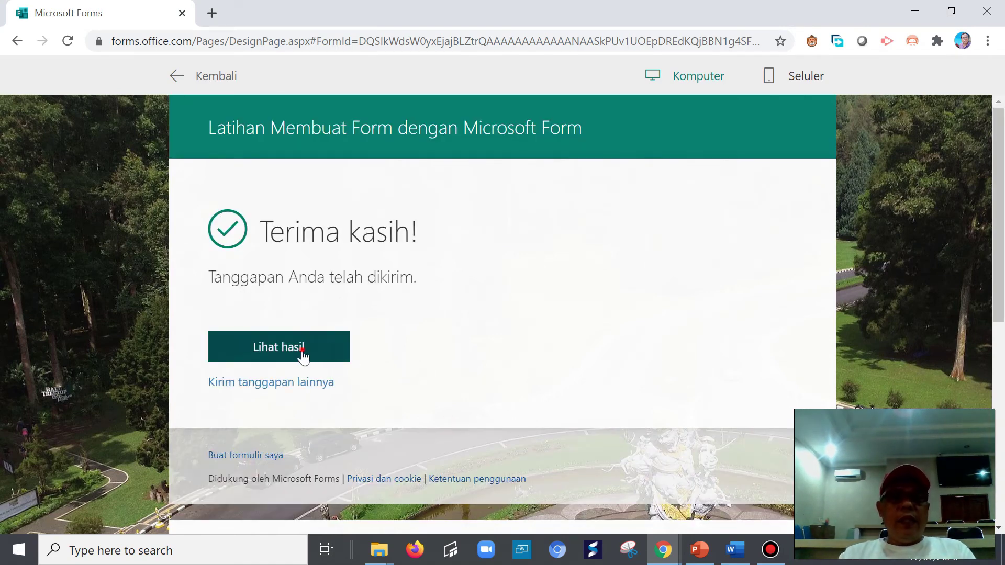
- View the submission's results, scored 0/8, and look over each marked answer
click(302, 356)
scroll(787, 190, down, 4)
scroll(775, 155, up, 1)
scroll(557, 424, up, 2)
scroll(520, 421, down, 20)
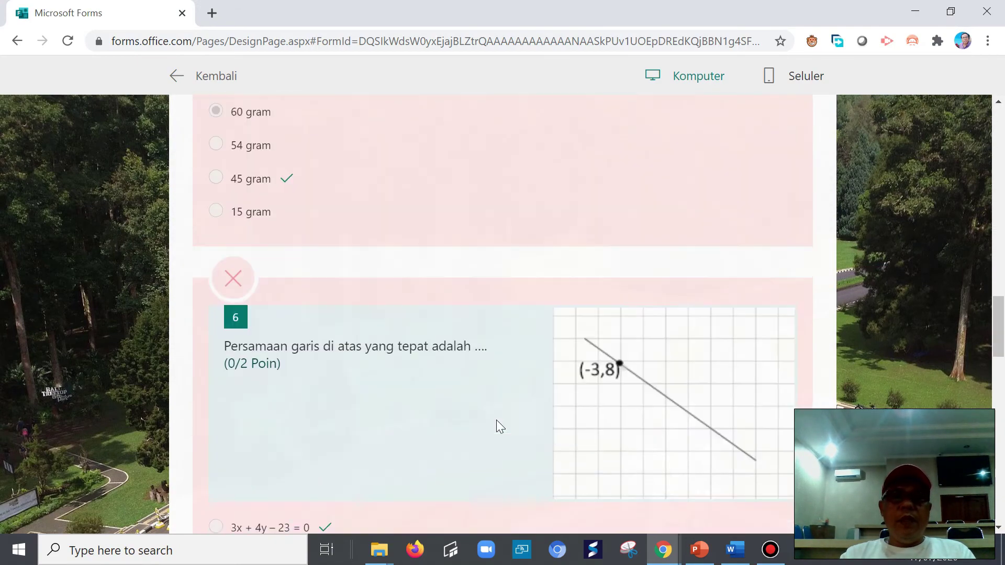
scroll(494, 421, down, 1)
scroll(455, 426, down, 15)
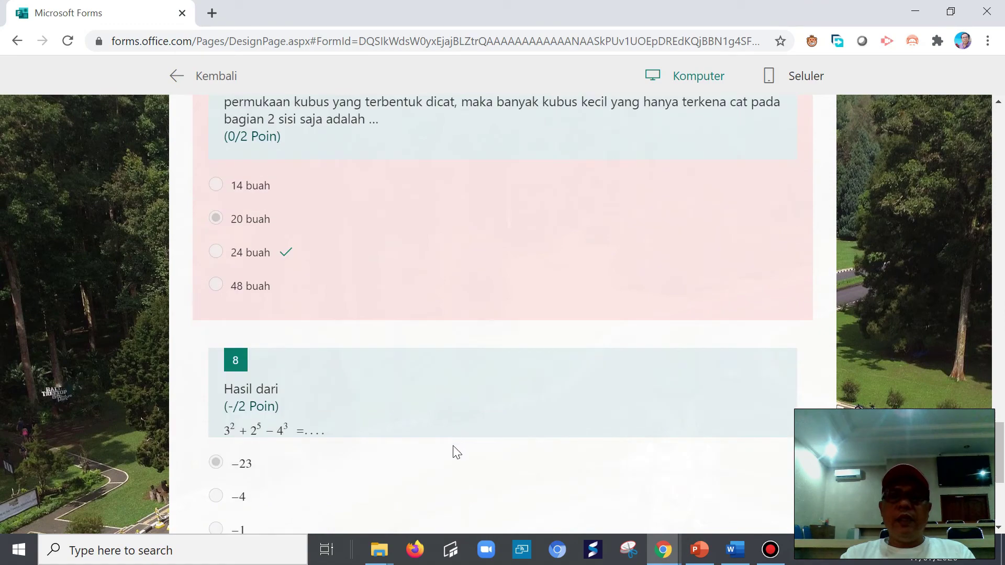
scroll(456, 452, down, 5)
scroll(475, 419, up, 15)
scroll(480, 404, up, 15)
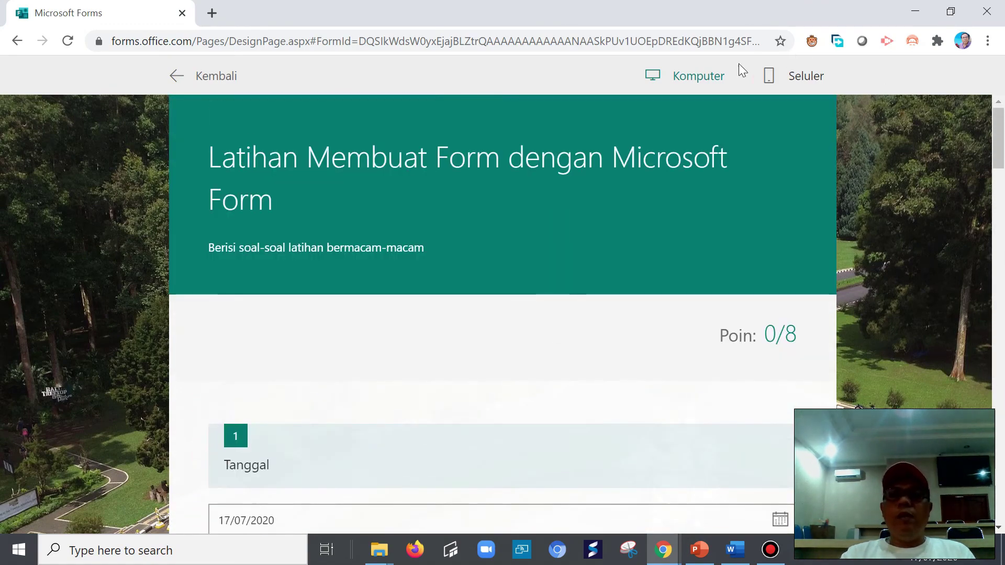
- Check the results in the Seluler phone layout, then return to the Komputer desktop layout
click(770, 78)
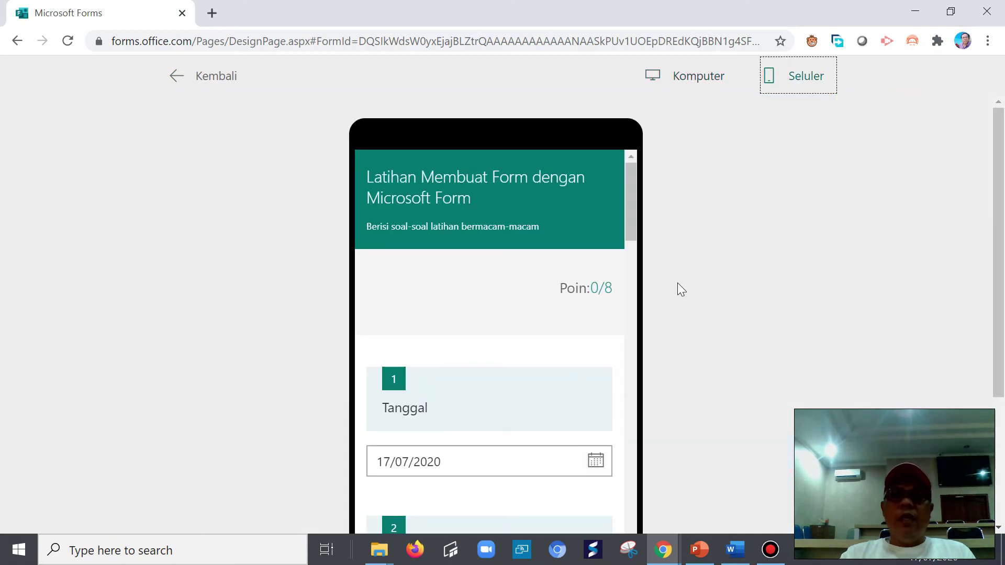
scroll(599, 282, down, 15)
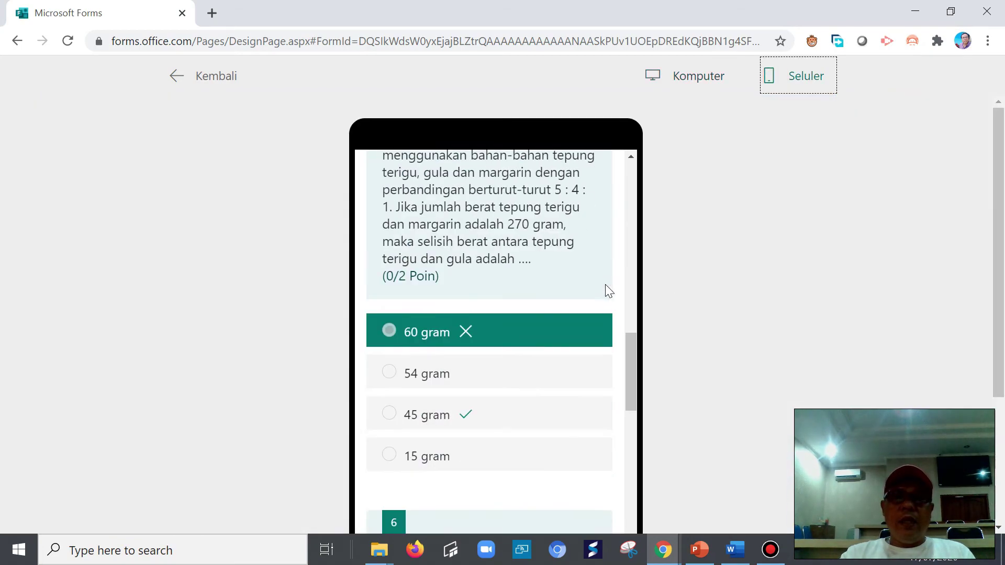
scroll(609, 291, down, 10)
scroll(605, 351, down, 10)
scroll(593, 384, down, 1)
click(686, 80)
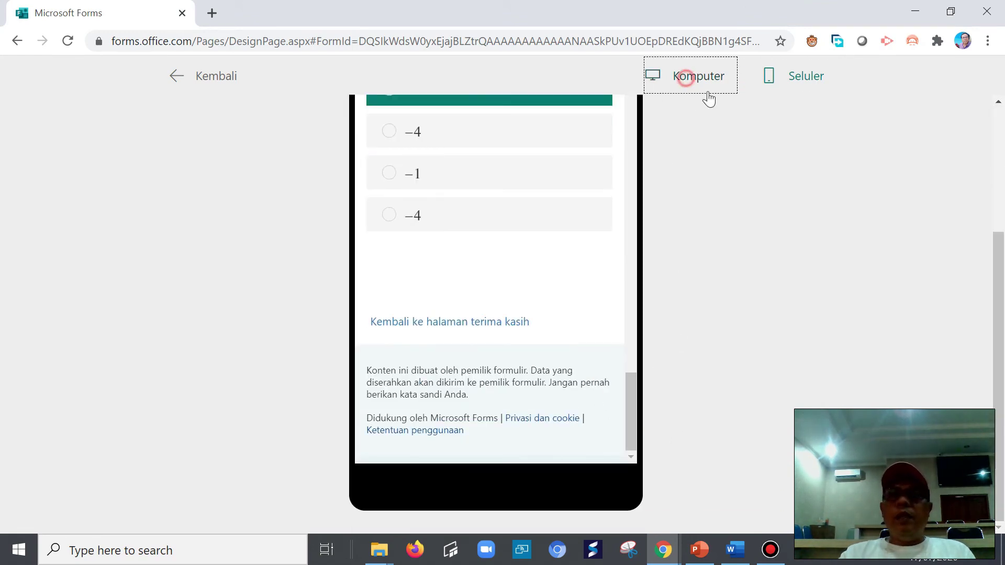
scroll(731, 286, up, 20)
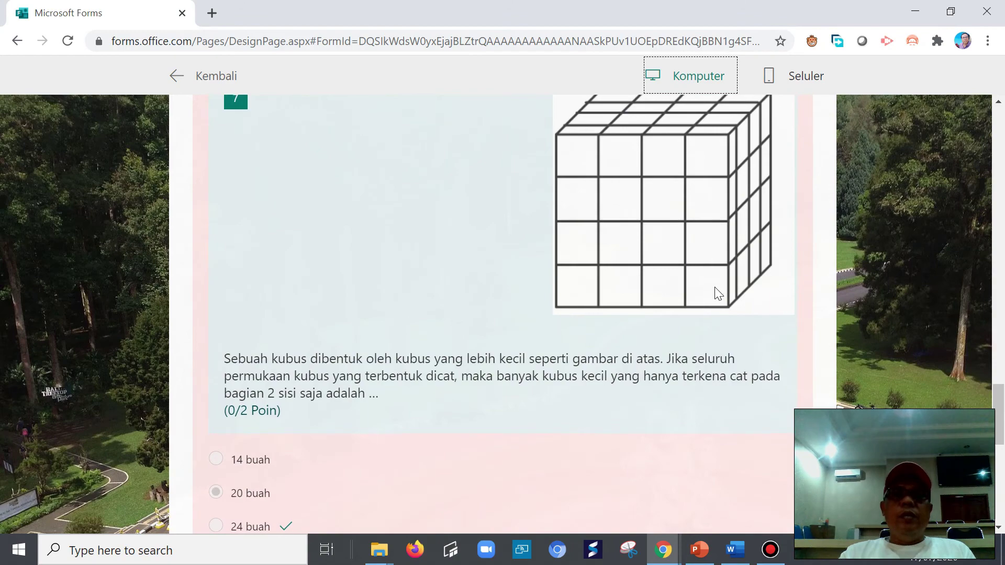
scroll(699, 250, up, 10)
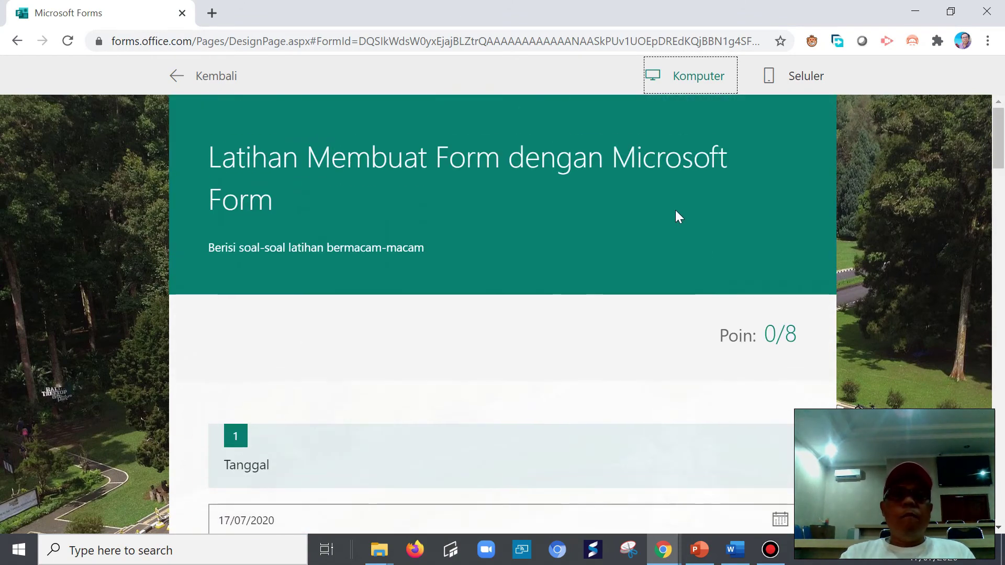
- Back in the editor, check the form settings and keep automatic results display on
click(176, 75)
click(350, 160)
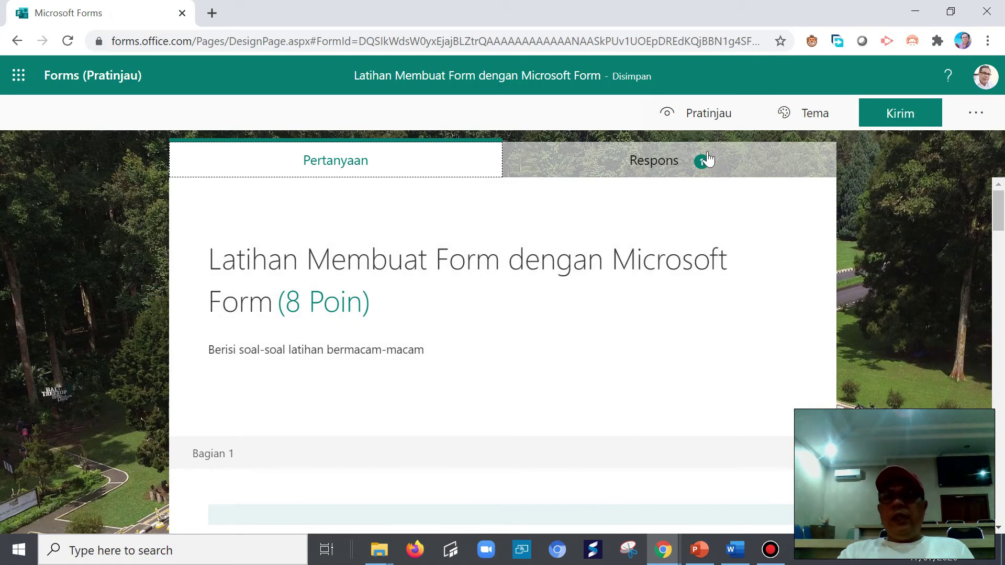
click(978, 115)
click(878, 149)
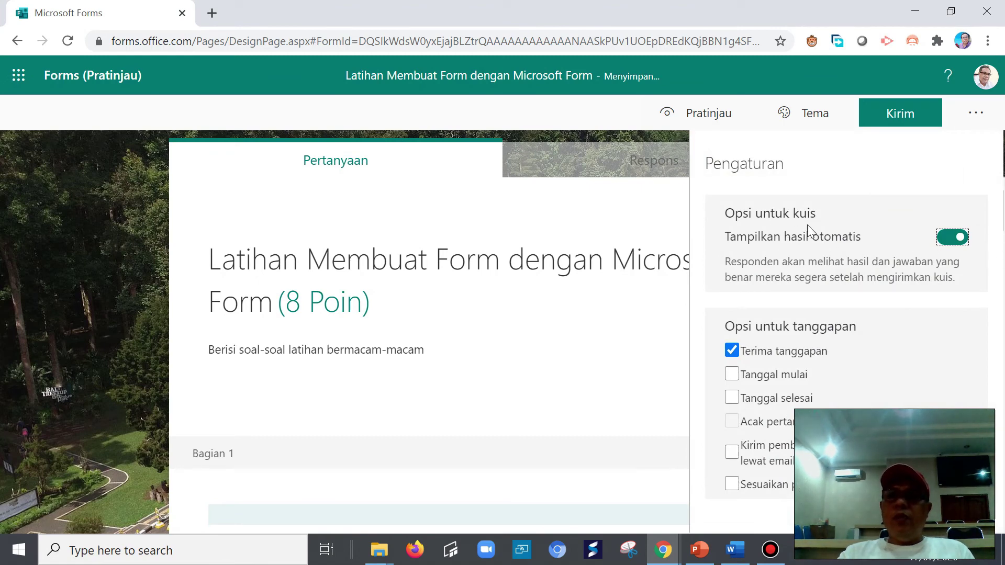
click(945, 240)
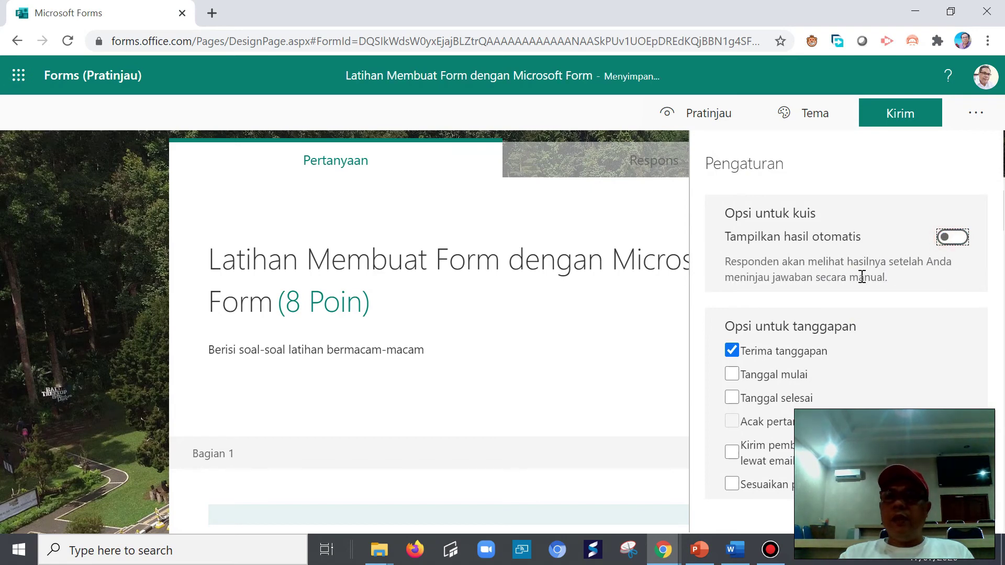
click(955, 238)
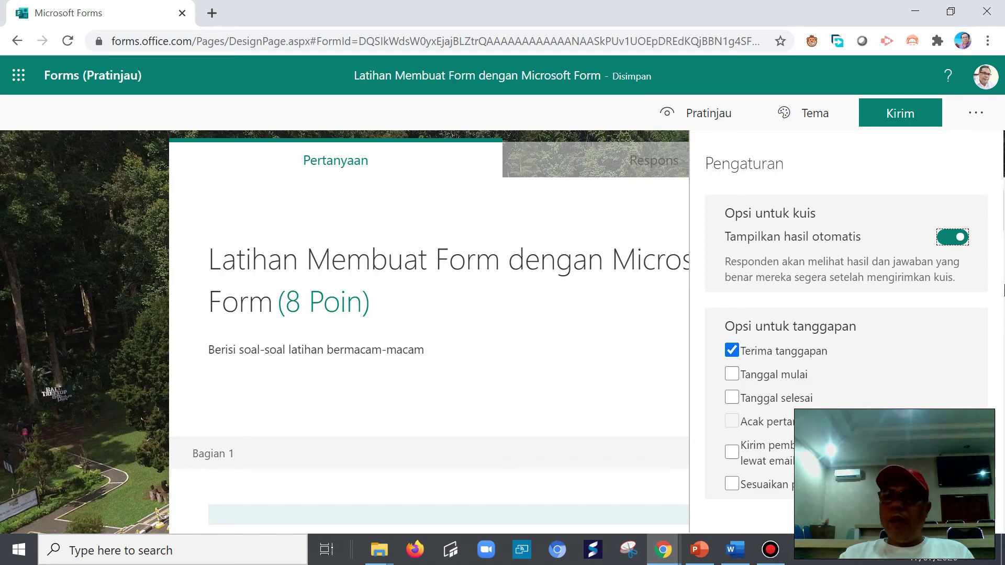
click(999, 183)
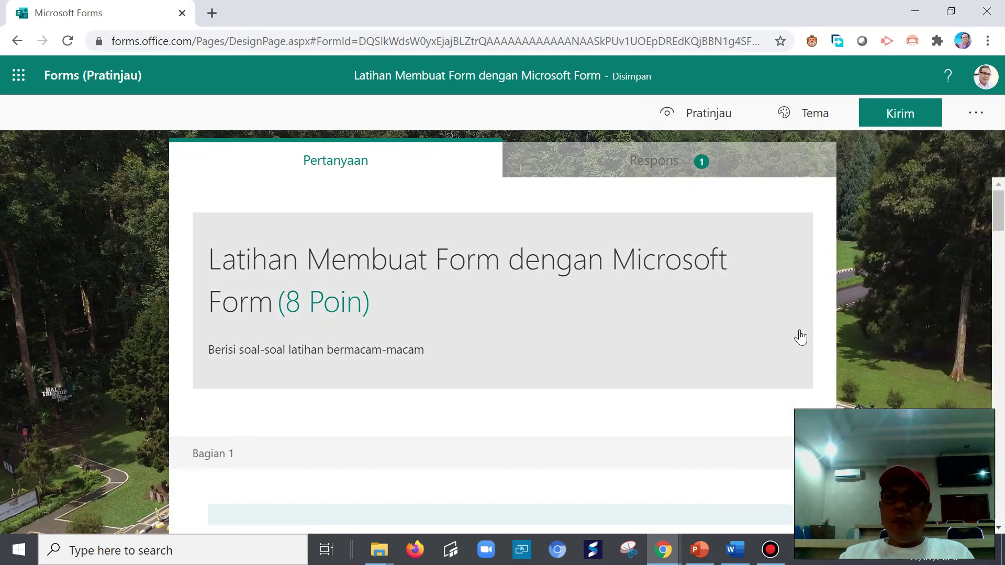
- Tick Tanggal mulai and Tanggal selesai so responses are accepted on 17/07/2020
click(975, 113)
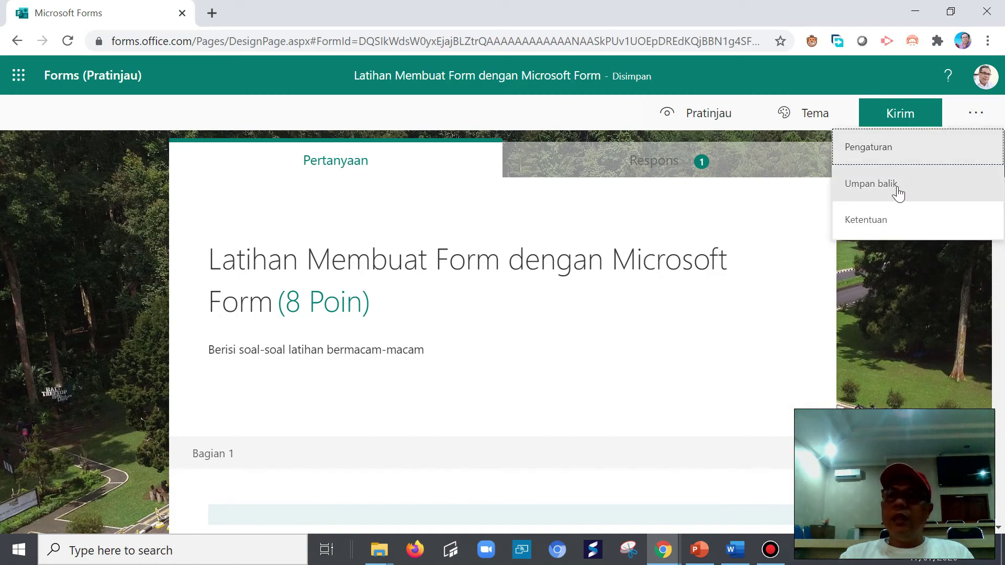
click(896, 153)
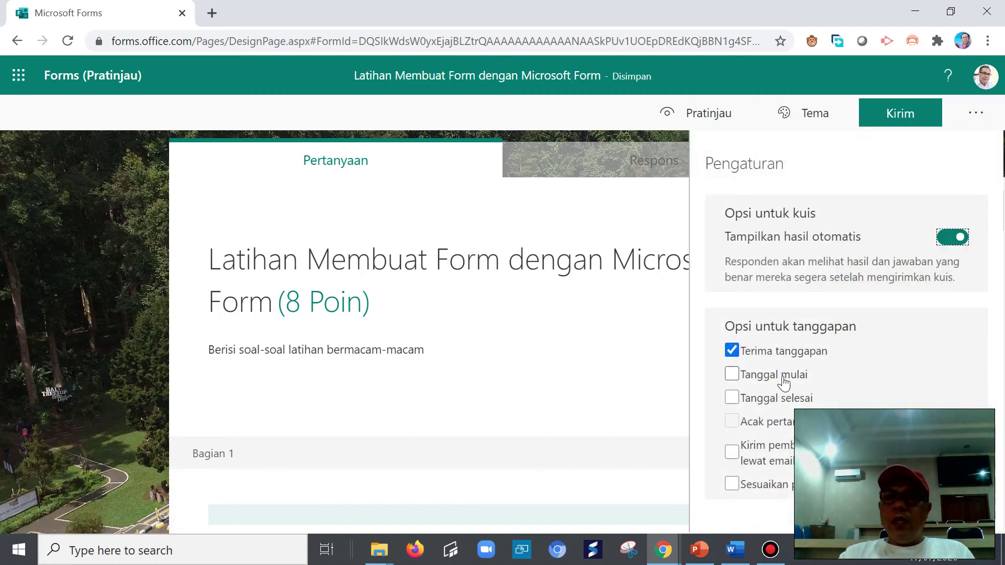
click(779, 376)
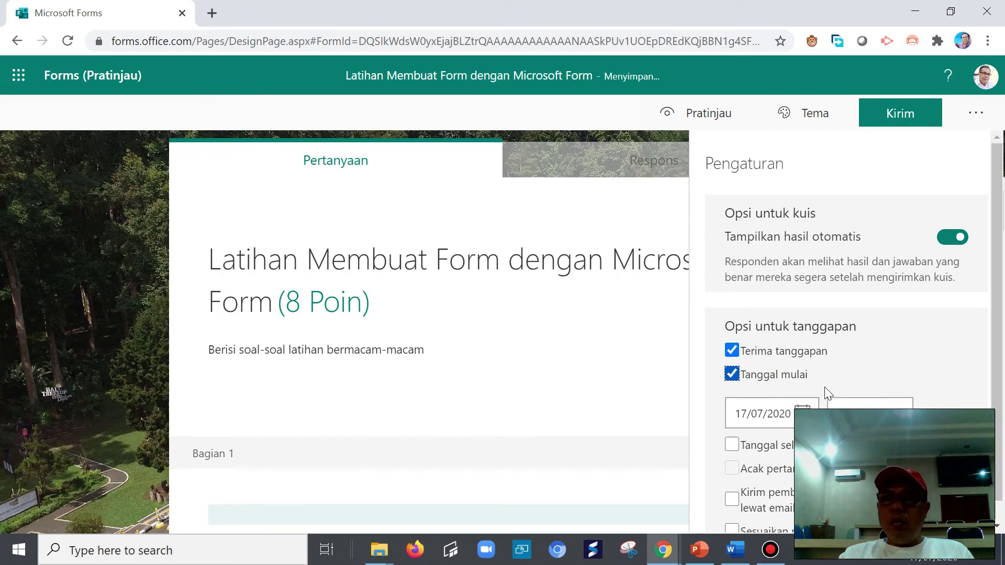
click(754, 445)
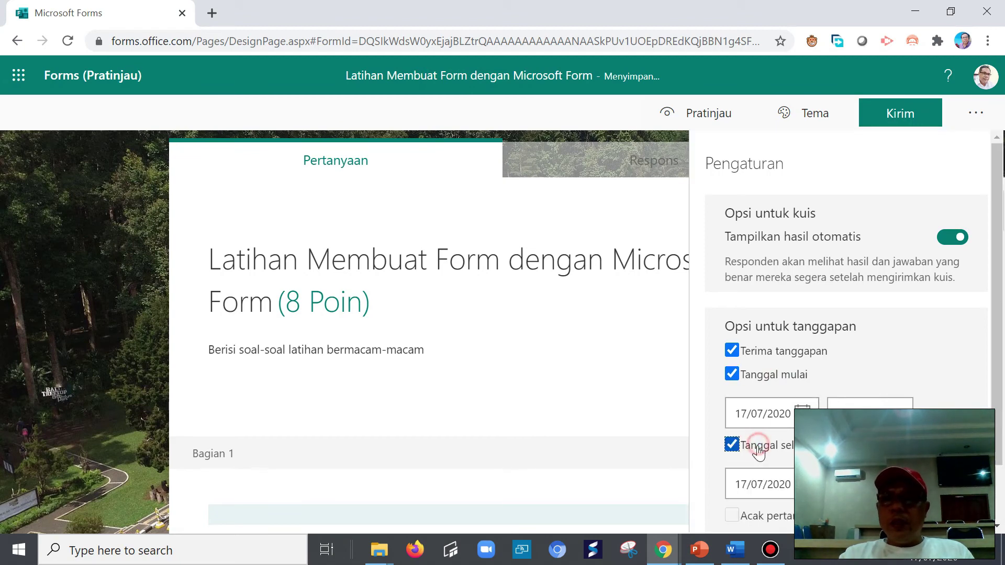
drag(1004, 306, 993, 355)
- Reopen the settings and try turning on shuffled question order
click(976, 112)
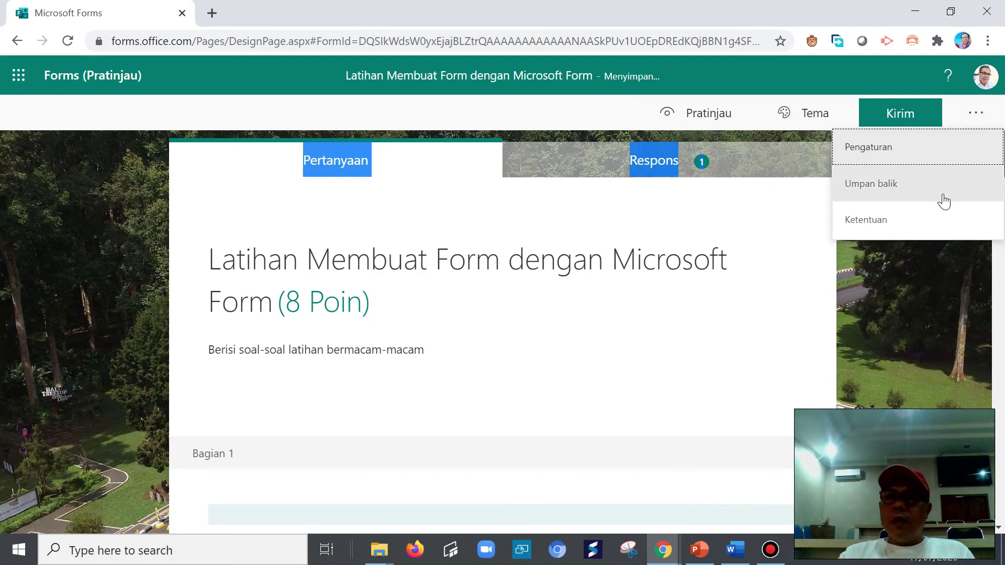
click(887, 148)
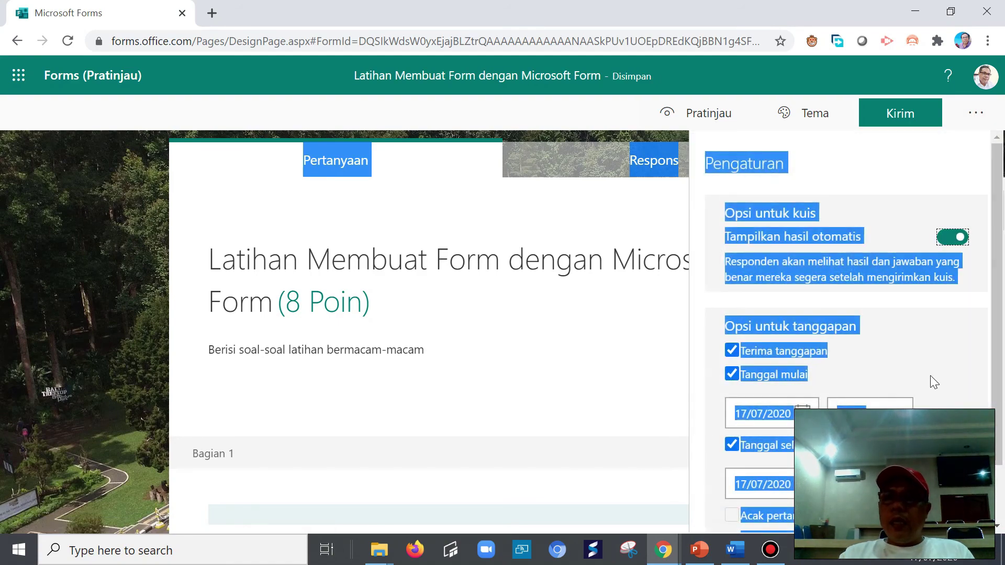
click(941, 361)
drag(996, 331, 996, 385)
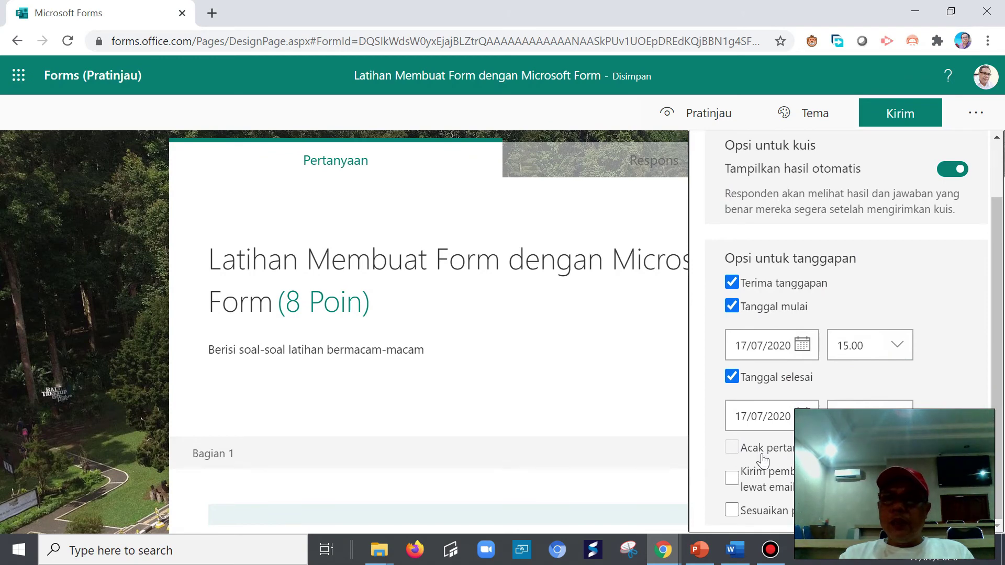
scroll(748, 456, down, 10)
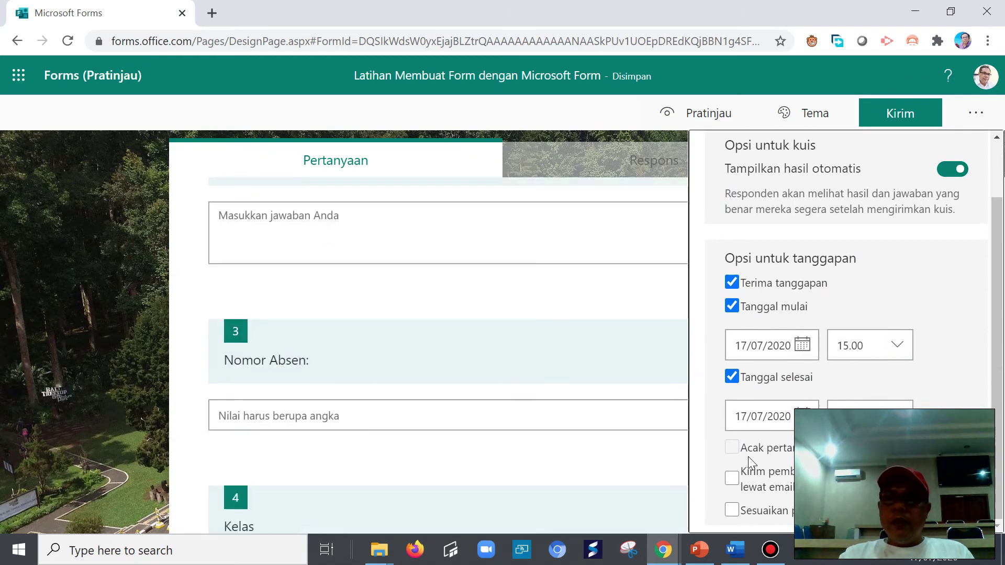
click(740, 453)
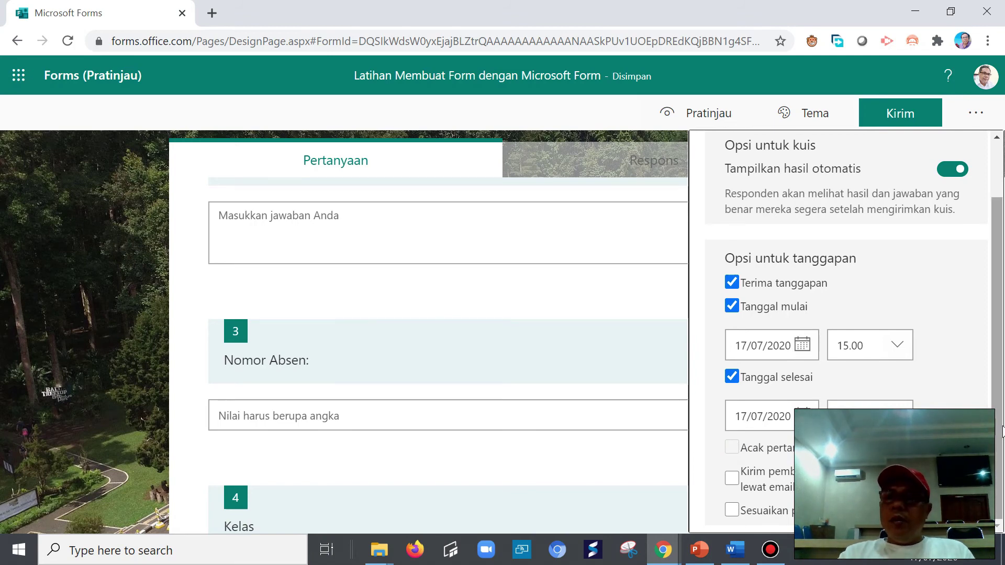
- Enable a custom thank-you message reading 'Terima kasih … dengan baik' in place of the default text
click(732, 510)
scroll(732, 511, down, 1)
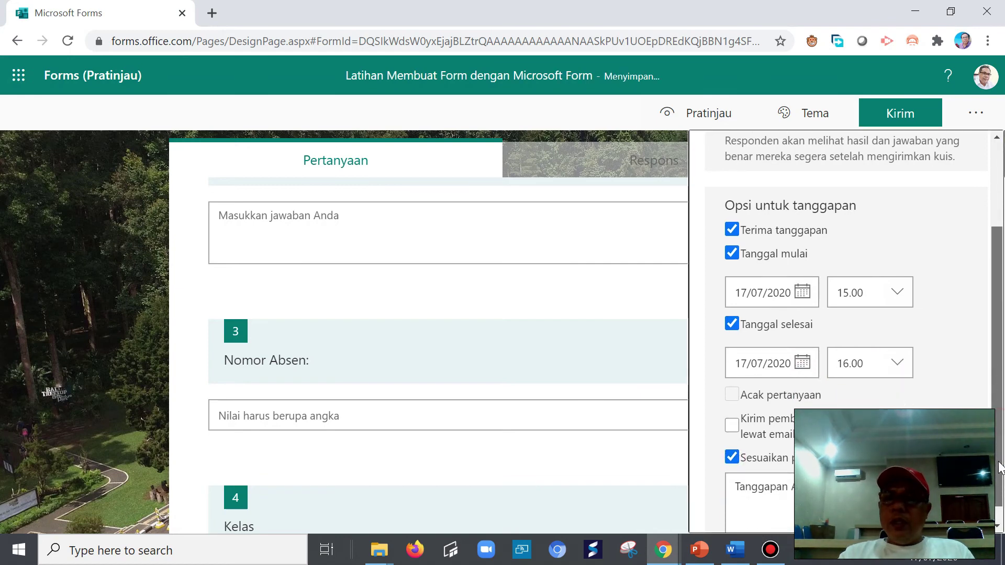
click(737, 483)
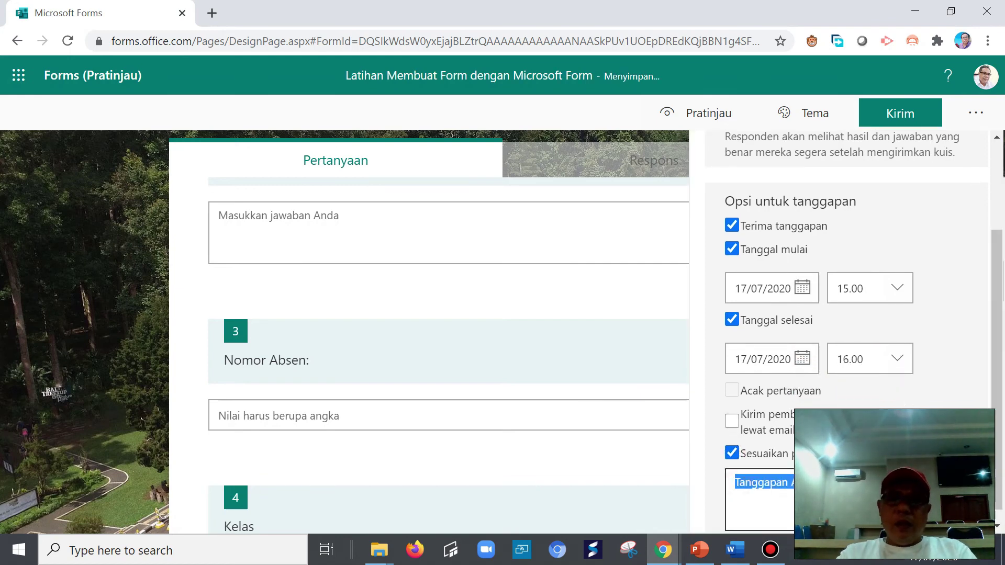
text(Terima kasih)
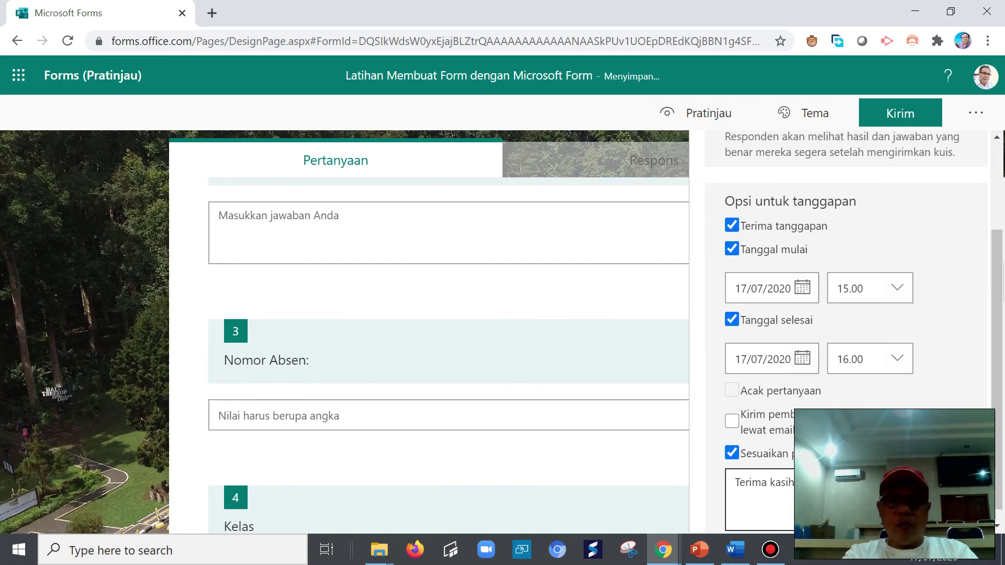
text(dengan baik)
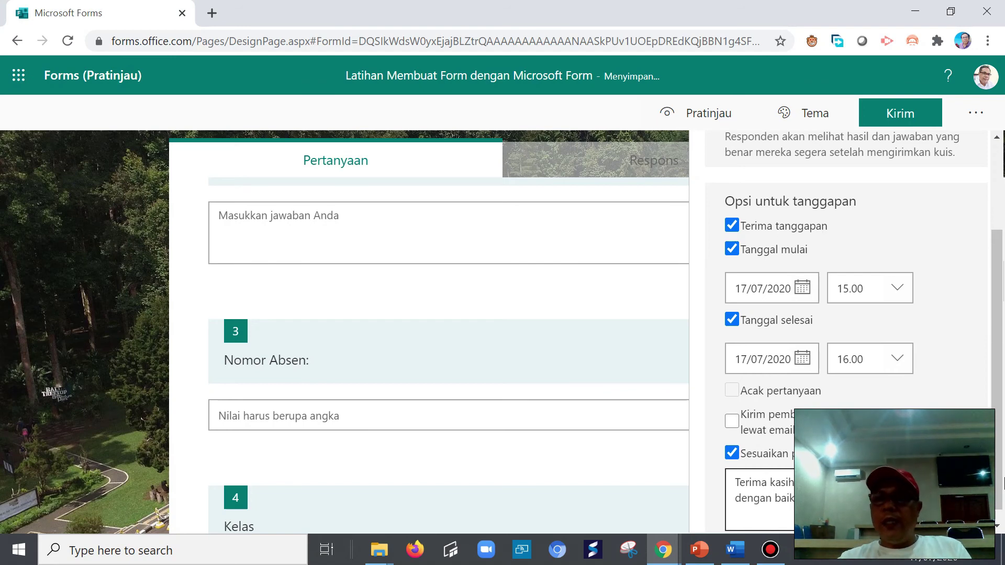
scroll(1002, 483, down, 1)
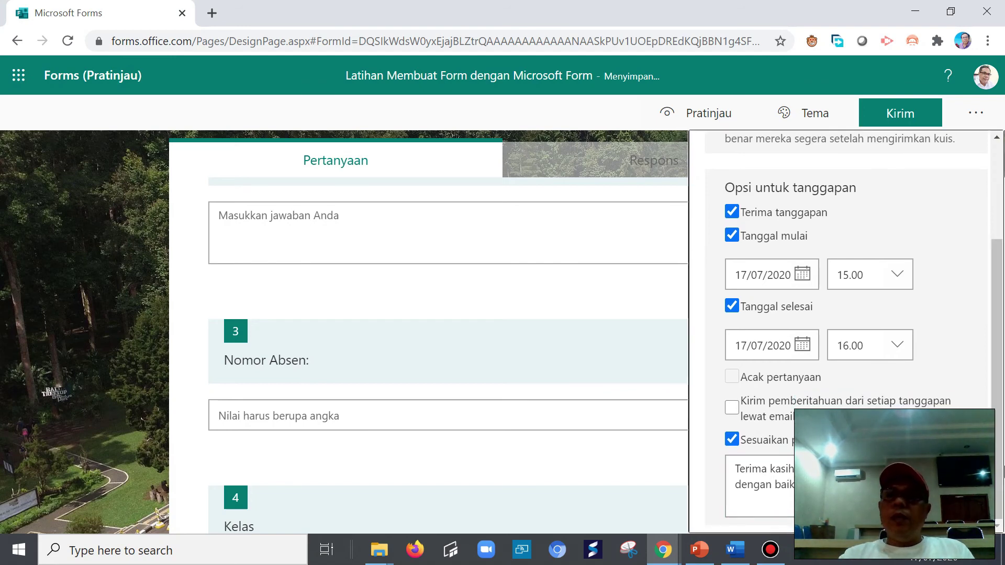
scroll(1004, 466, up, 3)
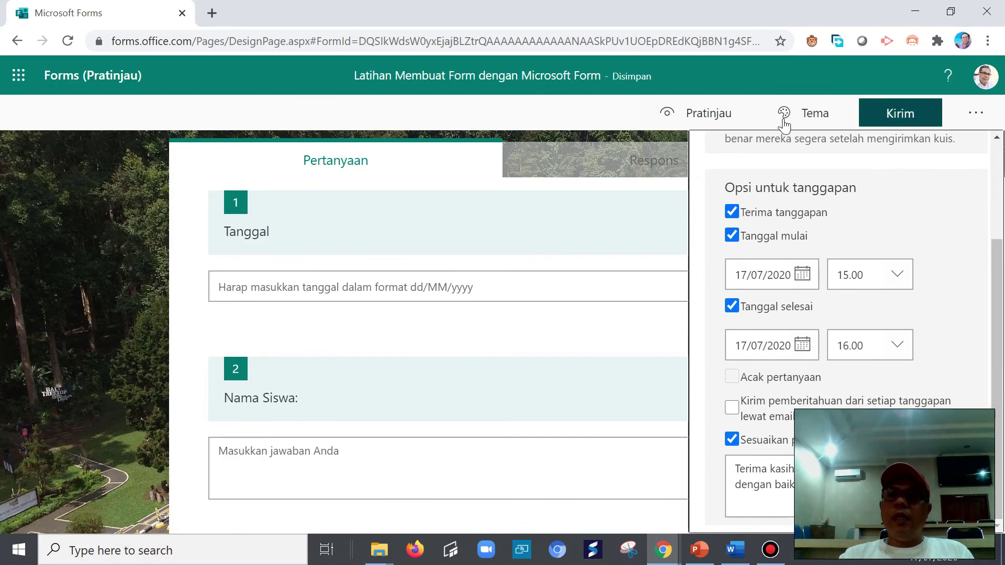
- Preview the quiz, move to the next section and attempt to submit unanswered
click(704, 114)
scroll(524, 398, down, 6)
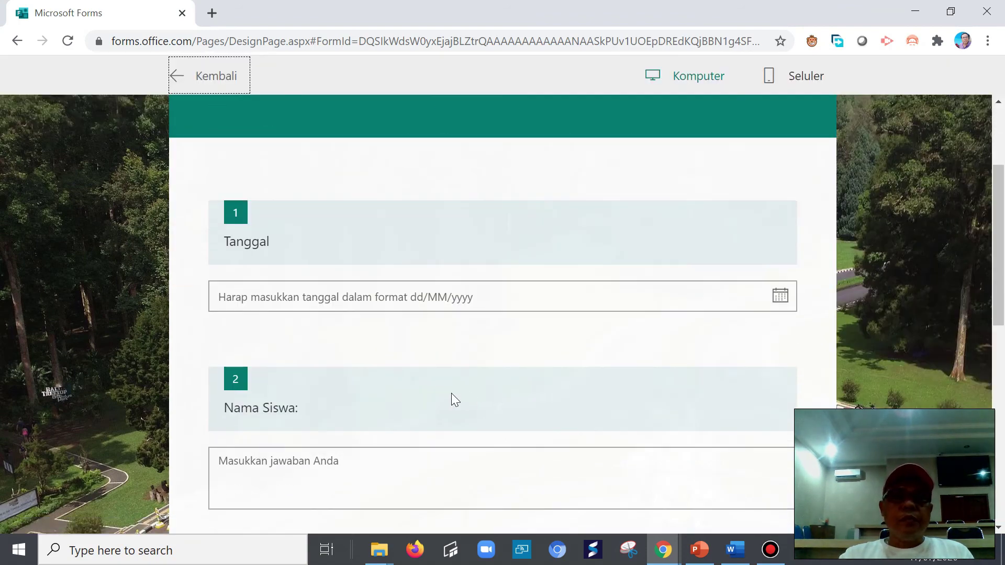
scroll(319, 413, down, 6)
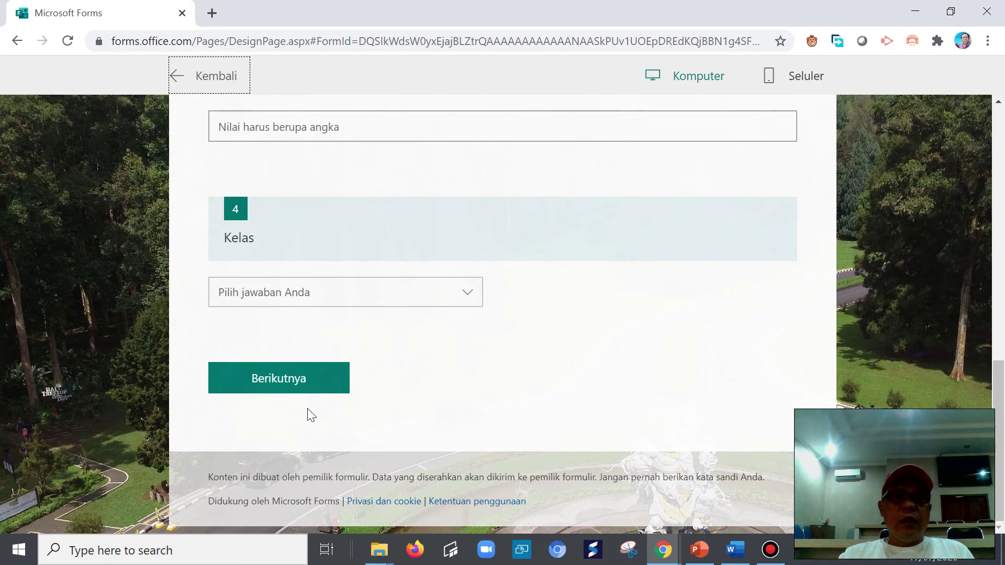
click(291, 387)
scroll(446, 403, down, 18)
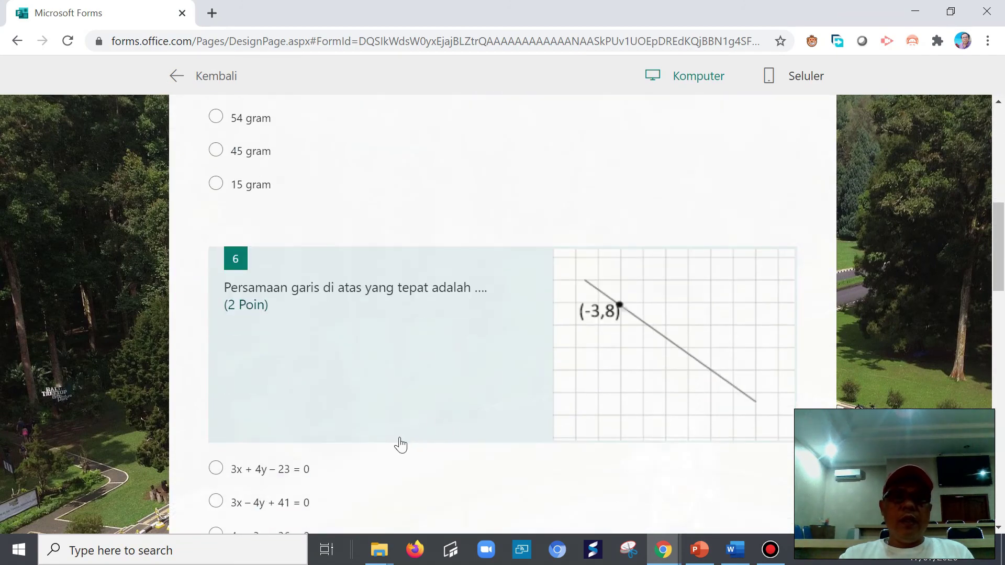
scroll(371, 465, down, 4)
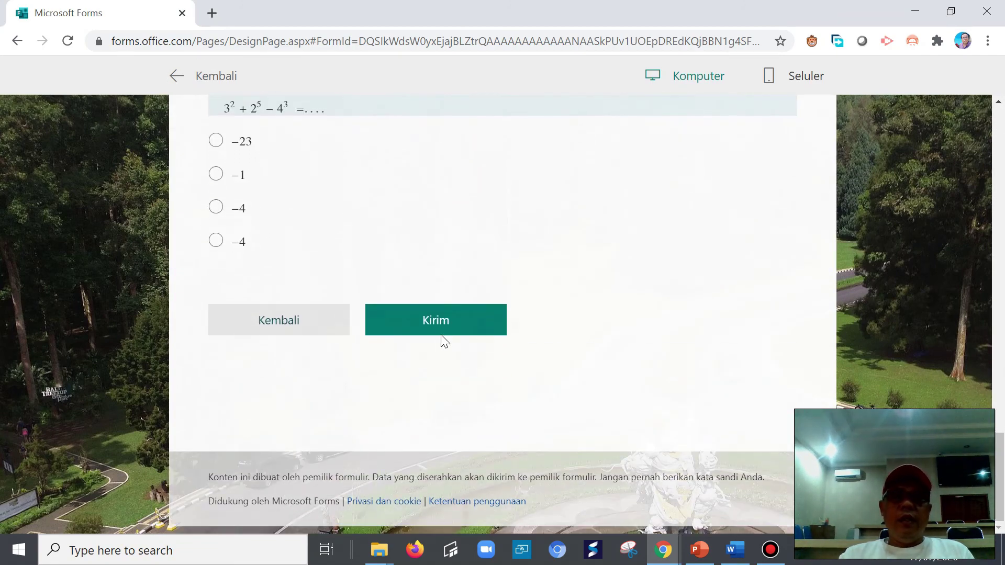
click(426, 325)
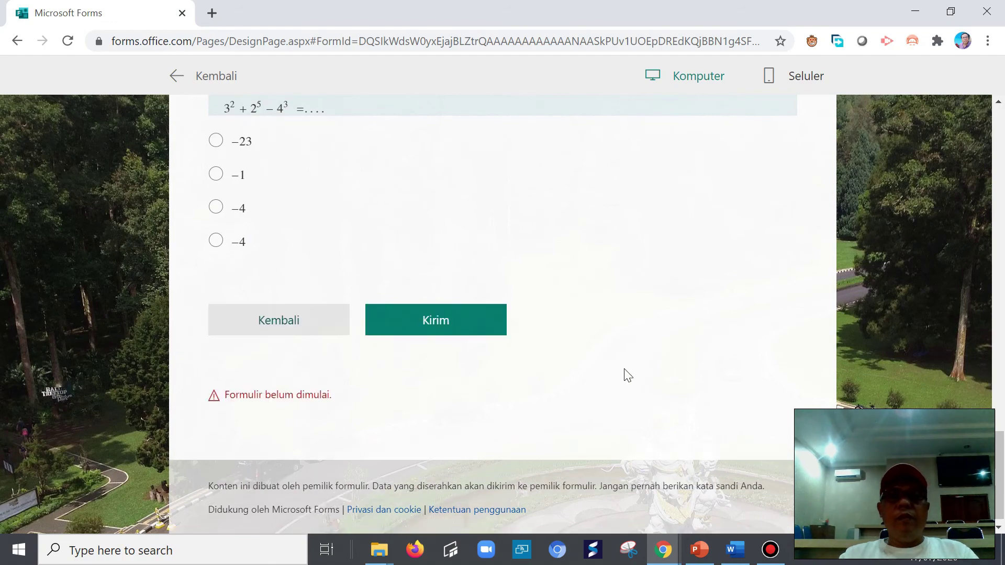
scroll(313, 343, up, 20)
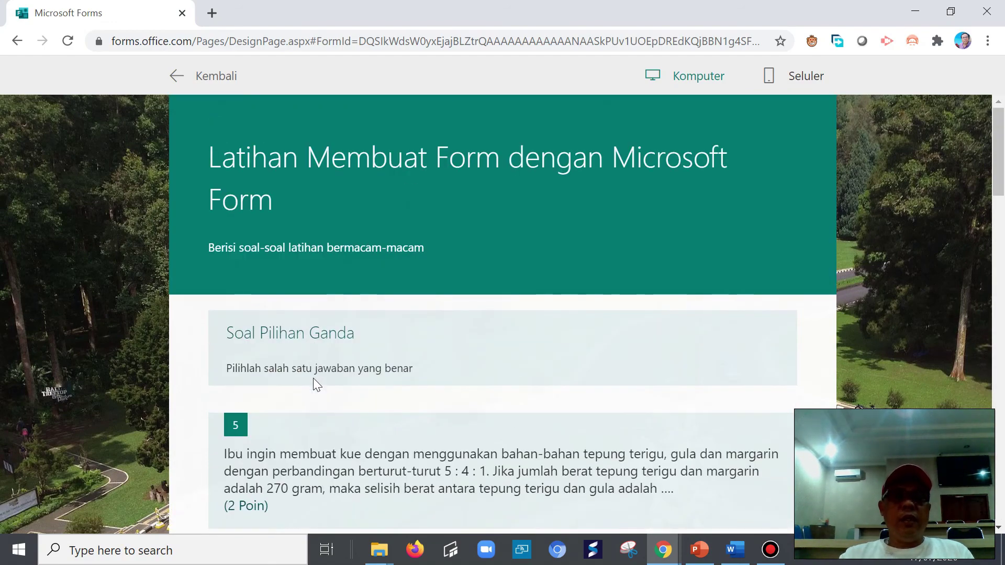
scroll(309, 367, down, 5)
- Answer 60 gram, the first equation, 20 buah and the last −4, then submit, getting 'Formulir belum dimulai'
click(215, 240)
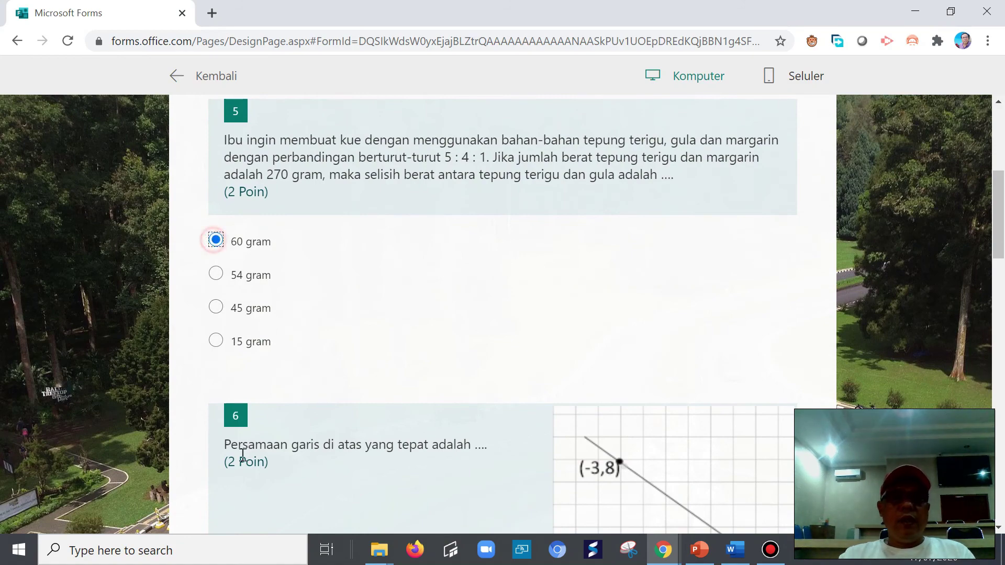
scroll(241, 445, down, 5)
click(216, 313)
scroll(275, 397, down, 5)
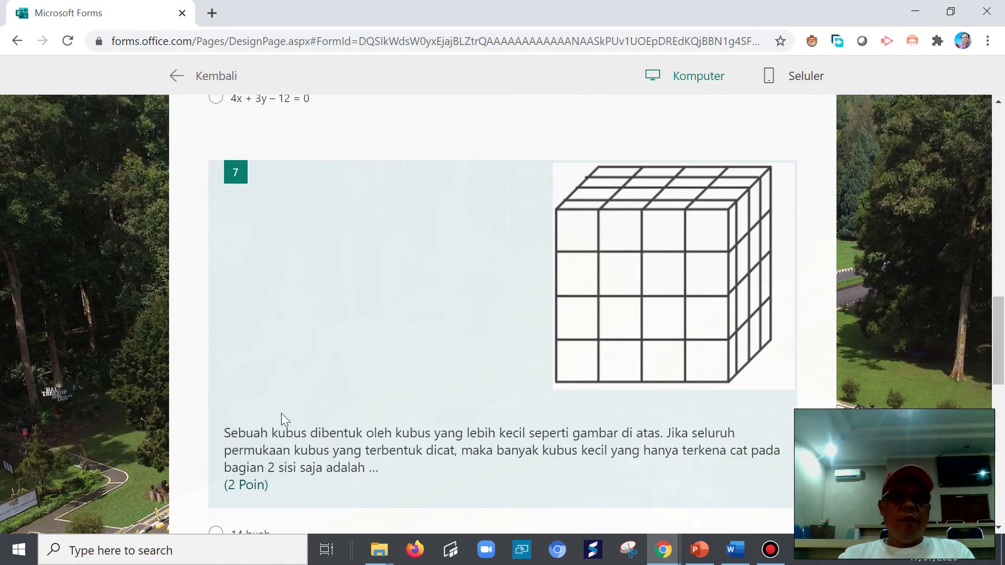
scroll(284, 418, down, 5)
click(217, 255)
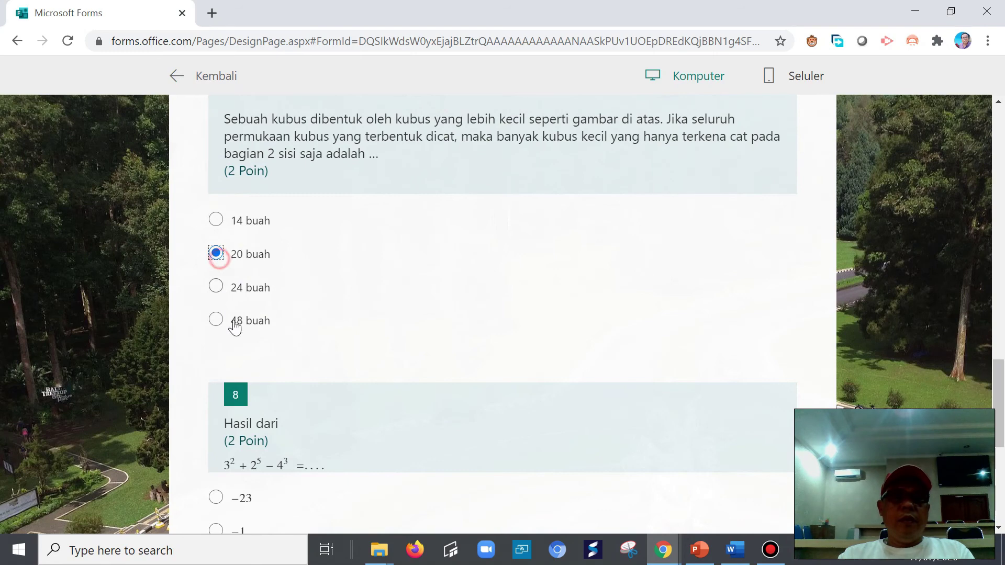
scroll(231, 304, down, 5)
click(220, 256)
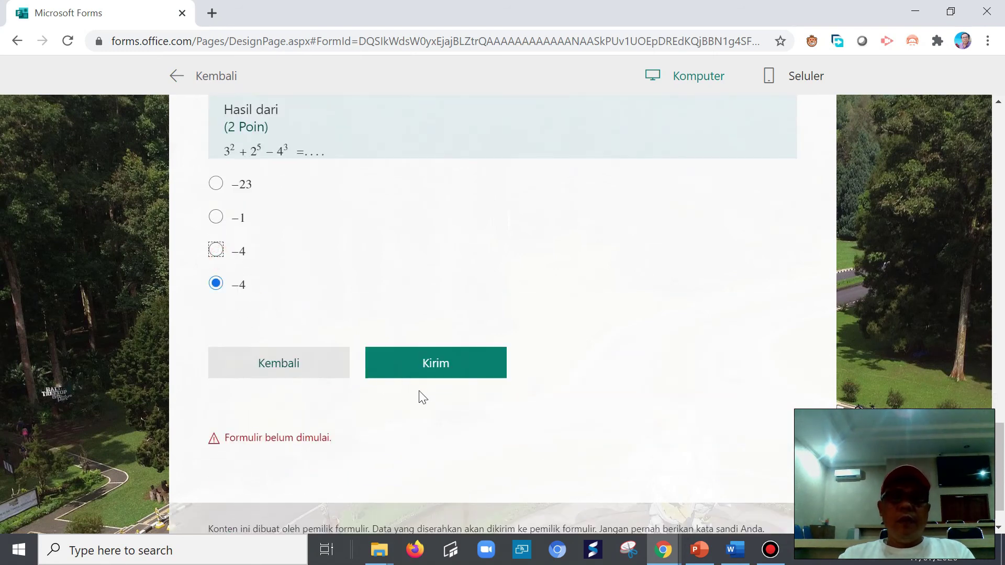
click(430, 374)
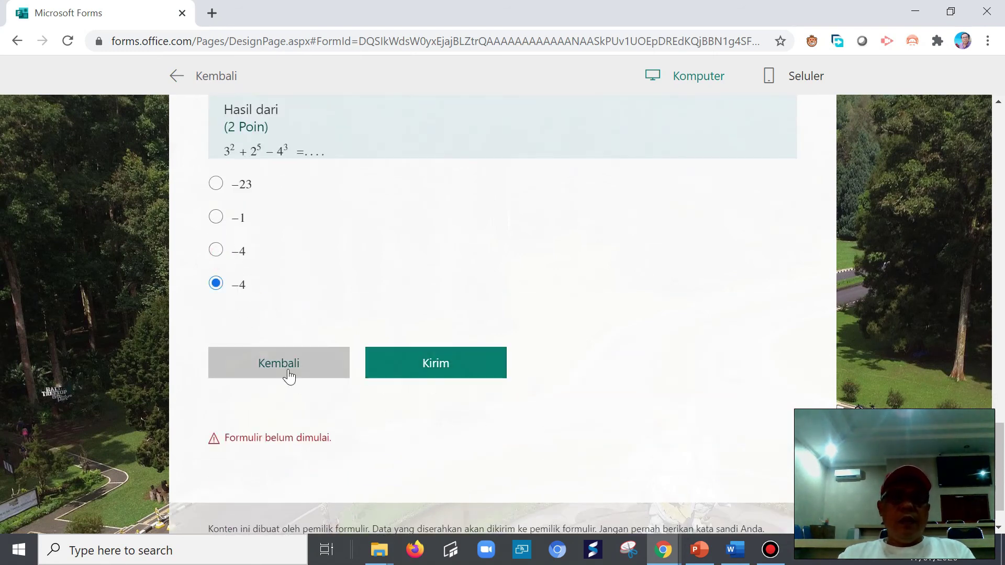
click(288, 371)
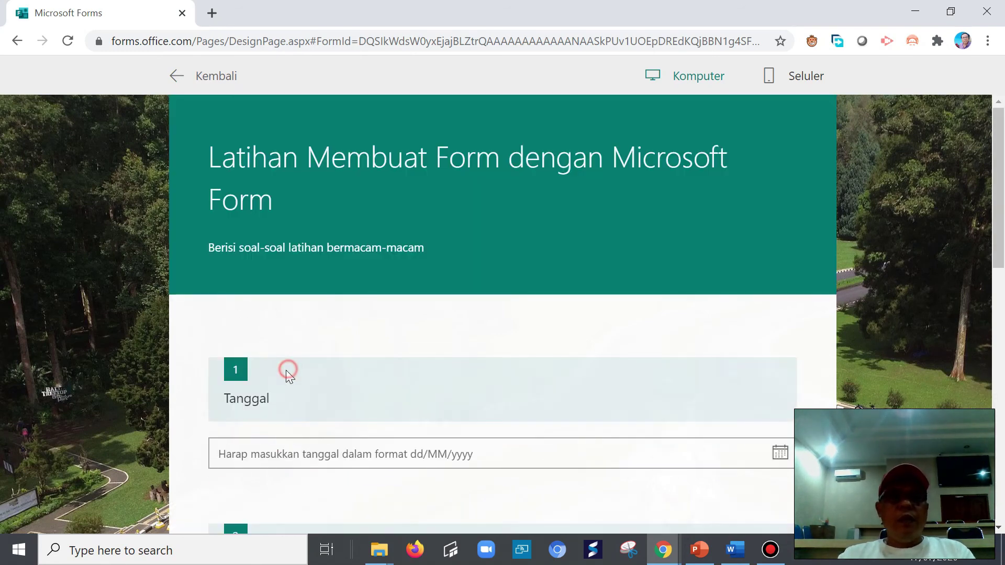
- Pick 17/07/2020 as the Tanggal date and enter 12 for Nomor Absen
click(779, 452)
scroll(481, 469, down, 6)
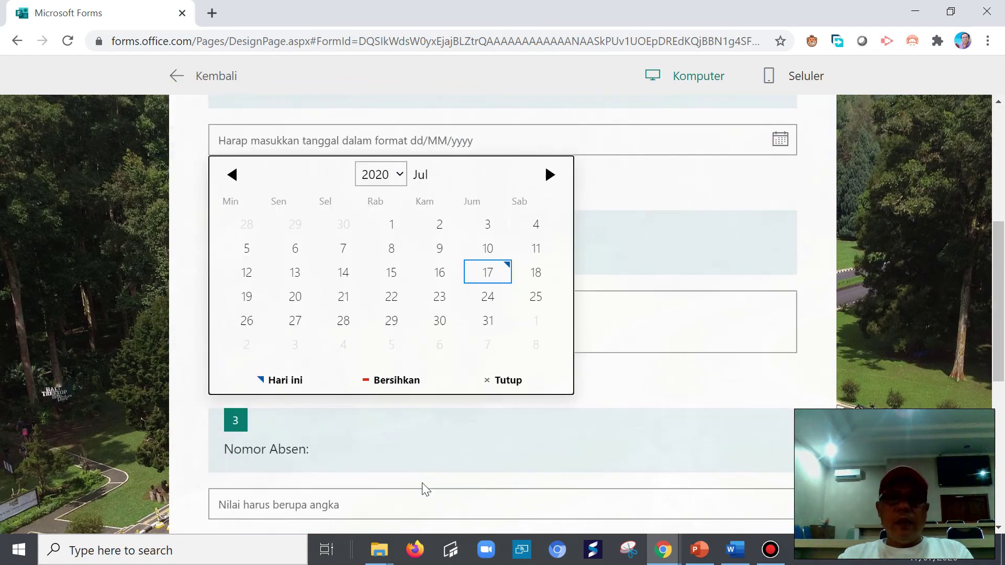
click(490, 273)
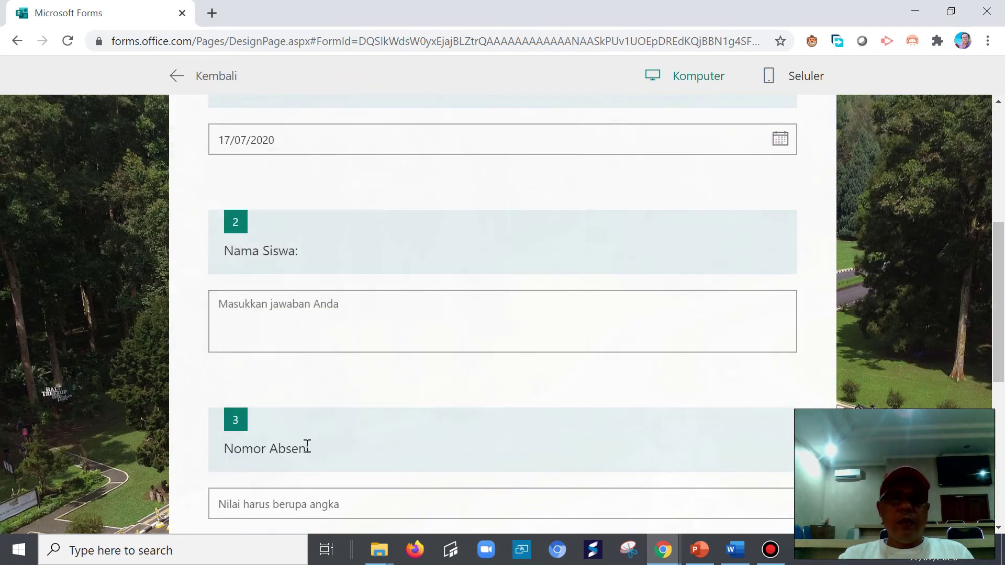
click(277, 499)
text(12)
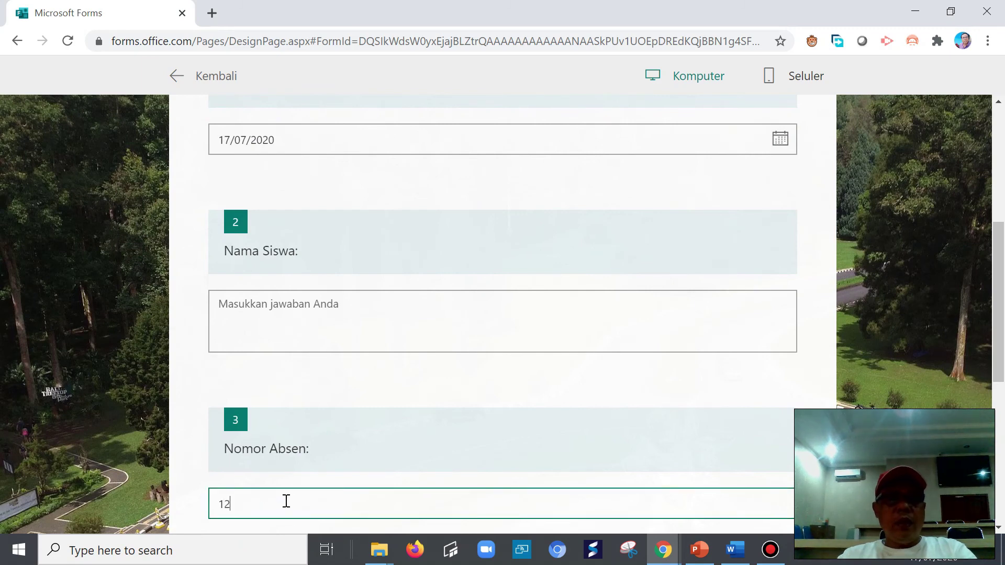
- Start entering the student's name and choose class VII in Kelas
click(301, 320)
text(wayan)
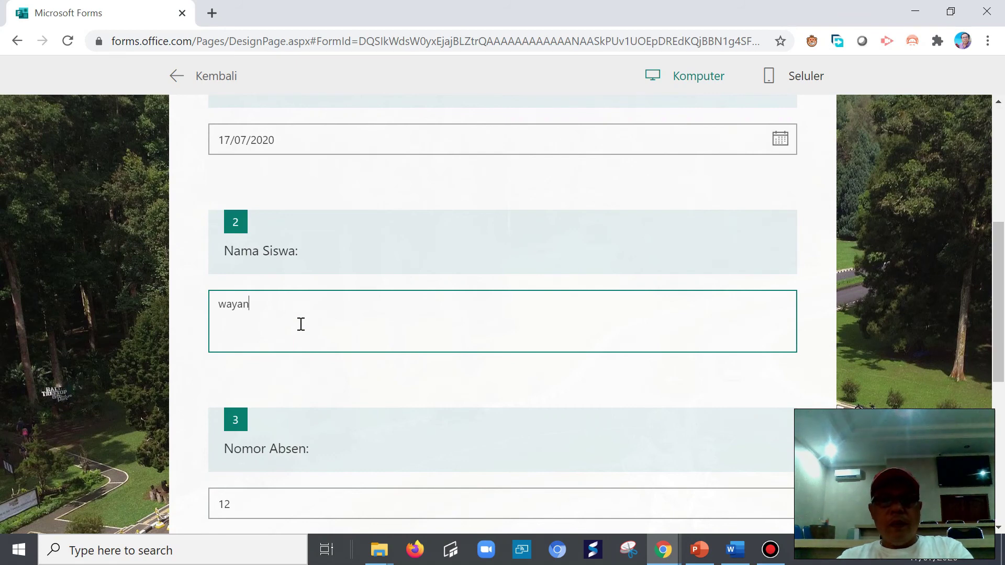
scroll(301, 325, down, 6)
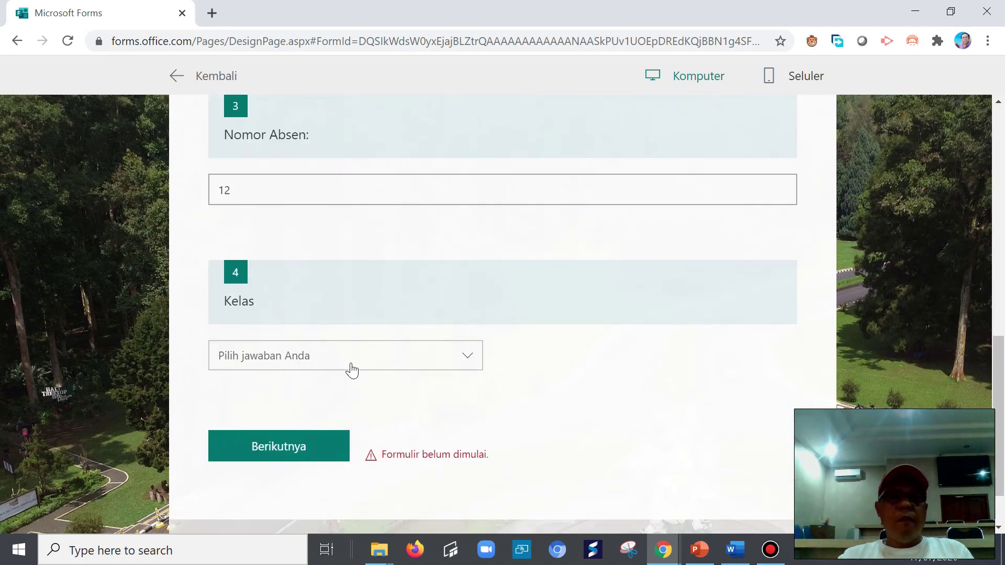
click(458, 367)
click(276, 384)
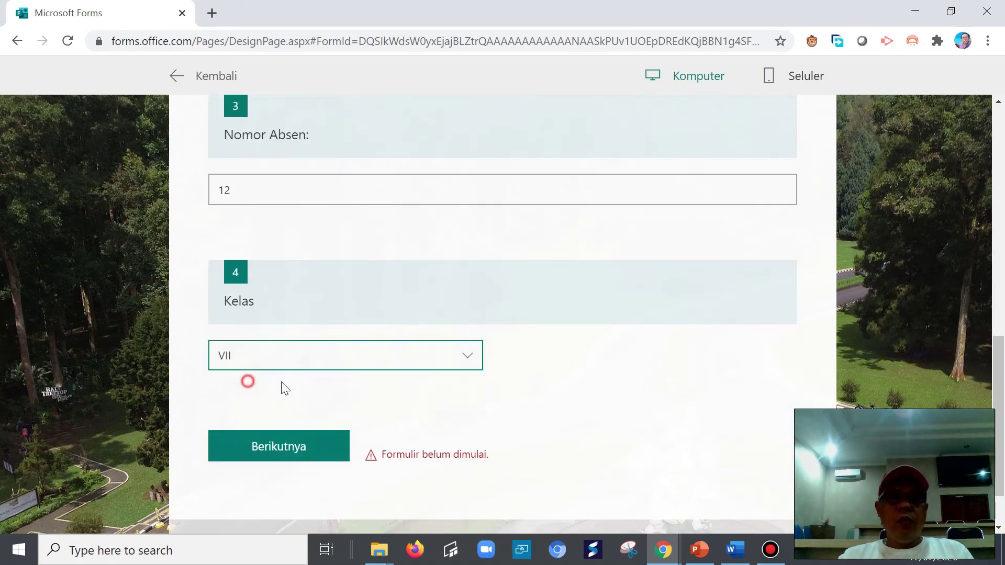
- Move on to the multiple-choice page and try submitting the test responses
click(292, 448)
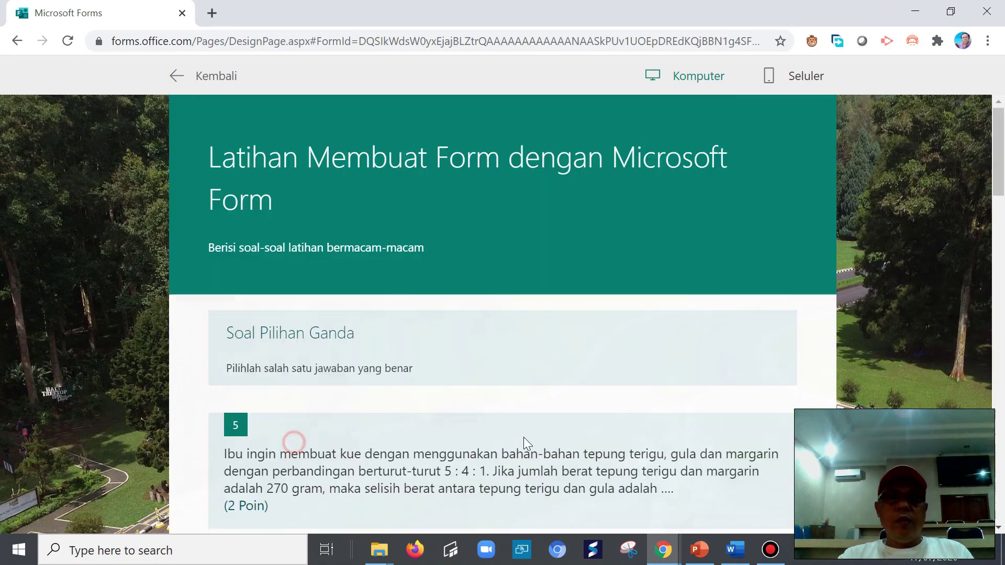
scroll(547, 432, down, 5)
scroll(524, 431, down, 15)
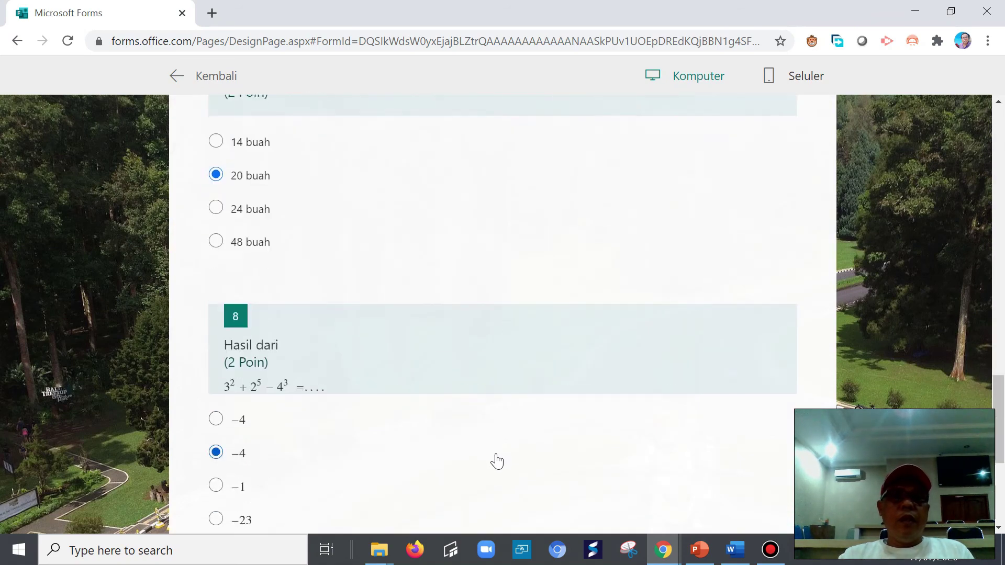
click(441, 323)
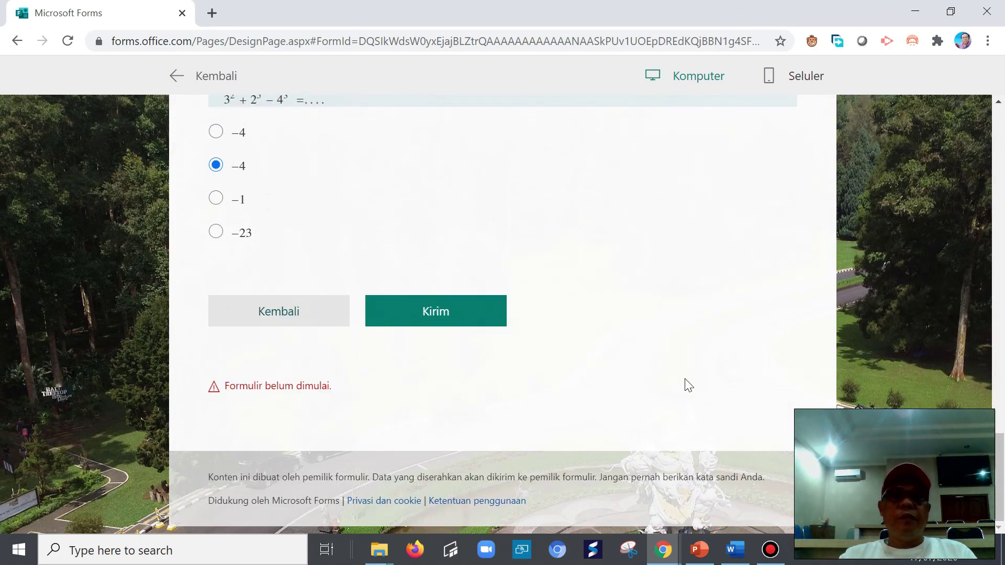
- Go back to the form's first page and complete the student's full name
click(292, 314)
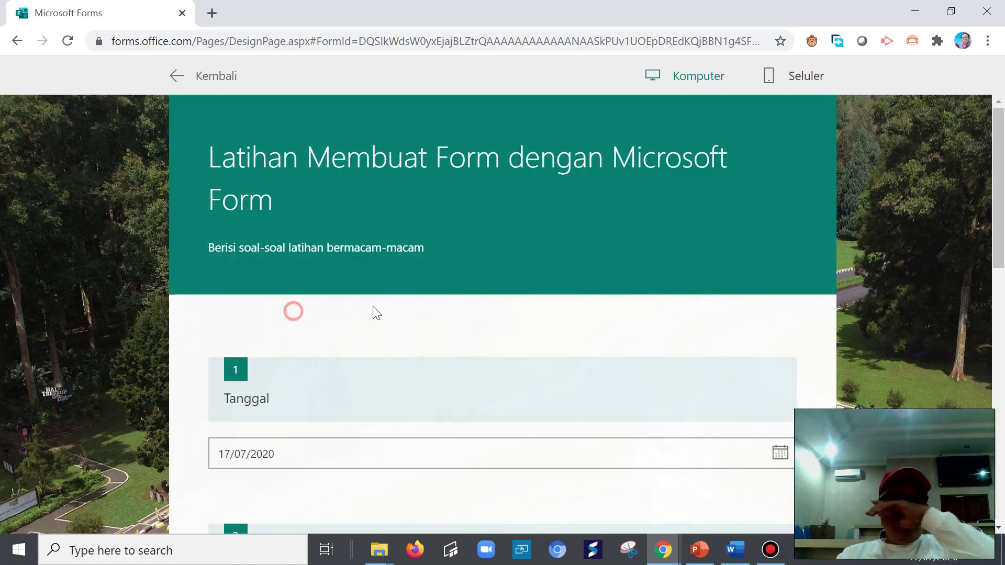
scroll(469, 368, down, 6)
scroll(468, 364, up, 5)
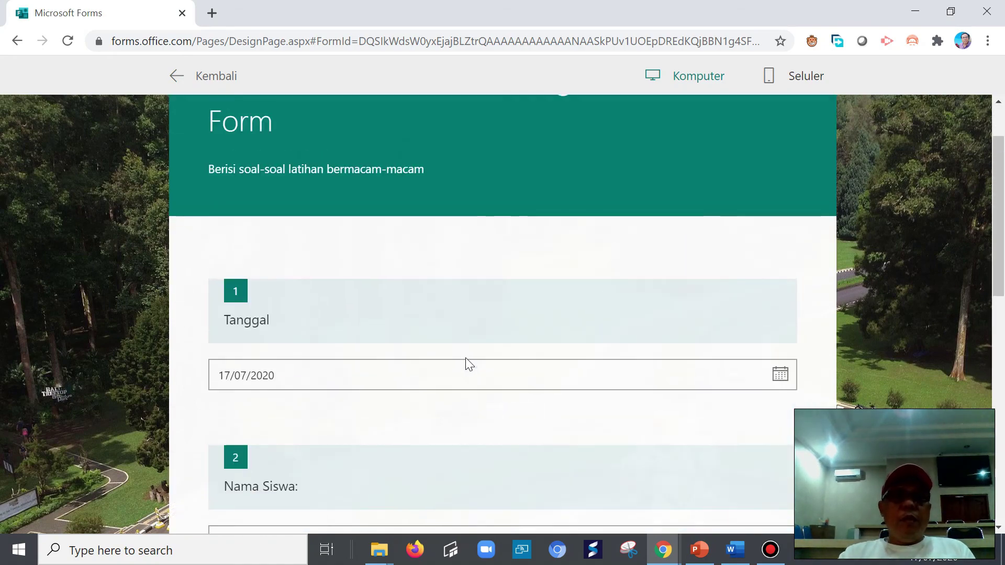
scroll(466, 364, down, 2)
scroll(465, 360, up, 3)
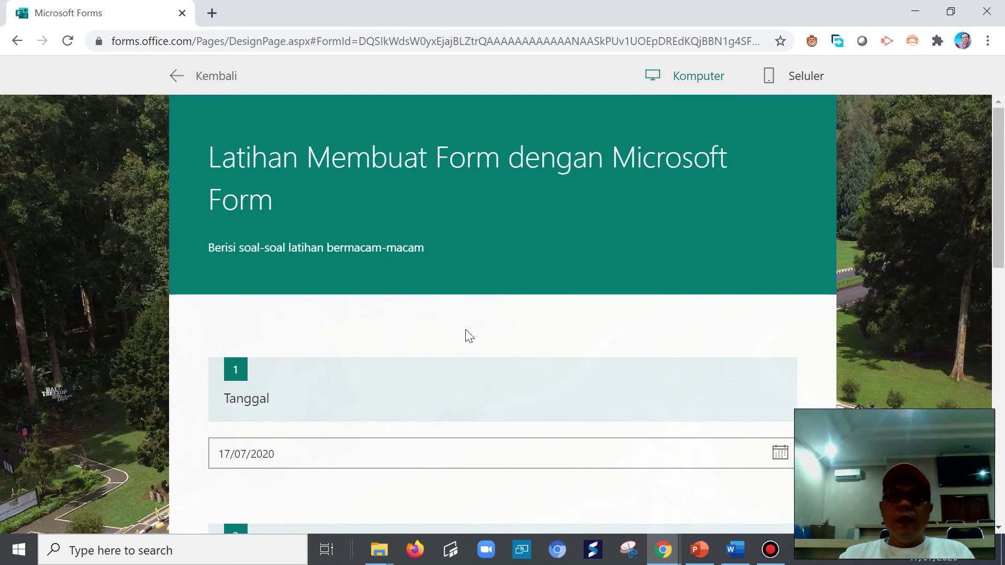
scroll(465, 361, down, 12)
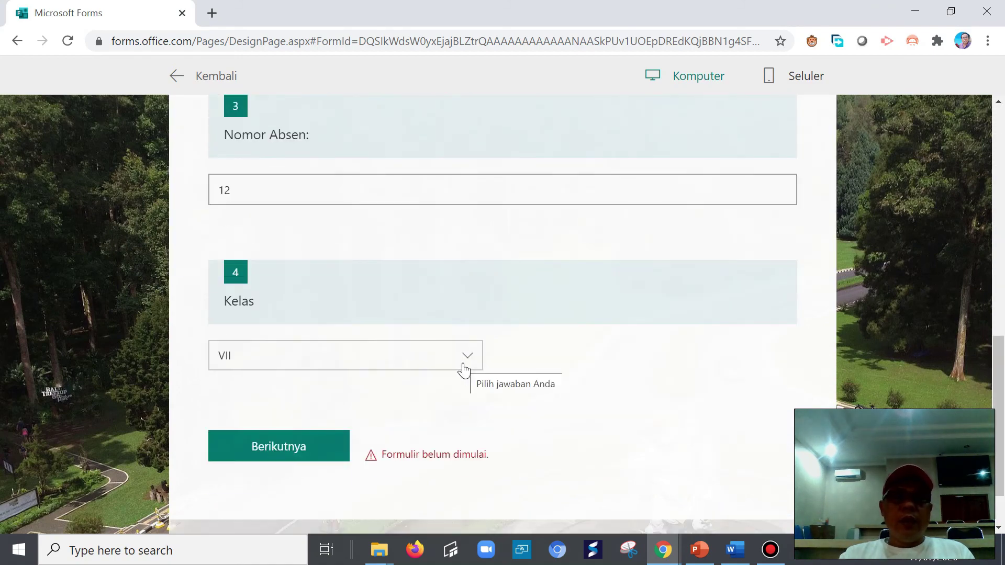
scroll(463, 372, down, 2)
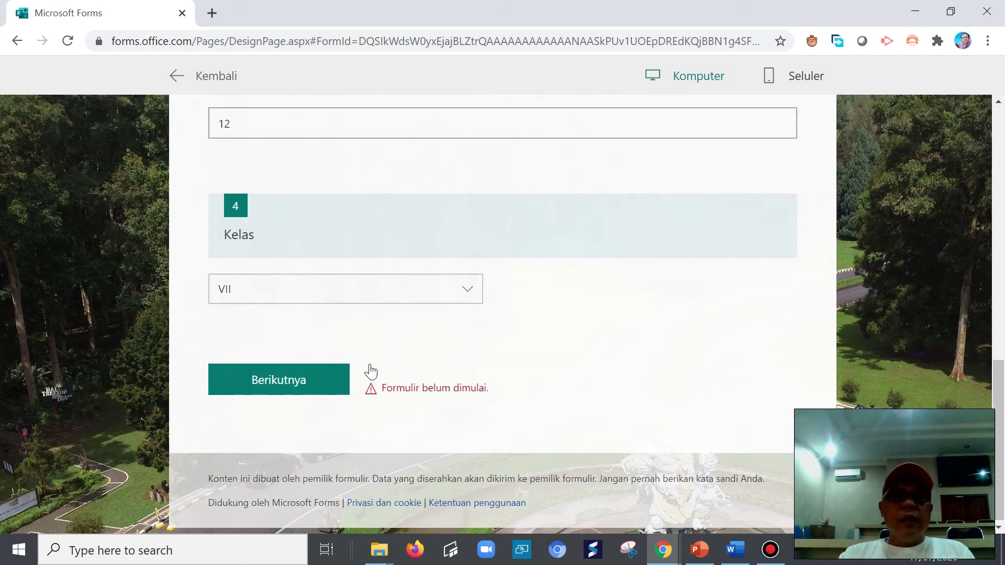
scroll(371, 369, up, 10)
scroll(370, 364, up, 2)
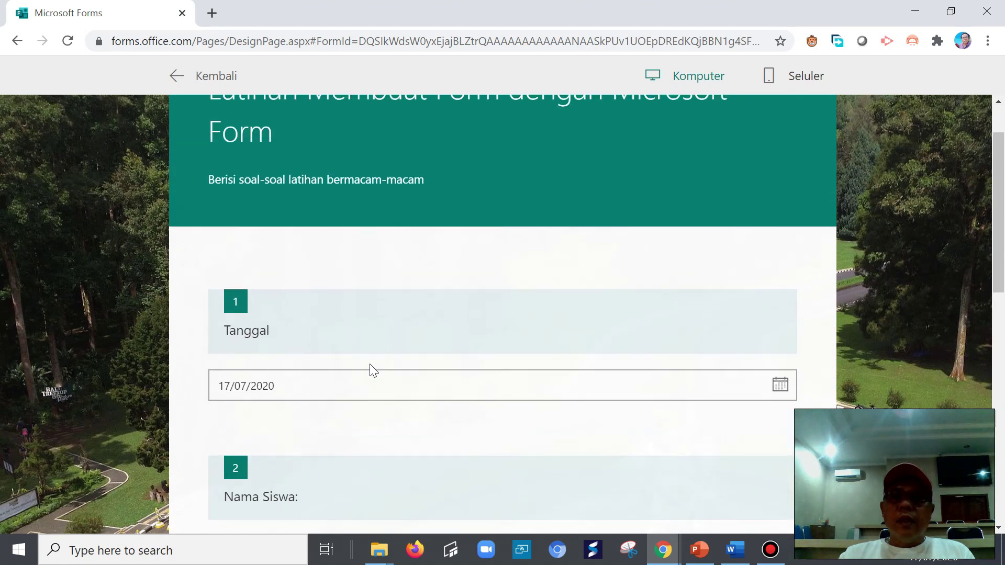
scroll(373, 369, up, 1)
scroll(373, 394, down, 4)
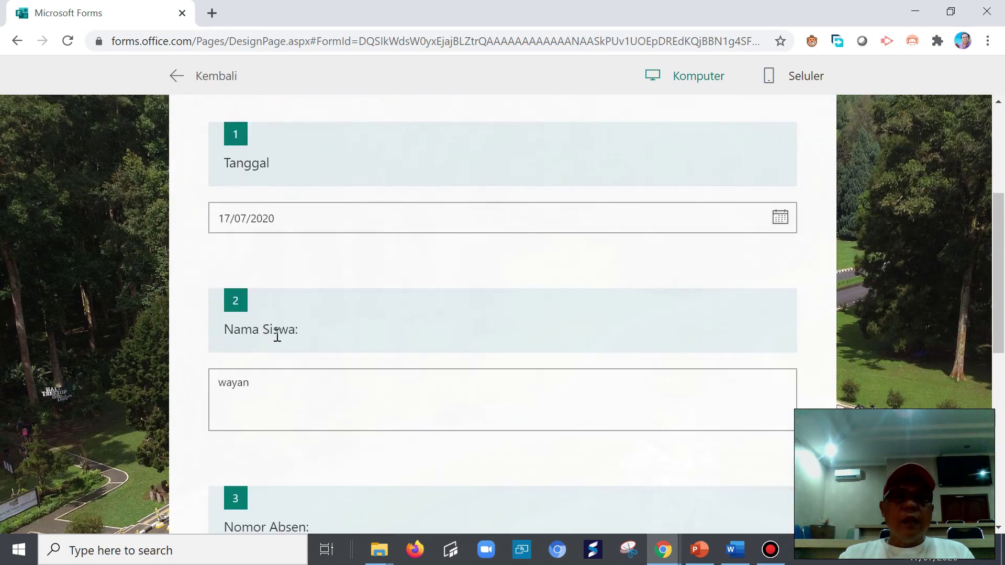
click(264, 379)
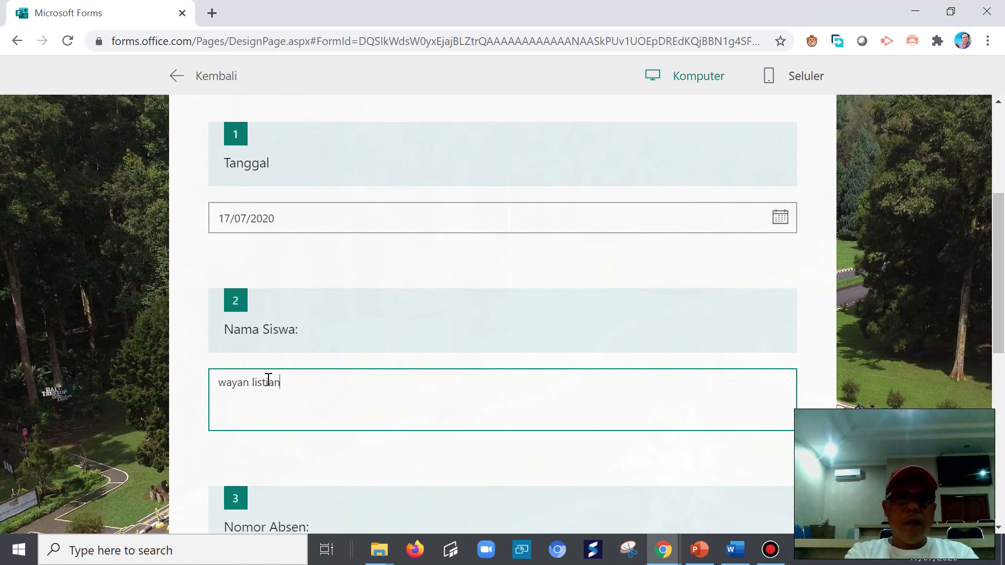
- Change Nomor Absen to 13 and reselect class VII in Kelas
scroll(293, 393, down, 4)
click(255, 347)
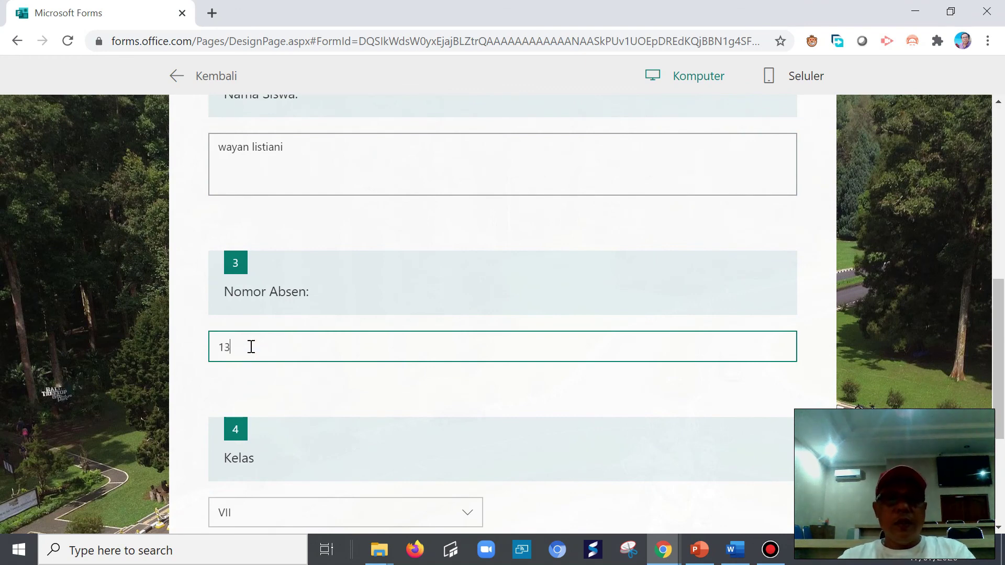
click(467, 513)
click(247, 489)
click(465, 489)
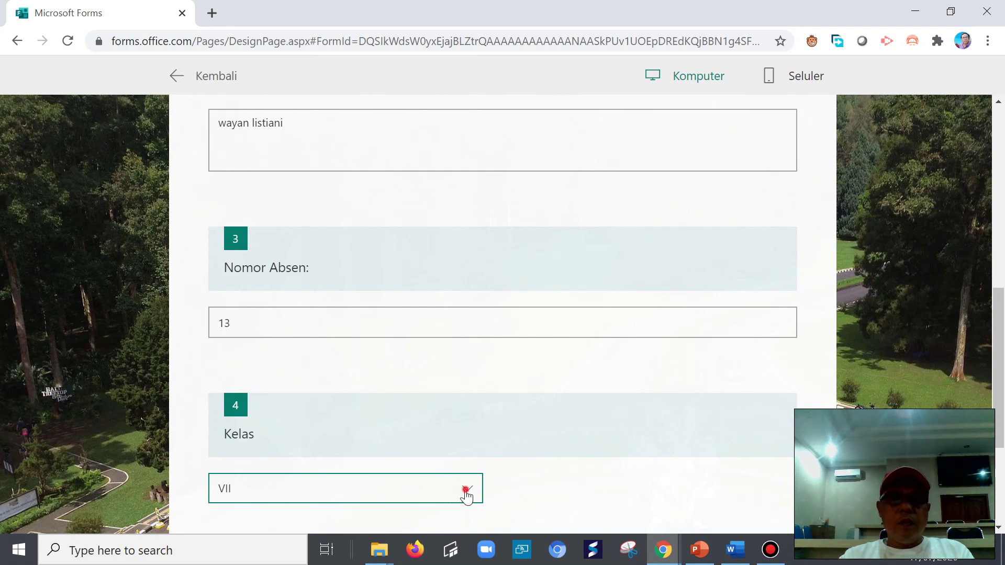
click(233, 519)
scroll(560, 479, down, 4)
- Answer question 6 with 3x – 4y + 41 = 0, question 7 with 48 buah, question 8 with –23
click(276, 382)
scroll(381, 410, down, 5)
scroll(382, 418, down, 4)
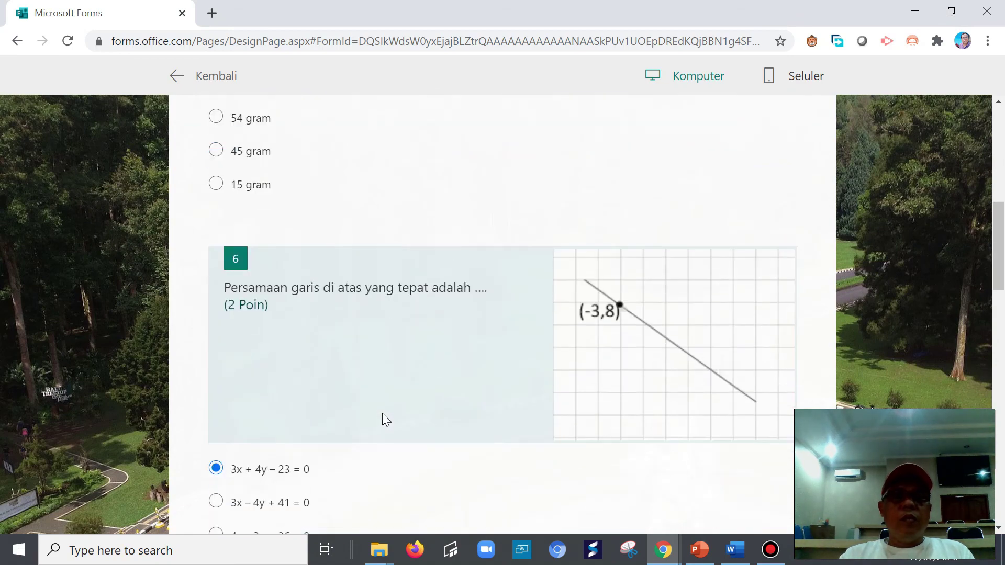
scroll(382, 413, up, 3)
scroll(382, 413, down, 3)
scroll(346, 432, down, 5)
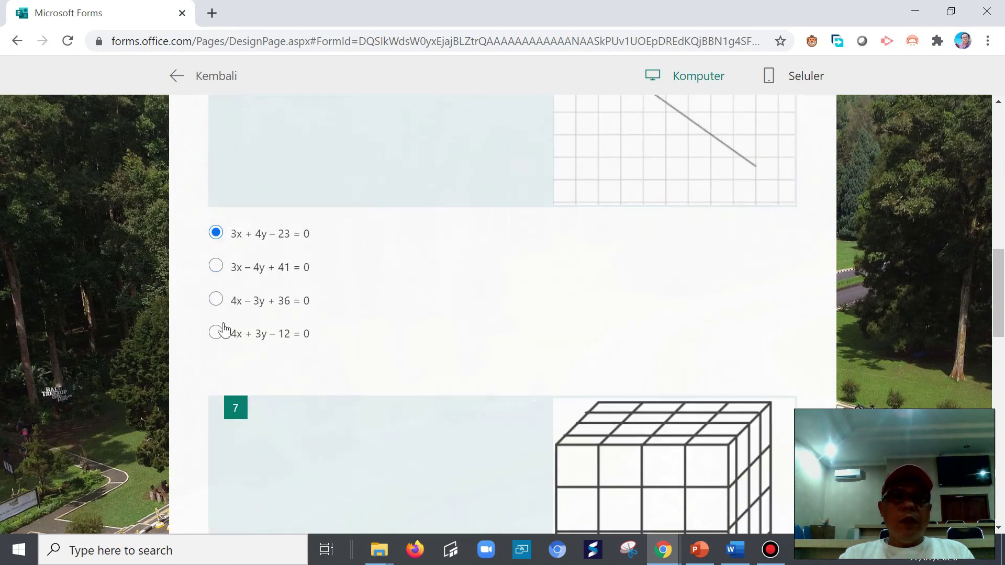
click(215, 266)
scroll(243, 373, down, 10)
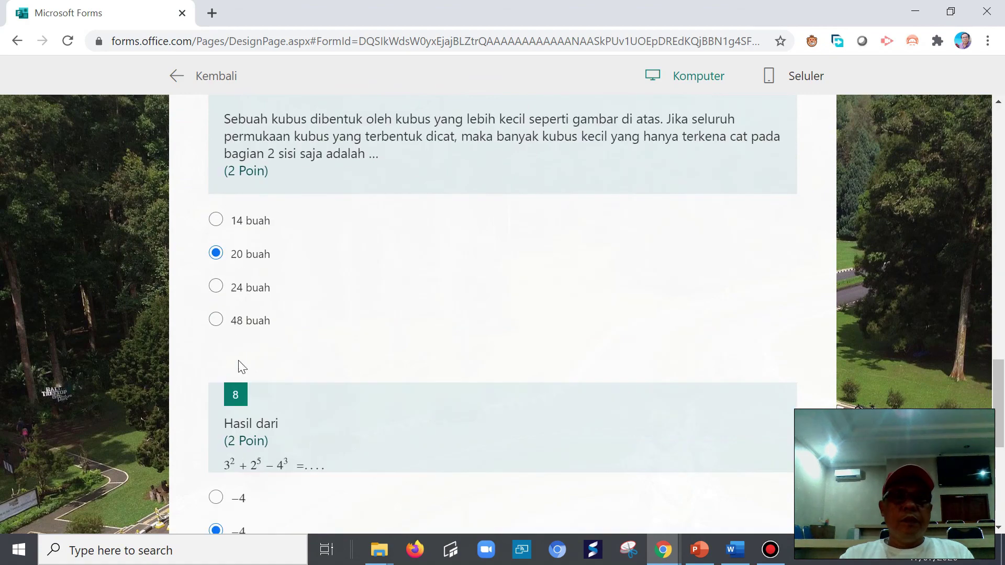
click(215, 320)
scroll(291, 403, down, 6)
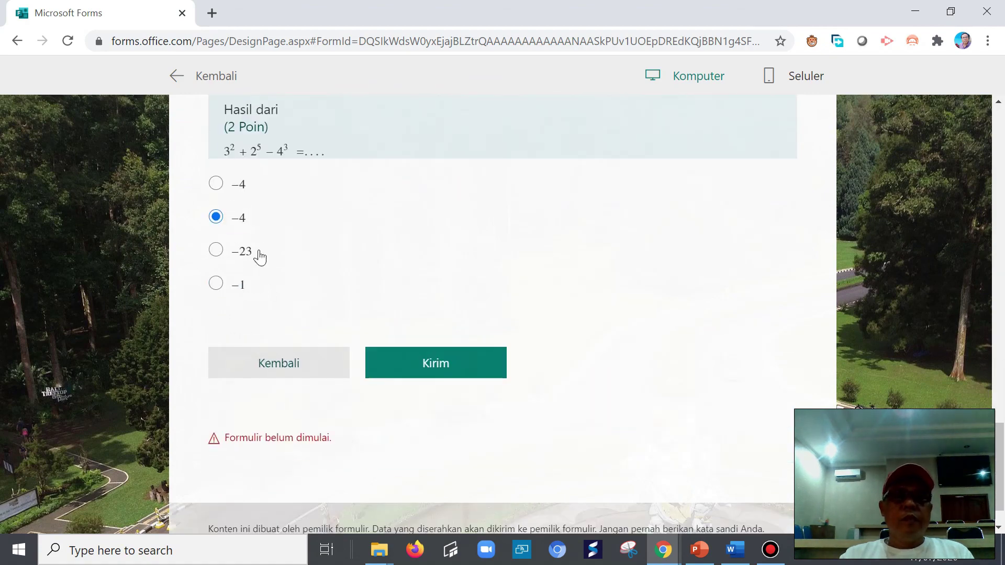
click(216, 250)
- Try submitting again, then return to the preview's first page
click(412, 375)
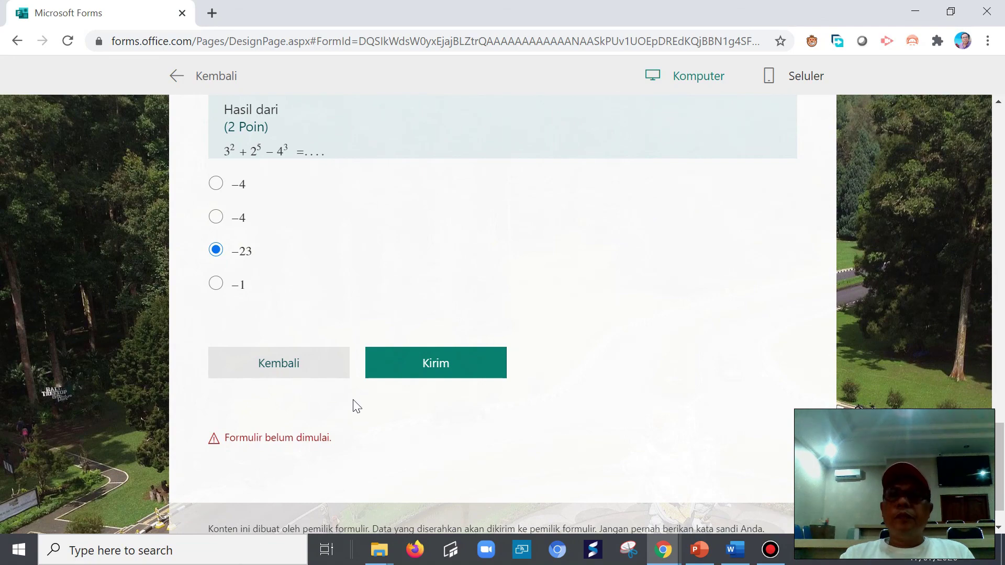
scroll(354, 399, up, 4)
scroll(348, 419, down, 5)
scroll(345, 433, up, 4)
scroll(341, 437, down, 4)
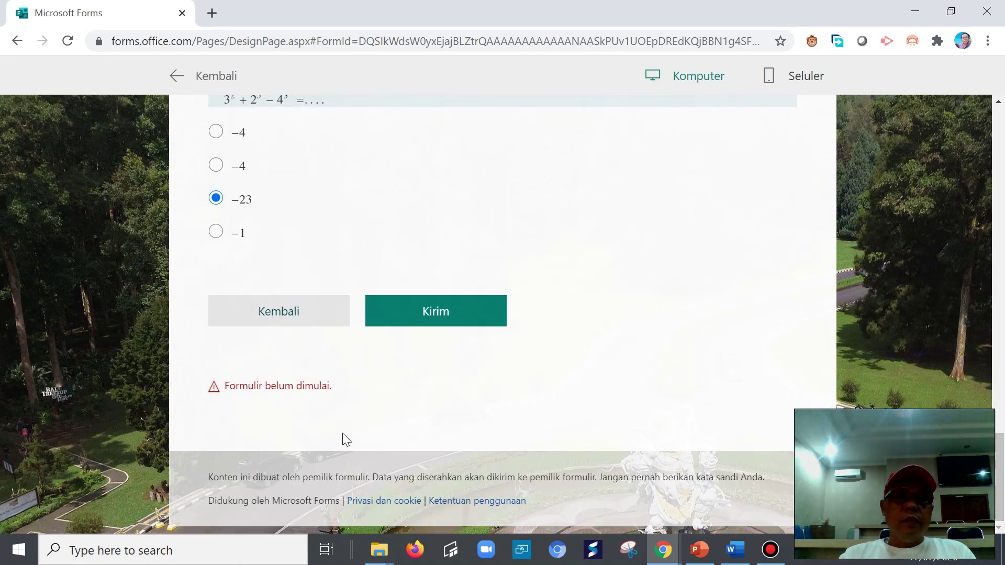
click(272, 389)
click(280, 312)
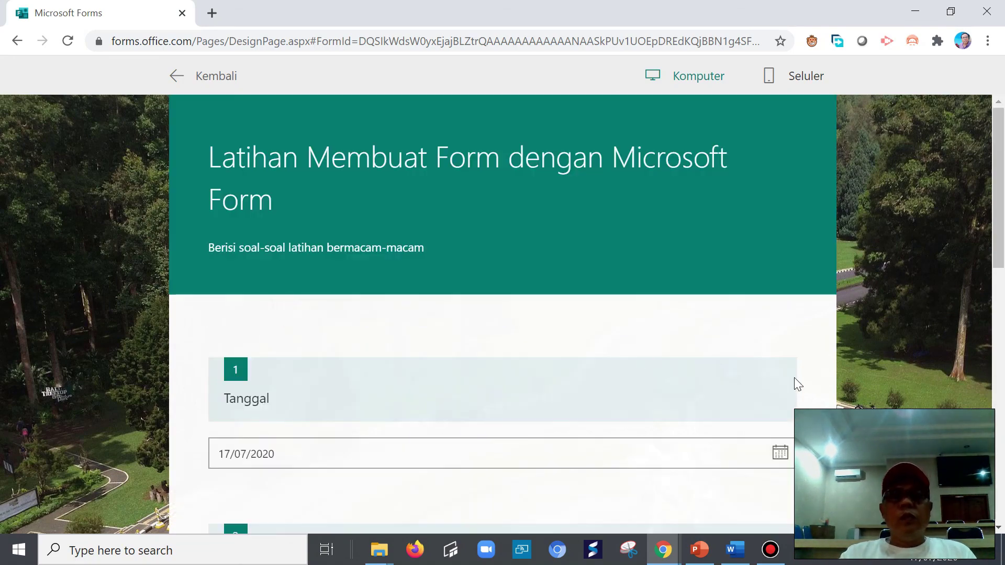
- Leave the preview for the editor, where the quiz shows 8 points and 1 response
mouse_move(1003, 172)
mouse_down()
mouse_move(1003, 425)
mouse_move(1003, 171)
mouse_up()
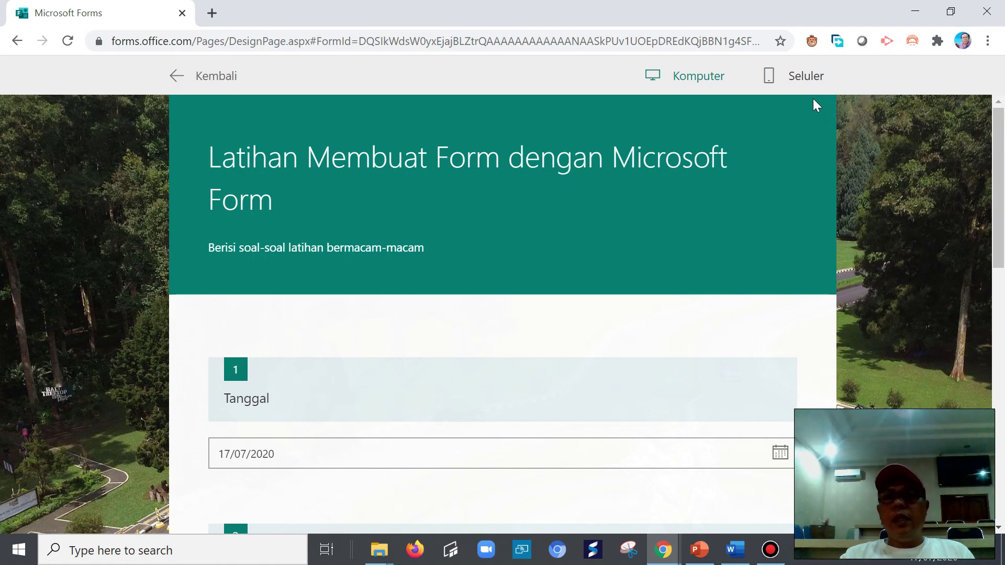
click(185, 77)
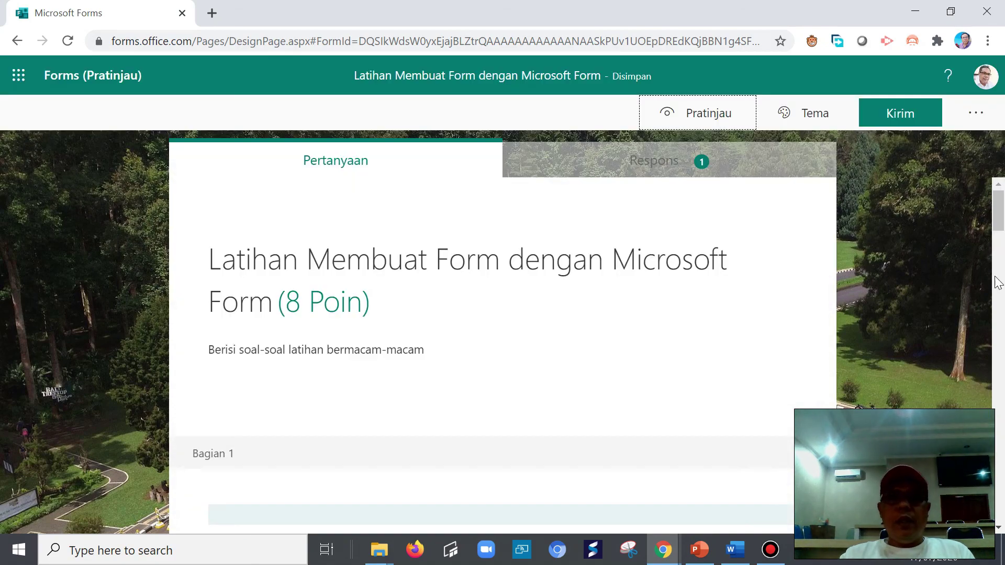
click(998, 217)
drag(1000, 249, 991, 188)
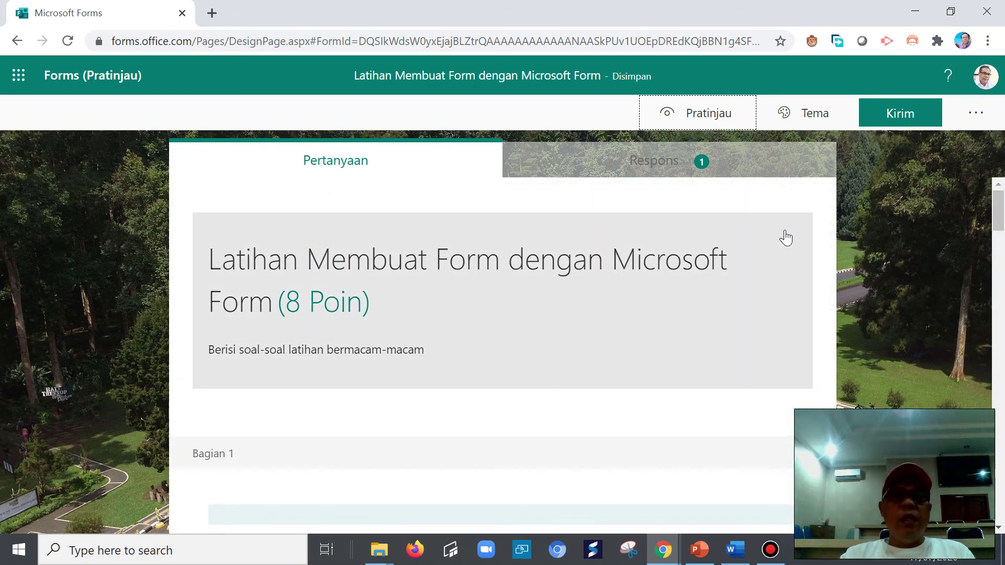